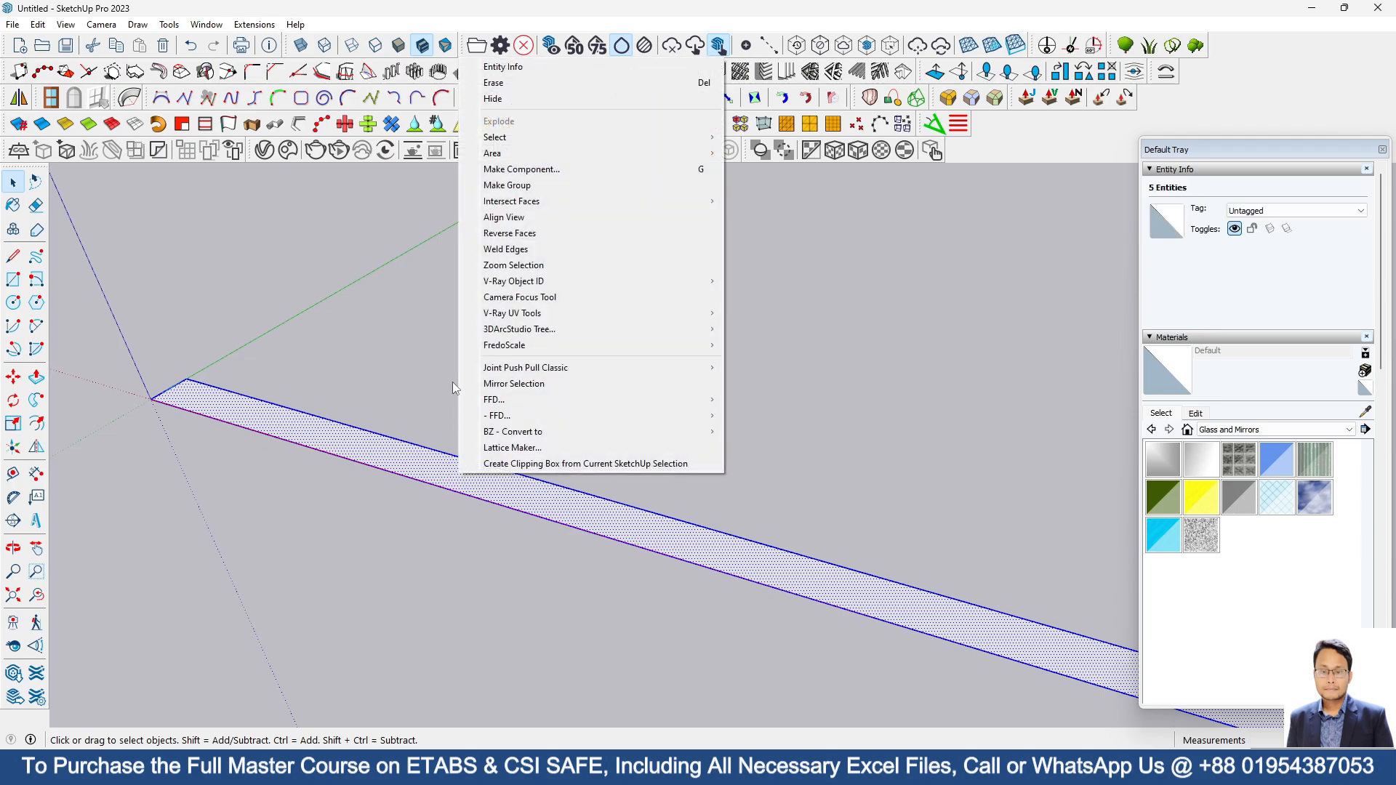
# Group the selected strip, open the group for editing, and extrude its face upward 10' as a wall
pyautogui.click(537, 186)
pyautogui.doubleClick(329, 452)
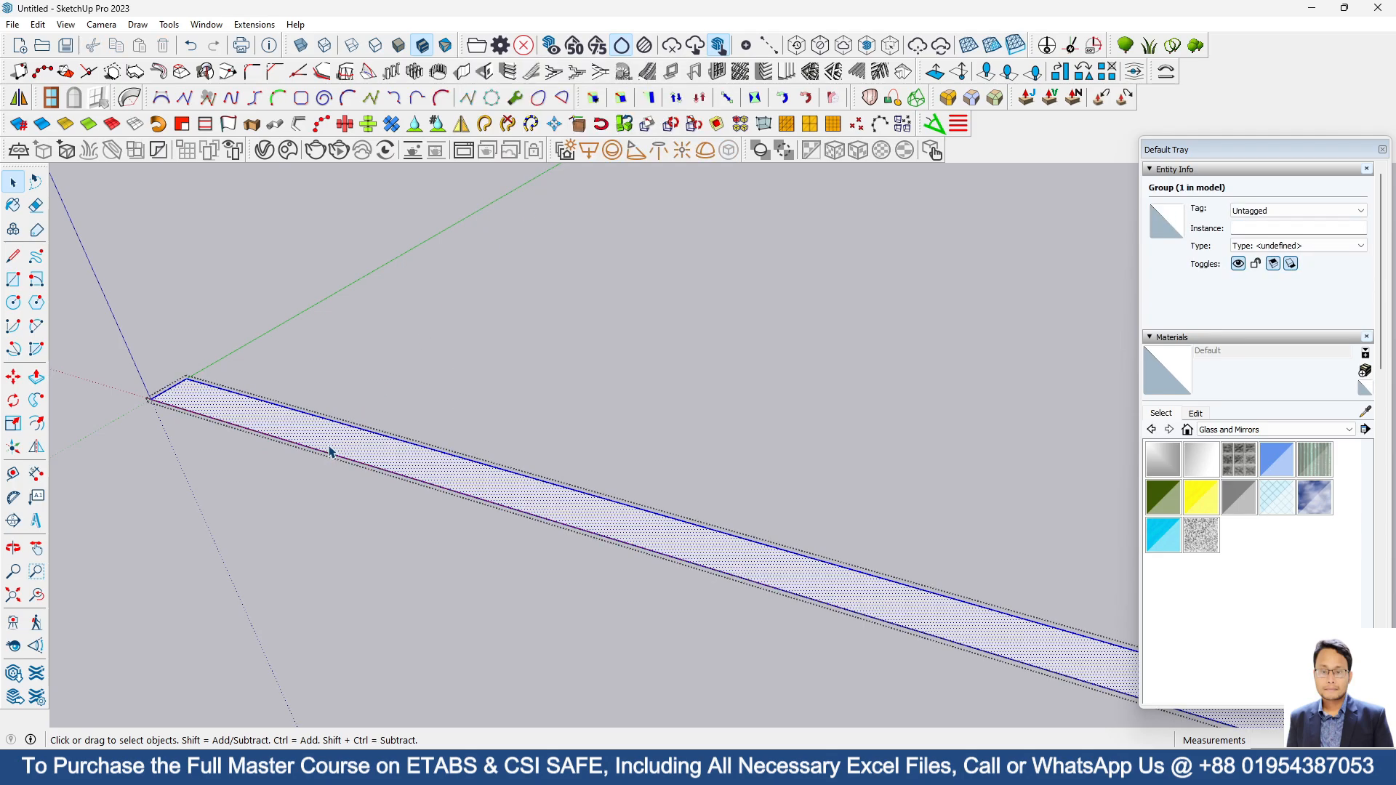
pyautogui.click(36, 377)
pyautogui.click(323, 418)
pyautogui.scroll(-3, 342, 275)
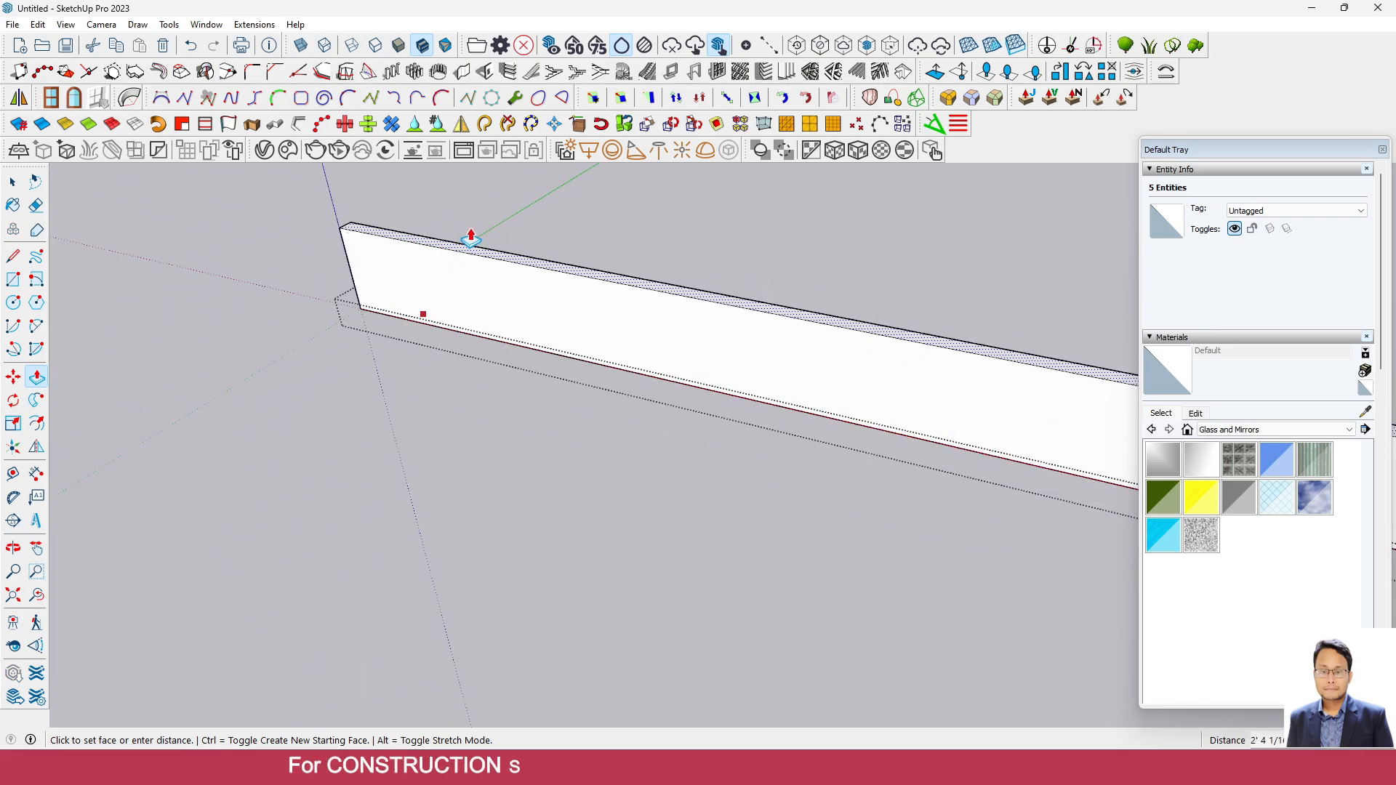
pyautogui.write('1')
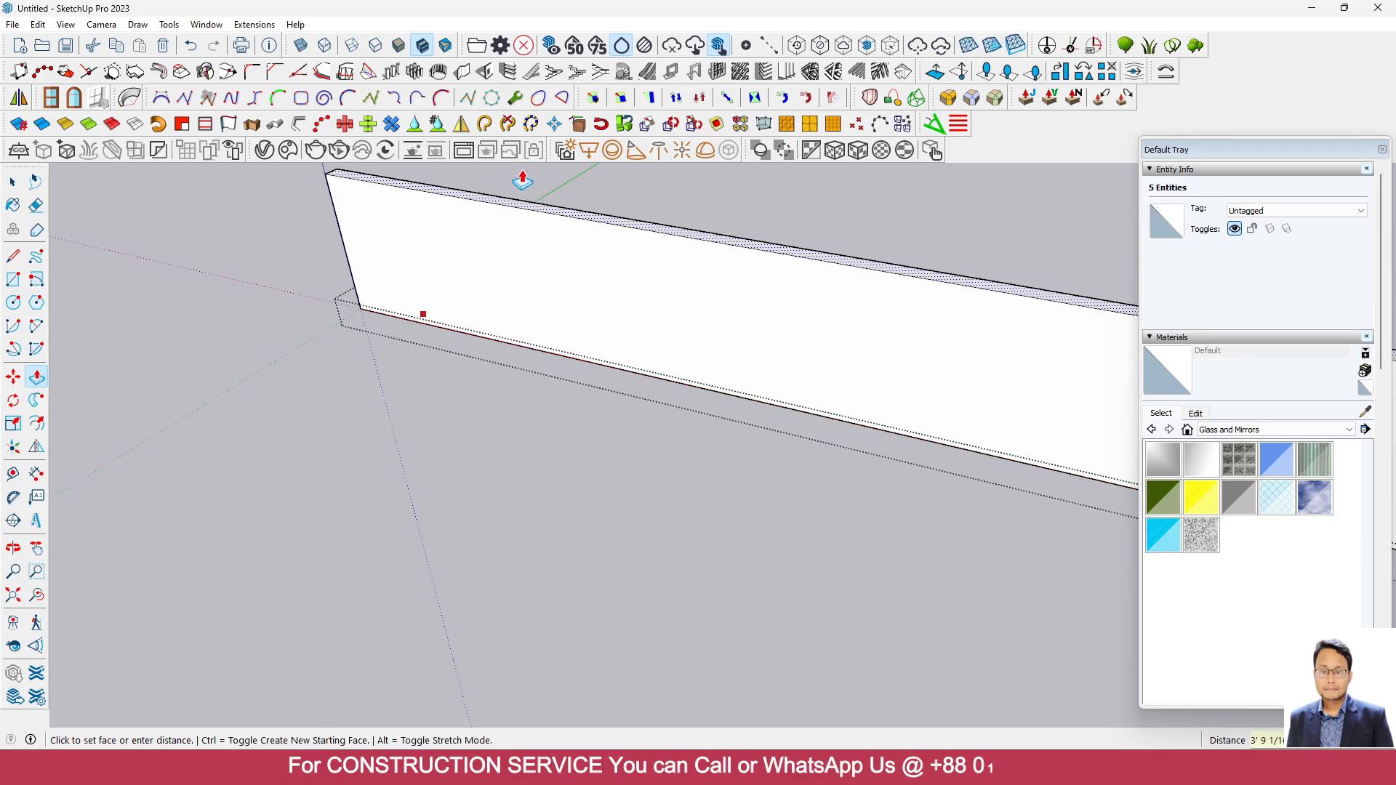
pyautogui.write("0'")
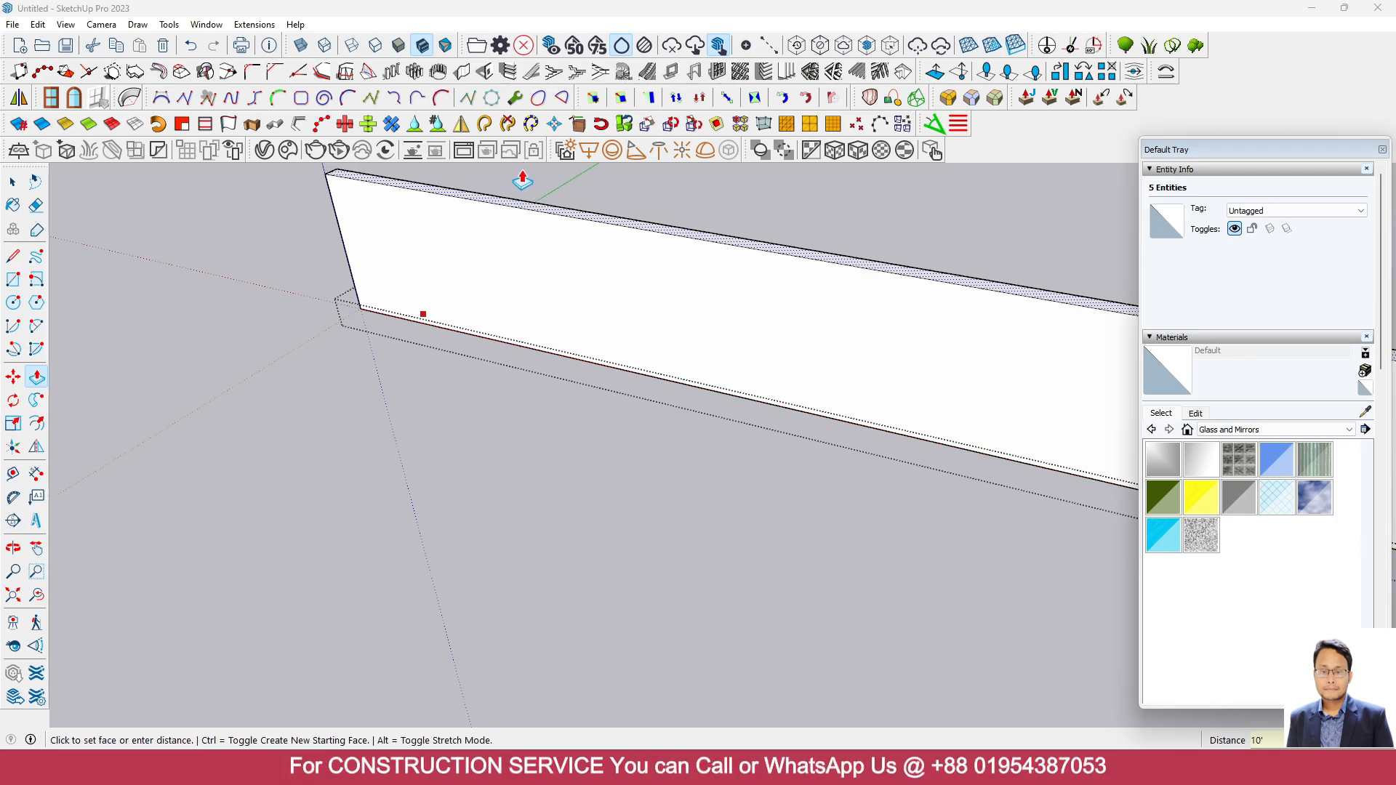
pyautogui.press('Return')
pyautogui.click(12, 182)
# Place a vertical guide on the wall's front face, 10" in from the side edge at the origin
pyautogui.scroll(-4, 269, 459)
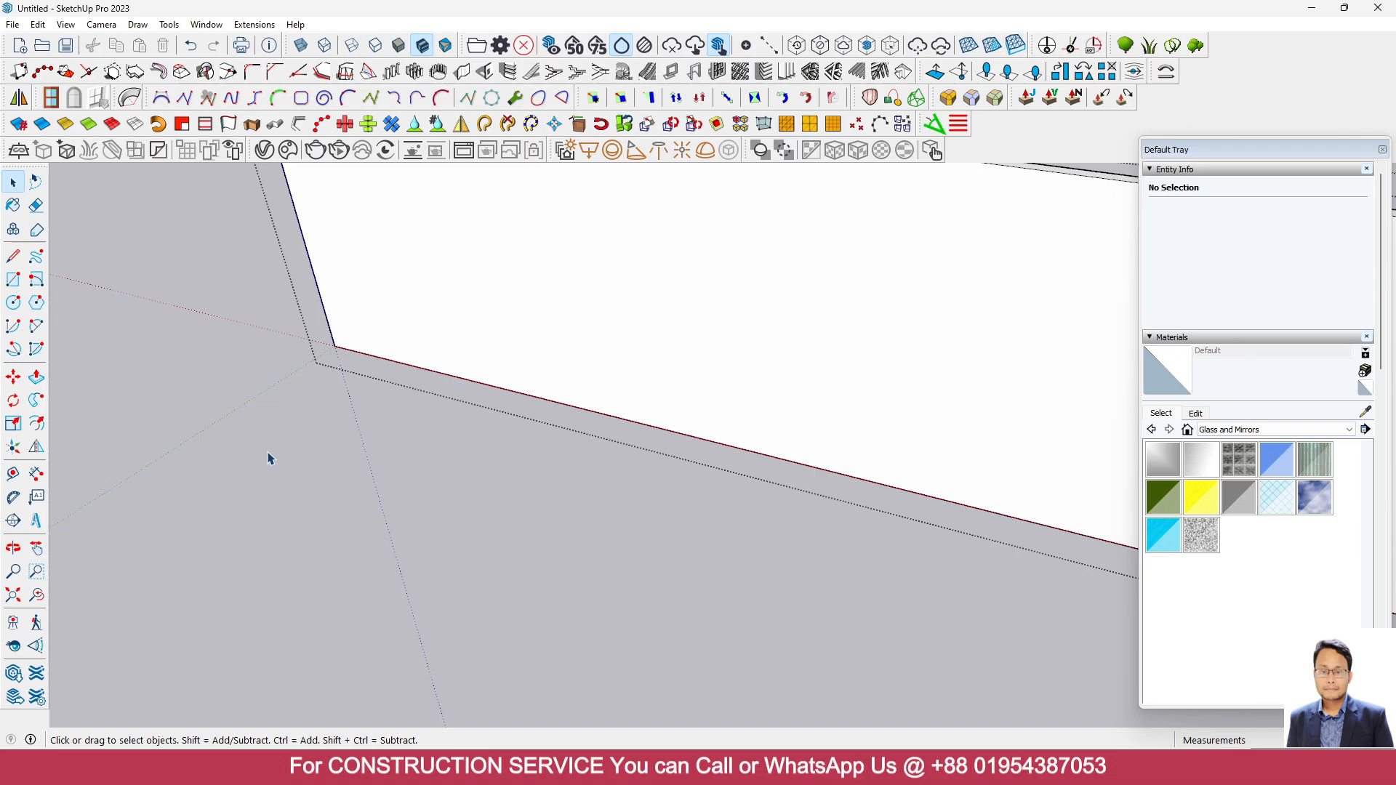
pyautogui.moveTo(421, 506); pyautogui.dragTo(420, 452, button='middle')
pyautogui.scroll(4, 386, 405)
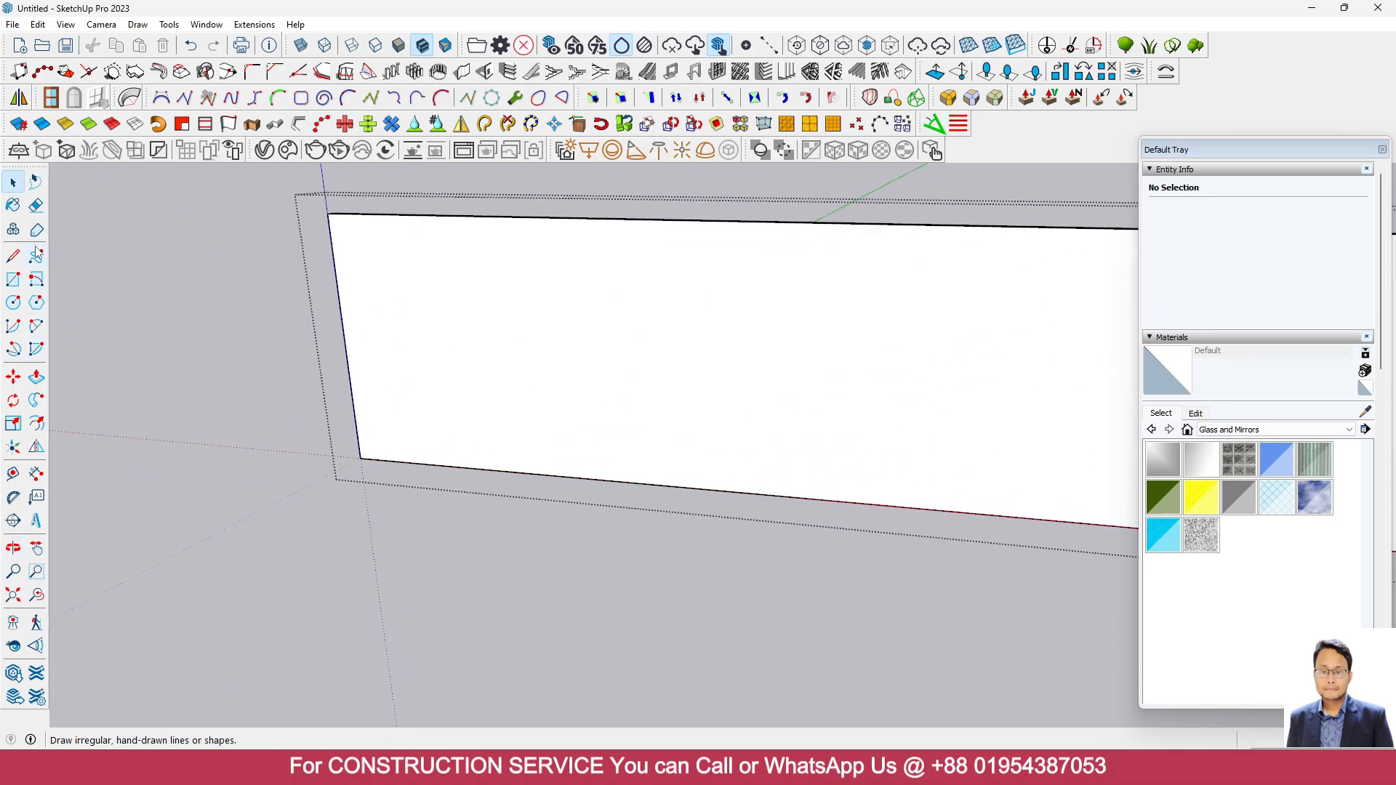
pyautogui.click(13, 474)
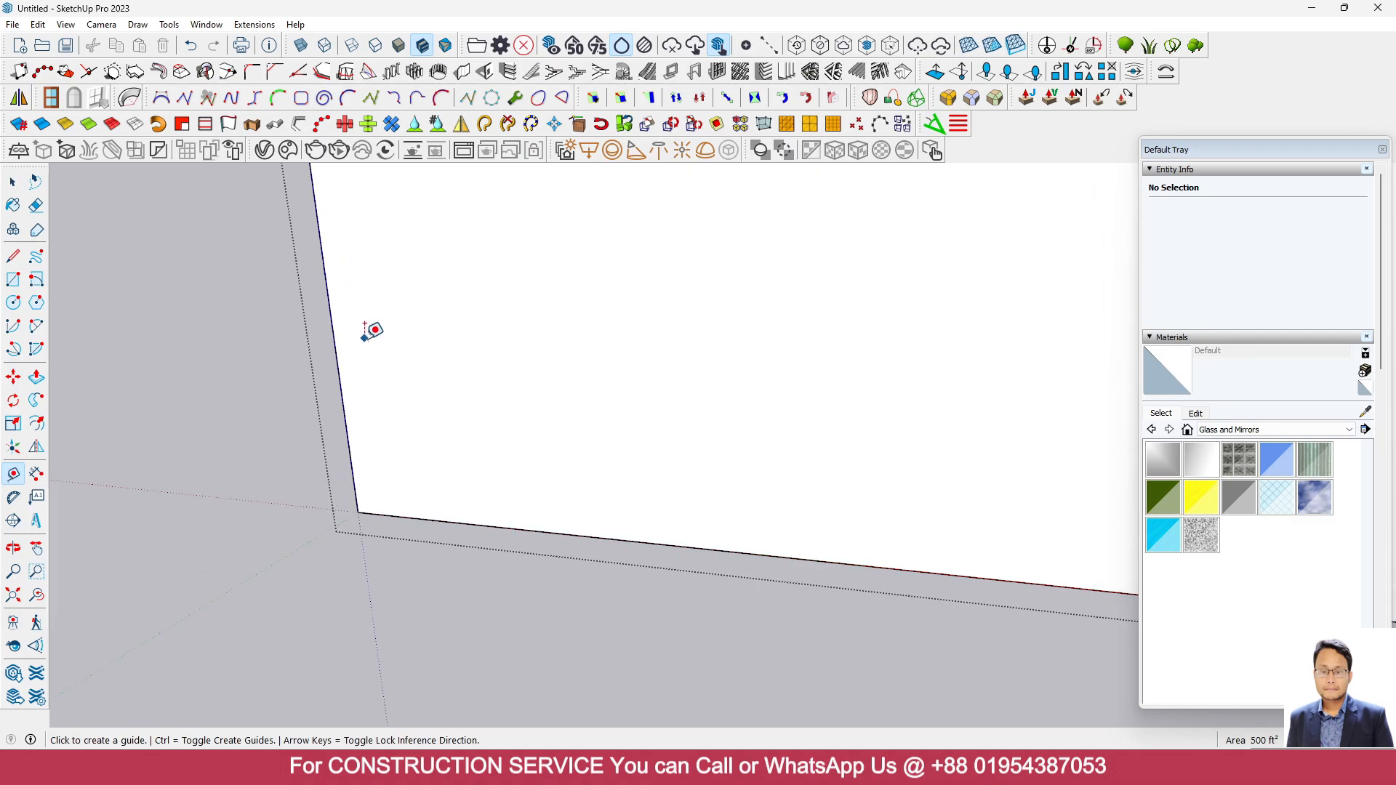
pyautogui.scroll(3, 368, 328)
pyautogui.click(331, 345)
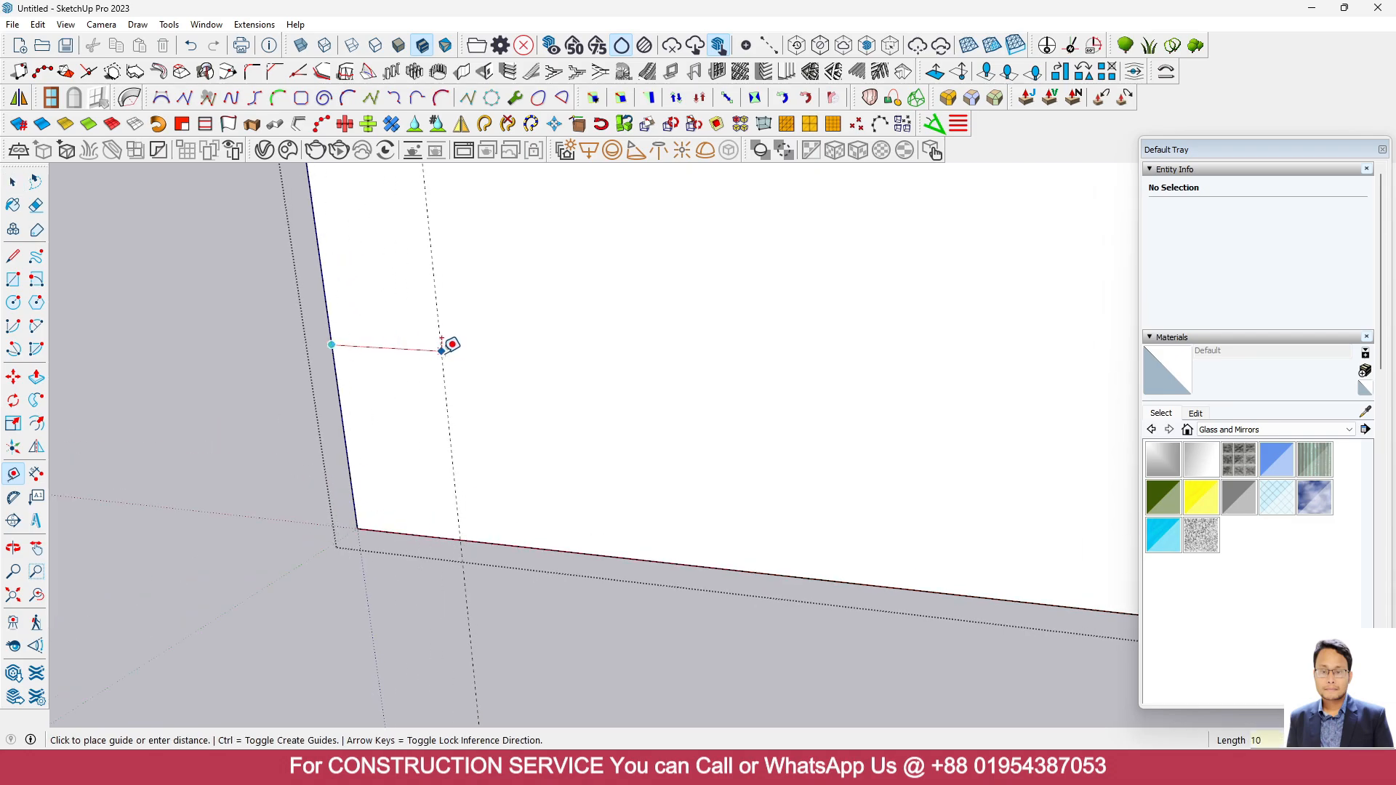
pyautogui.press('Return')
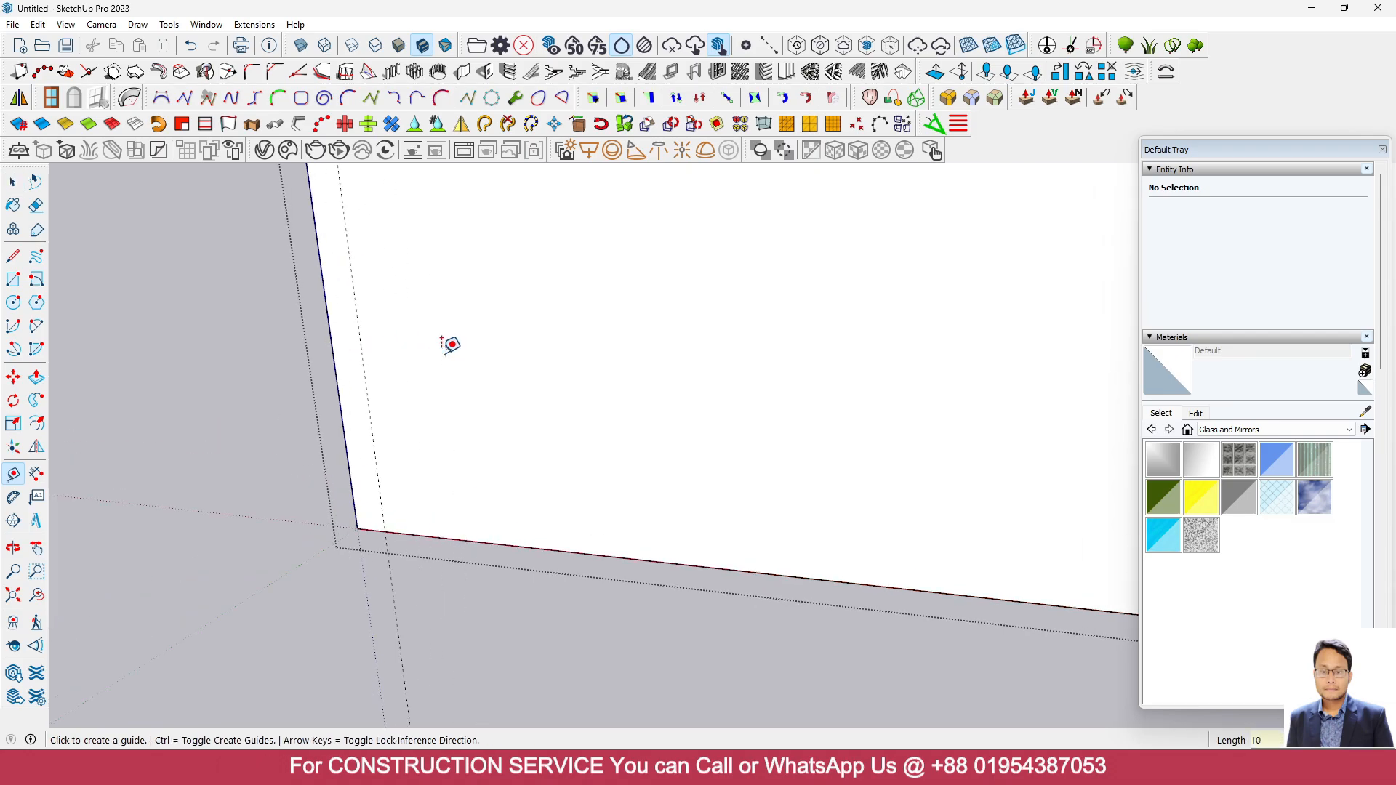
# Add a vertical guide 6' beyond the first one and another 5' farther along the wall
pyautogui.click(359, 326)
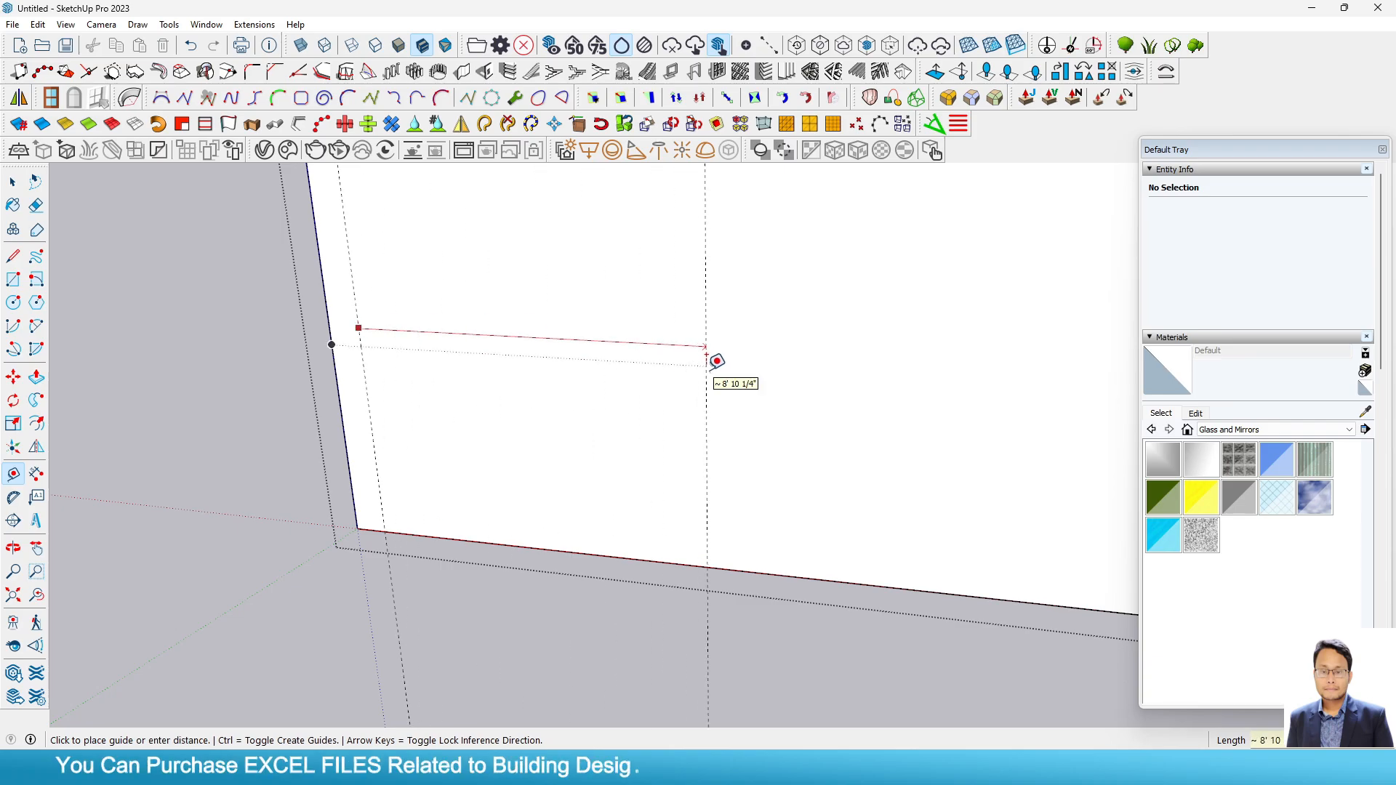
pyautogui.write('6')
pyautogui.press('Return')
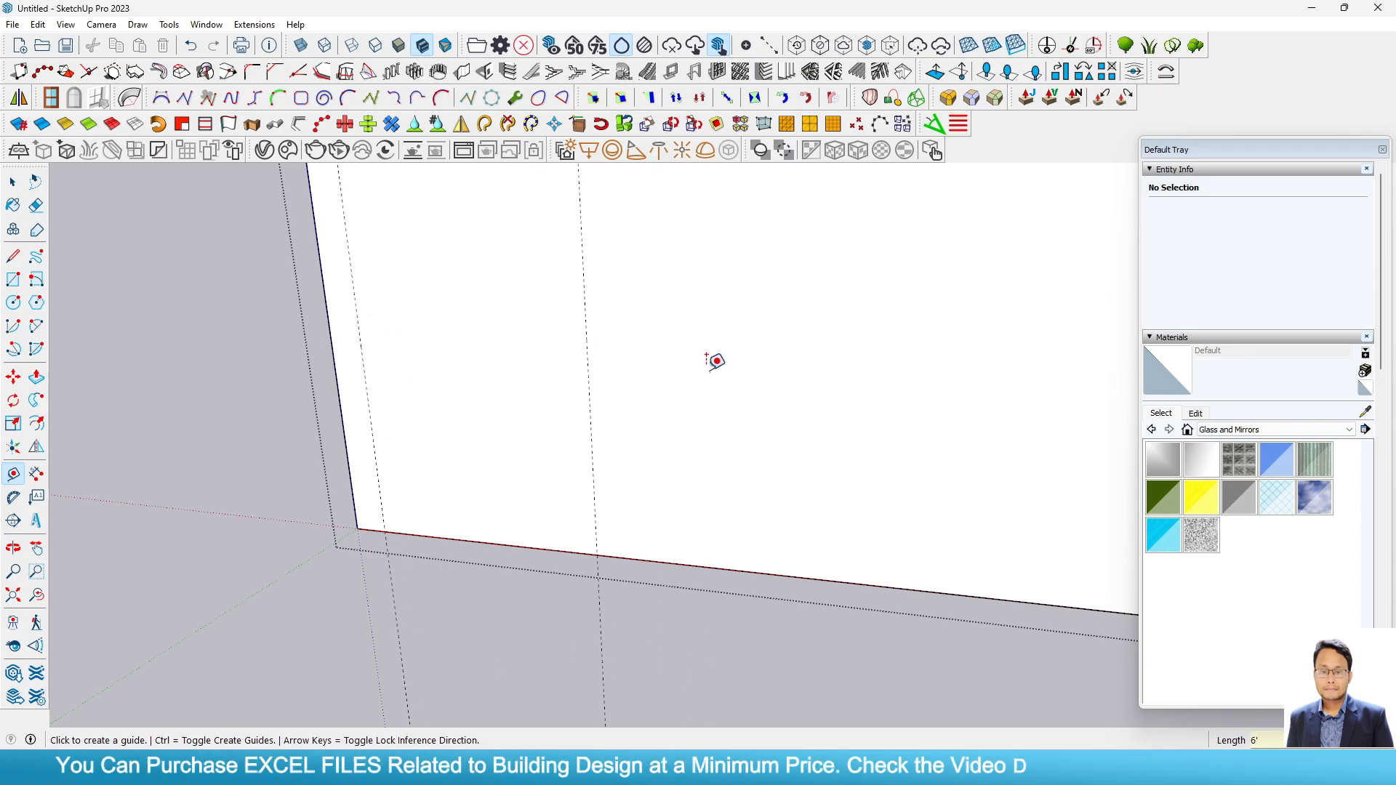
pyautogui.scroll(-3, 178, 646)
pyautogui.click(428, 503)
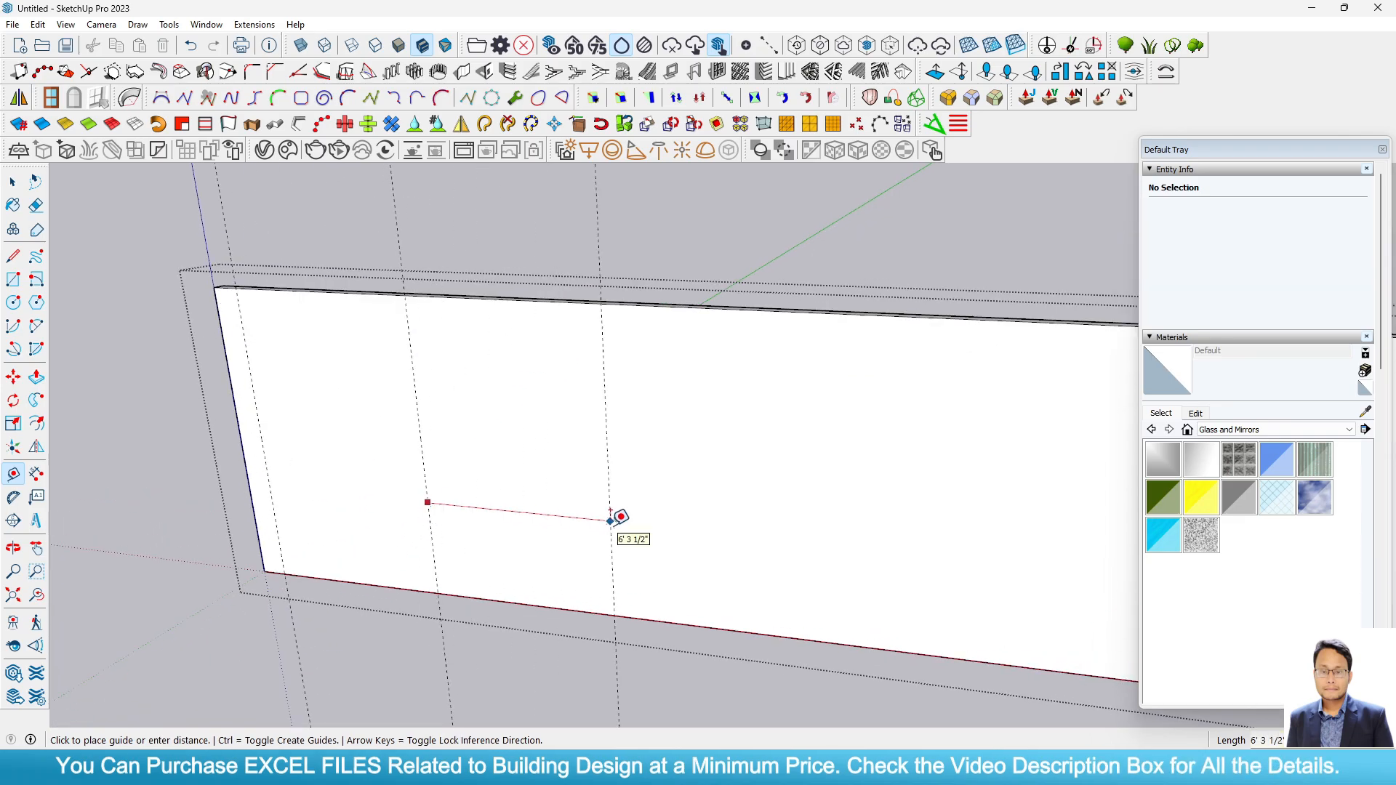
pyautogui.write('5')
pyautogui.press('Return')
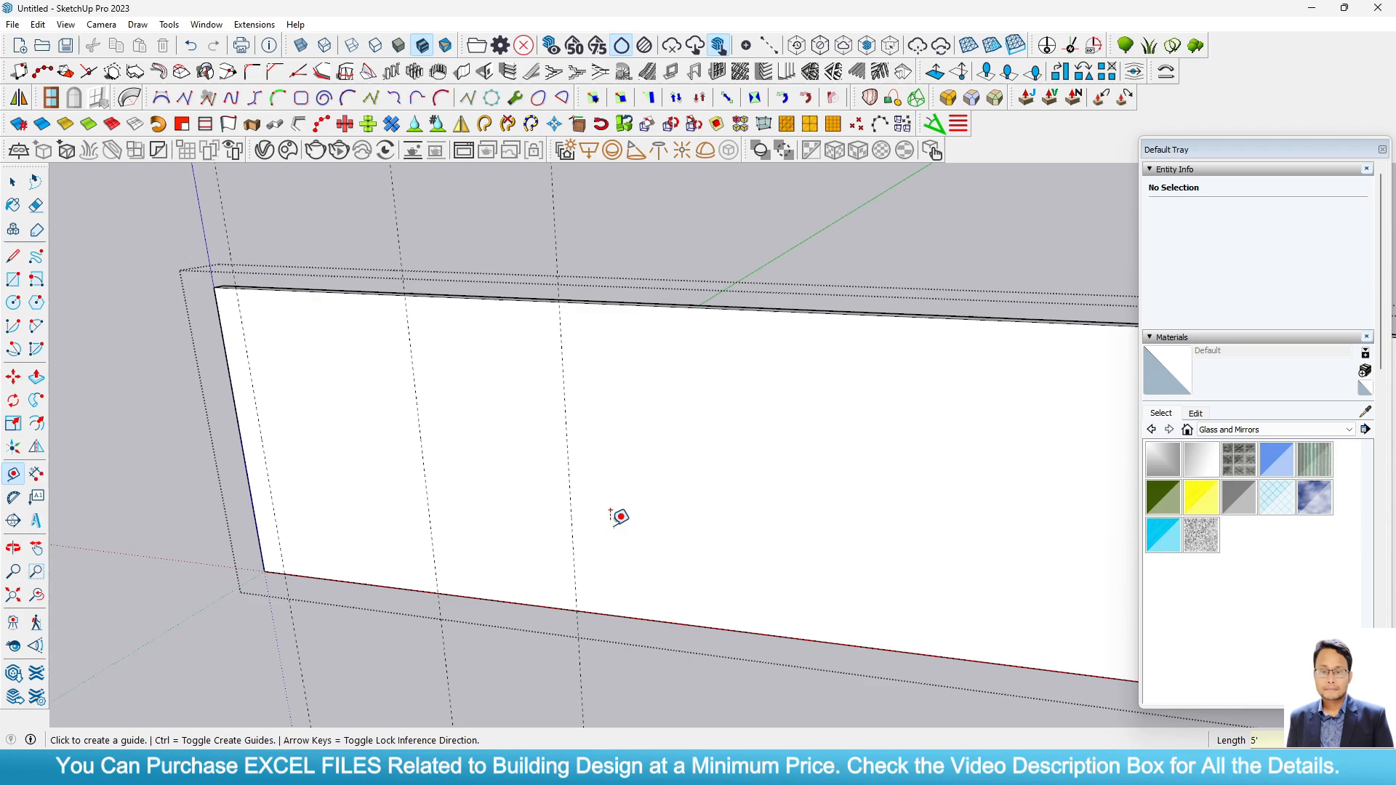
# Add a vertical guide another 6' along the wall, plus a final one about 2' 10" beyond it
pyautogui.click(570, 498)
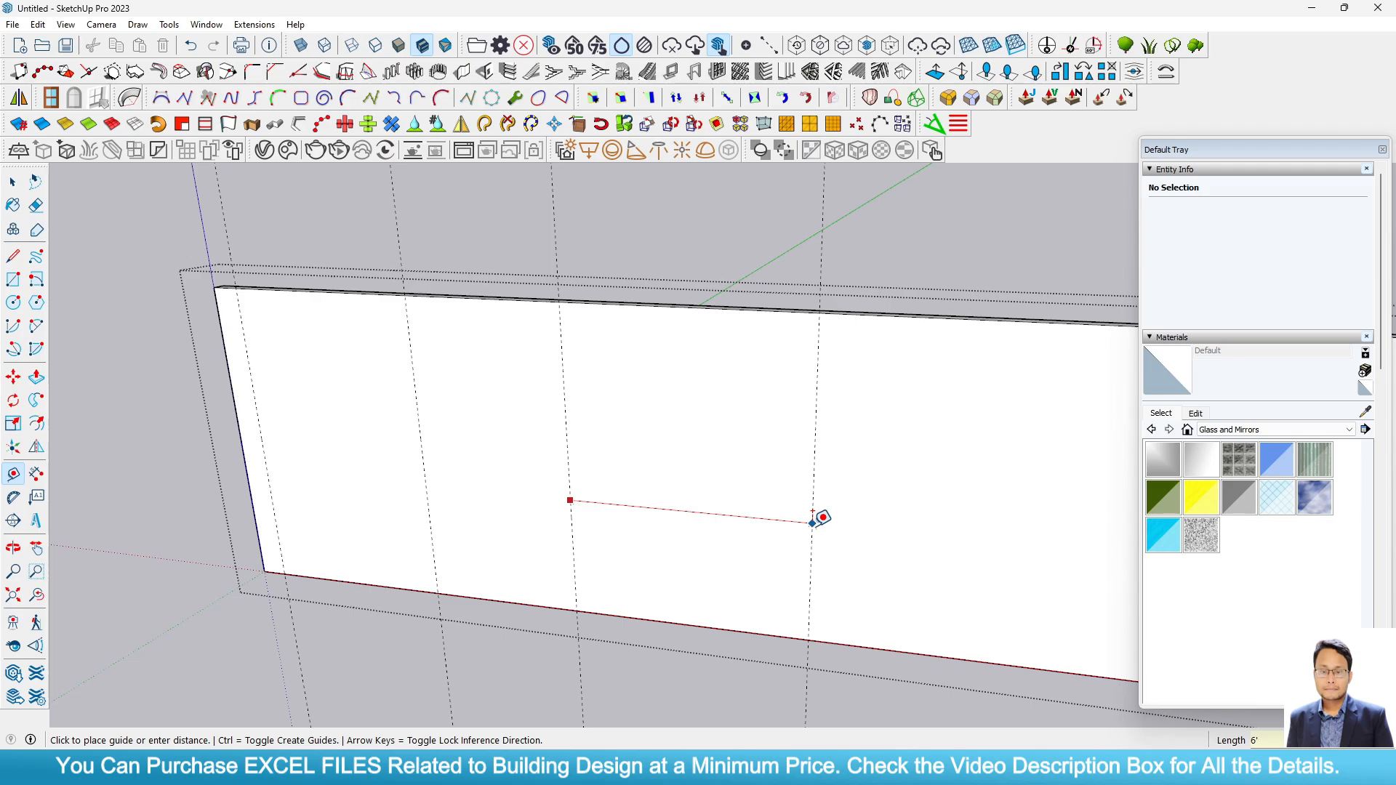
pyautogui.press('Return')
pyautogui.click(760, 506)
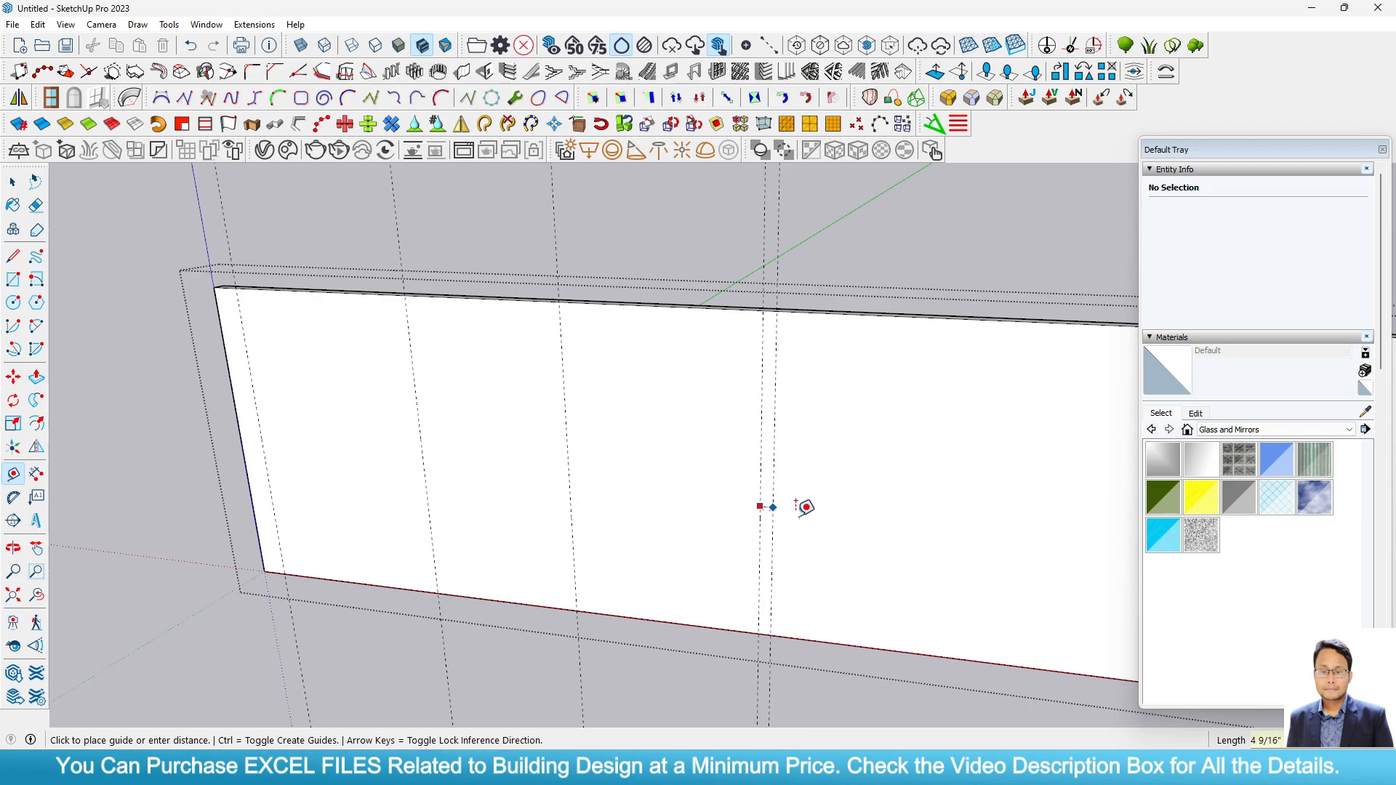
pyautogui.click(858, 512)
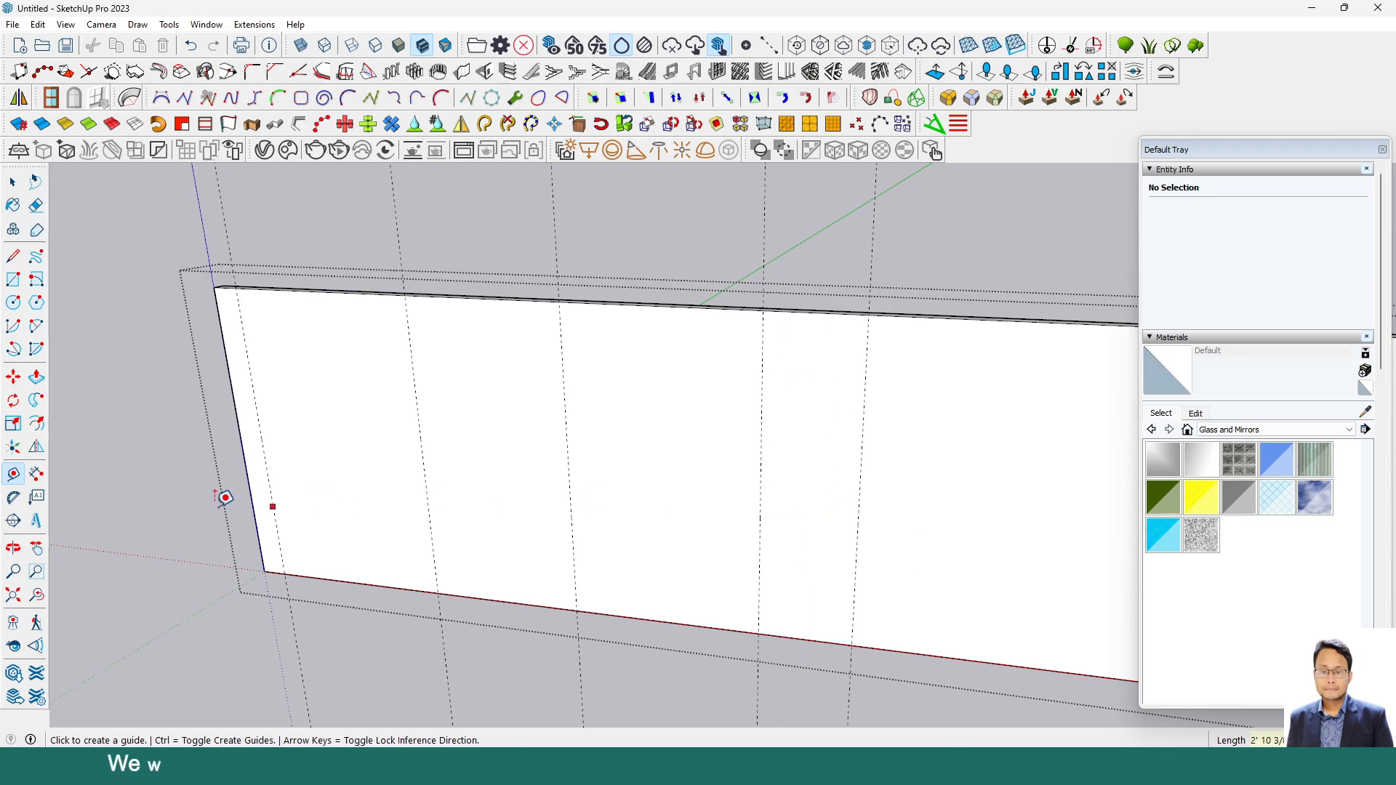
# Draw a vertical line along the last guide from the wall's upper edge to its lower edge
pyautogui.click(13, 256)
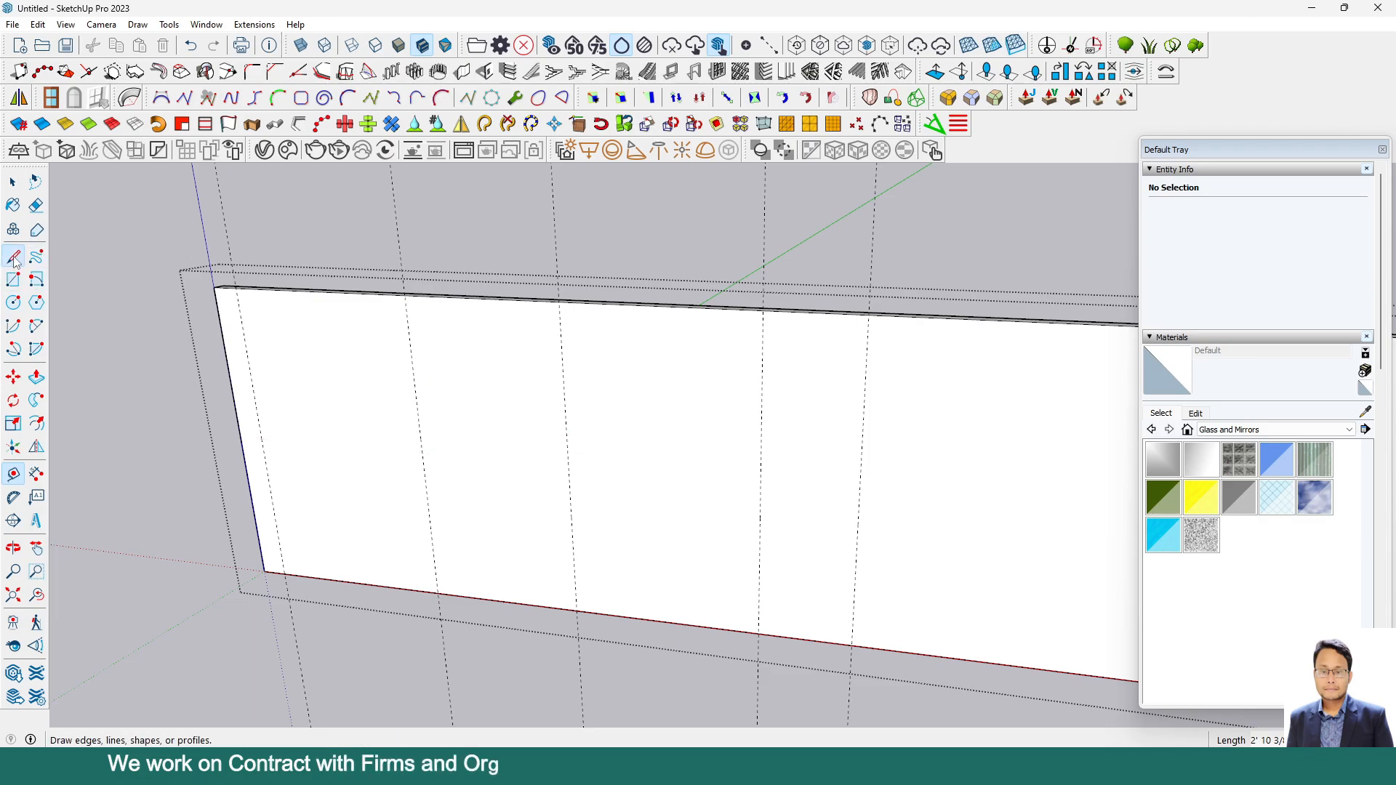
pyautogui.click(869, 313)
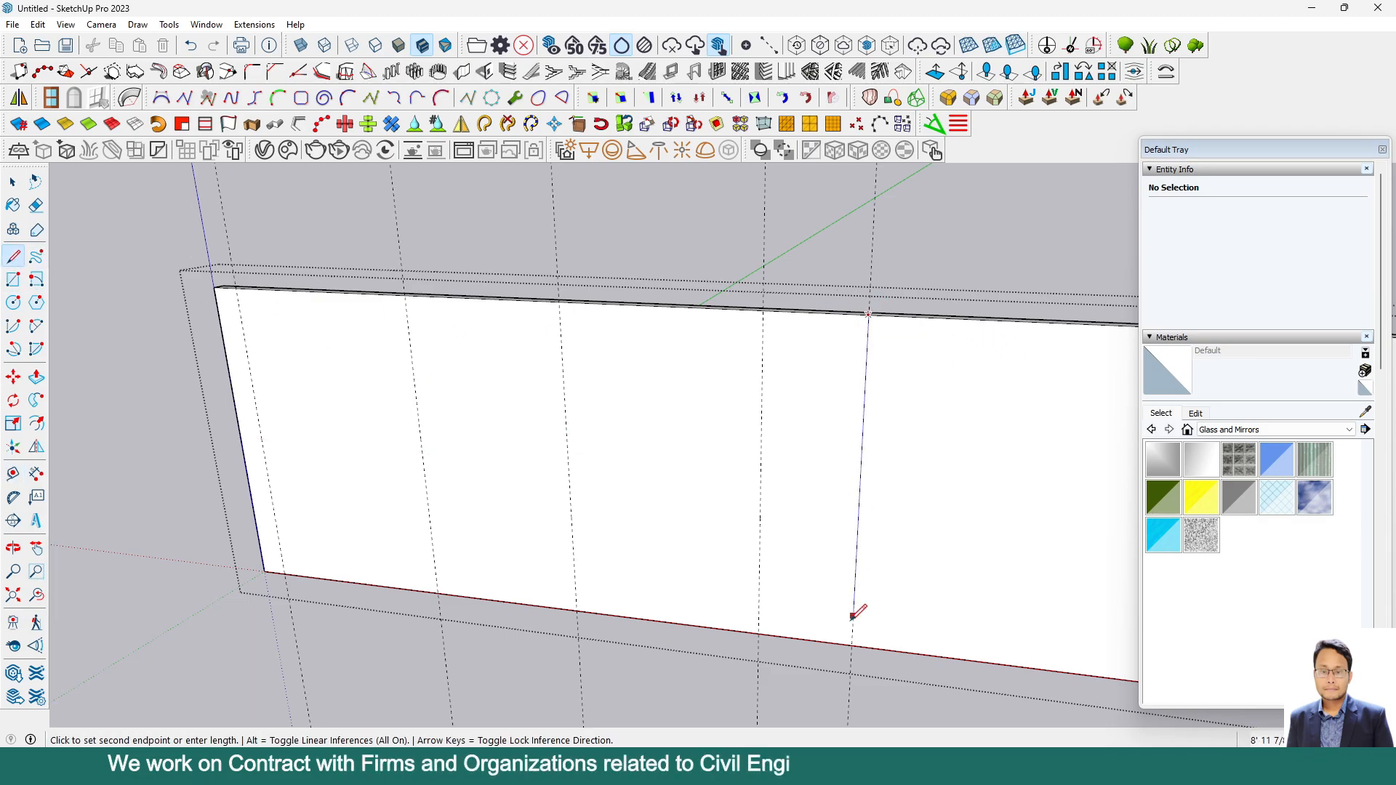
pyautogui.click(858, 644)
pyautogui.scroll(-1, 182, 393)
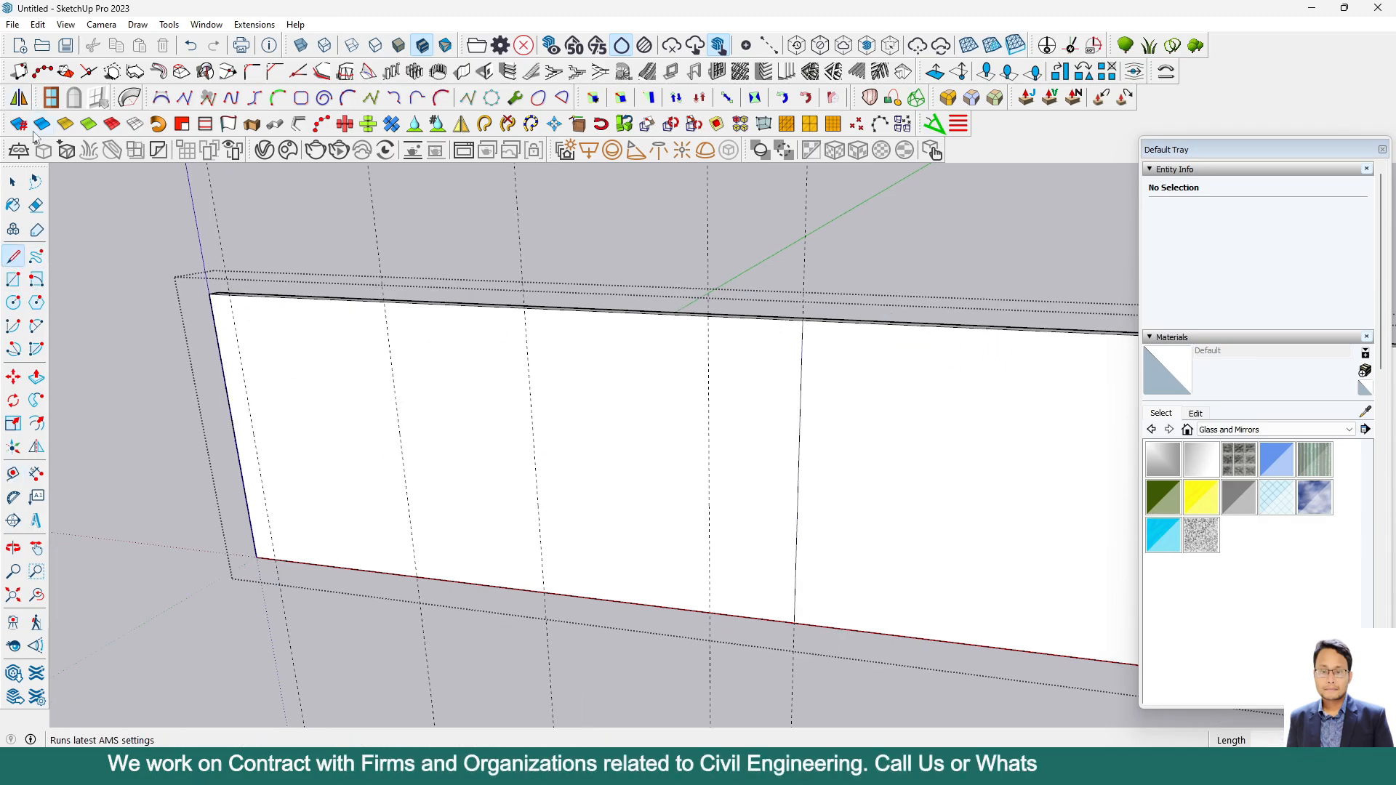
# Push the wall's far end face back to the drawn vertical line to shorten the wall
pyautogui.click(13, 182)
pyautogui.scroll(-5, 658, 564)
pyautogui.scroll(3, 727, 498)
pyautogui.moveTo(728, 498); pyautogui.dragTo(634, 515, button='middle')
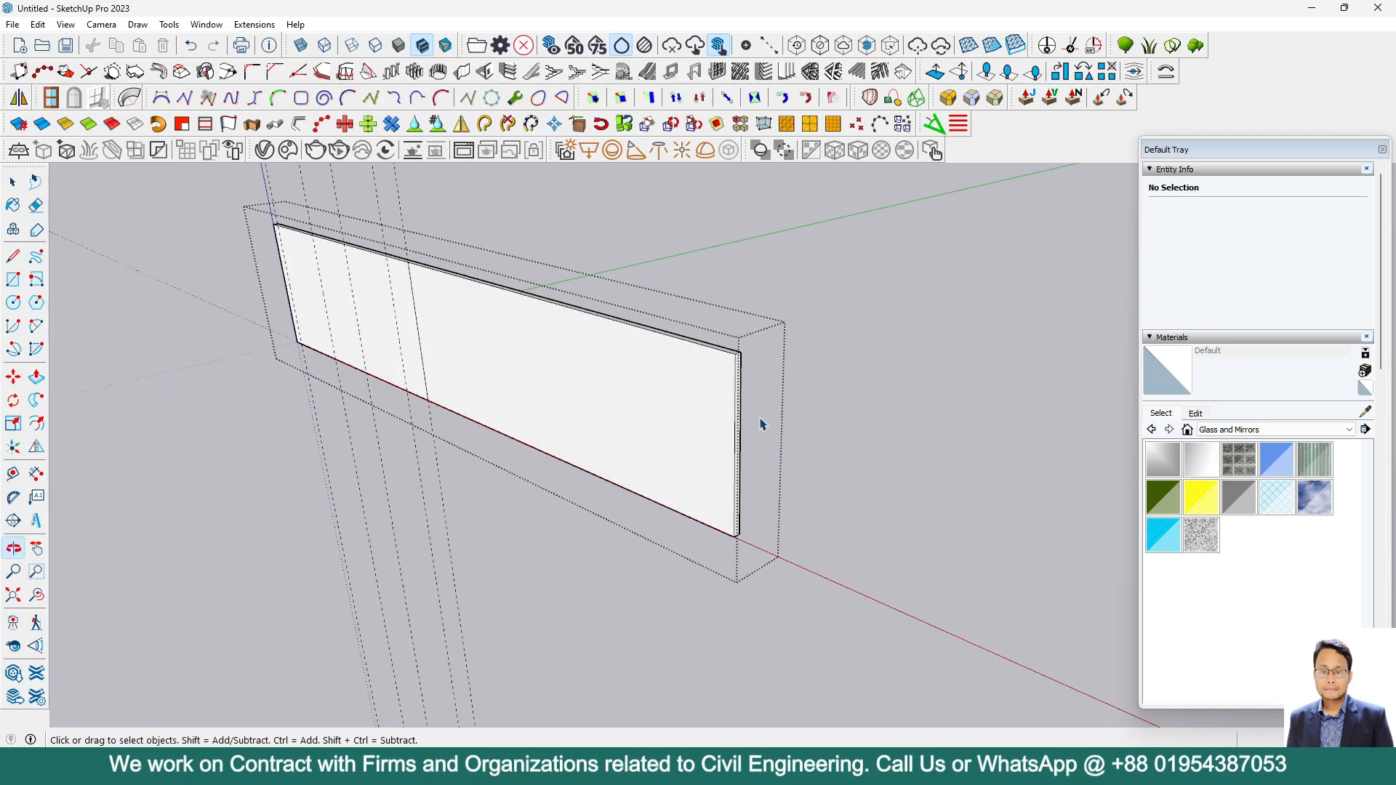
pyautogui.scroll(5, 745, 376)
pyautogui.click(711, 359)
pyautogui.click(36, 376)
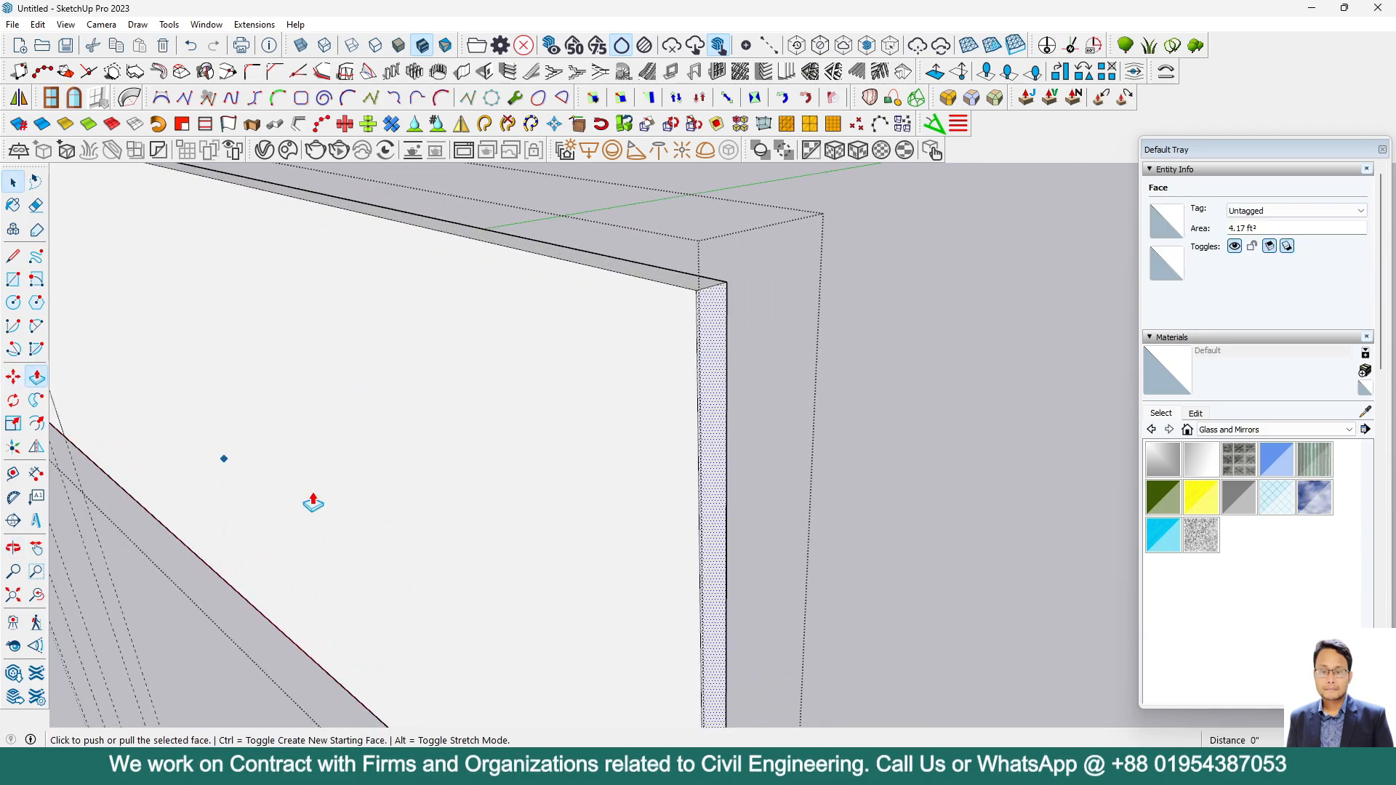
pyautogui.click(720, 451)
pyautogui.moveTo(720, 451); pyautogui.dragTo(167, 282, button='middle')
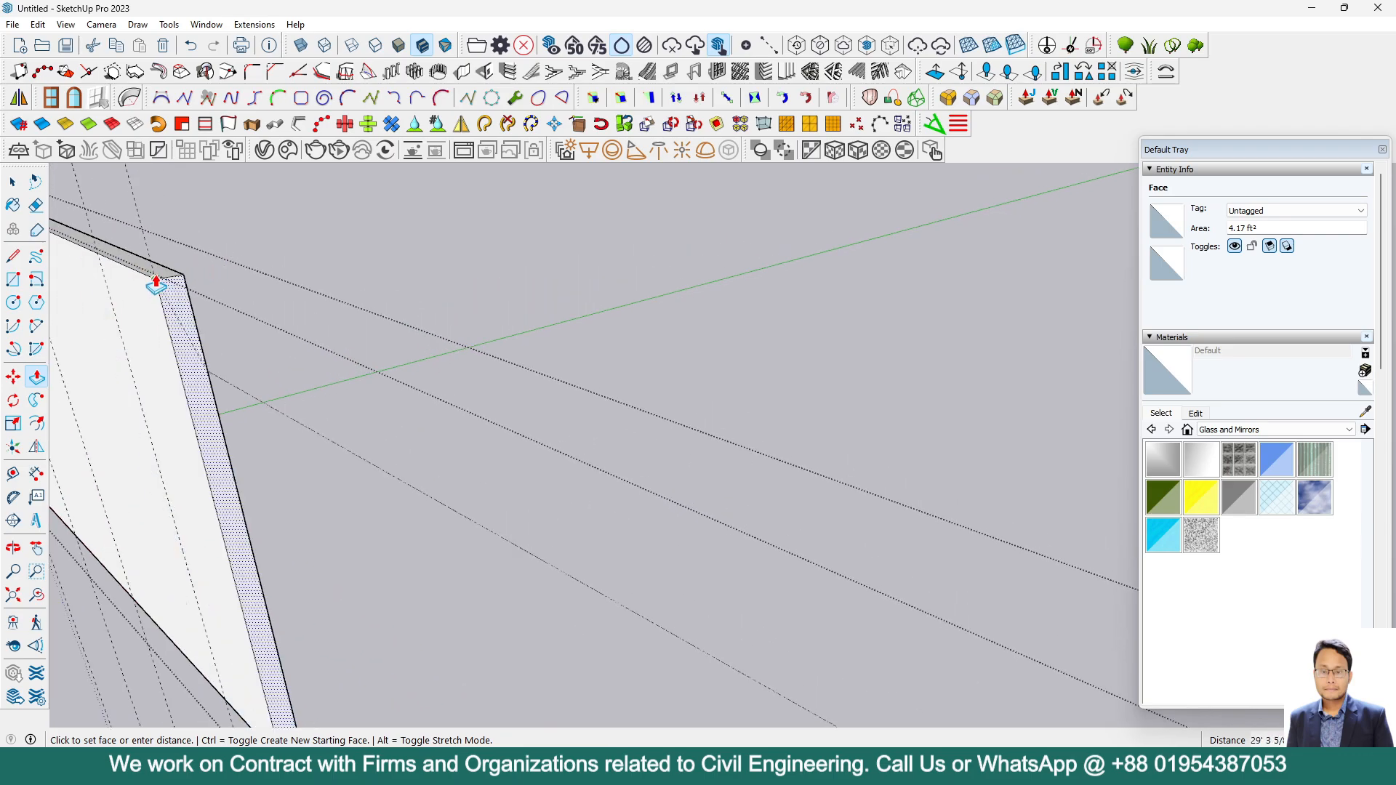
pyautogui.click(156, 281)
# Place a horizontal guide on the wall's front face, 2.5' above its lower edge
pyautogui.scroll(-5, 545, 455)
pyautogui.moveTo(463, 499); pyautogui.dragTo(727, 471, button='middle')
pyautogui.scroll(-3, 342, 592)
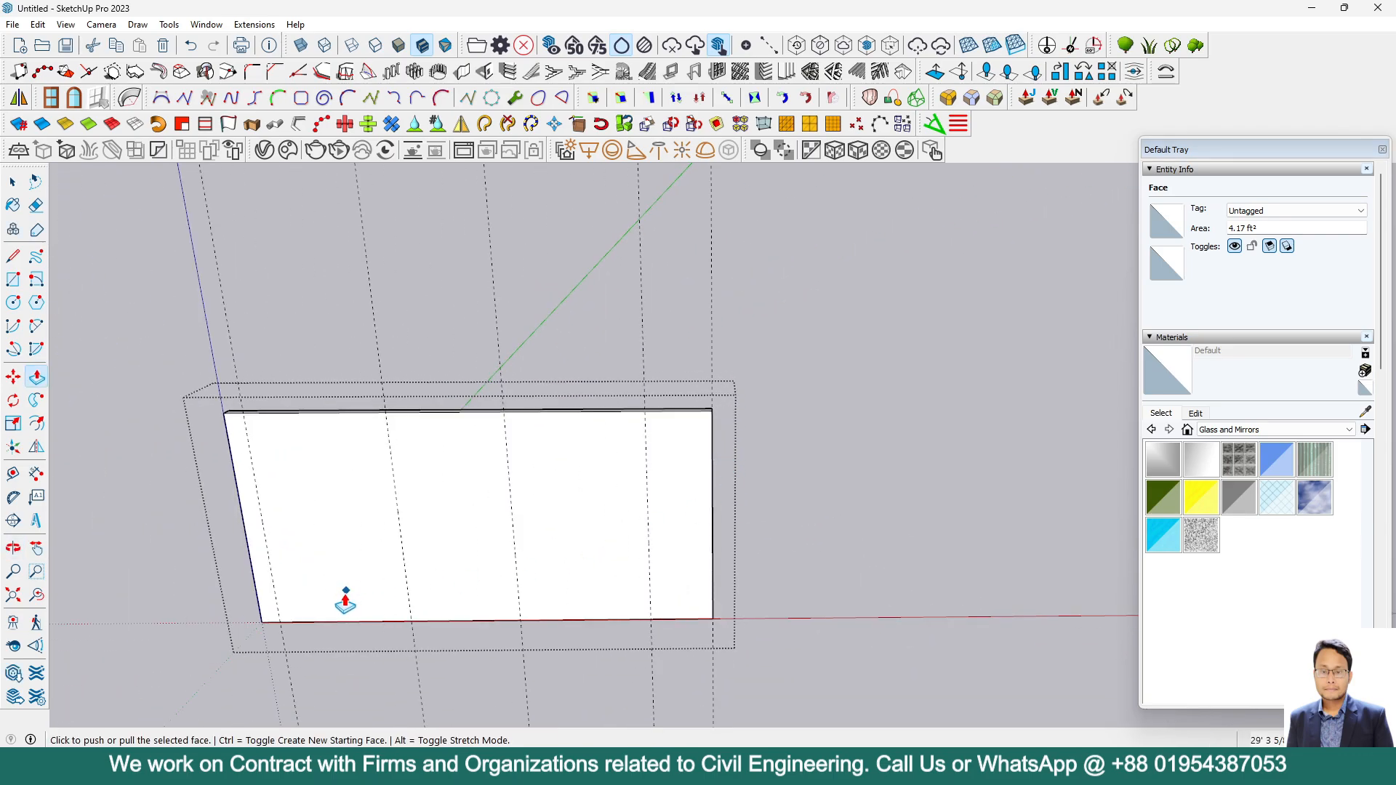
pyautogui.moveTo(343, 592); pyautogui.dragTo(368, 536, button='middle')
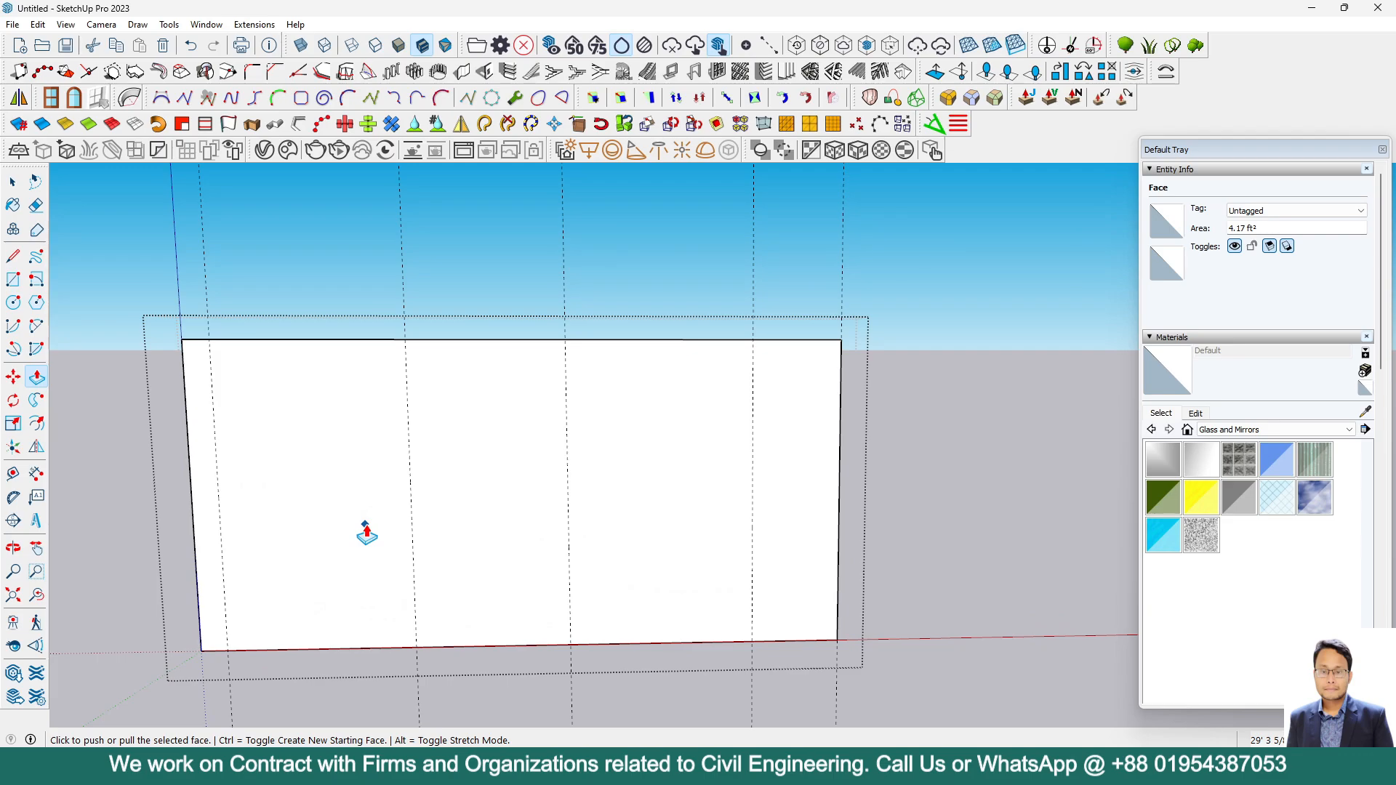
pyautogui.click(13, 474)
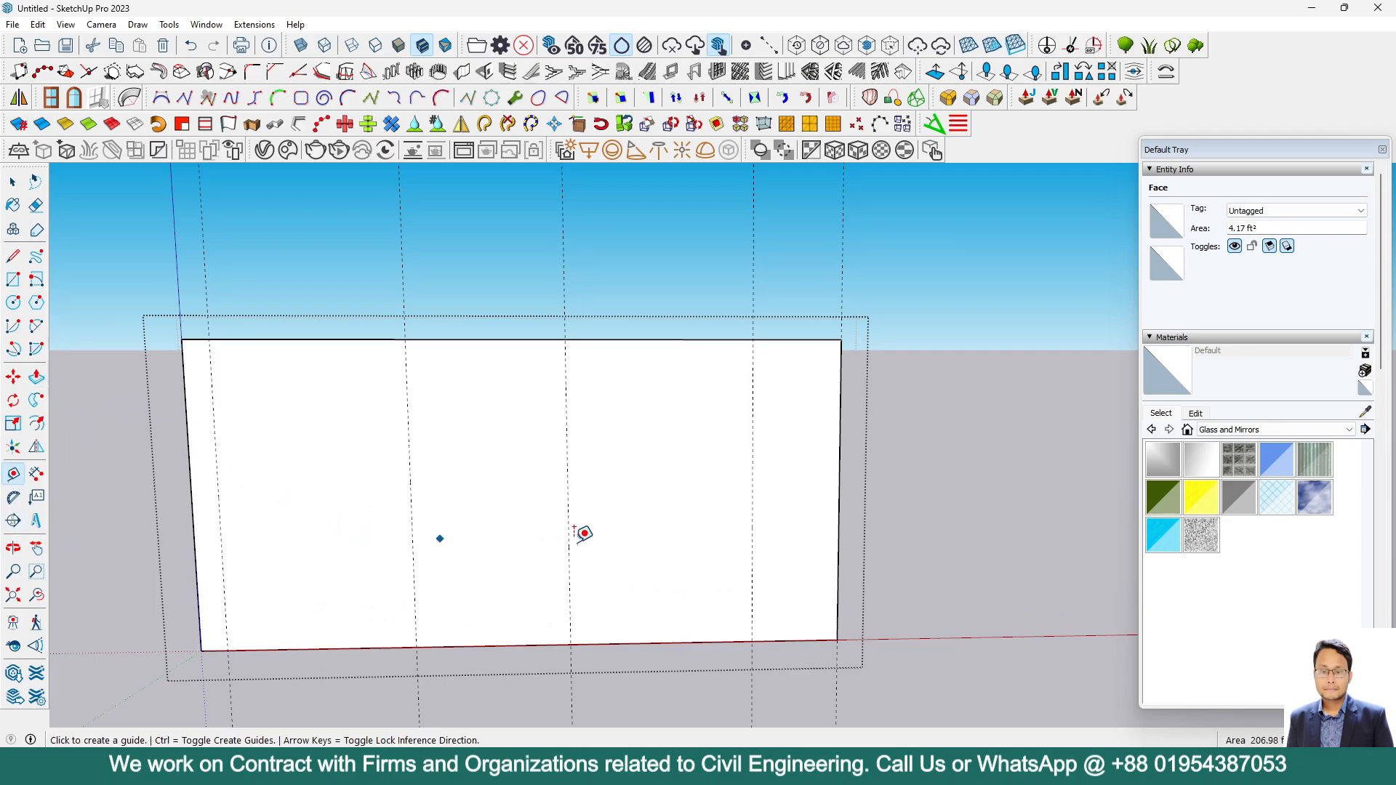
pyautogui.click(366, 645)
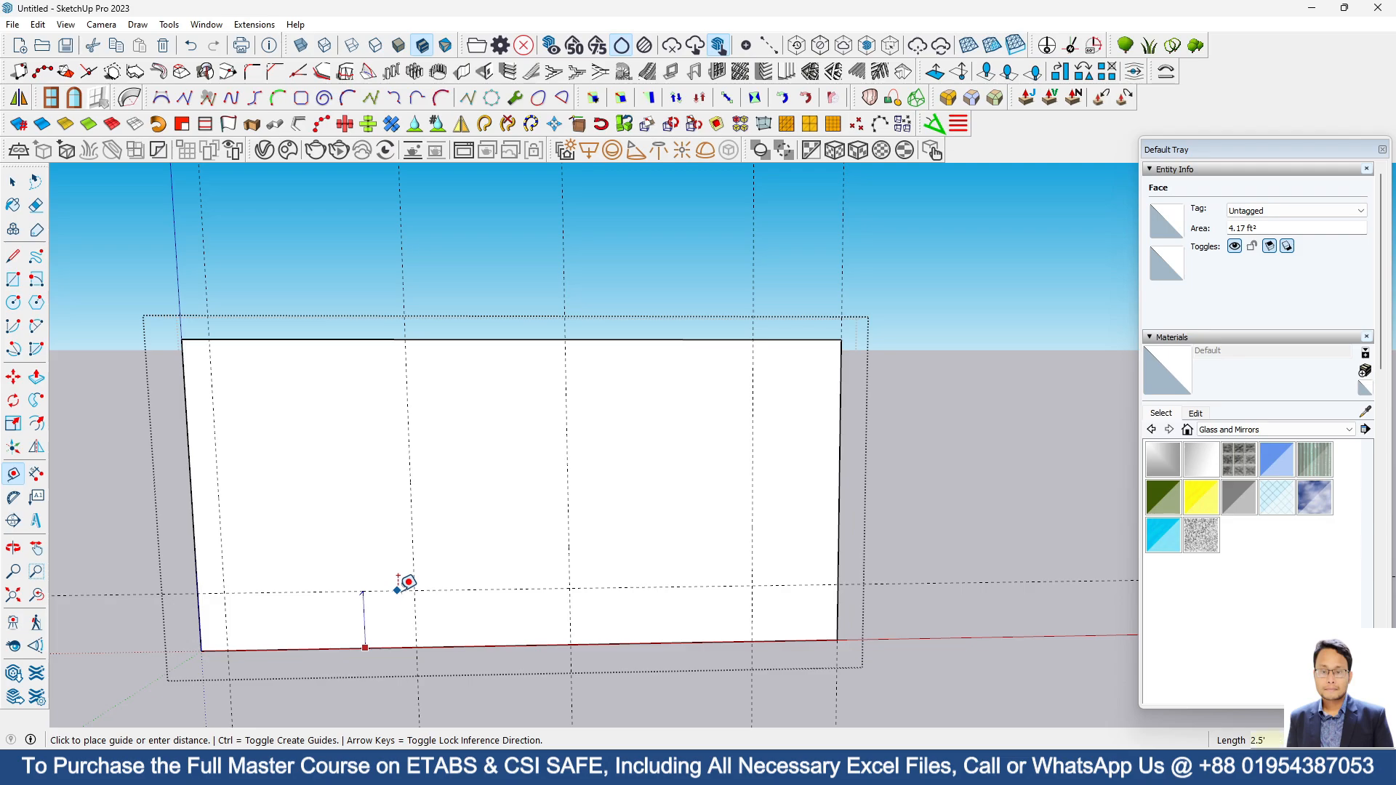
pyautogui.press('Return')
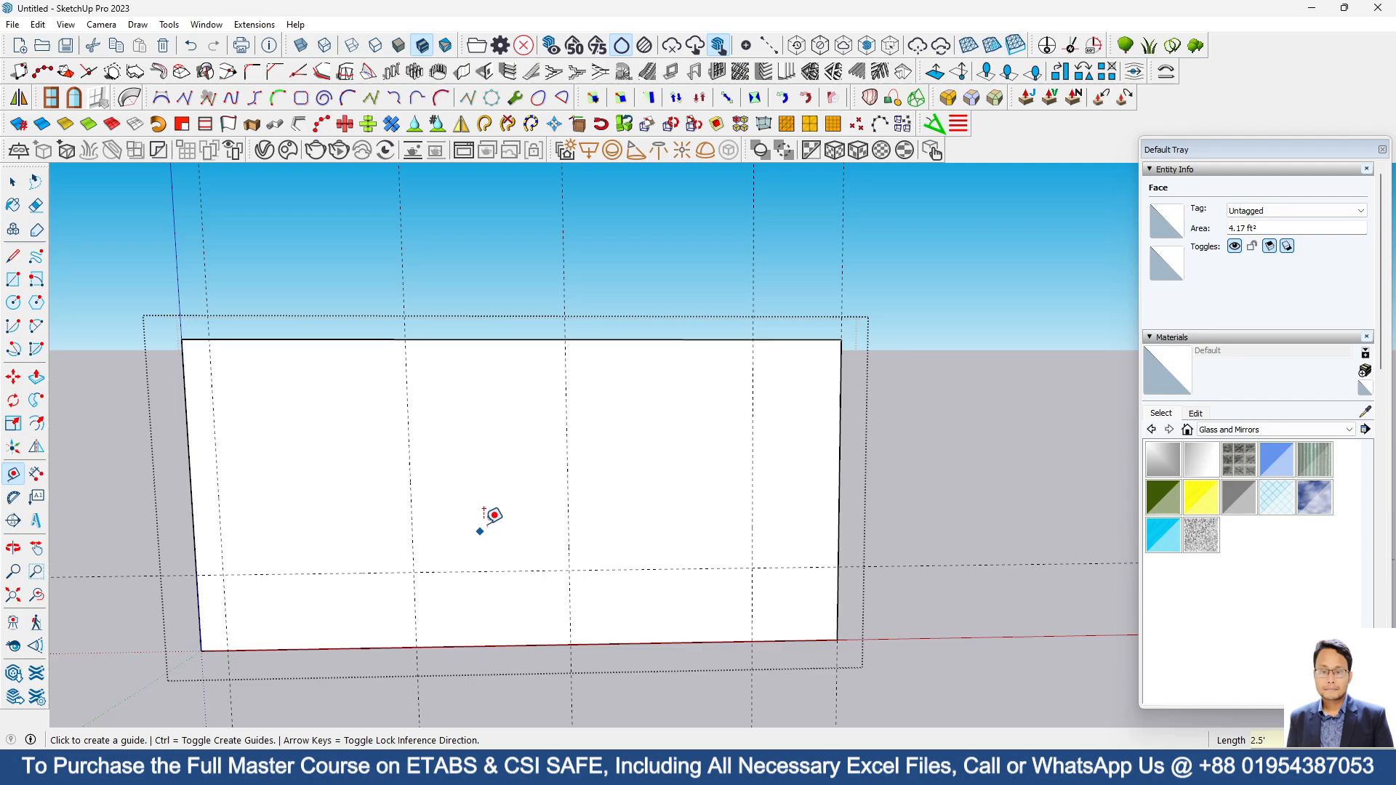
# Add a horizontal guide 2' above the first horizontal one and another 2.5' above that
pyautogui.click(316, 573)
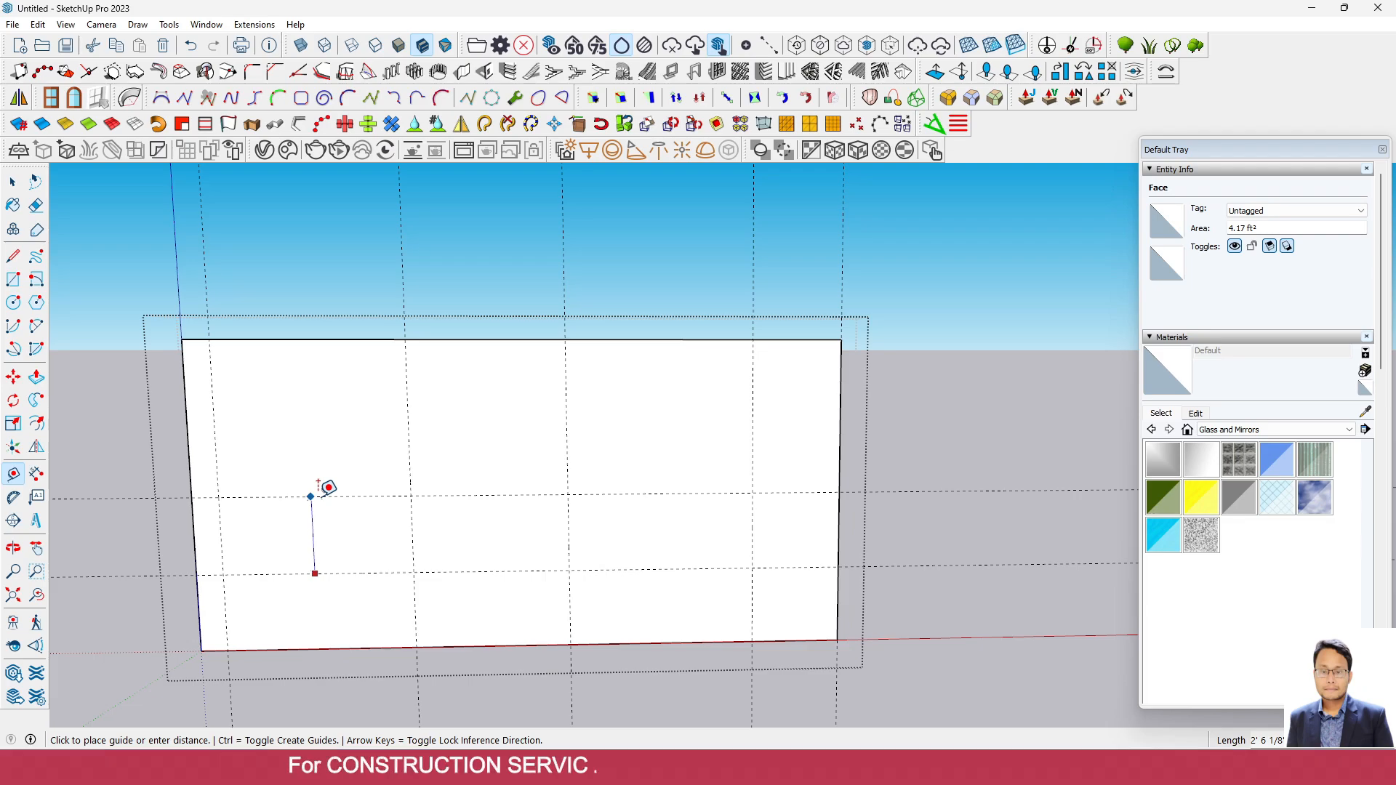
pyautogui.write("2'")
pyautogui.press('Return')
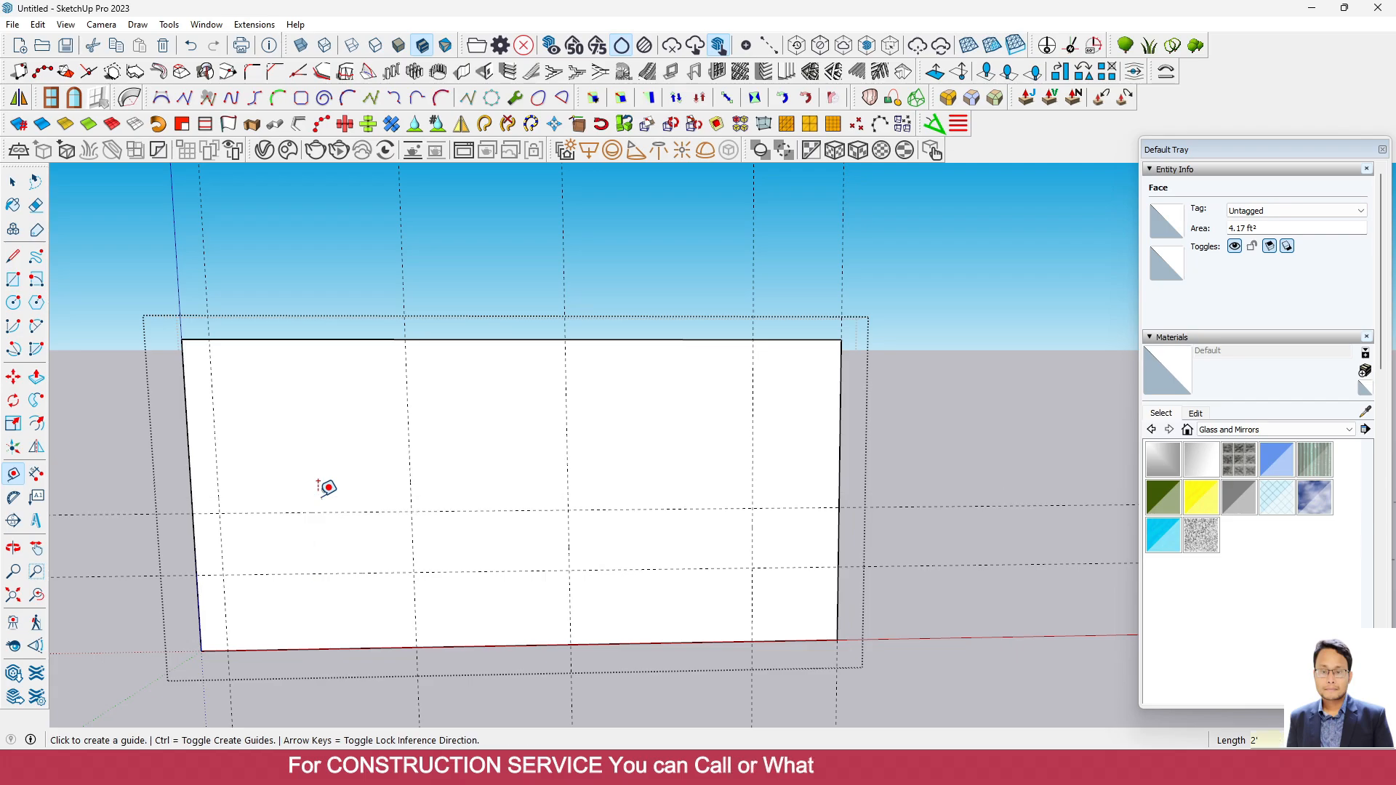
pyautogui.click(322, 502)
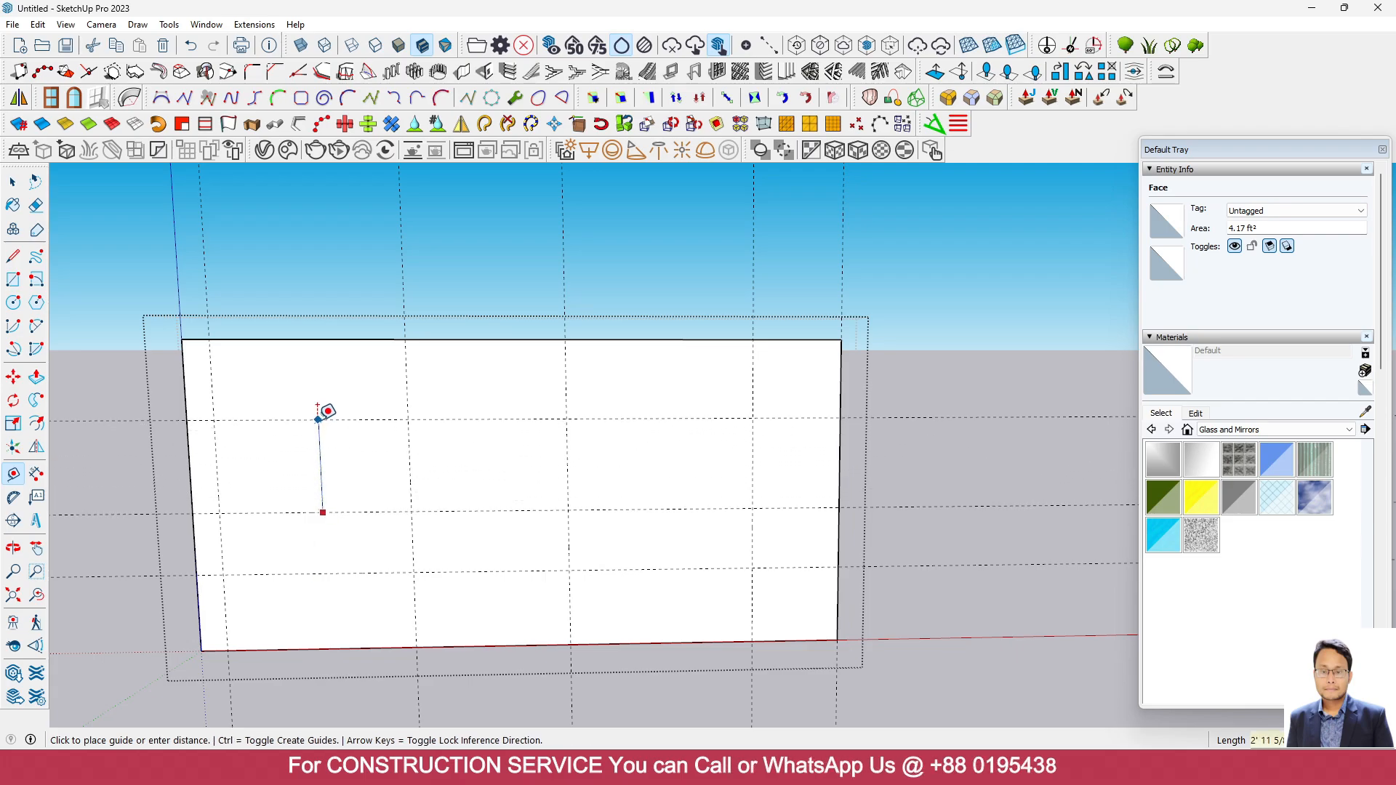
pyautogui.press('Escape')
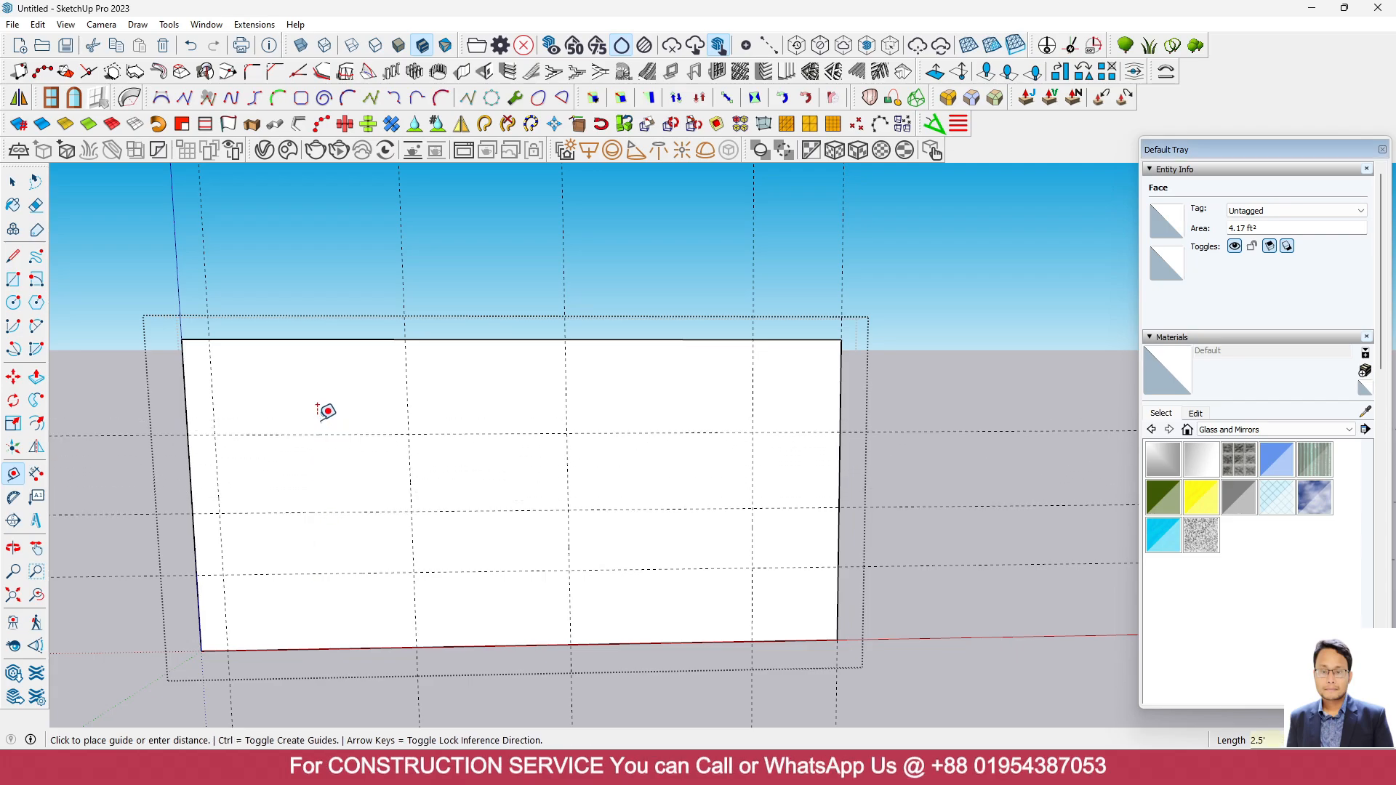
# Draw a two-point arc with a 2' 6" bulge between the first two vertical guides, springing from the middle horizontal guide up to the top one
pyautogui.press('o')
pyautogui.moveTo(364, 461); pyautogui.dragTo(315, 456)
pyautogui.press('t')
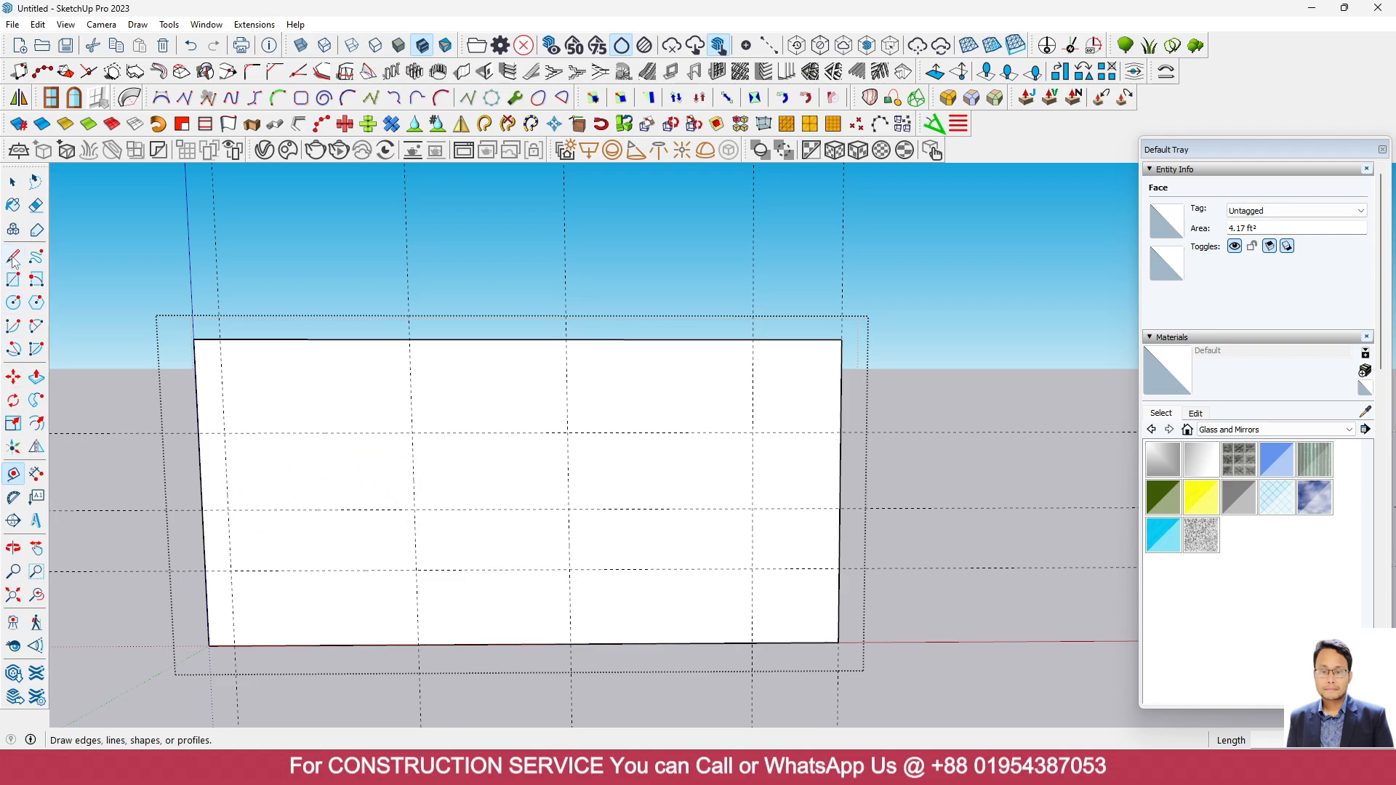
pyautogui.moveTo(303, 557); pyautogui.dragTo(402, 580, button='middle')
pyautogui.scroll(-3, 562, 527)
pyautogui.scroll(2, 284, 533)
pyautogui.scroll(3, 460, 489)
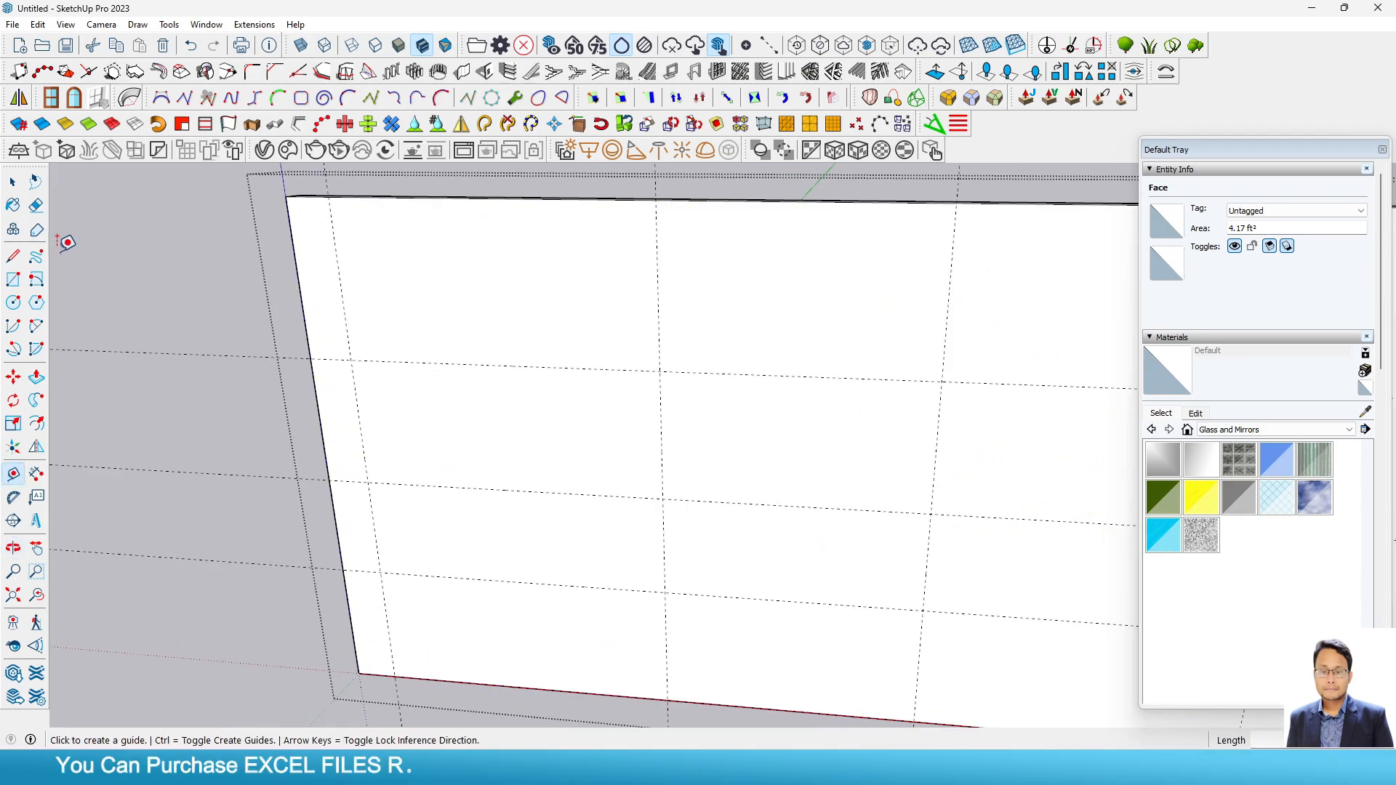
pyautogui.click(37, 326)
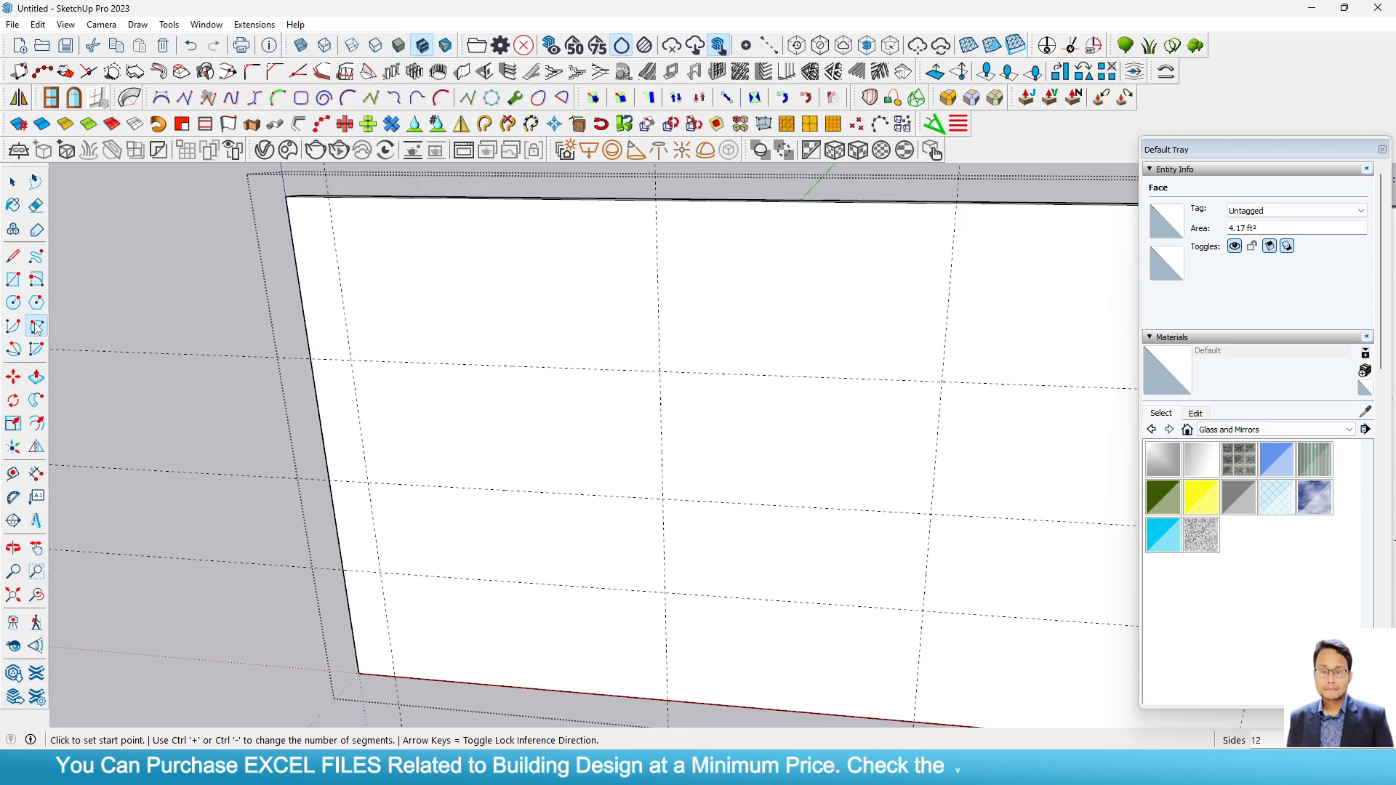
pyautogui.click(369, 481)
pyautogui.click(662, 499)
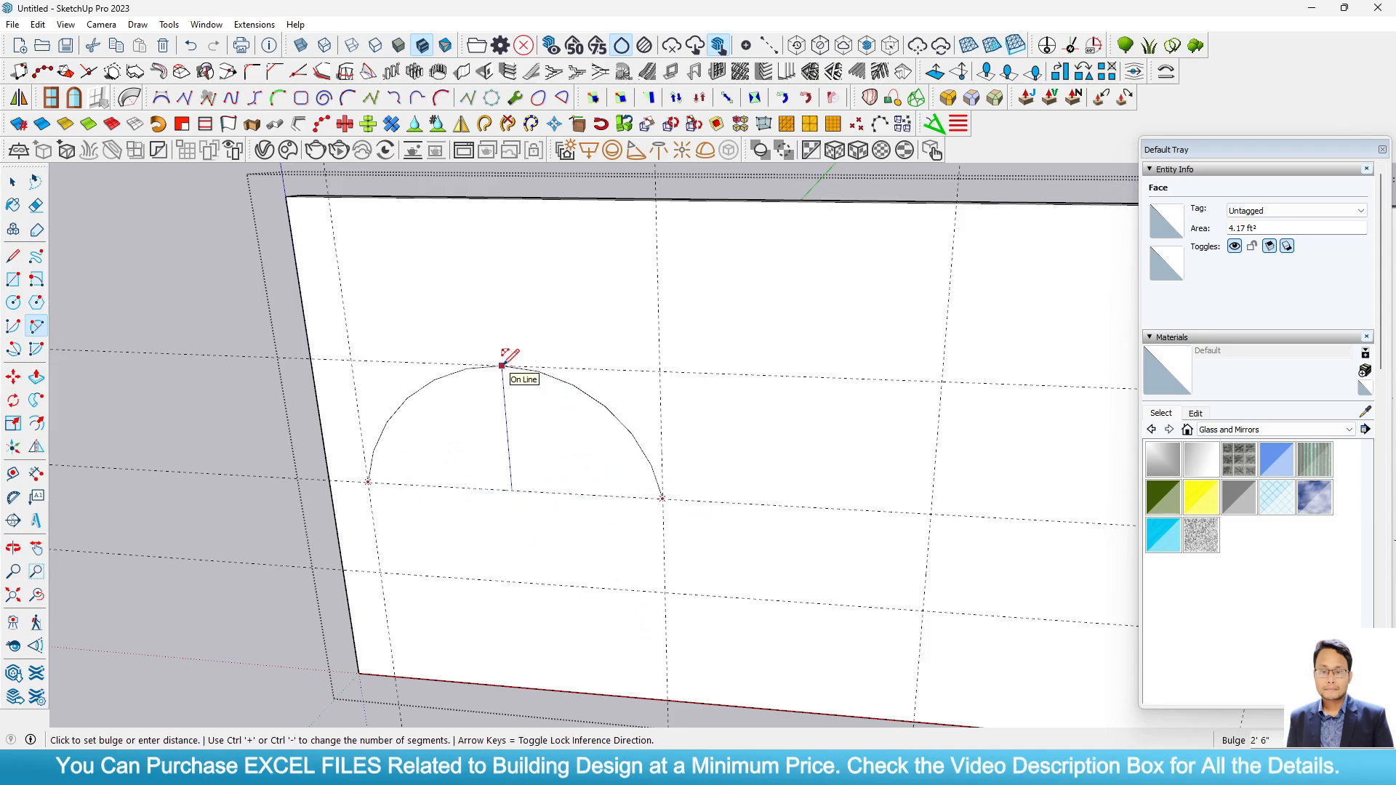
pyautogui.click(501, 366)
pyautogui.moveTo(580, 494); pyautogui.dragTo(612, 398, button='middle')
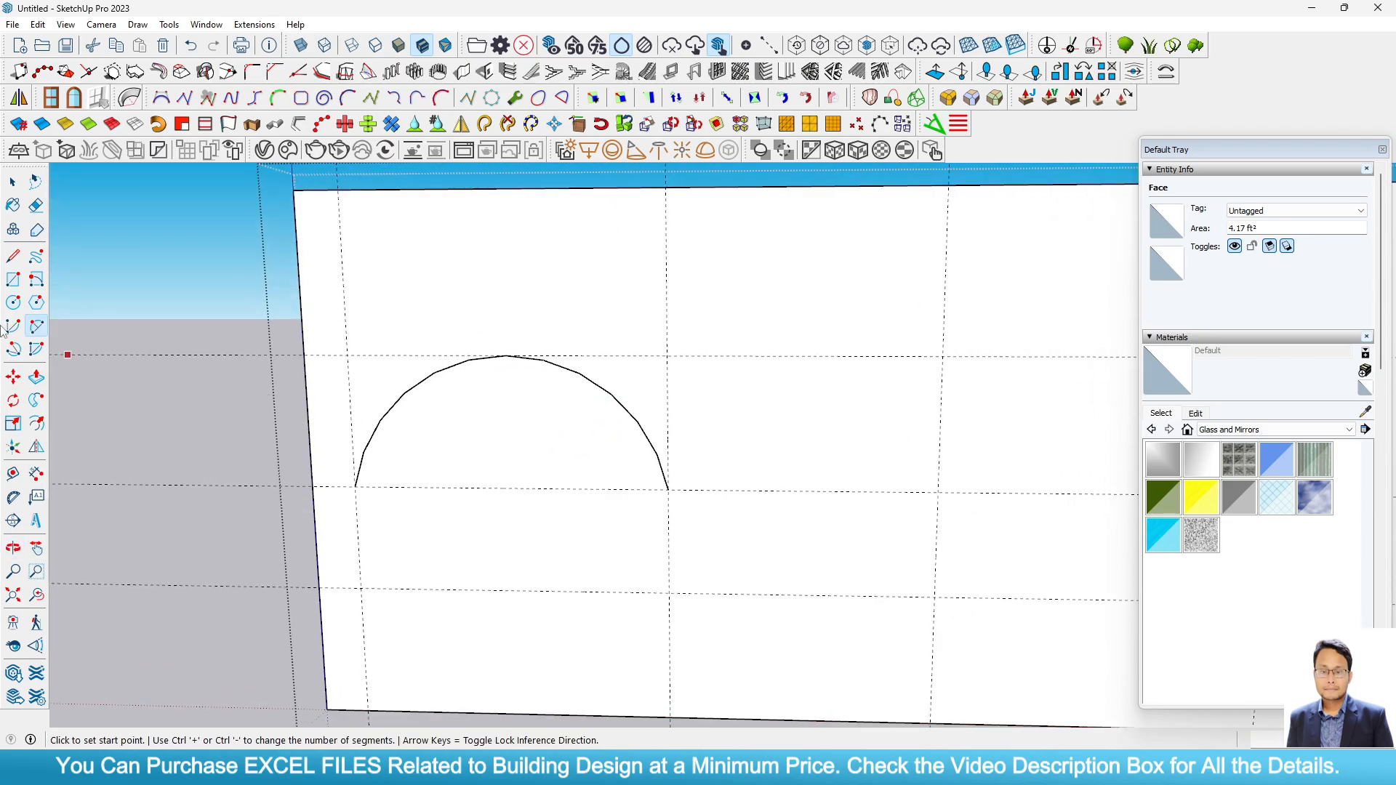
# Draw lines closing the arch outline: 4' 6" vertical sides from the arc's ends to the wall's lower edge and a 6' base between them
pyautogui.click(13, 258)
pyautogui.click(355, 486)
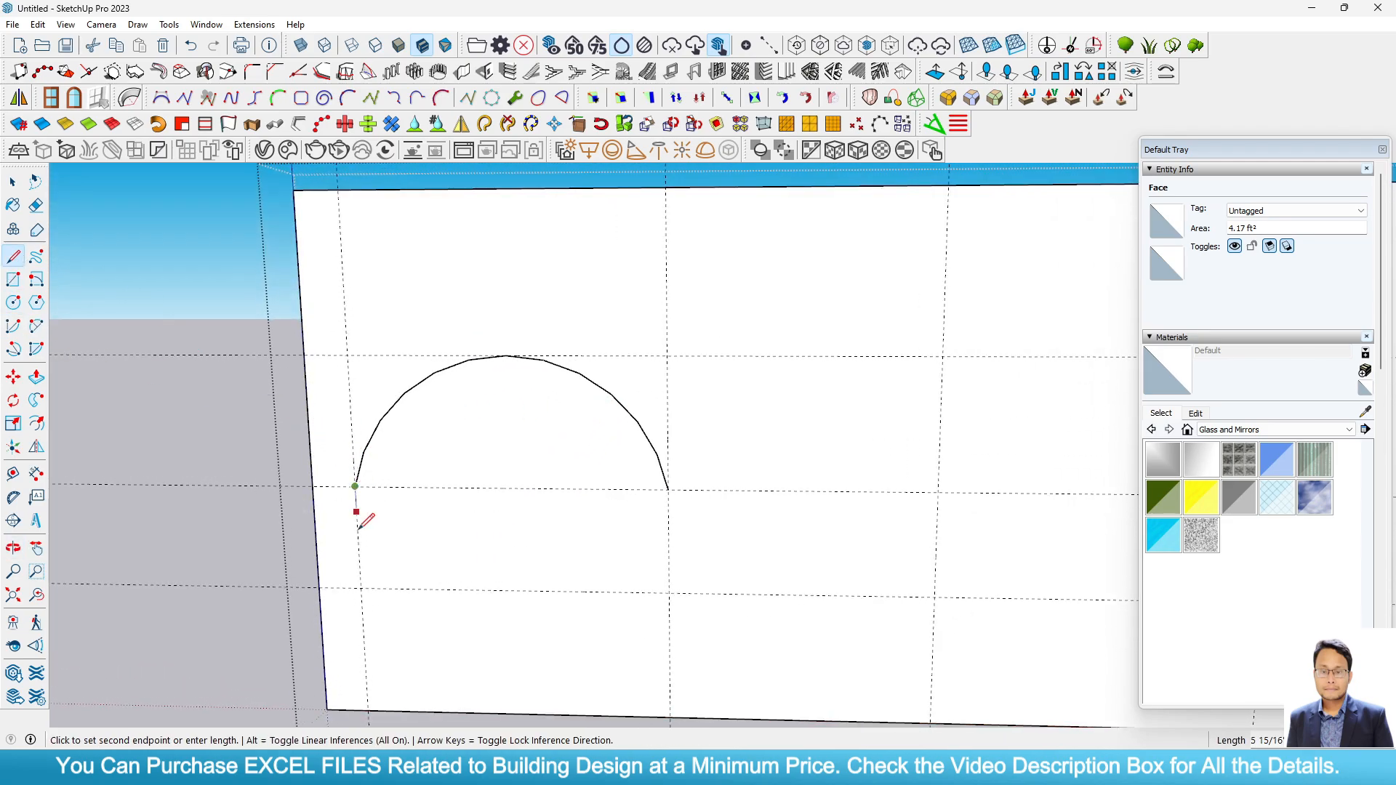
pyautogui.click(368, 710)
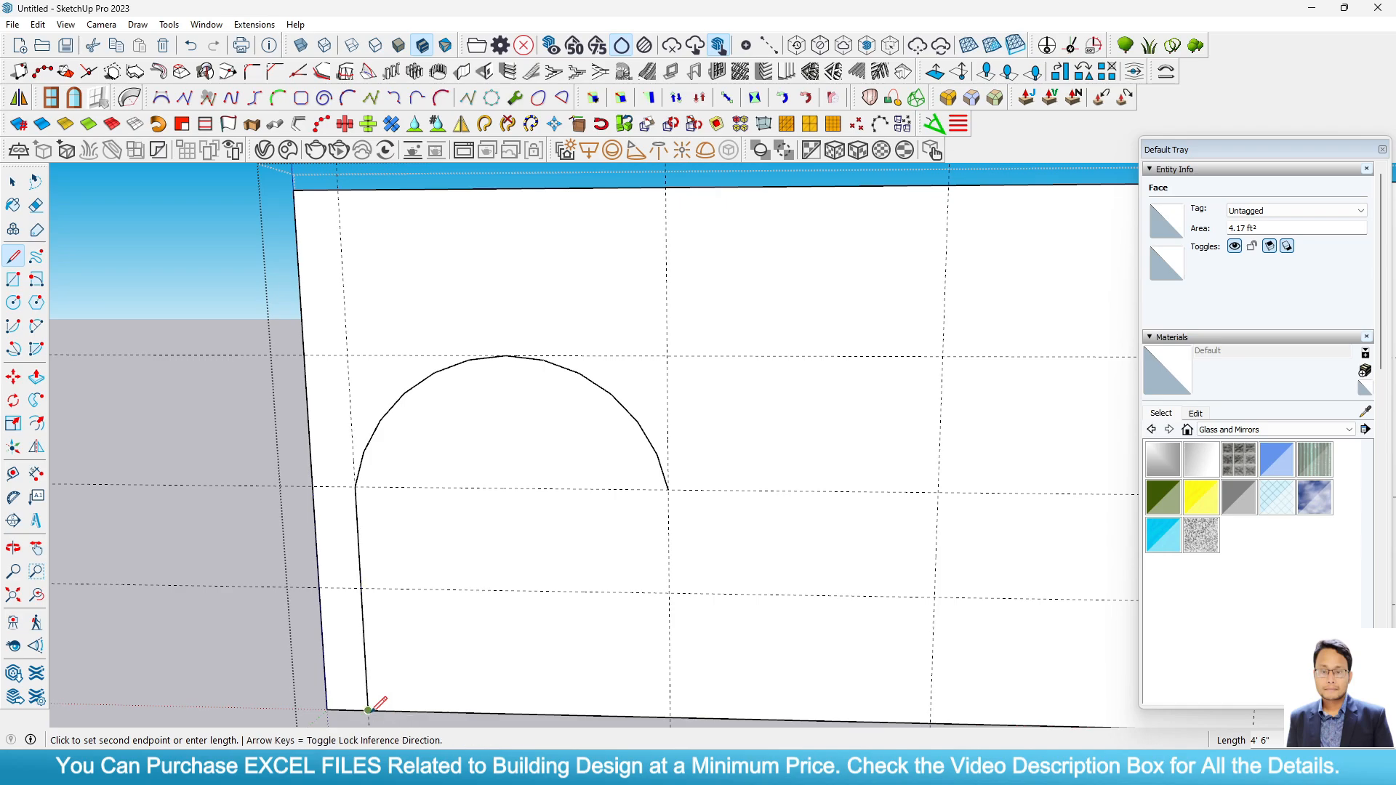
pyautogui.click(669, 718)
pyautogui.click(668, 489)
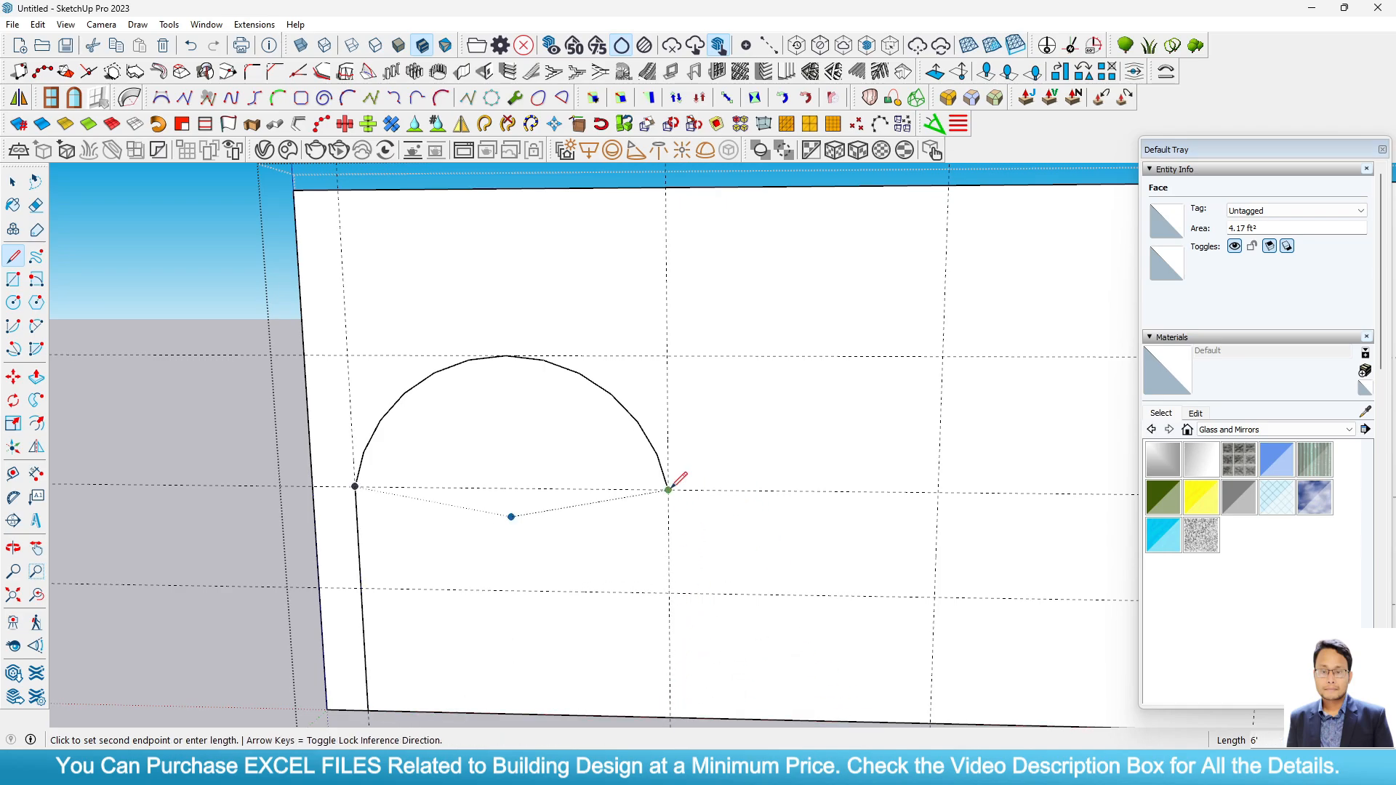
pyautogui.click(669, 718)
# Set the arch's arc to 25 segments for a smoother curve
pyautogui.moveTo(622, 675); pyautogui.dragTo(514, 604, button='middle')
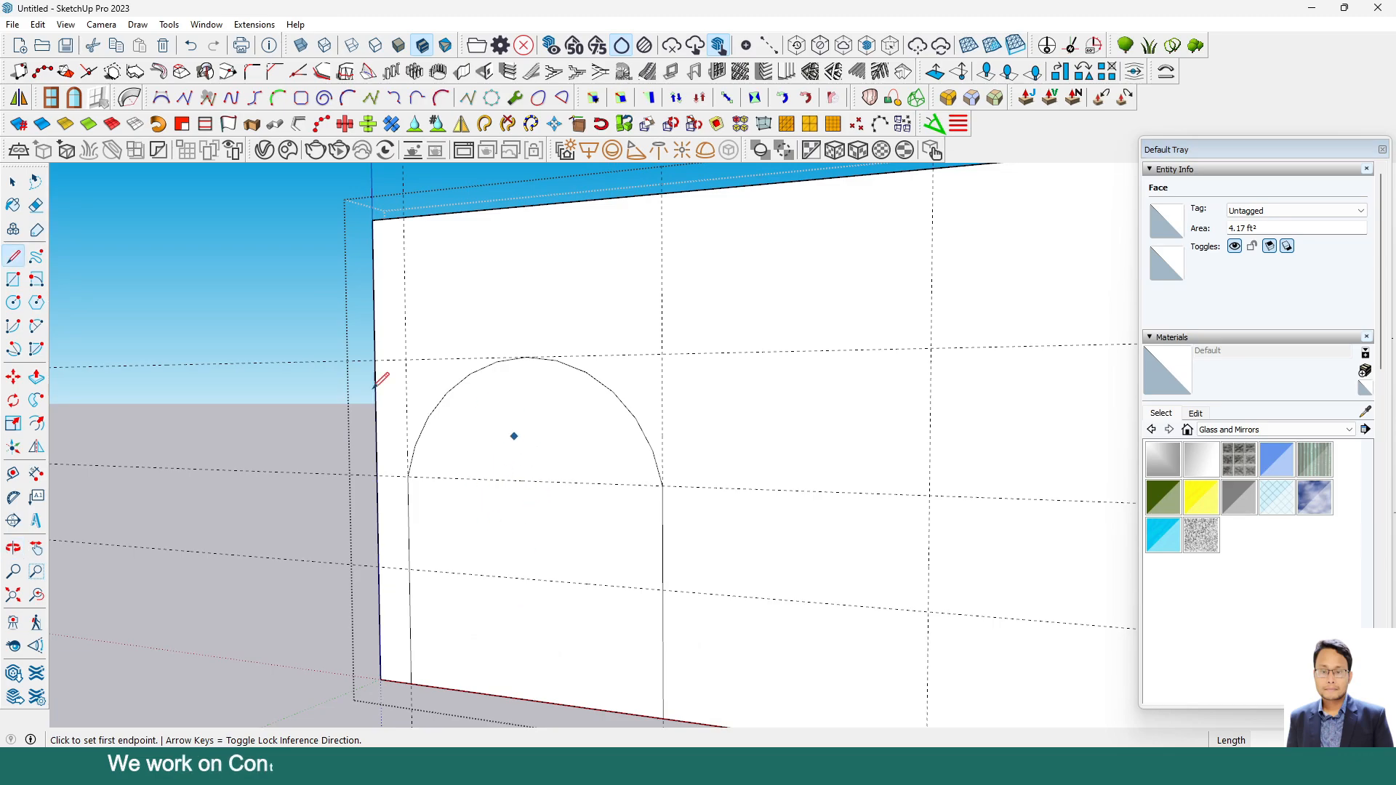
pyautogui.scroll(-3, 374, 386)
pyautogui.scroll(2, 468, 473)
pyautogui.moveTo(467, 473); pyautogui.dragTo(713, 539, button='middle')
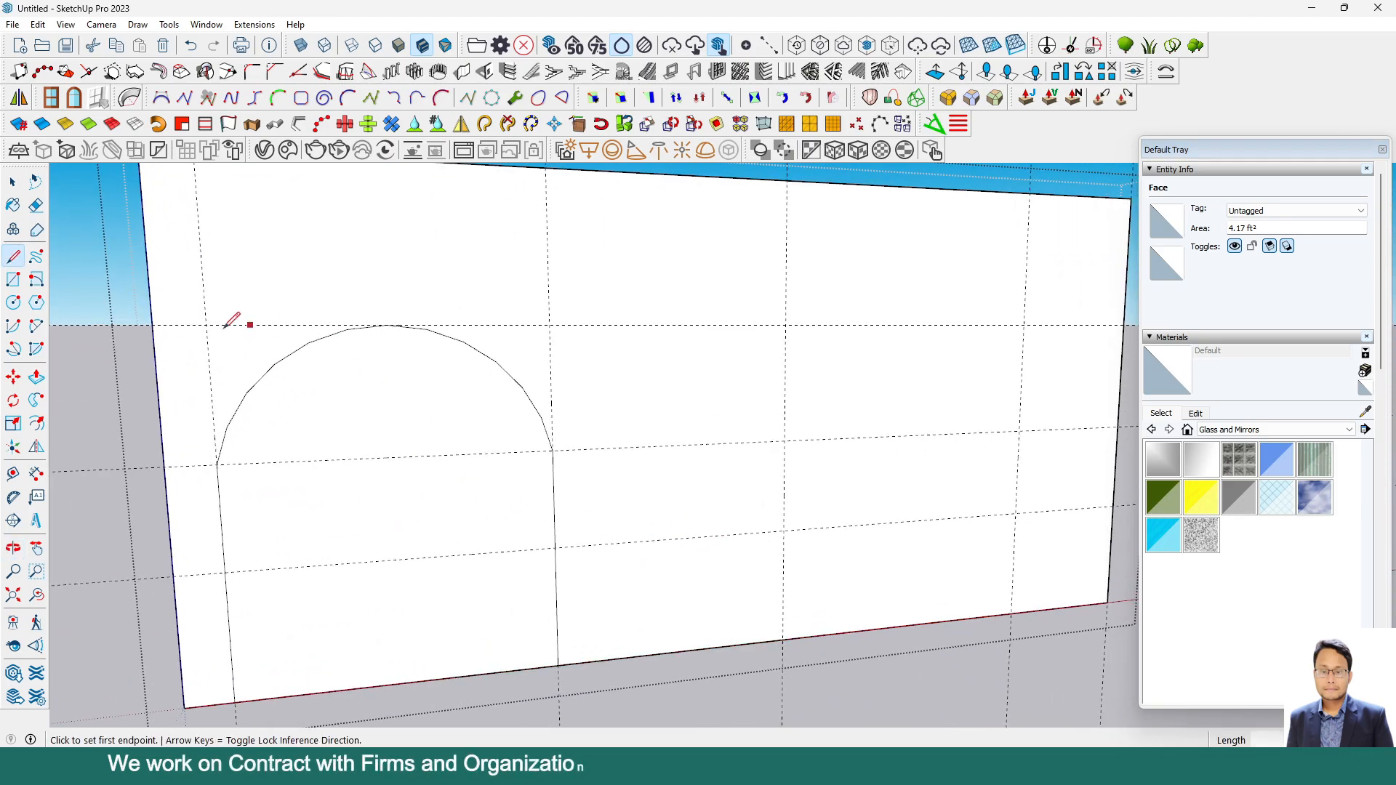
pyautogui.click(14, 182)
pyautogui.scroll(3, 274, 369)
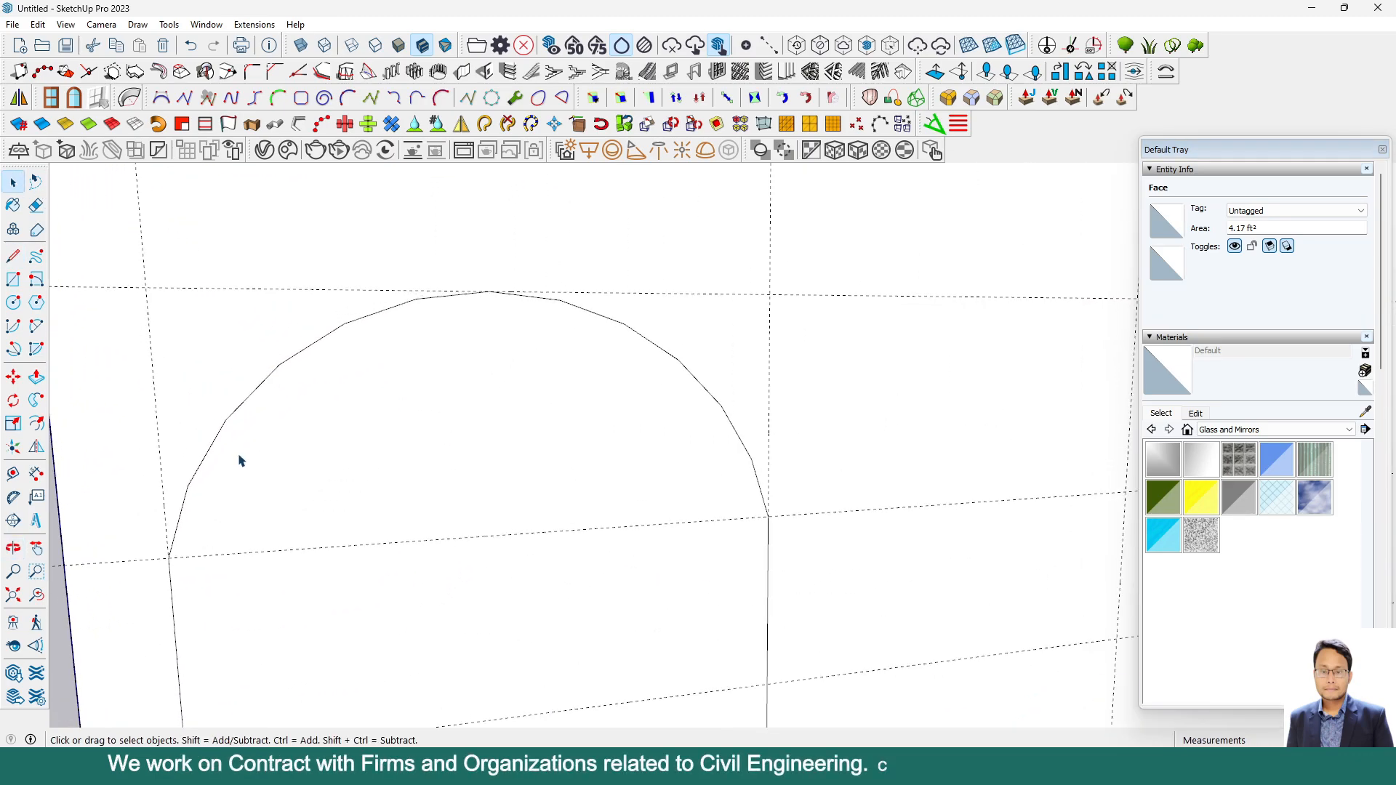
pyautogui.click(711, 395)
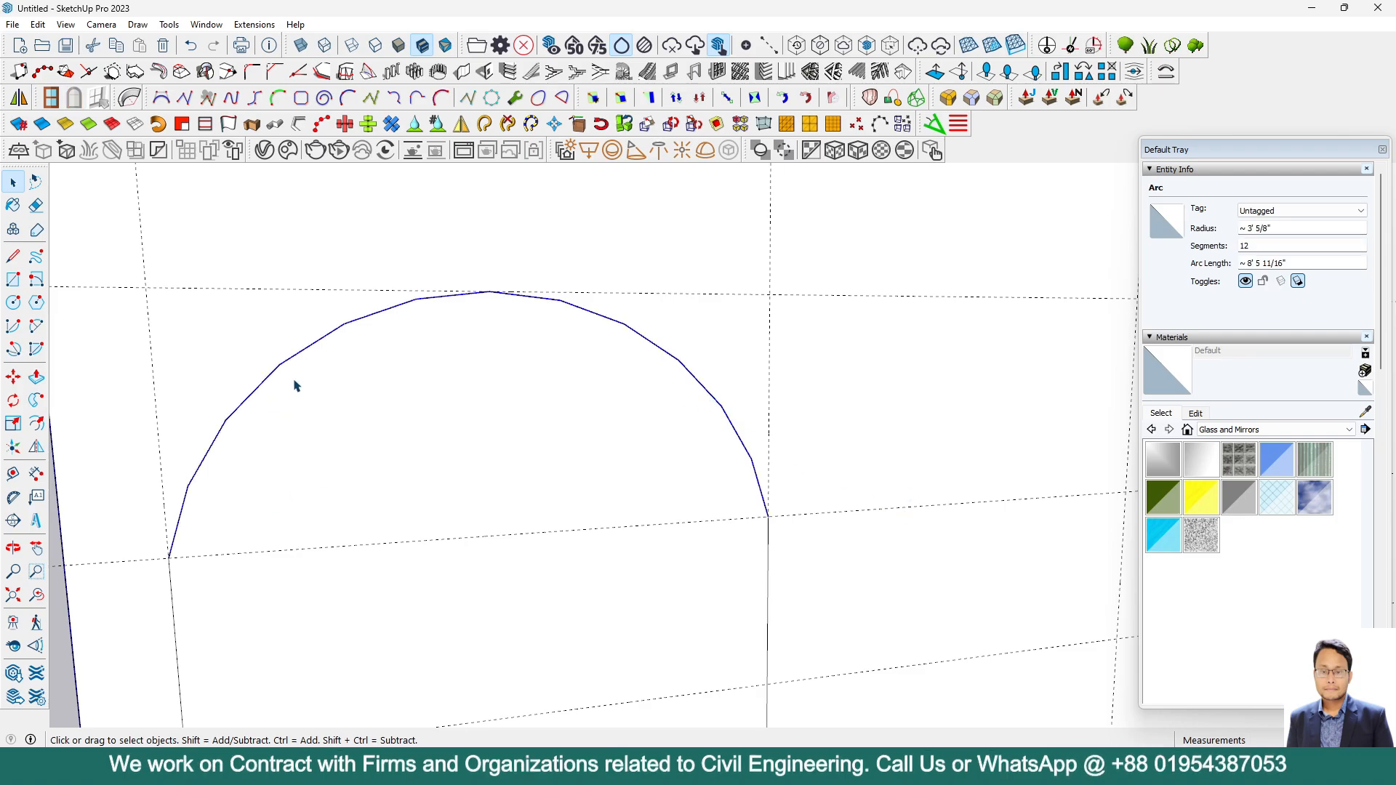
pyautogui.doubleClick(1252, 247)
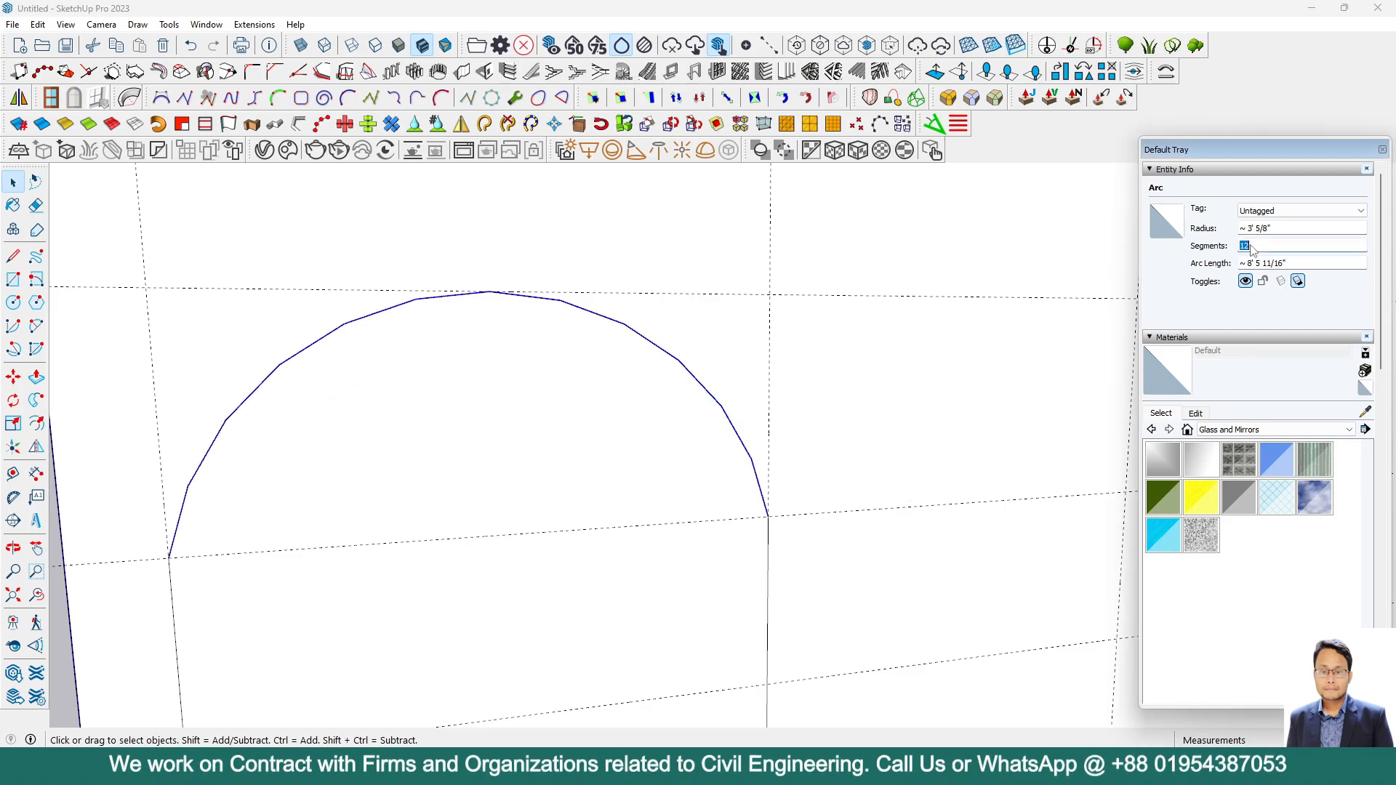
pyautogui.press('Return')
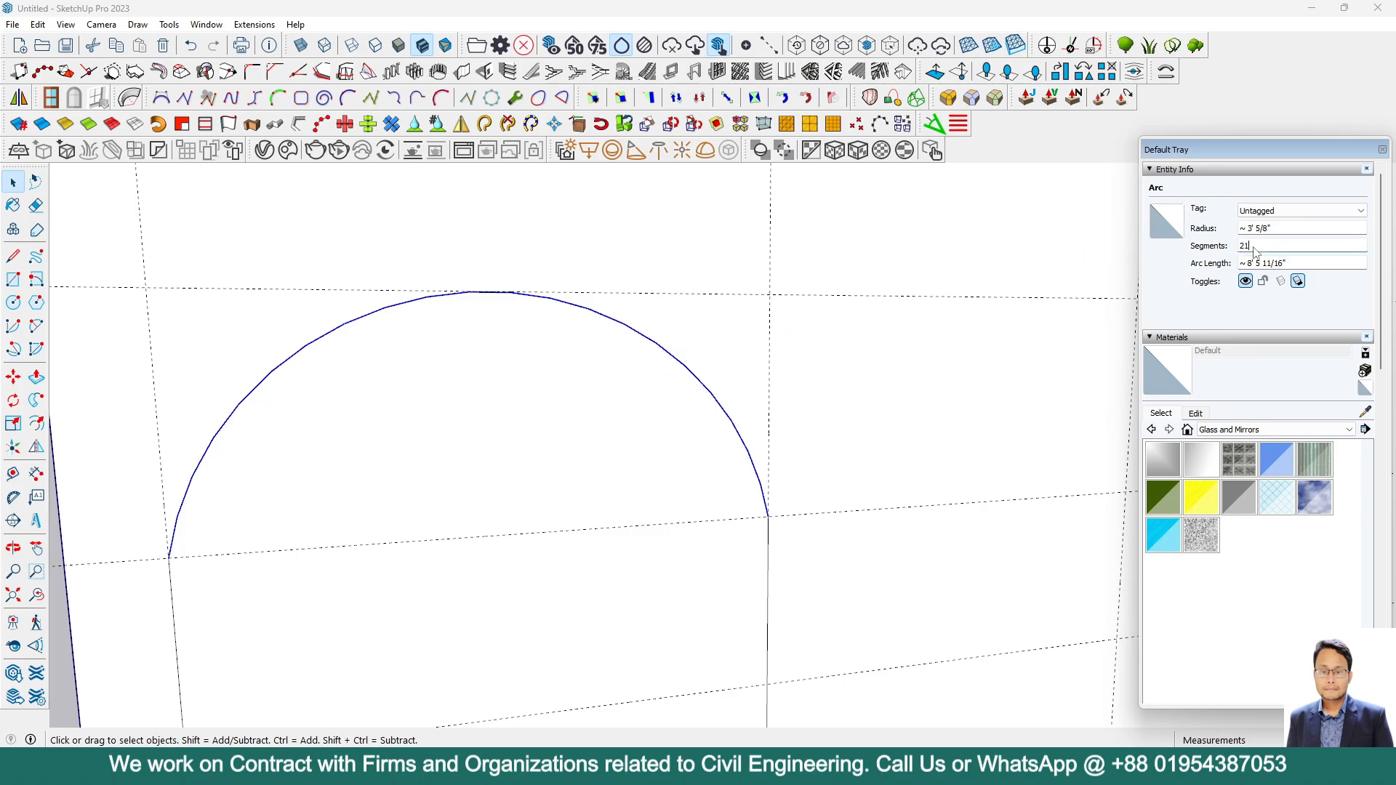
pyautogui.write('25')
pyautogui.press('Return')
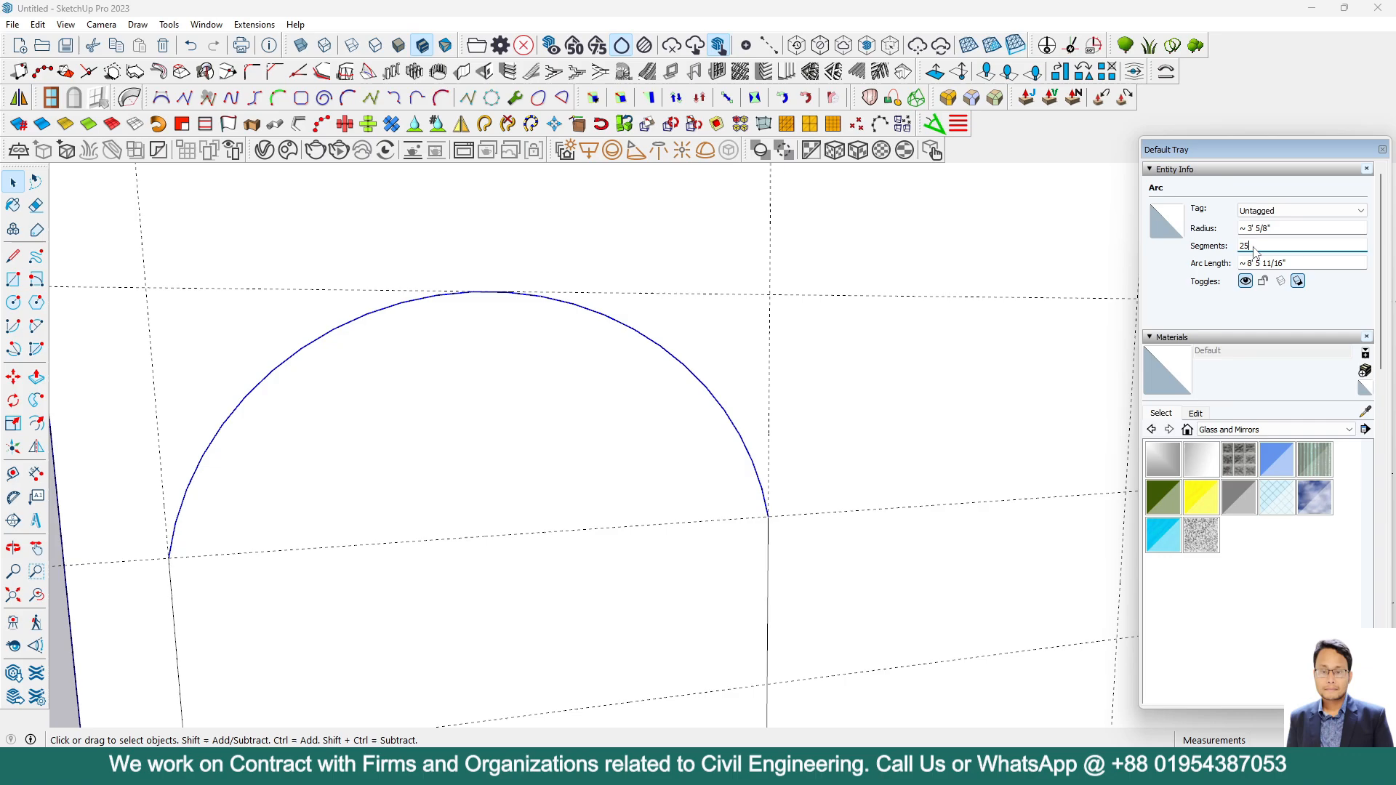
# Copy the arch's arc and two side edges 11' along the wall's lower edge to the third vertical guide
pyautogui.scroll(-5, 296, 374)
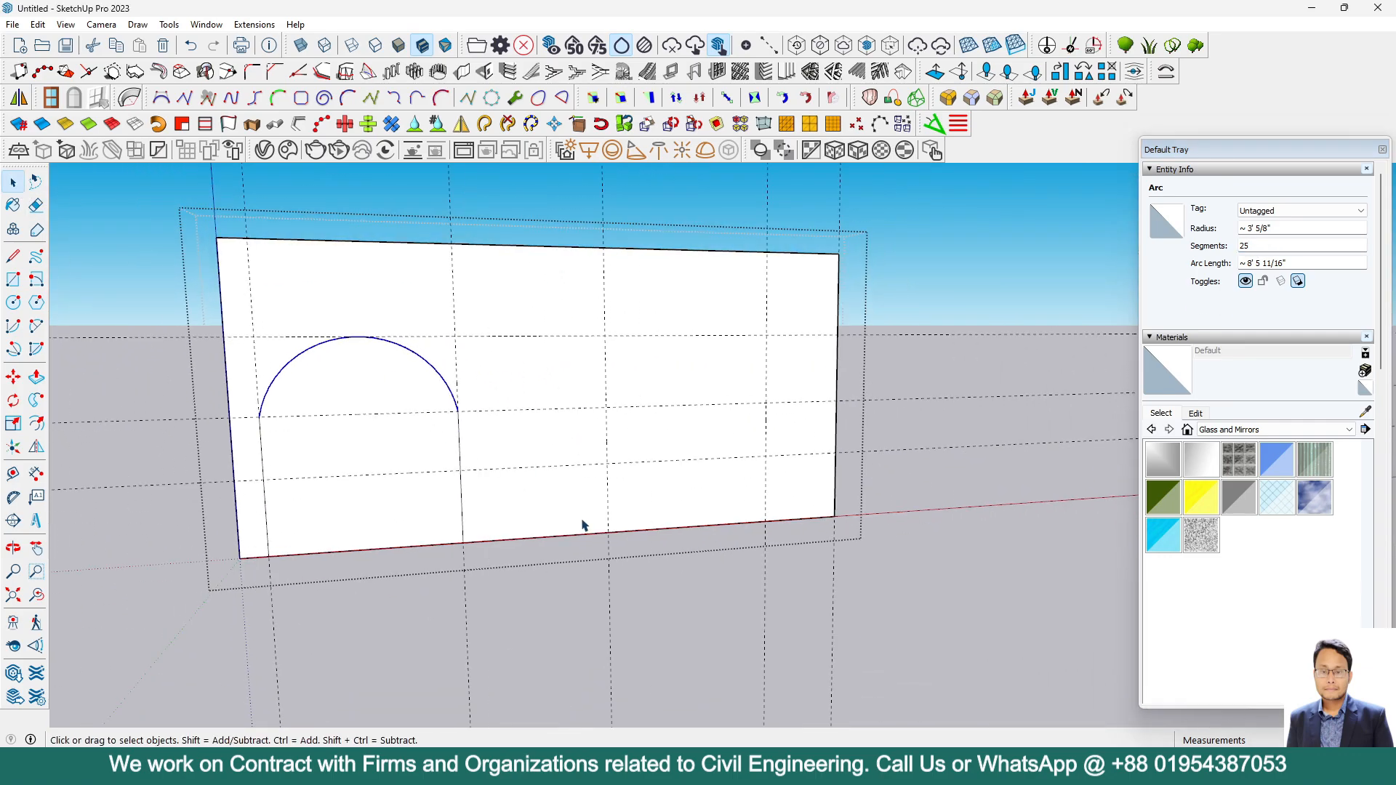
pyautogui.scroll(1, 312, 349)
pyautogui.tripleClick(315, 379)
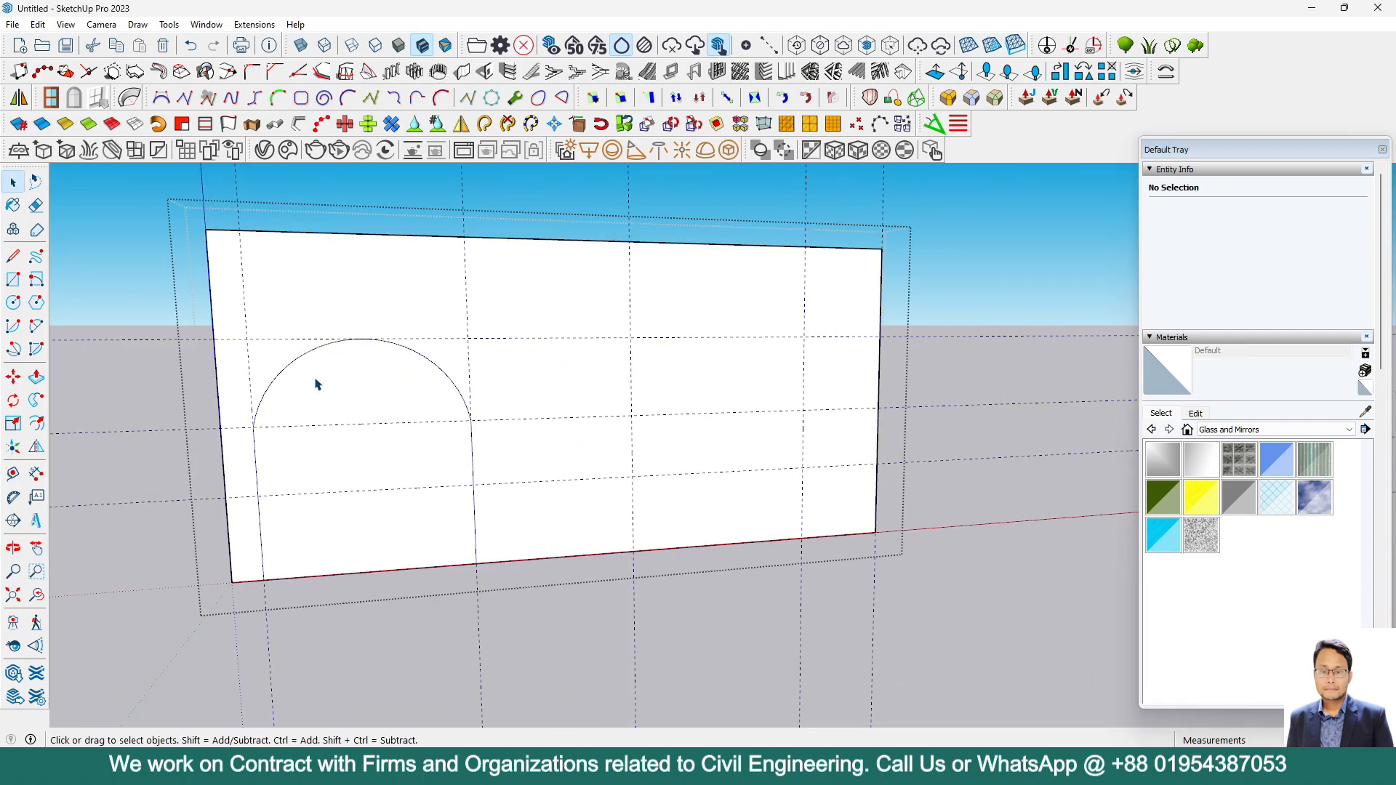
pyautogui.click(315, 395)
pyautogui.scroll(2, 275, 546)
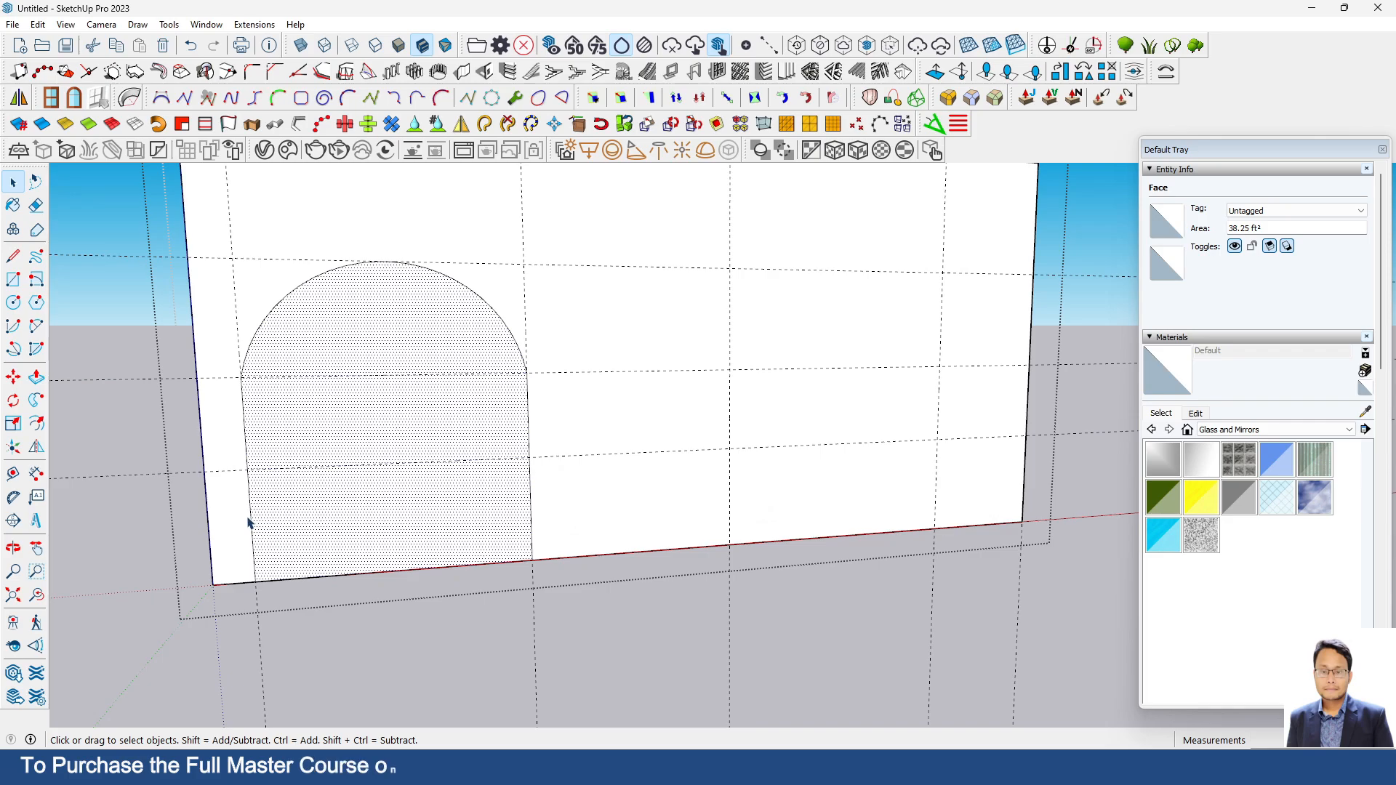
pyautogui.click(254, 436)
pyautogui.keyDown('shift'); pyautogui.click(252, 360); pyautogui.keyUp('shift')
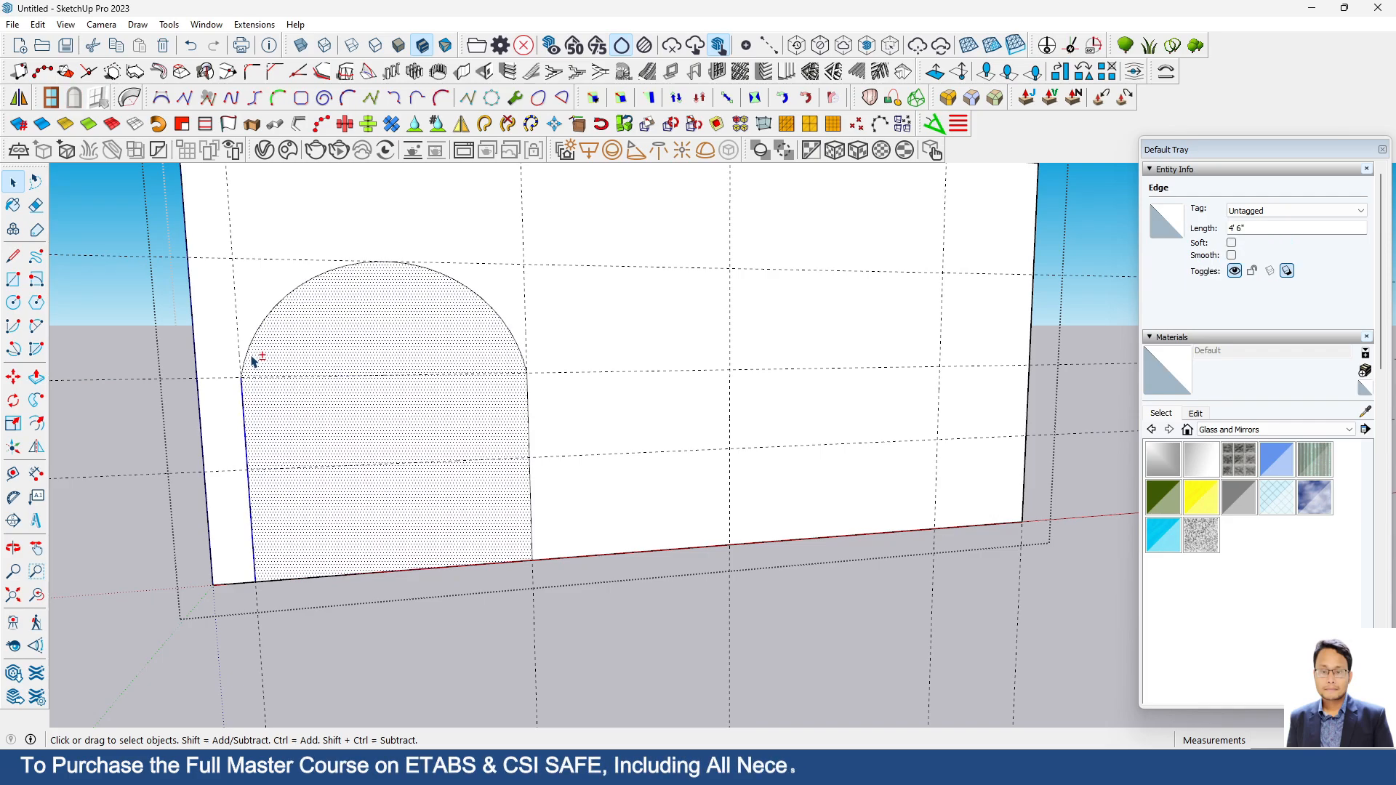
pyautogui.keyDown('shift'); pyautogui.click(251, 345); pyautogui.keyUp('shift')
pyautogui.keyDown('shift'); pyautogui.click(252, 345); pyautogui.keyUp('shift')
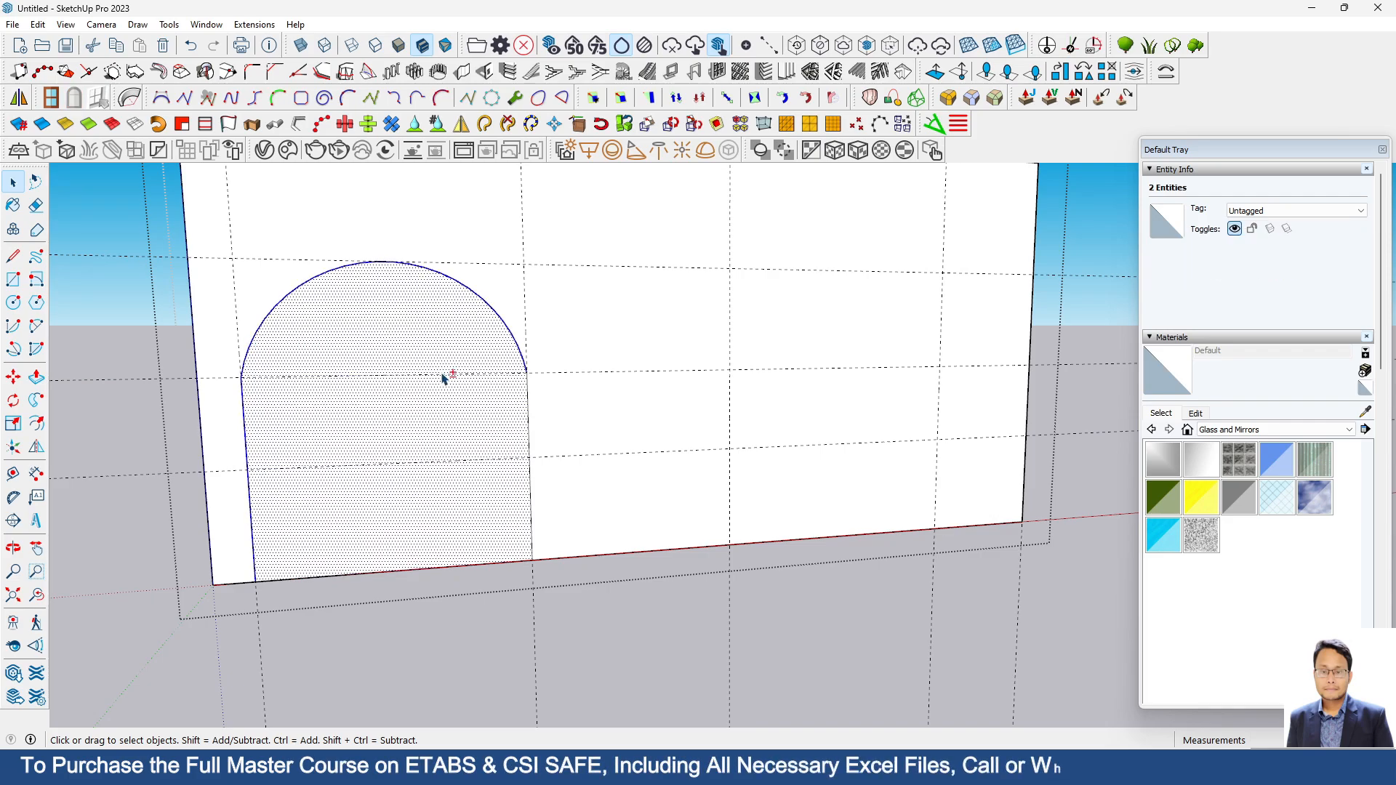
pyautogui.keyDown('shift'); pyautogui.click(531, 412); pyautogui.keyUp('shift')
pyautogui.keyDown('shift'); pyautogui.click(378, 413); pyautogui.keyUp('shift')
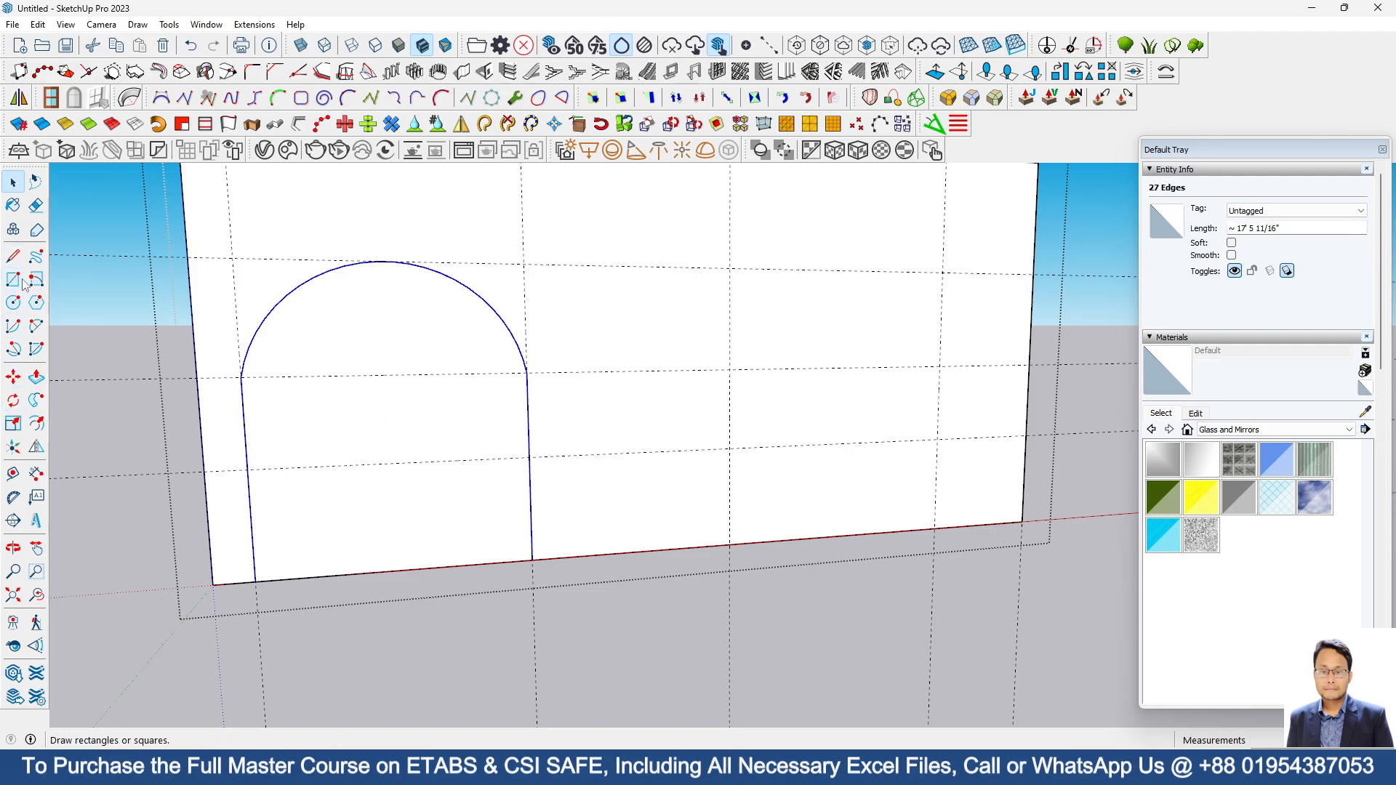
pyautogui.click(13, 377)
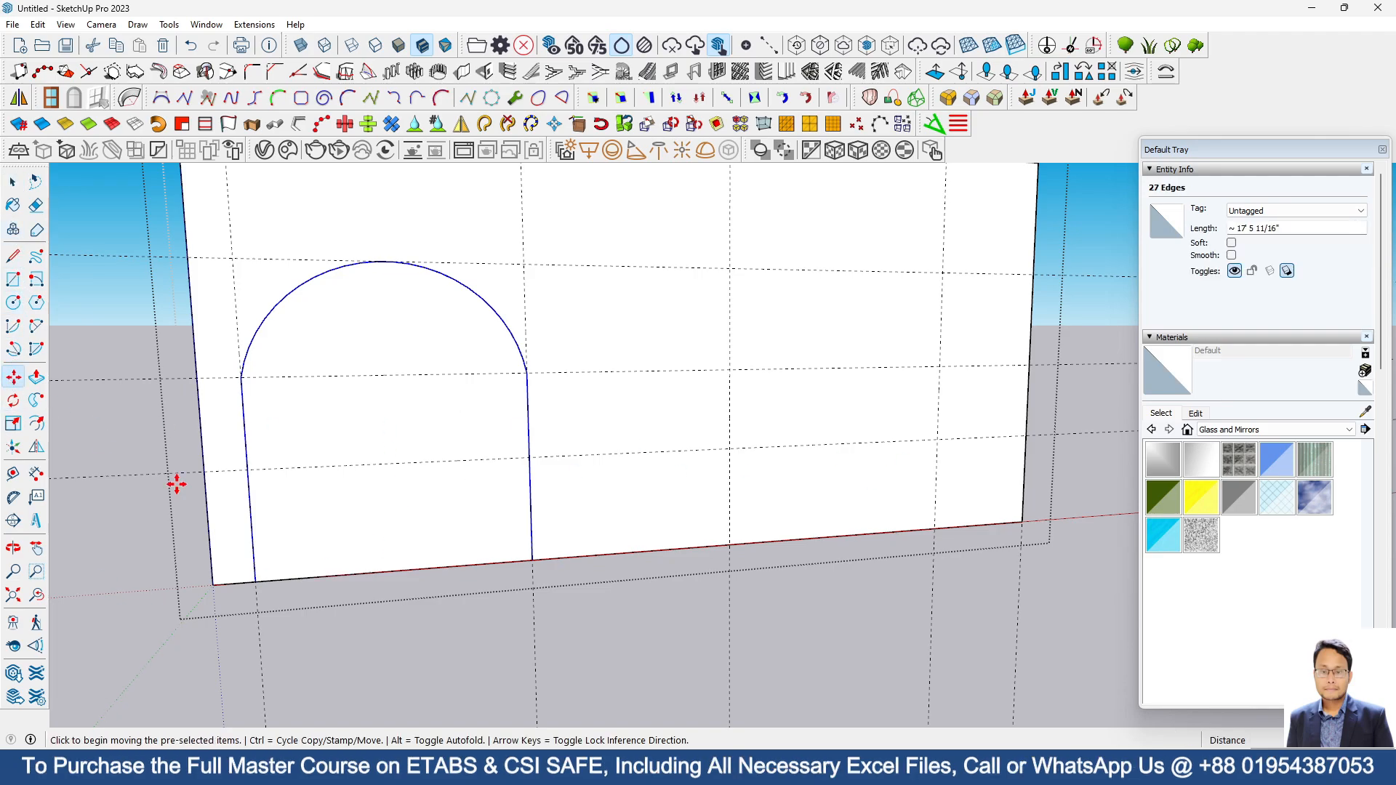
pyautogui.click(254, 582)
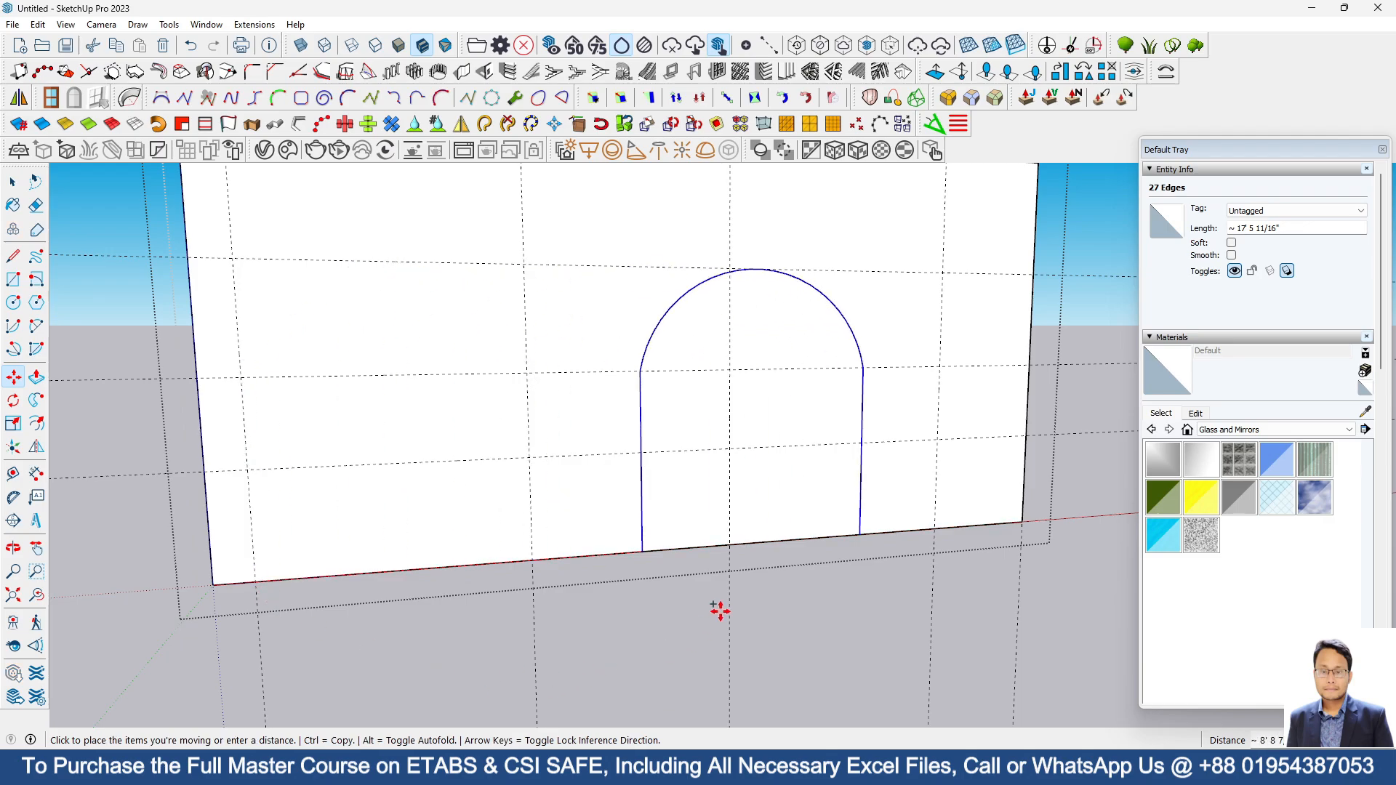
pyautogui.press('ctrl')
pyautogui.click(728, 545)
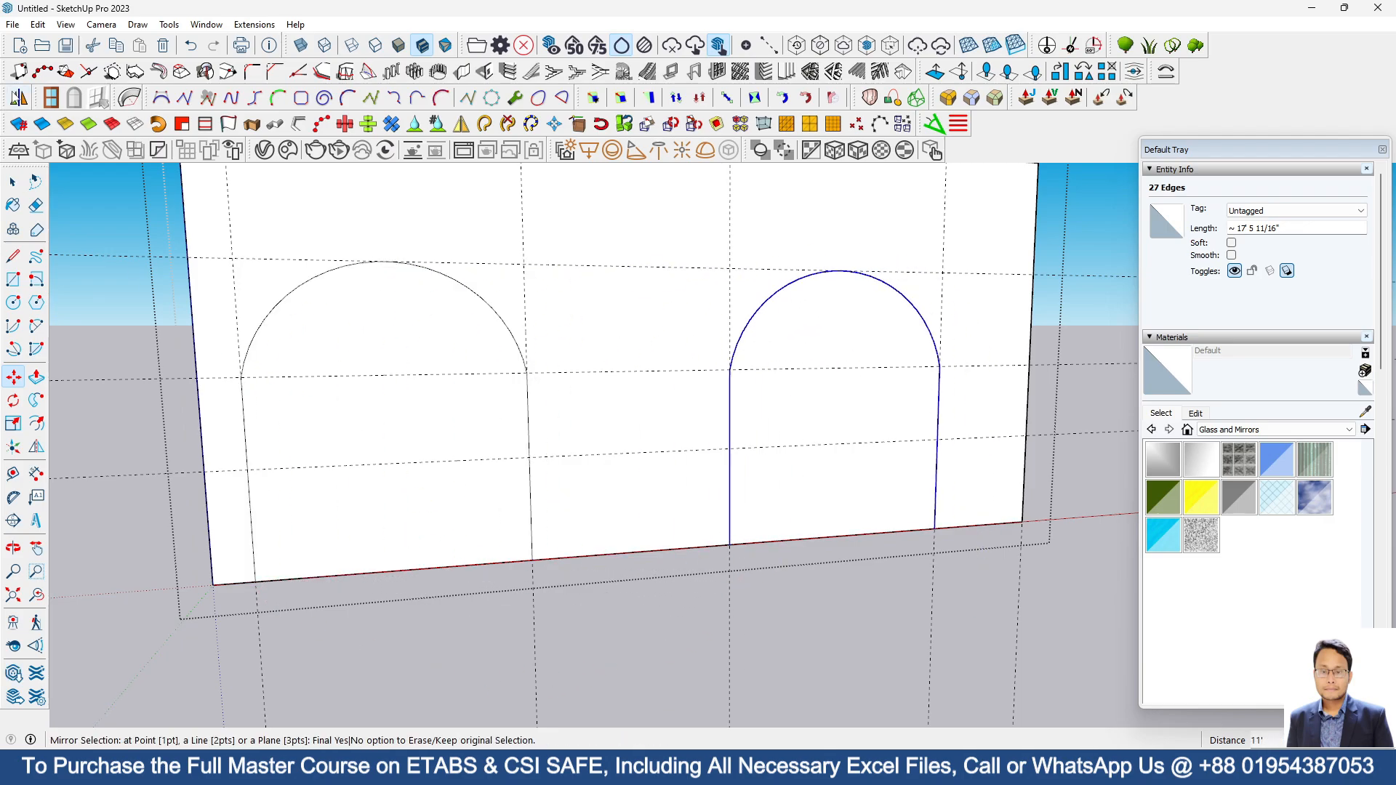
# Check that both arches form separate faces, leave the first arch's face selected, and delete all guides from the model
pyautogui.click(13, 182)
pyautogui.click(821, 426)
pyautogui.click(378, 431)
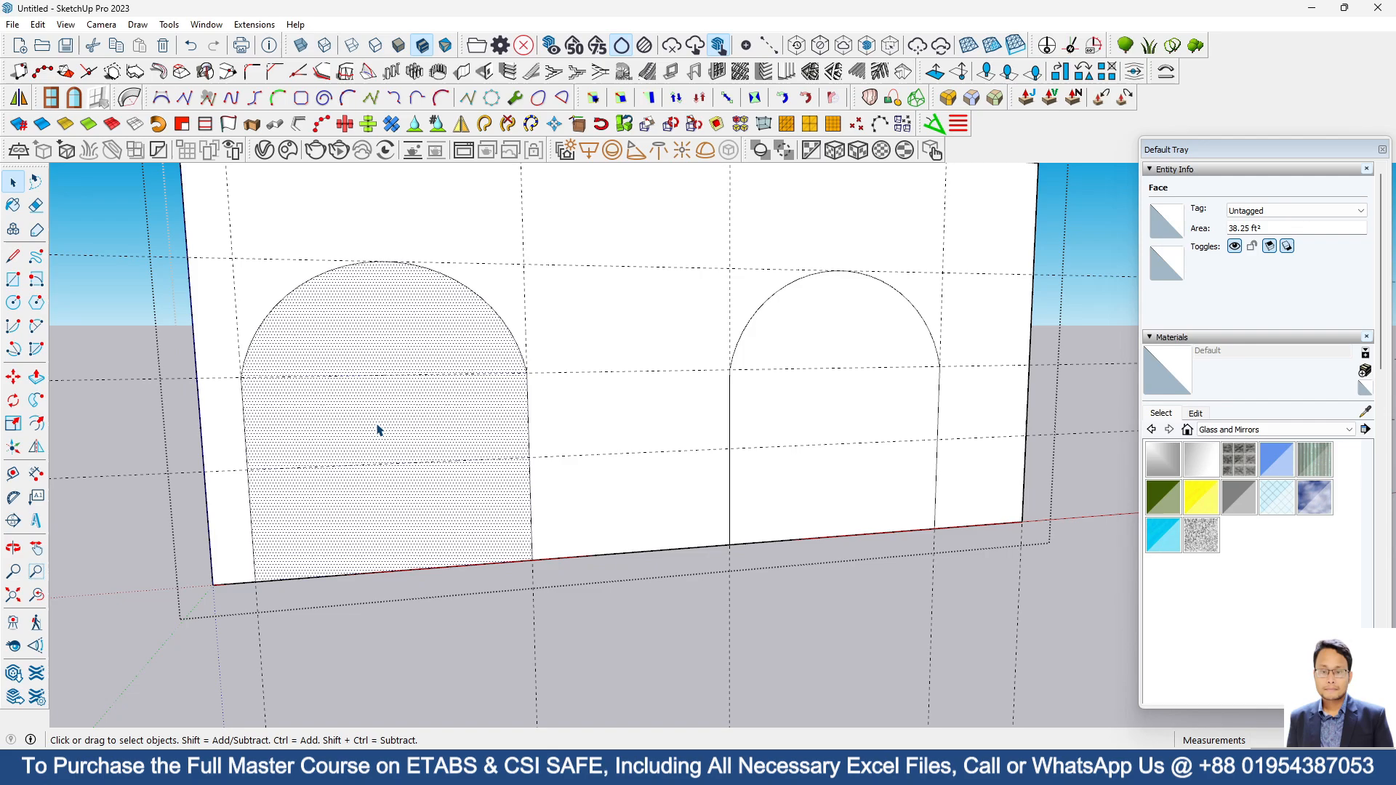
pyautogui.moveTo(473, 457); pyautogui.dragTo(336, 491, button='middle')
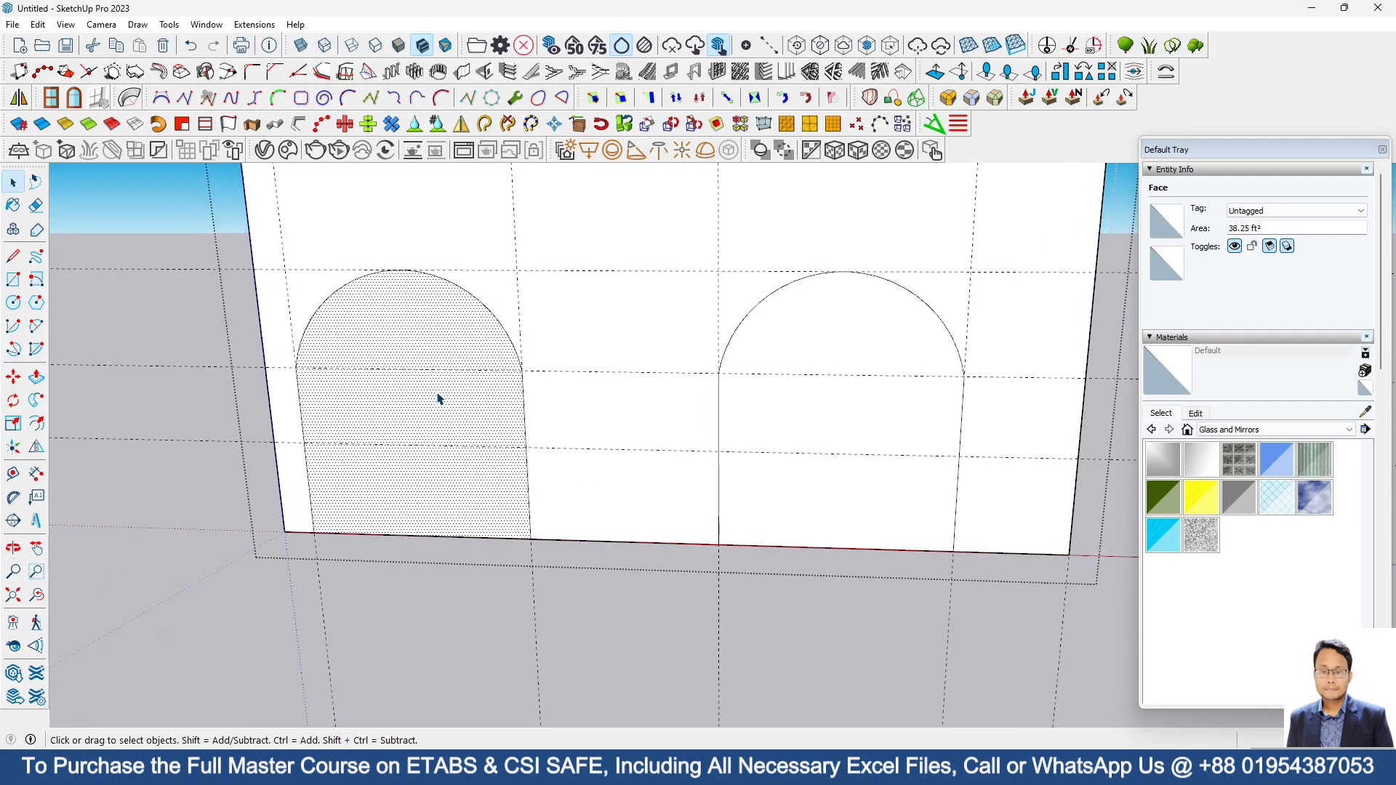
pyautogui.scroll(3, 437, 394)
pyautogui.scroll(-3, 361, 430)
pyautogui.click(39, 27)
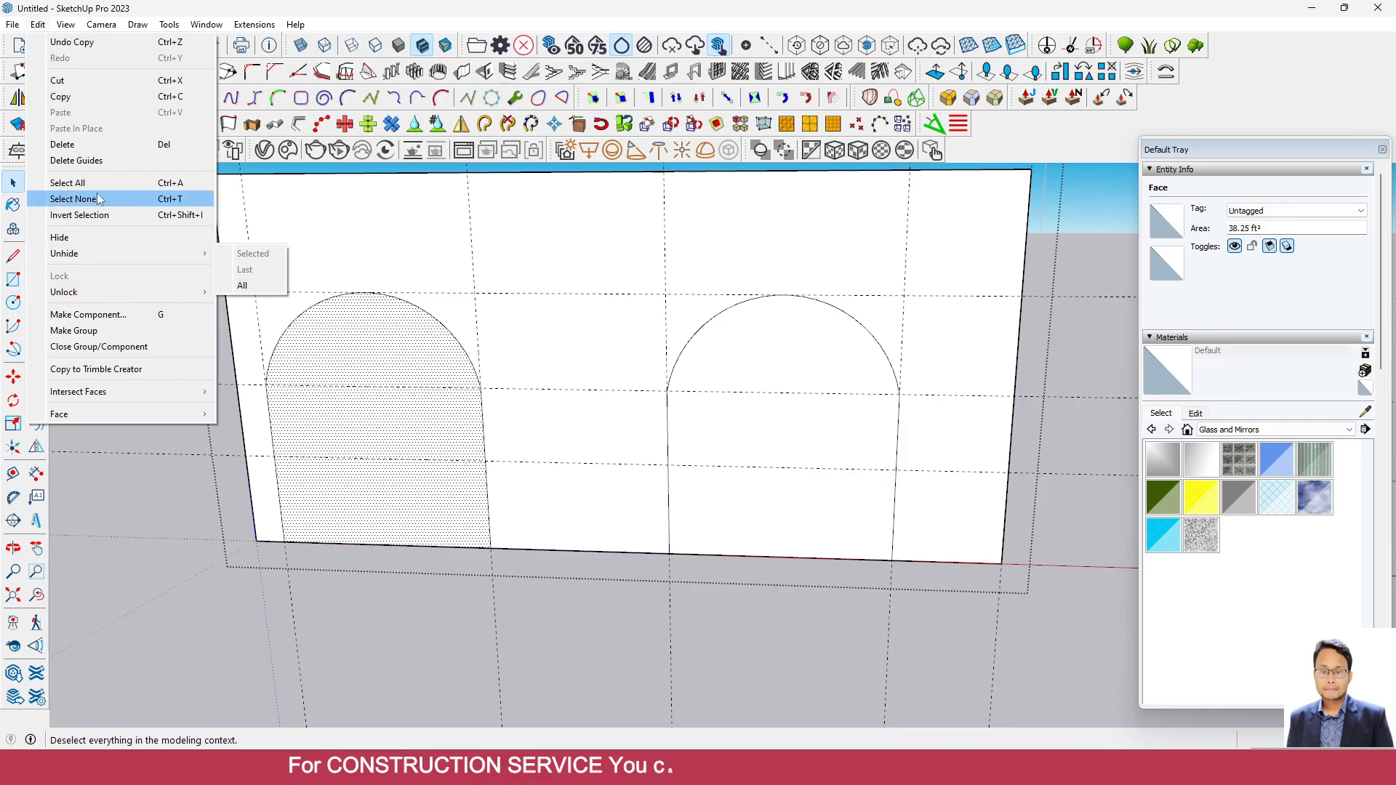
pyautogui.click(93, 161)
# Copy the first arch's face with the Move tool from its lower corner to about 11' 5" out in front of the wall
pyautogui.moveTo(436, 370); pyautogui.dragTo(560, 247, button='middle')
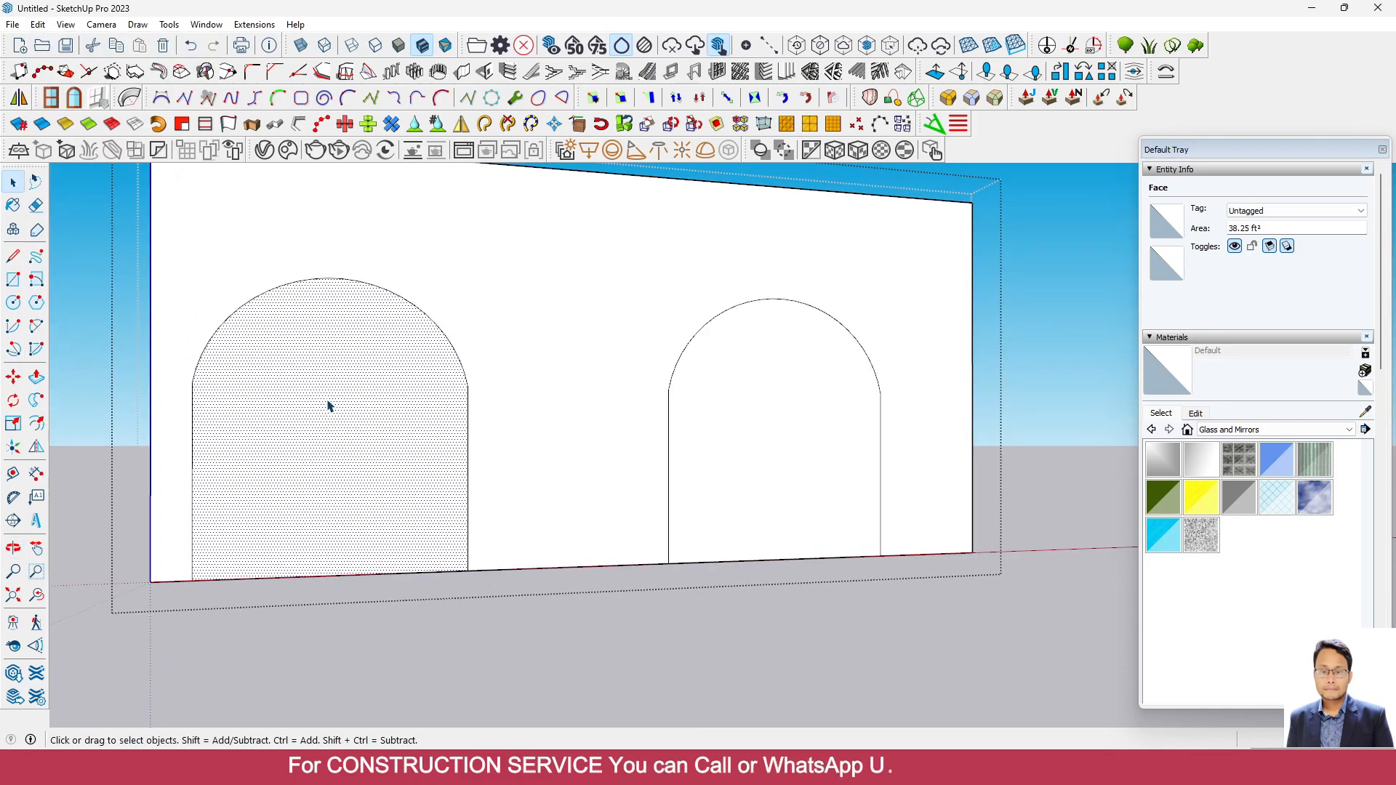
pyautogui.moveTo(328, 406); pyautogui.dragTo(249, 483, button='middle')
pyautogui.scroll(3, 282, 509)
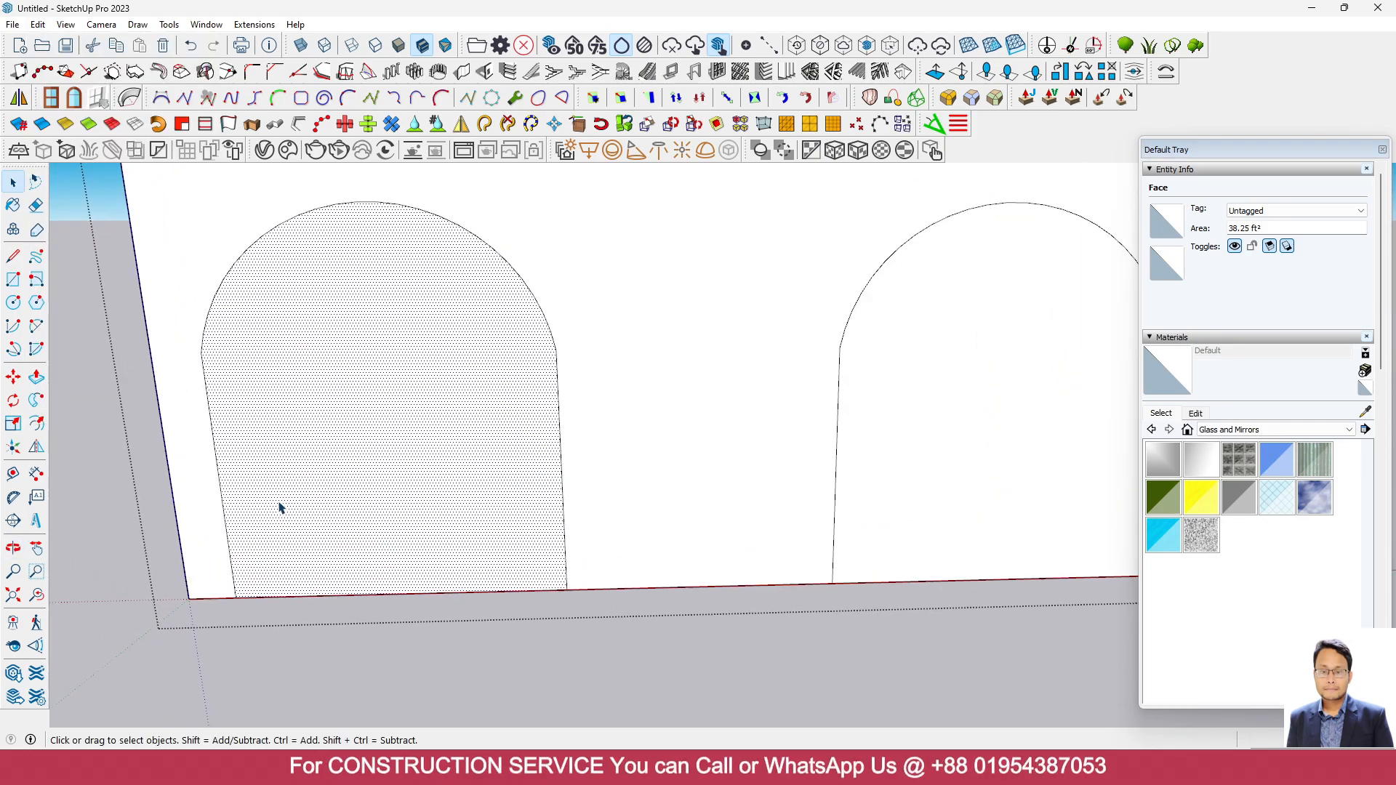
pyautogui.click(37, 380)
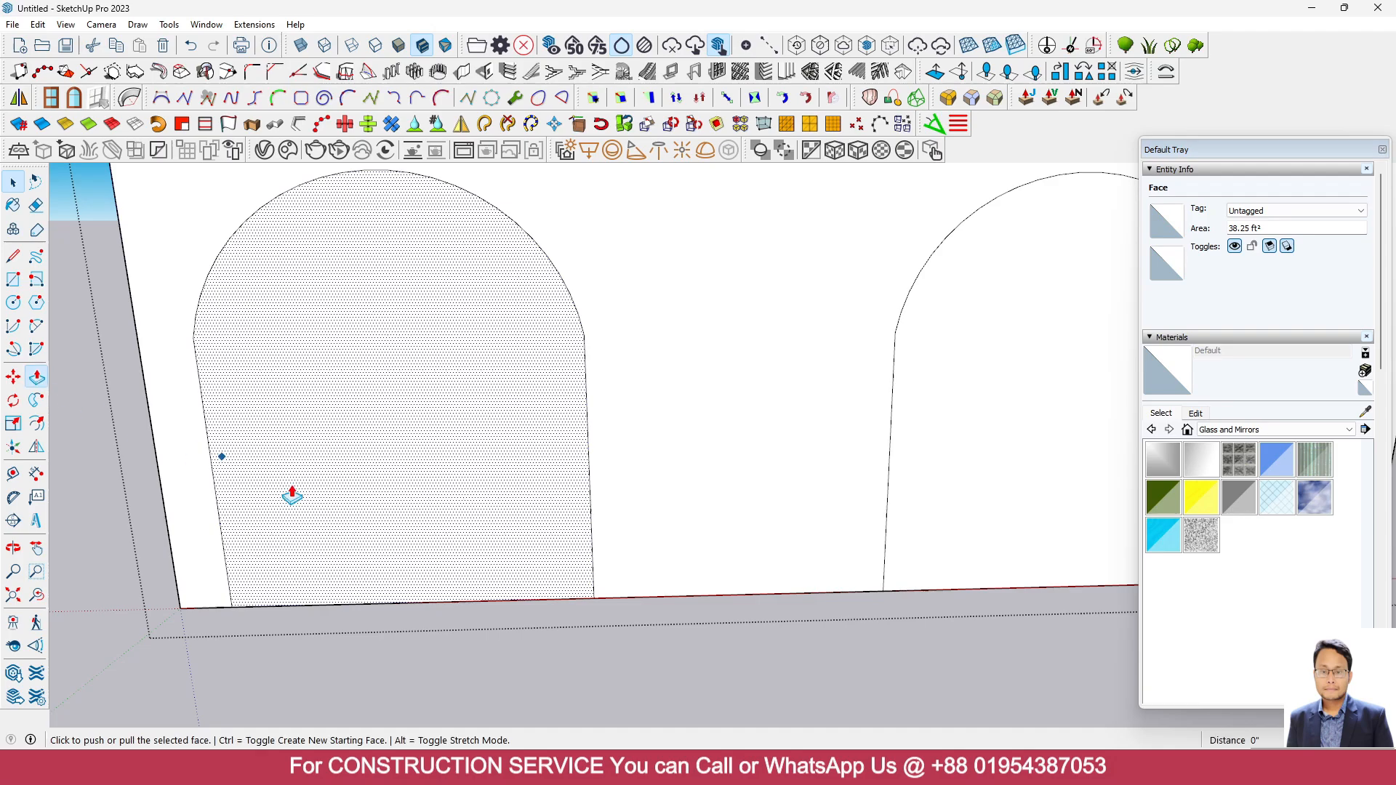
pyautogui.press('space')
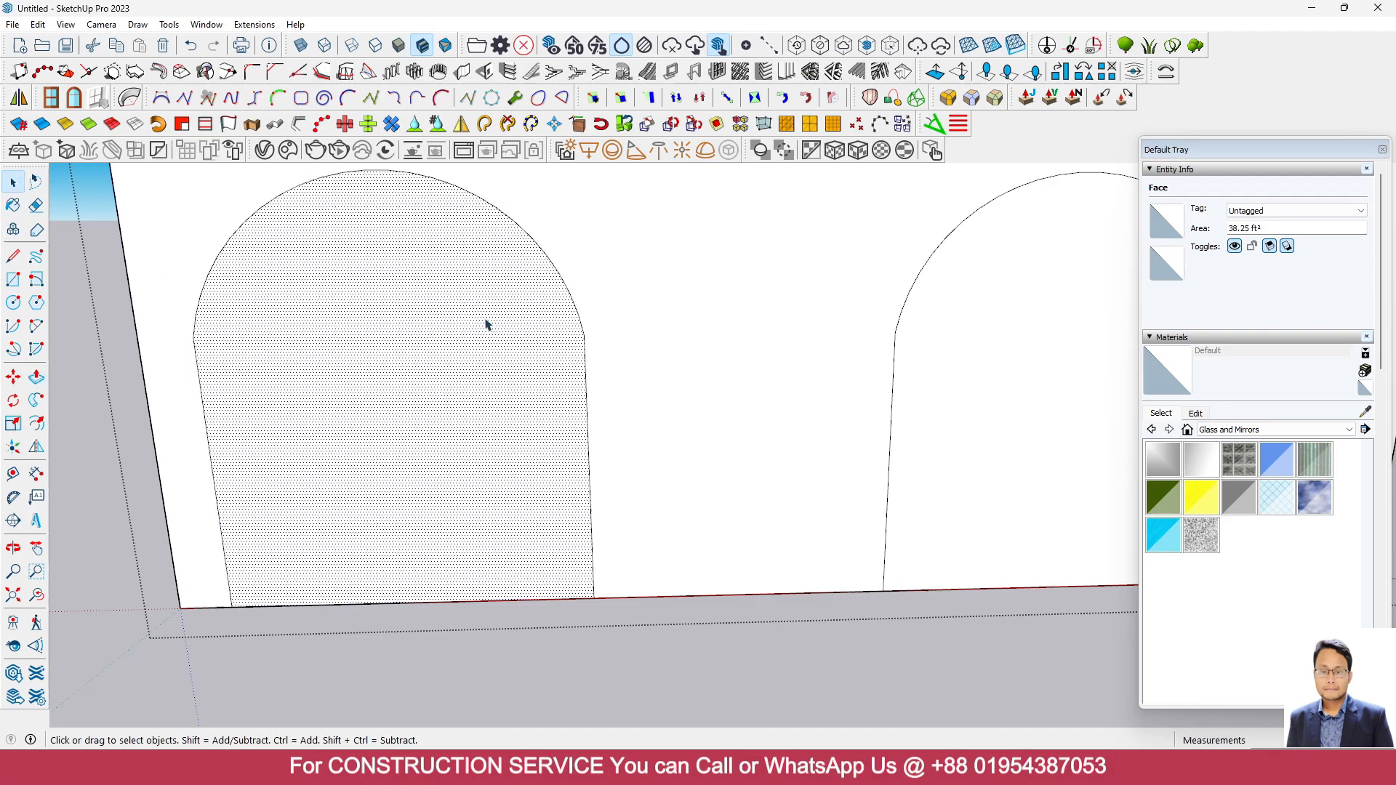
pyautogui.click(14, 377)
pyautogui.click(227, 609)
pyautogui.scroll(-5, 433, 565)
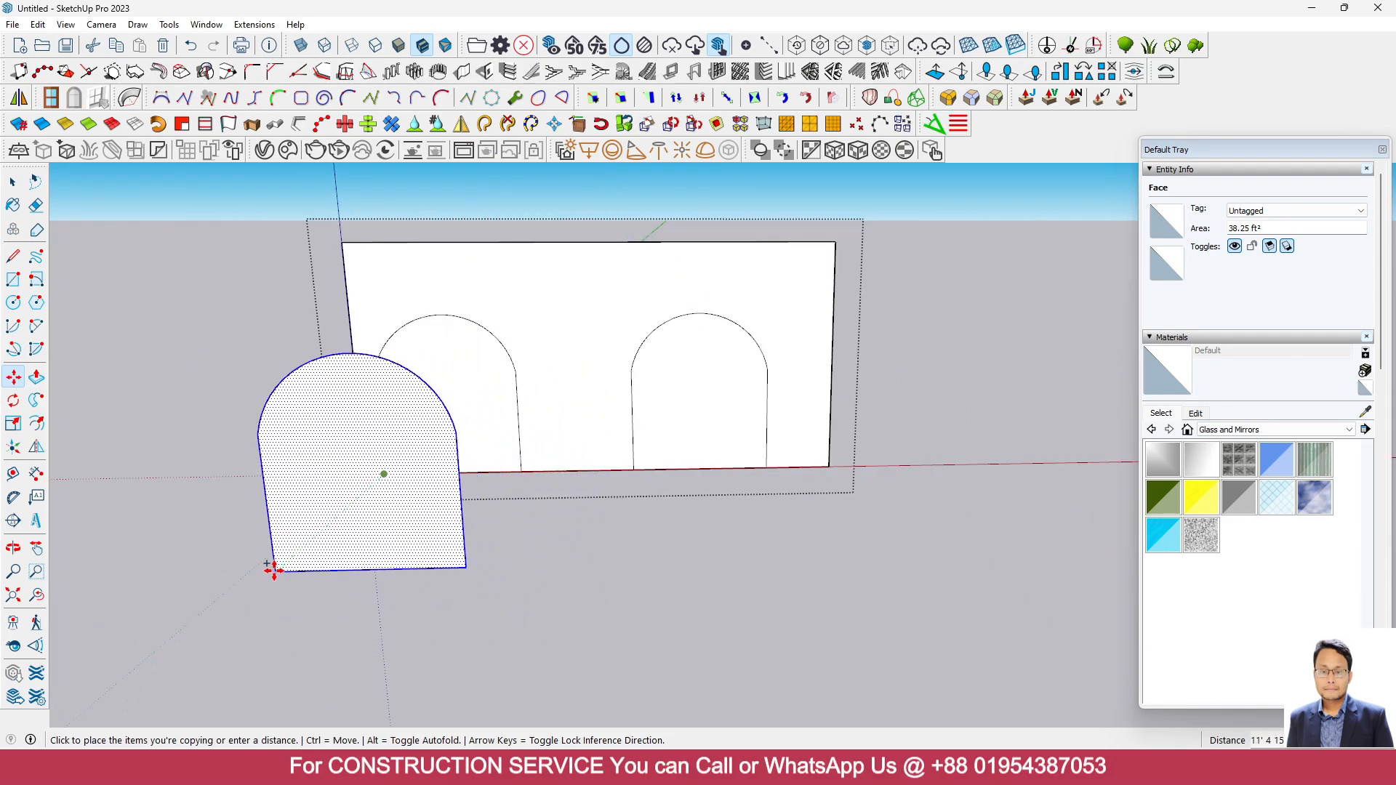
pyautogui.click(274, 571)
pyautogui.press('space')
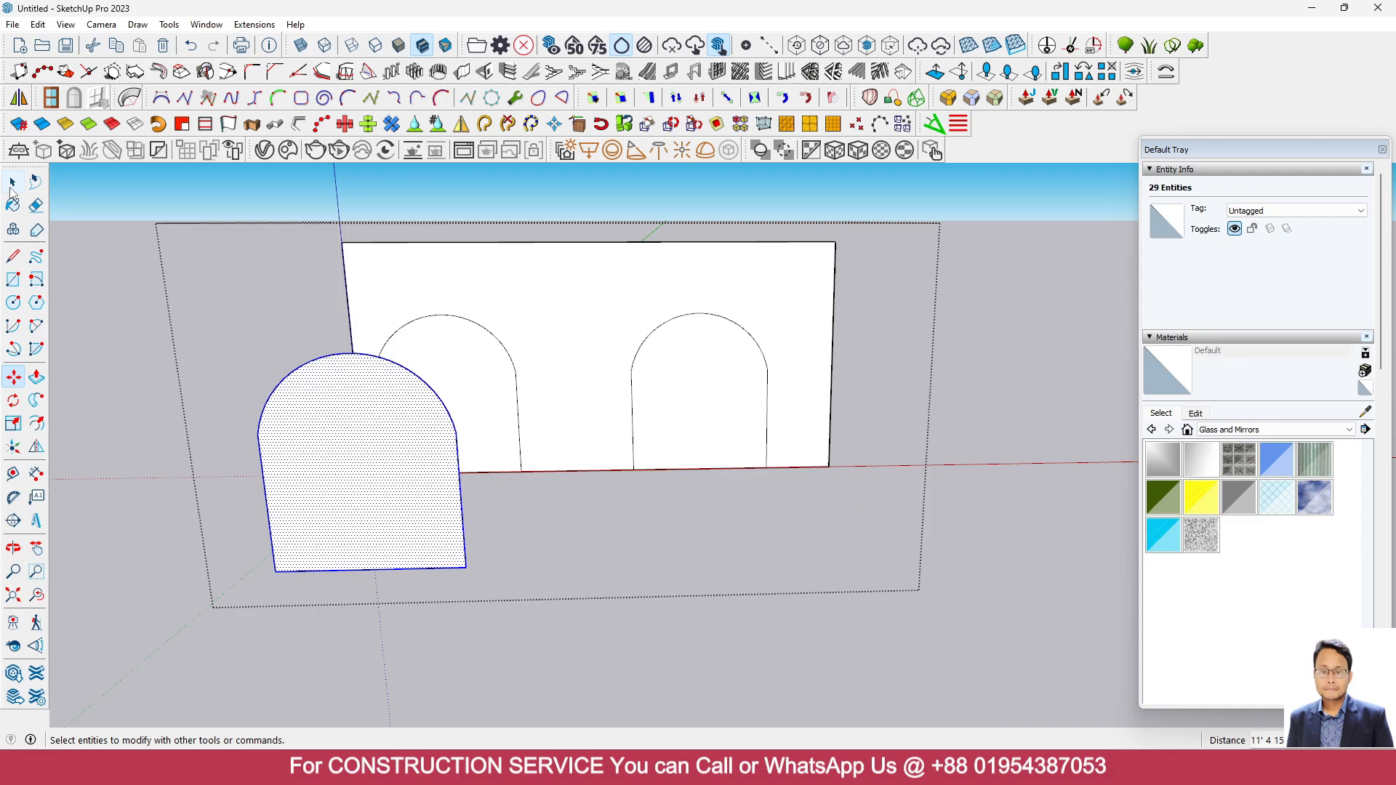
# Leave group editing and select the whole wall group, including the copied arch face
pyautogui.click(491, 369)
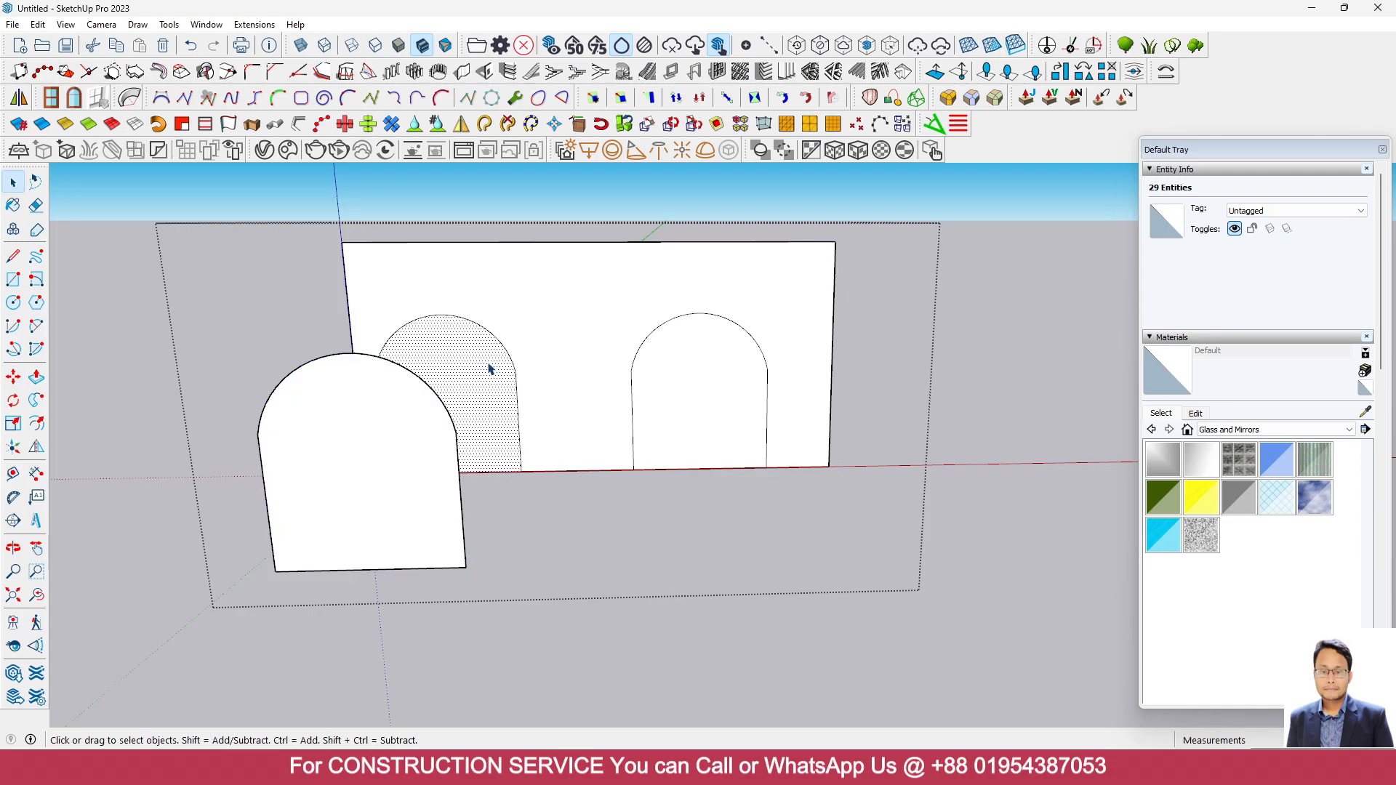
pyautogui.click(499, 214)
pyautogui.click(391, 370)
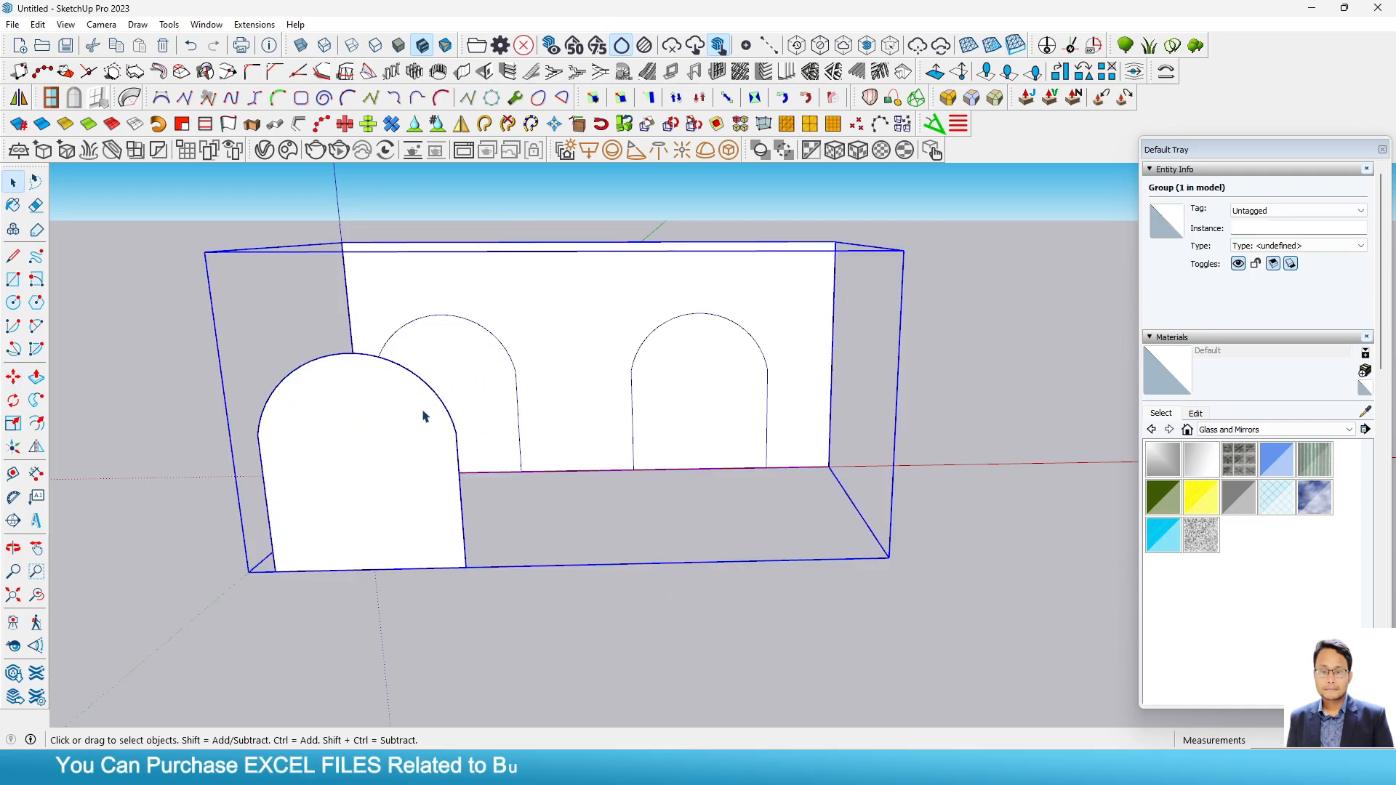
# Explode the wall group together with the copied arch face and clear the selection
pyautogui.rightClick(468, 294)
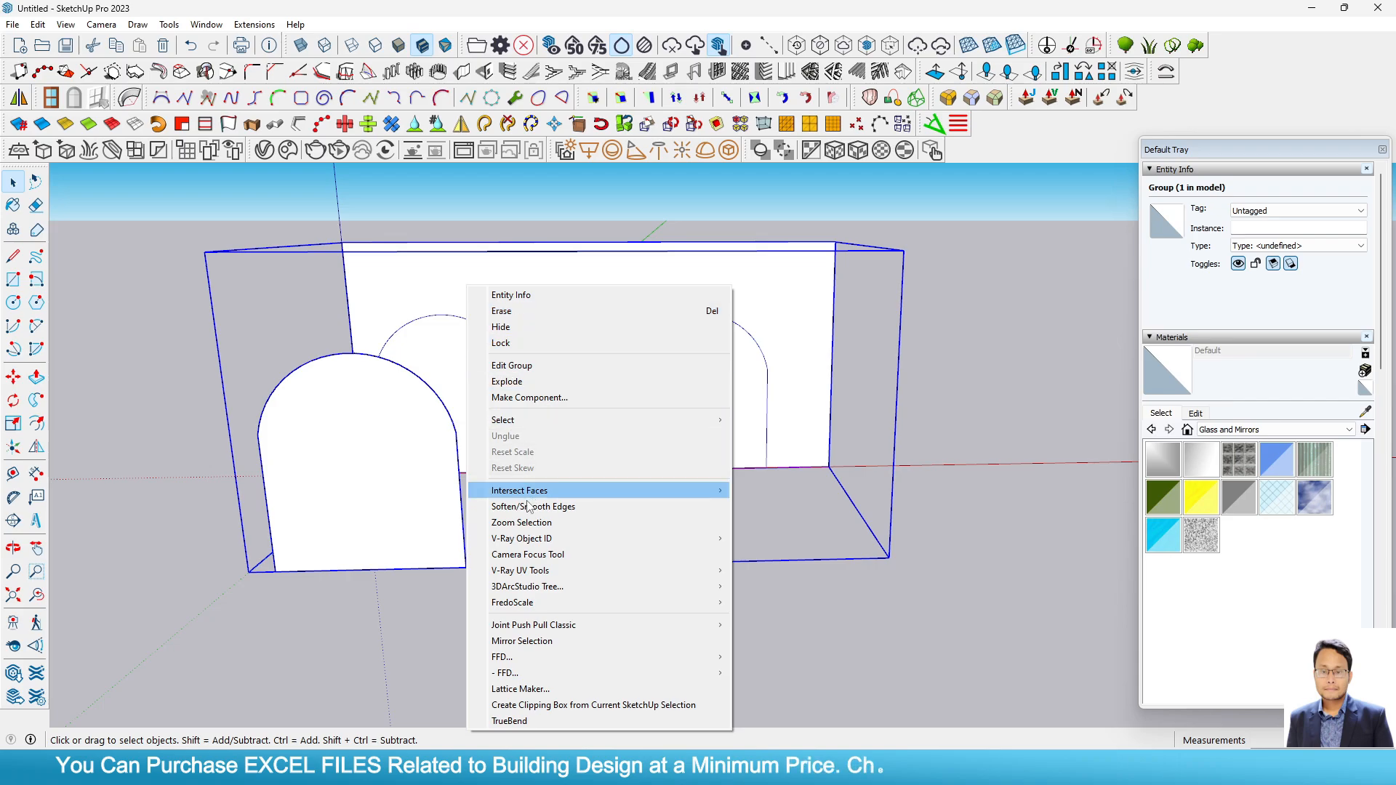
pyautogui.tripleClick(484, 273)
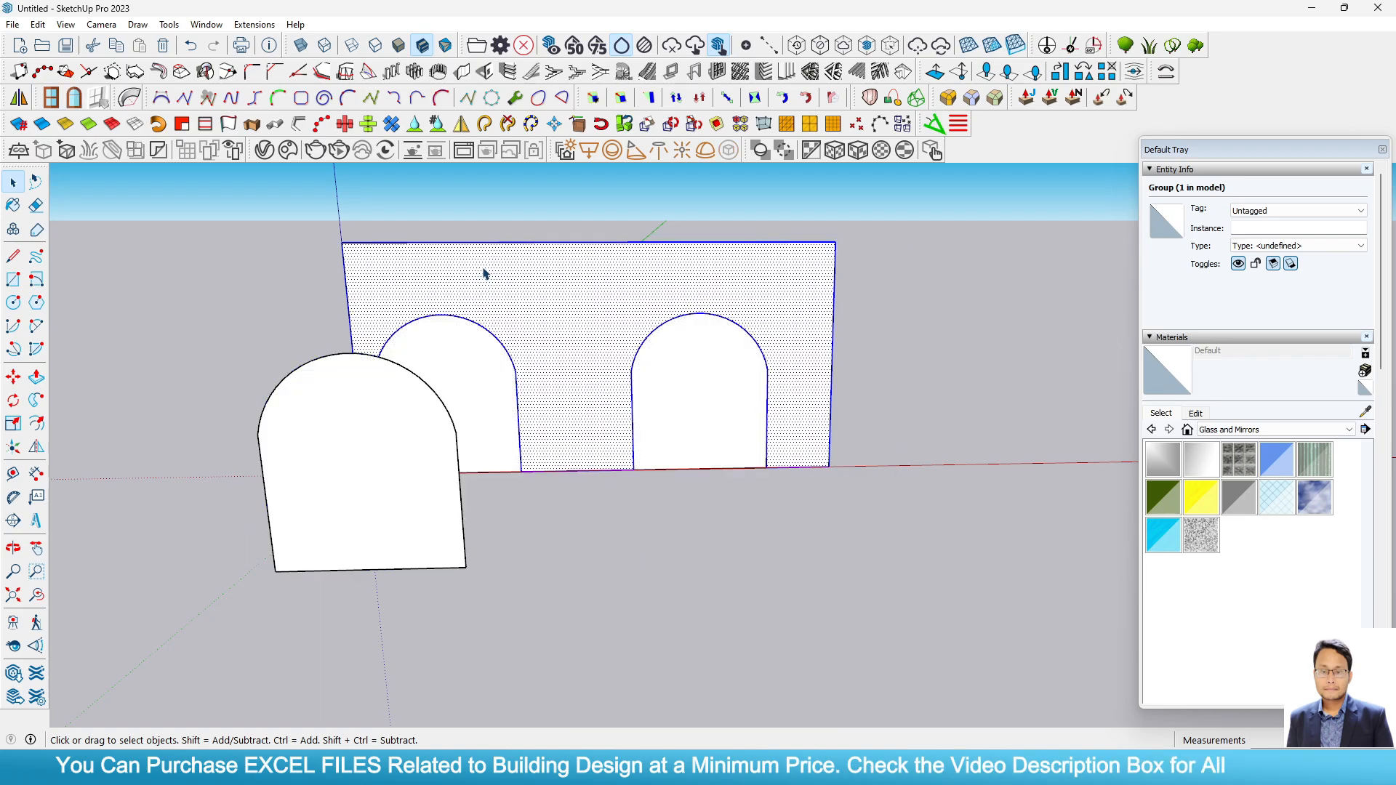
pyautogui.click(471, 230)
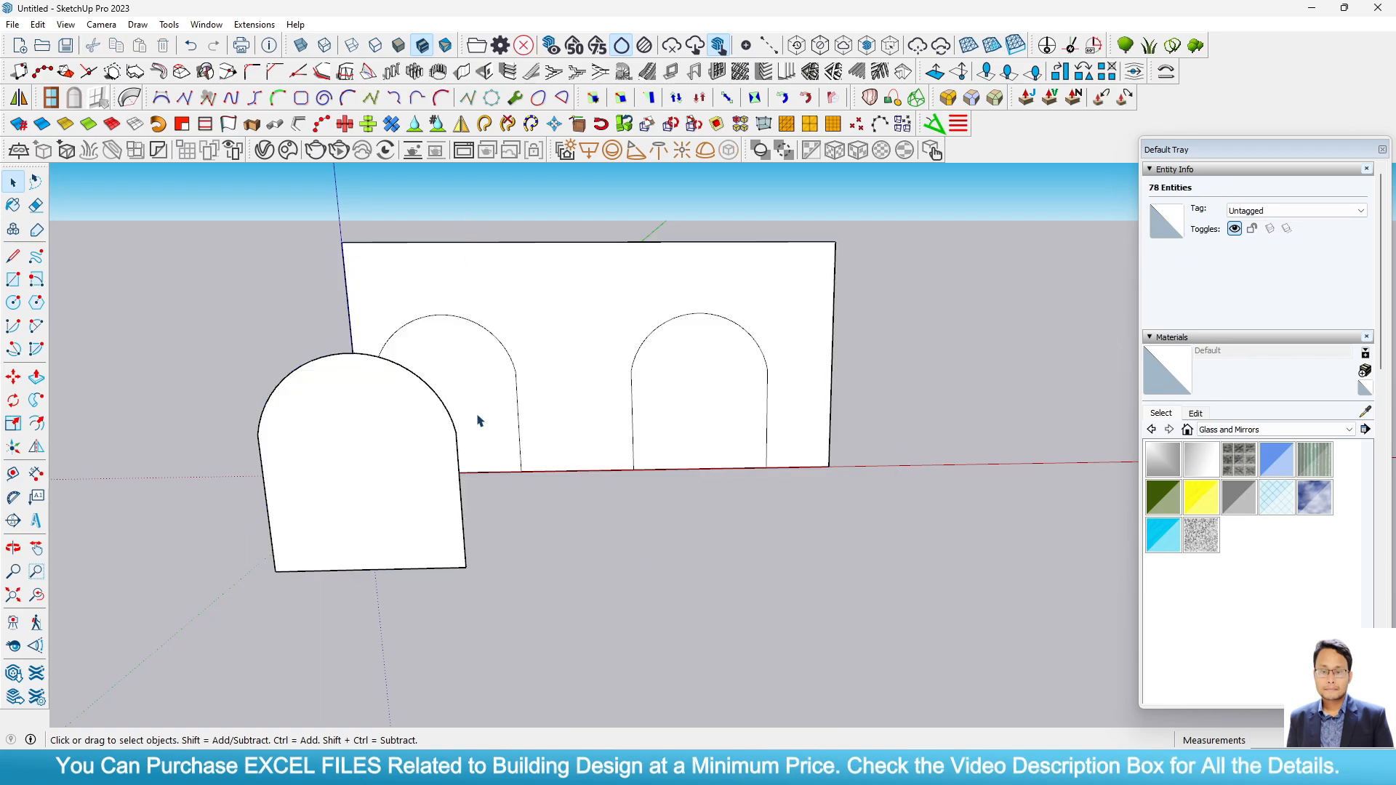
# Push both arch faces 5" through the wall to cut the two arched openings
pyautogui.click(479, 416)
pyautogui.click(35, 379)
pyautogui.moveTo(709, 460); pyautogui.dragTo(509, 537, button='middle')
pyautogui.scroll(3, 517, 360)
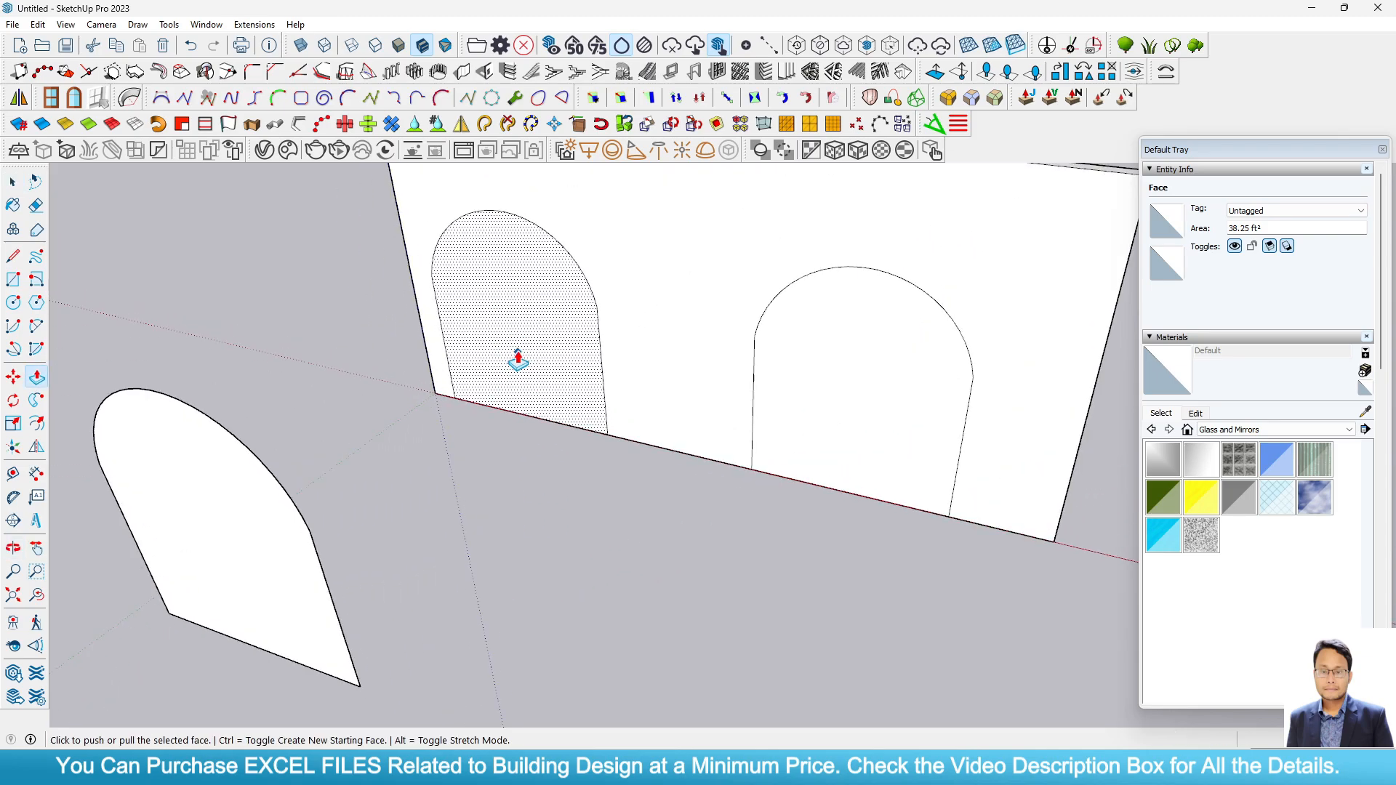
pyautogui.click(518, 360)
pyautogui.click(541, 315)
pyautogui.click(929, 498)
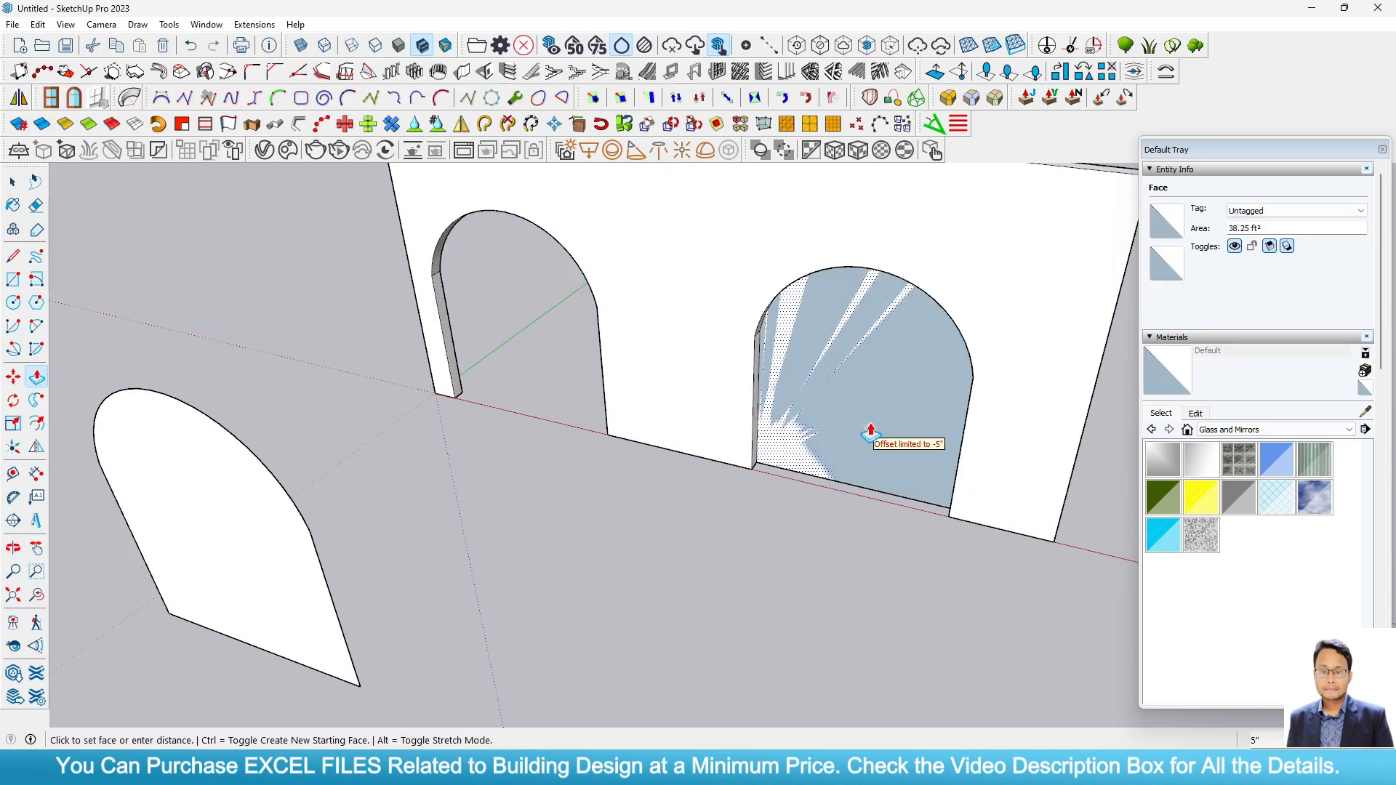
pyautogui.click(866, 399)
pyautogui.click(20, 188)
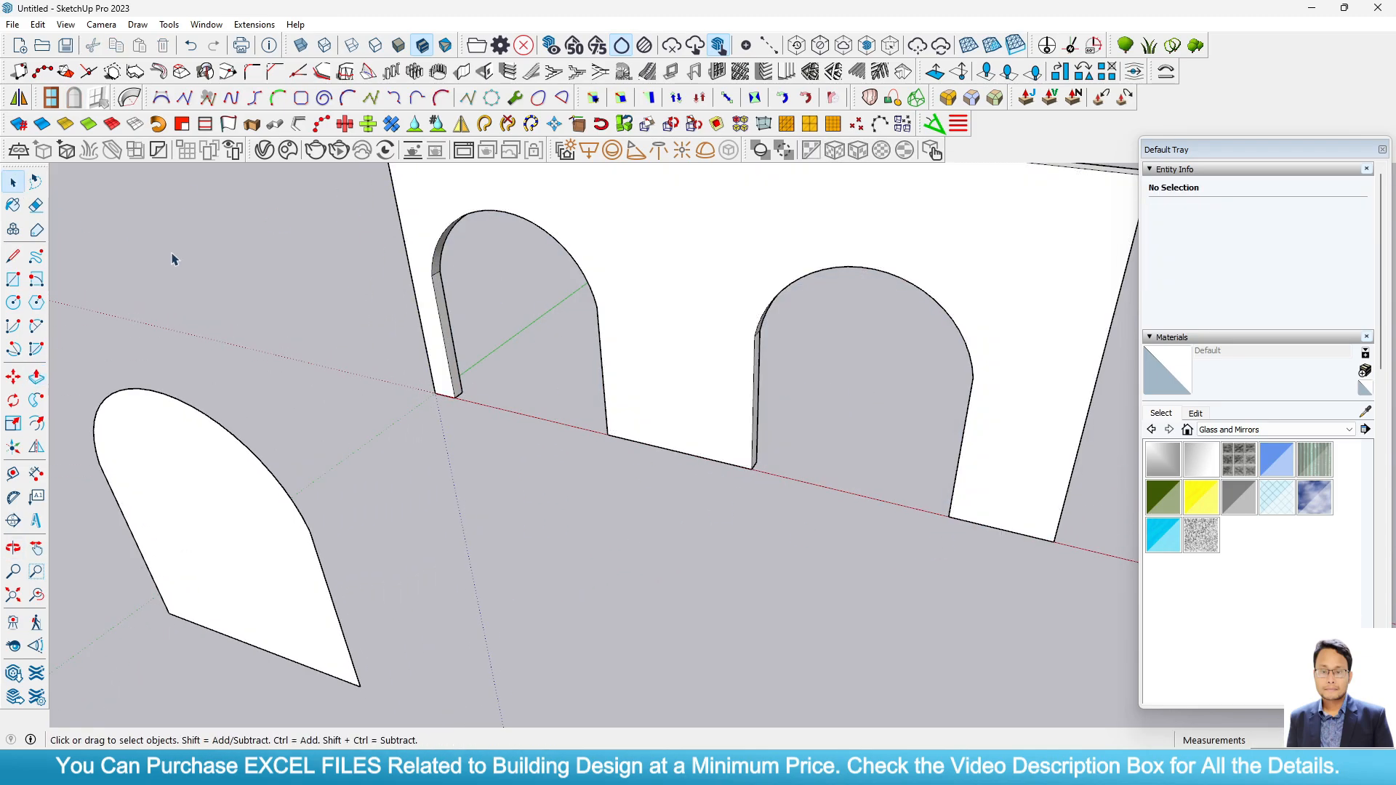
# Make a group of the entire wall geometry, leaving the separate arch face out of it
pyautogui.scroll(-3, 304, 346)
pyautogui.moveTo(528, 332); pyautogui.dragTo(701, 290, button='middle')
pyautogui.scroll(3, 508, 302)
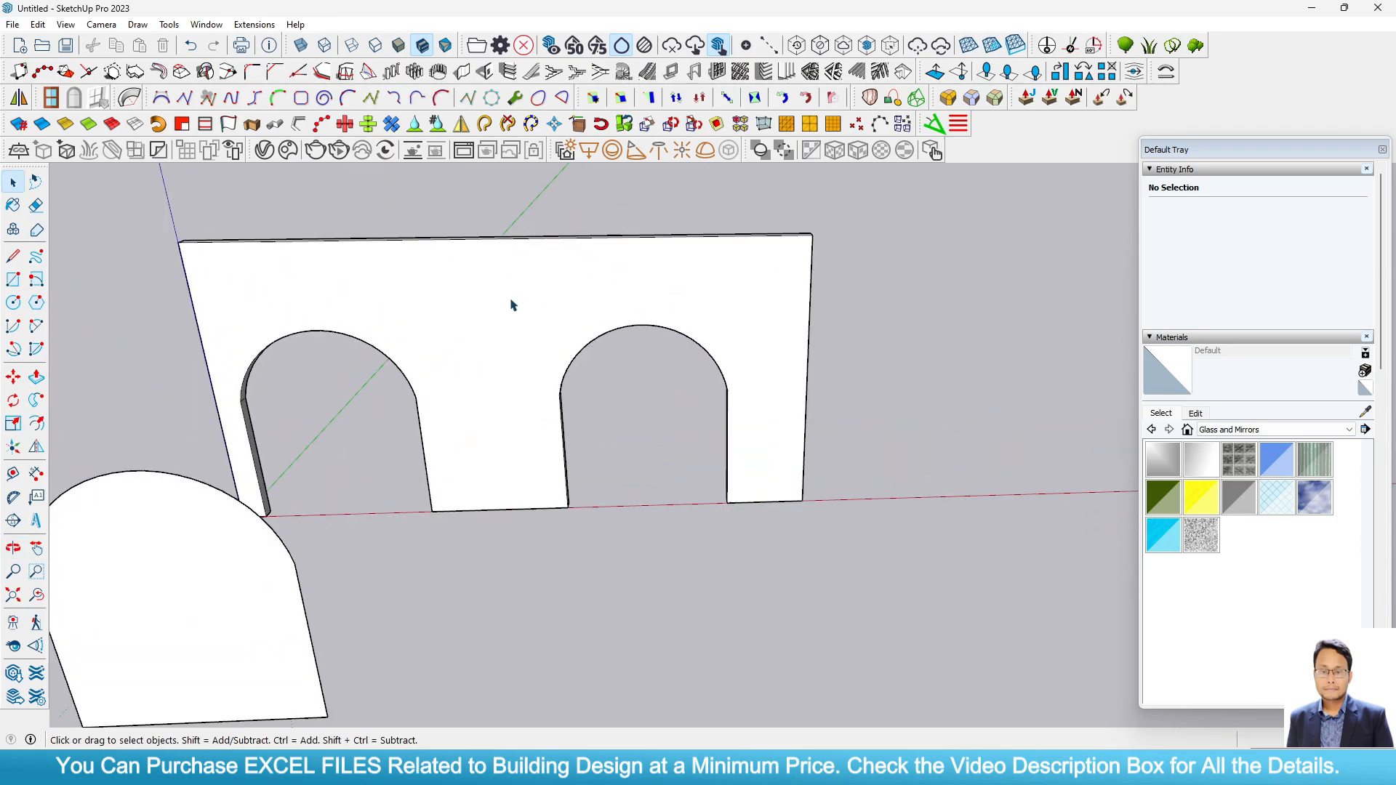
pyautogui.tripleClick(509, 304)
pyautogui.rightClick(509, 304)
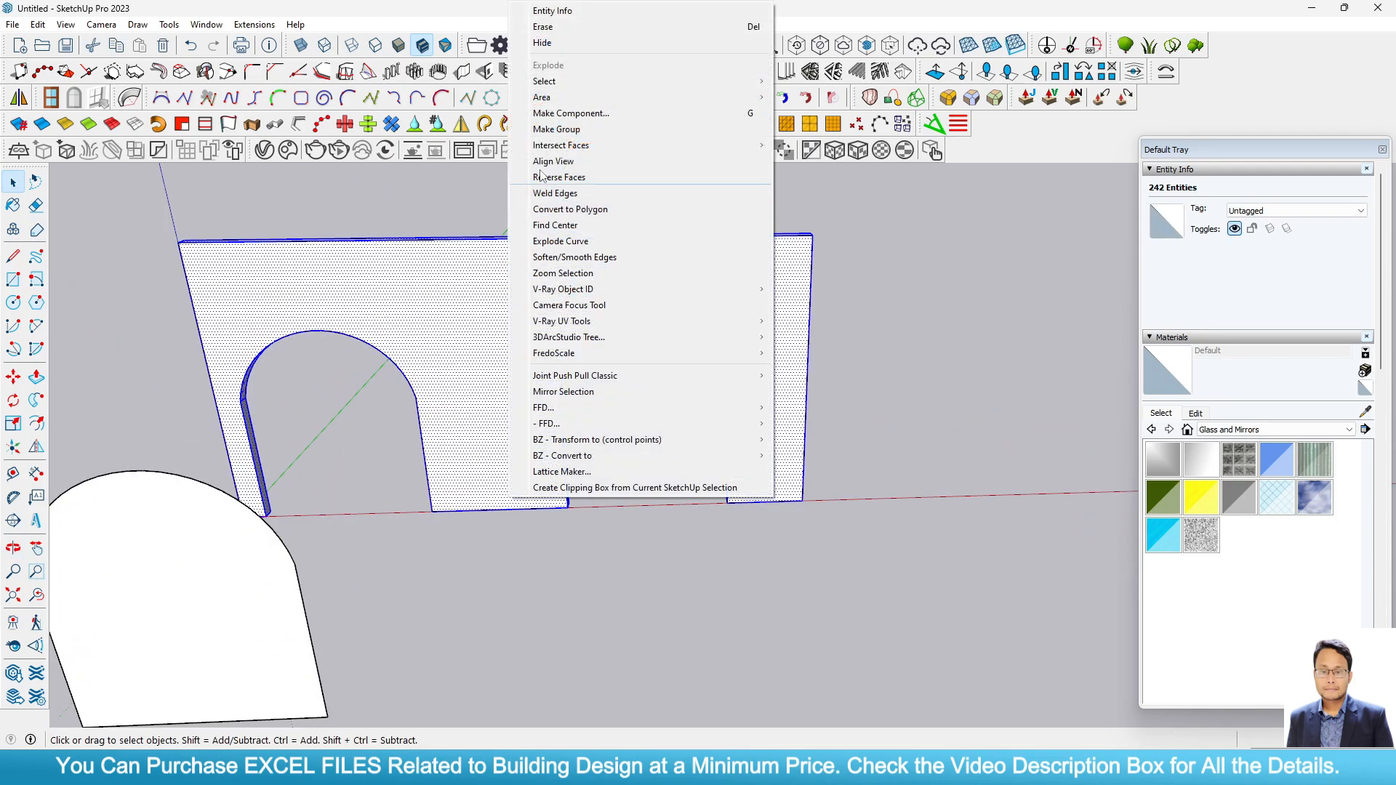
pyautogui.click(540, 130)
pyautogui.click(306, 489)
# Copy the separate arch face from its lower corner about 9' 6" along the green axis toward the wall
pyautogui.scroll(-5, 501, 390)
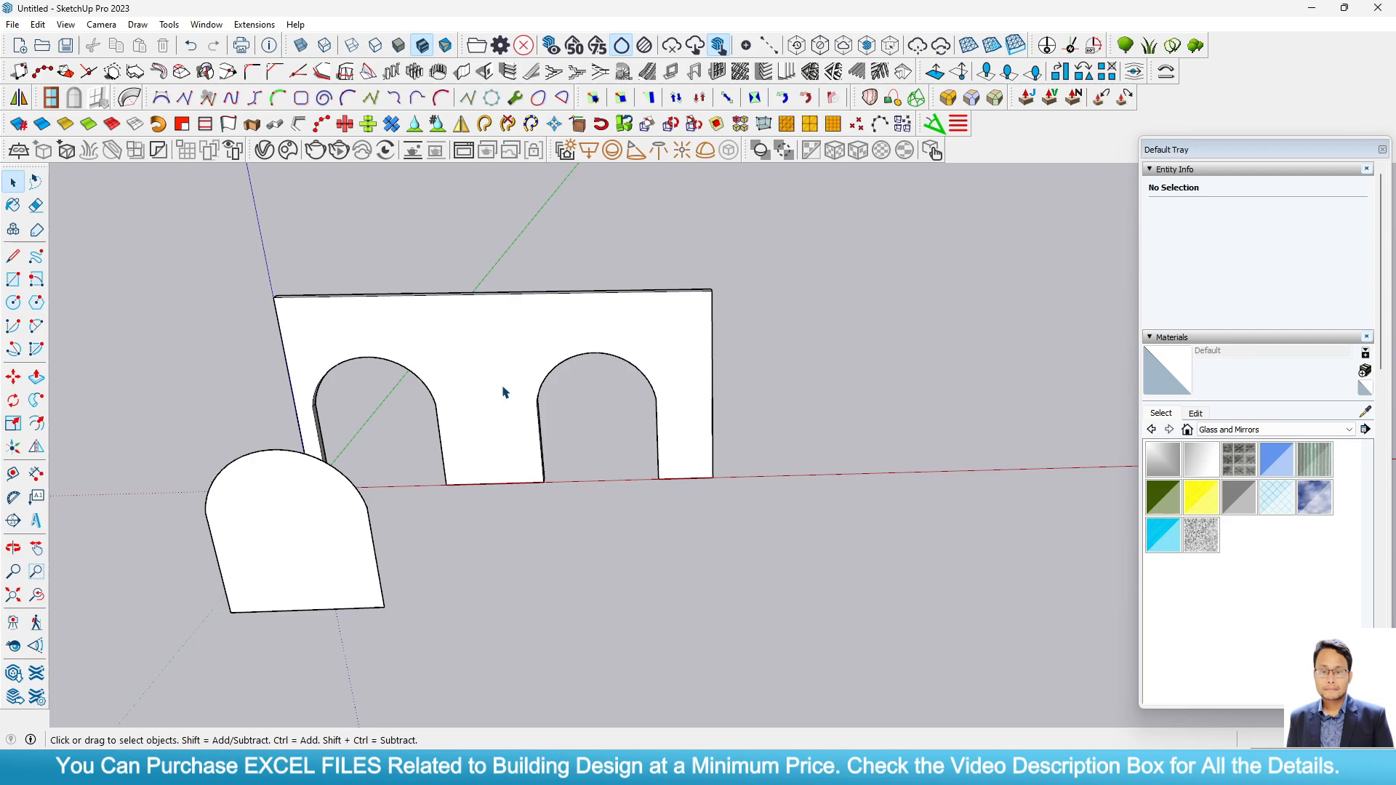
pyautogui.click(304, 543)
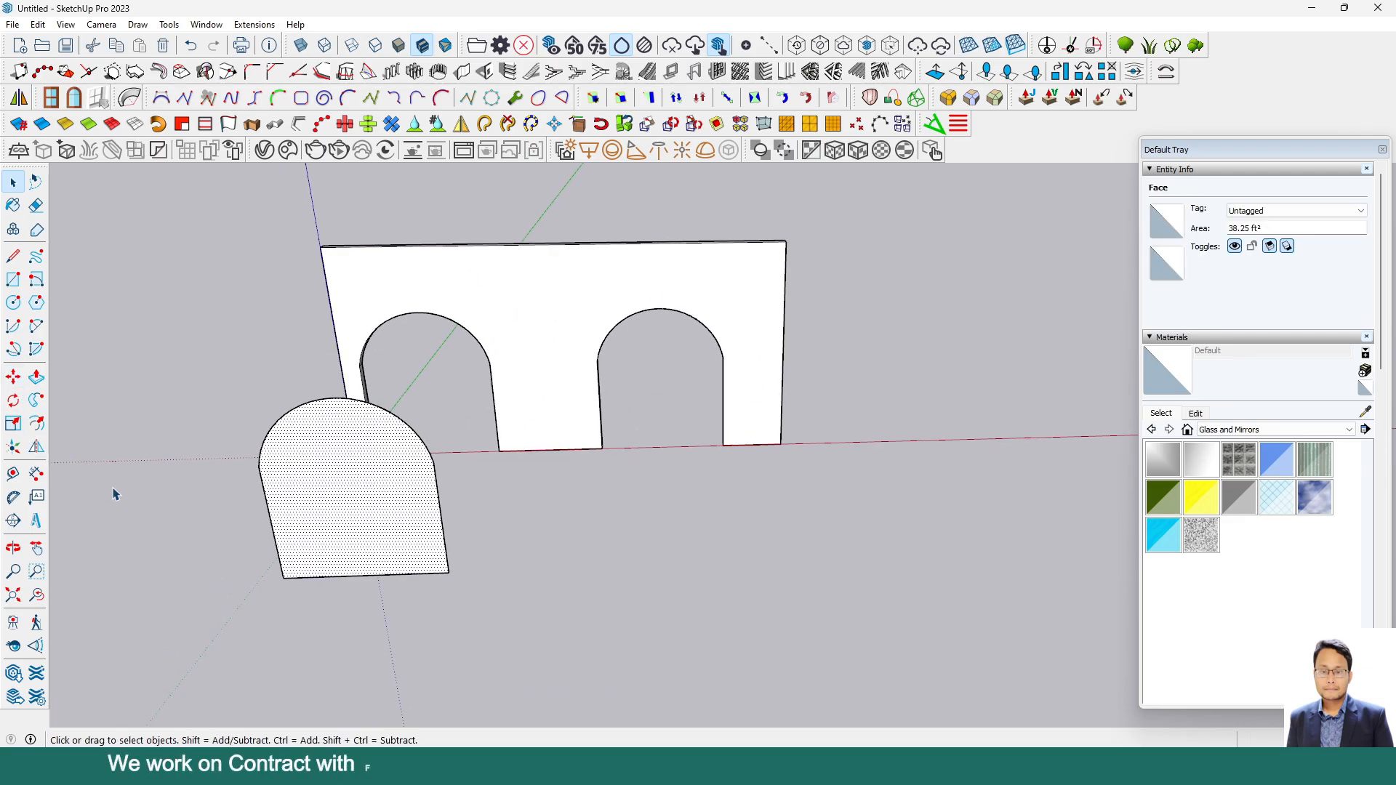
pyautogui.press('m')
pyautogui.press('ctrl')
pyautogui.click(283, 578)
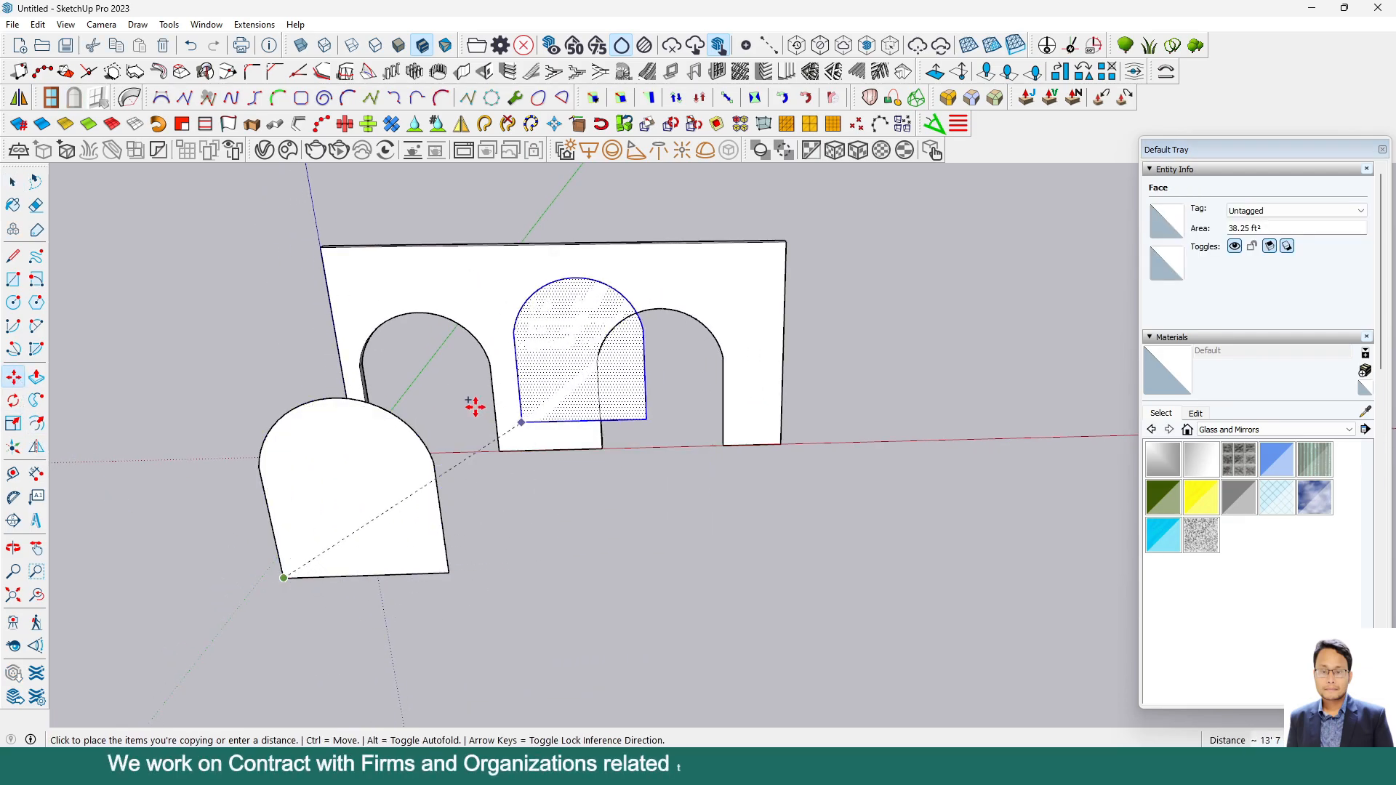
pyautogui.scroll(3, 431, 460)
pyautogui.moveTo(429, 462); pyautogui.dragTo(327, 531, button='middle')
pyautogui.scroll(3, 552, 284)
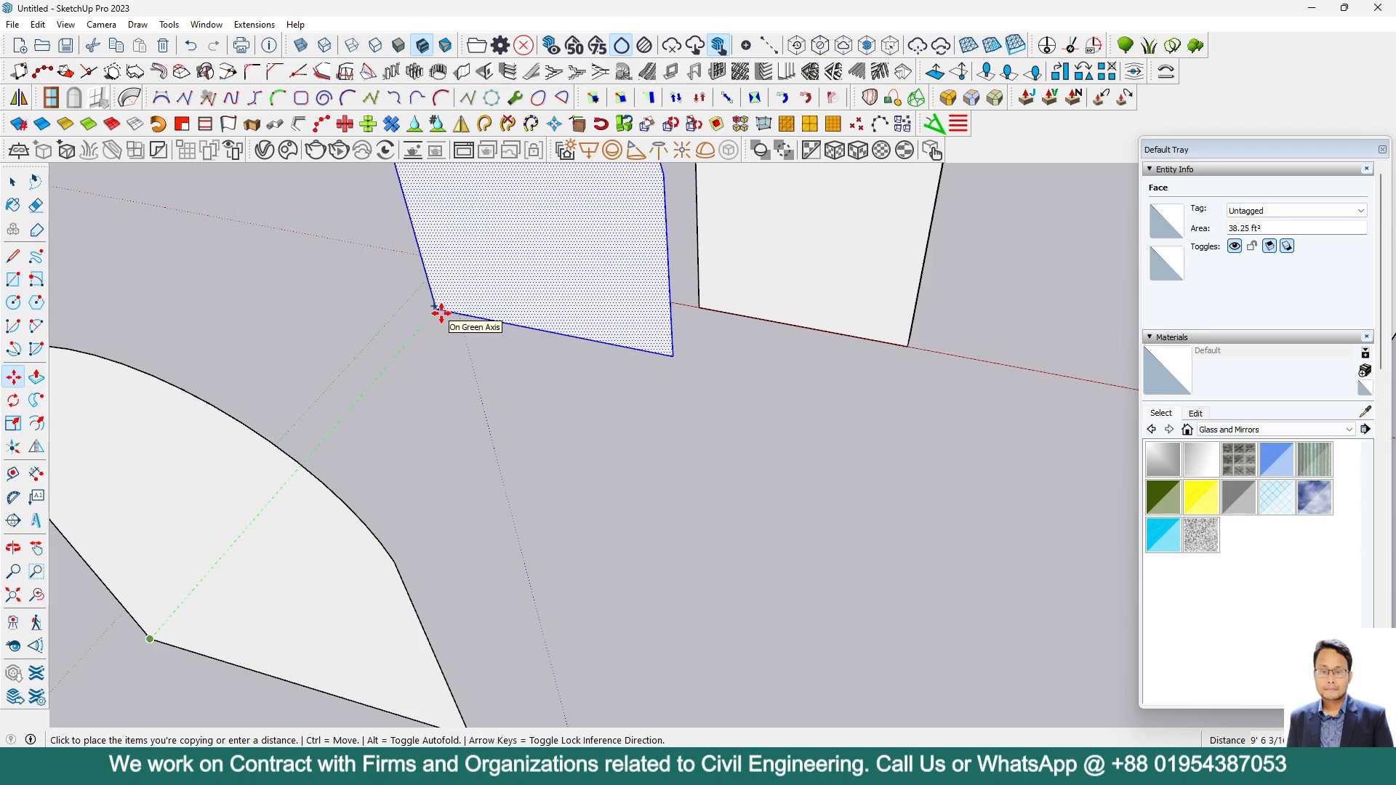
pyautogui.click(441, 313)
pyautogui.press('space')
pyautogui.click(525, 503)
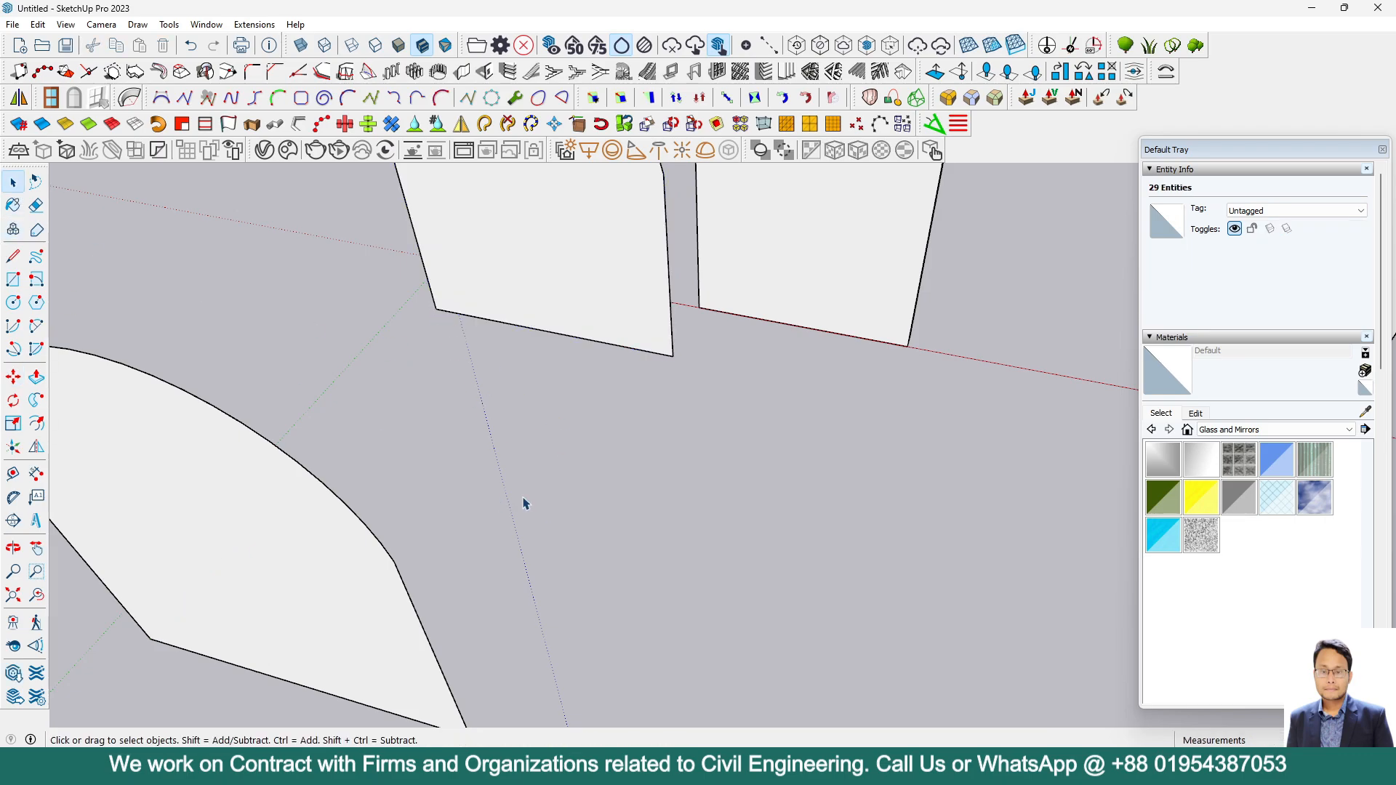
# Delete the face and the bottom edge of the arch copy near the wall, keeping its arc and side edges
pyautogui.moveTo(525, 504); pyautogui.dragTo(350, 503, button='middle')
pyautogui.scroll(-2, 869, 436)
pyautogui.click(350, 504)
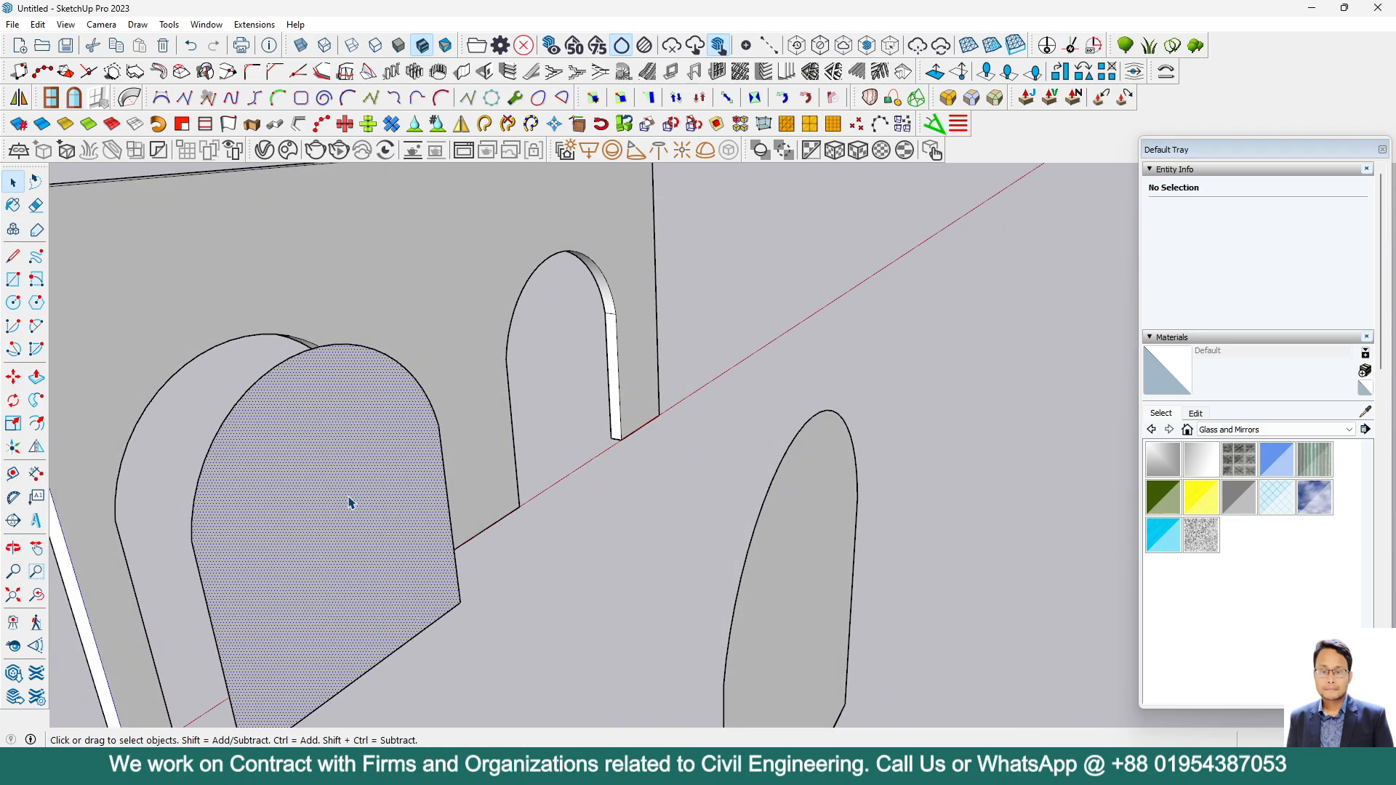
pyautogui.press('Delete')
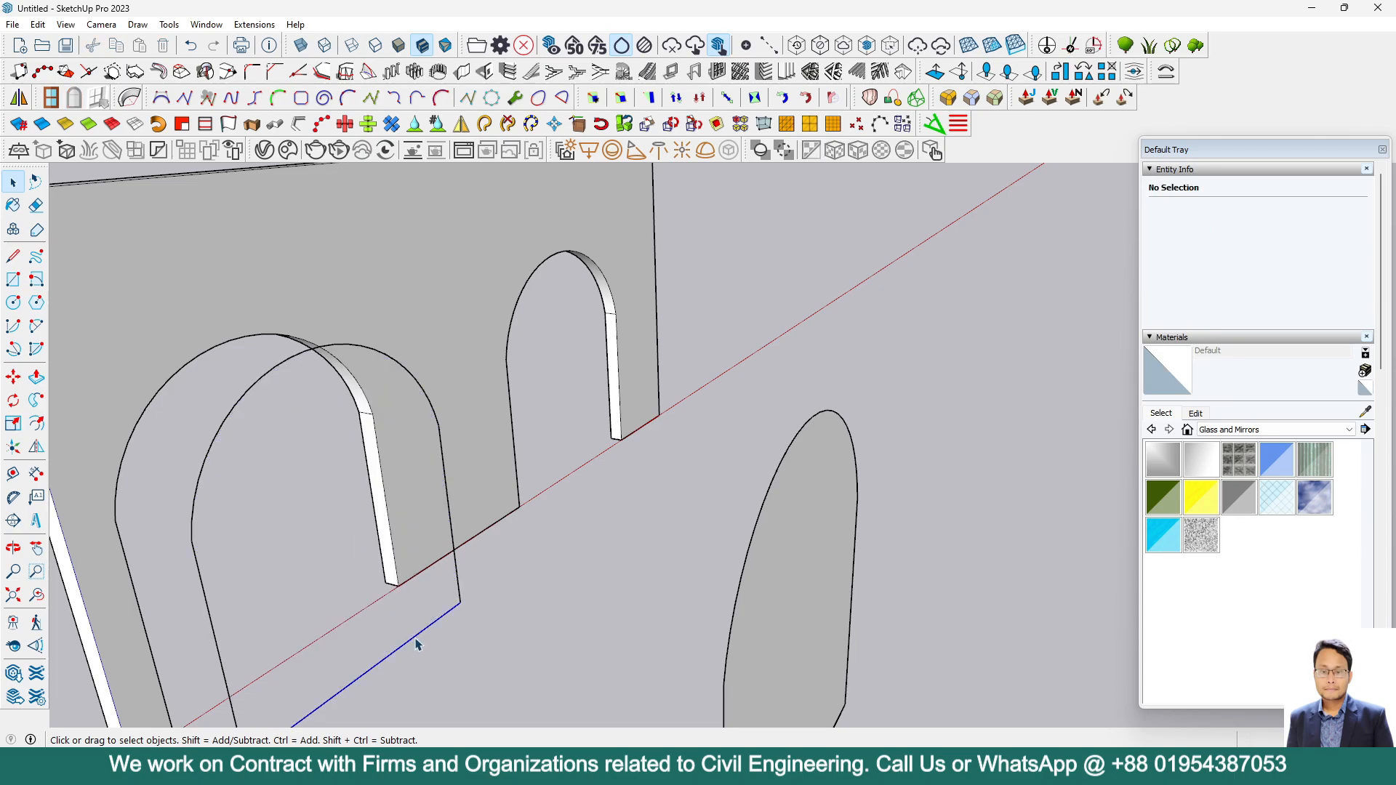
pyautogui.scroll(-3, 508, 601)
pyautogui.moveTo(405, 552); pyautogui.dragTo(378, 534, button='middle')
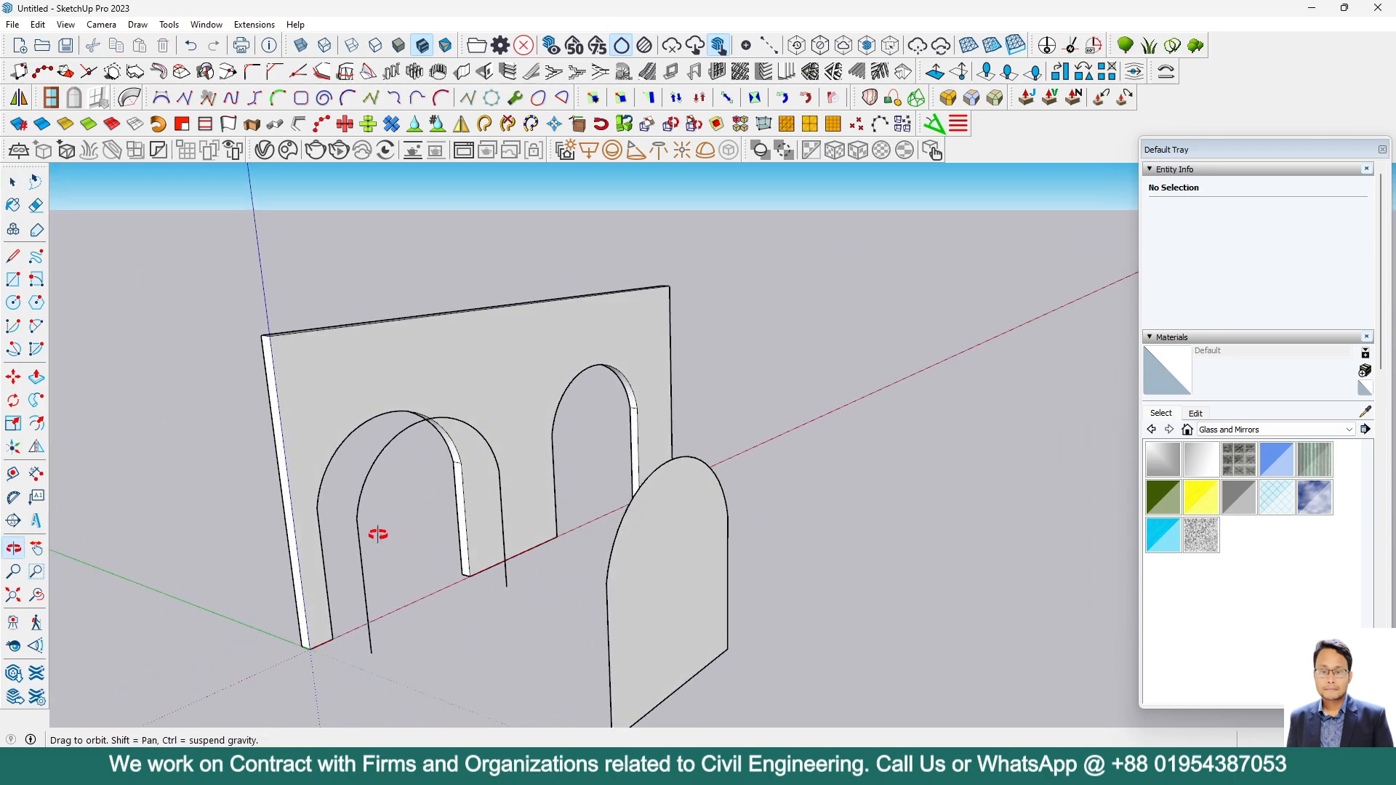
# Draw a small rectangle on the ground from the wall's lower corner beside the first opening, along its front edge
pyautogui.scroll(6, 377, 535)
pyautogui.moveTo(359, 686); pyautogui.dragTo(290, 712, button='middle')
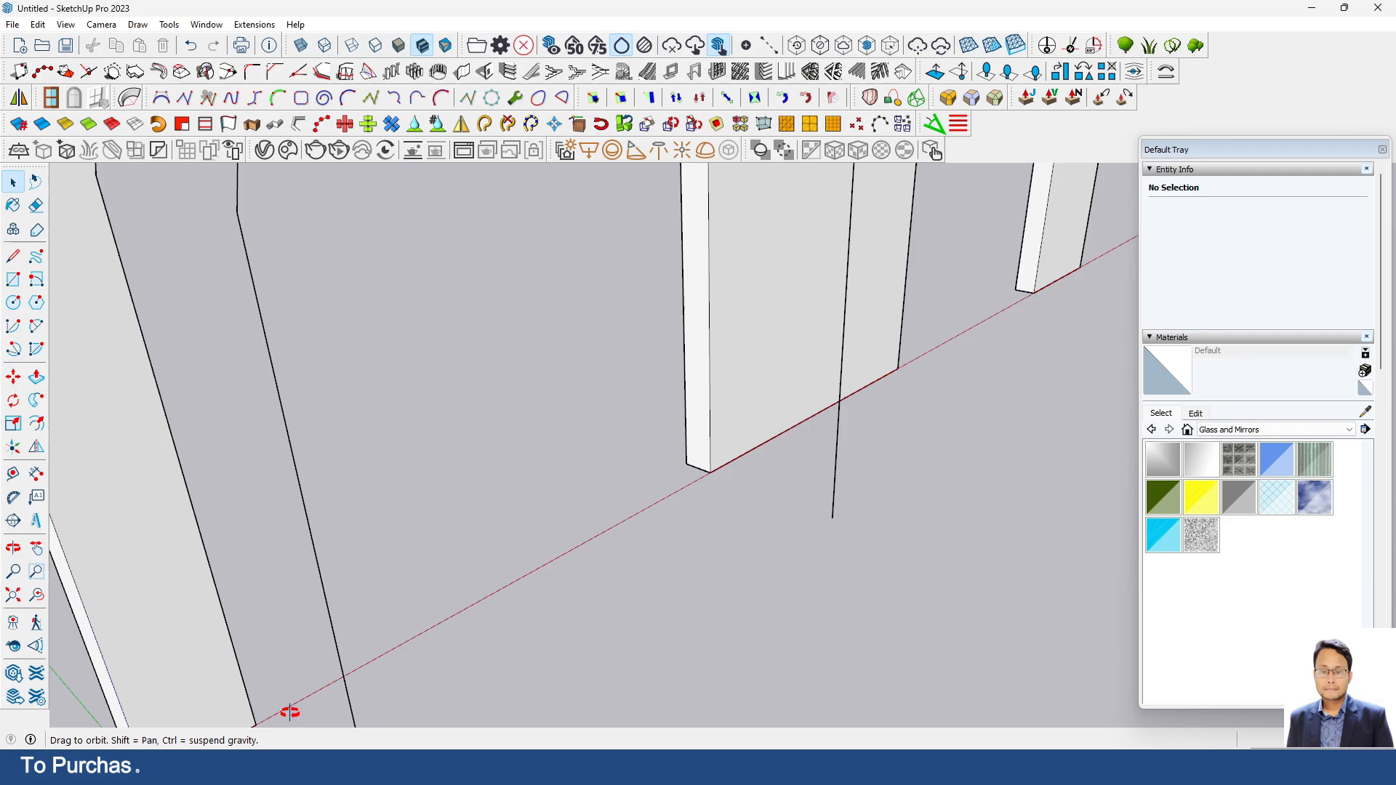
pyautogui.scroll(-6, 546, 470)
pyautogui.scroll(4, 430, 633)
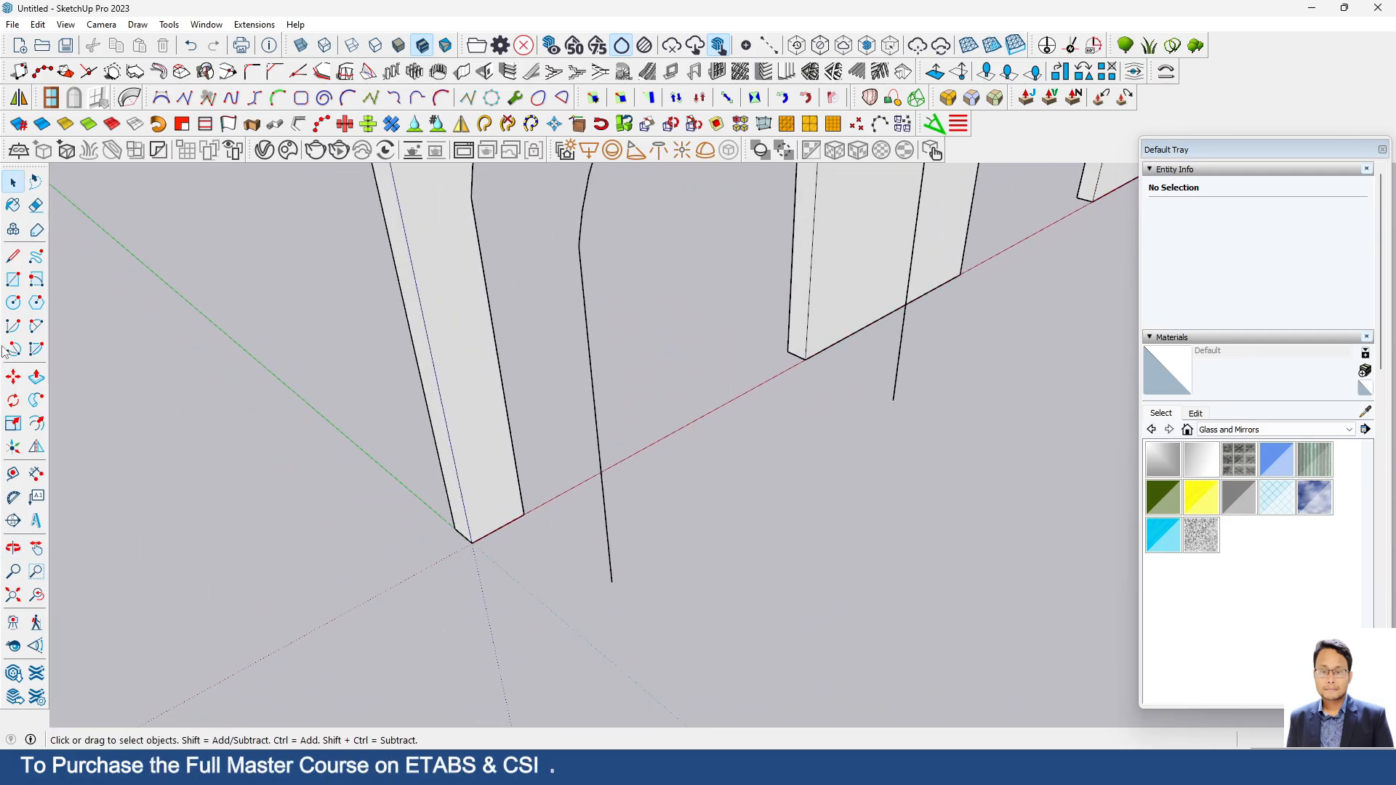
pyautogui.click(13, 279)
pyautogui.scroll(2, 460, 551)
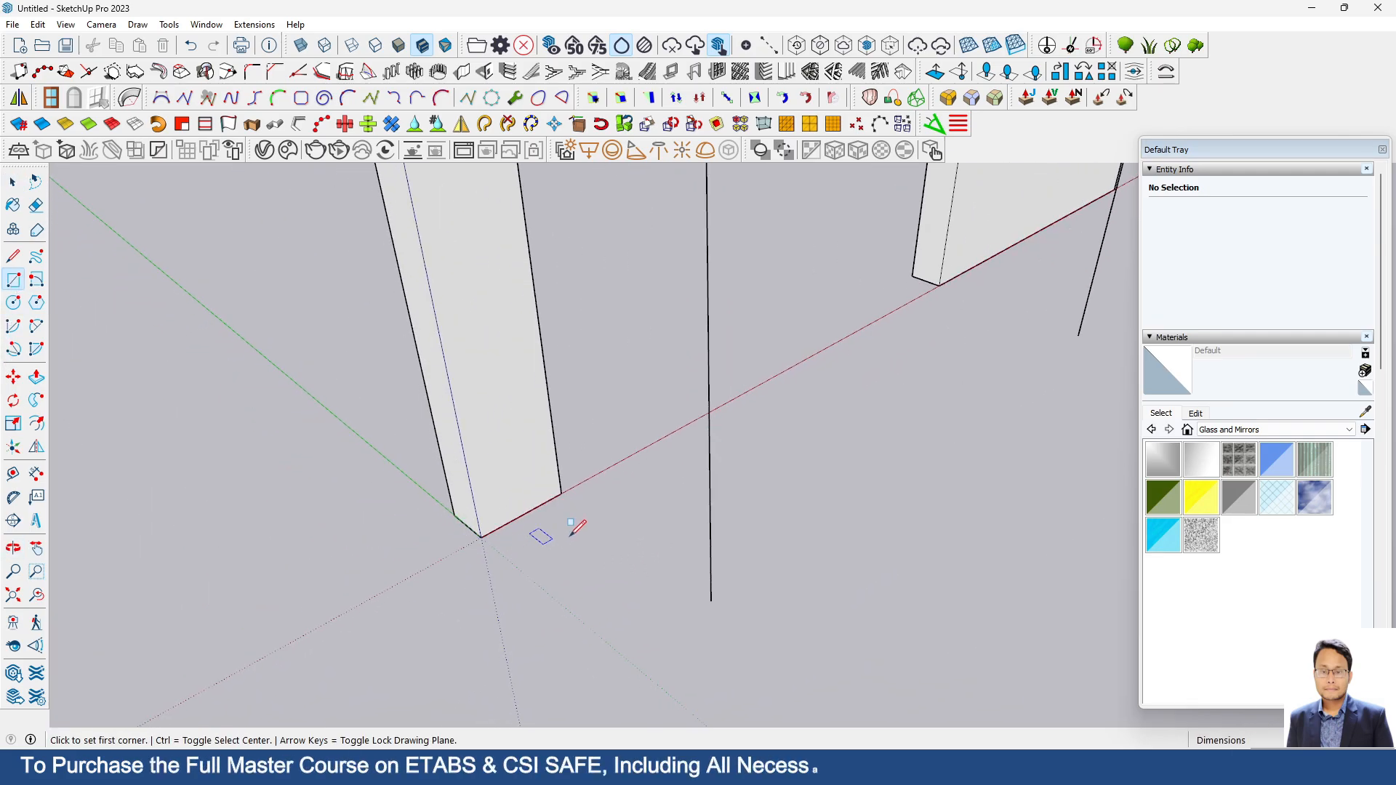
pyautogui.click(566, 485)
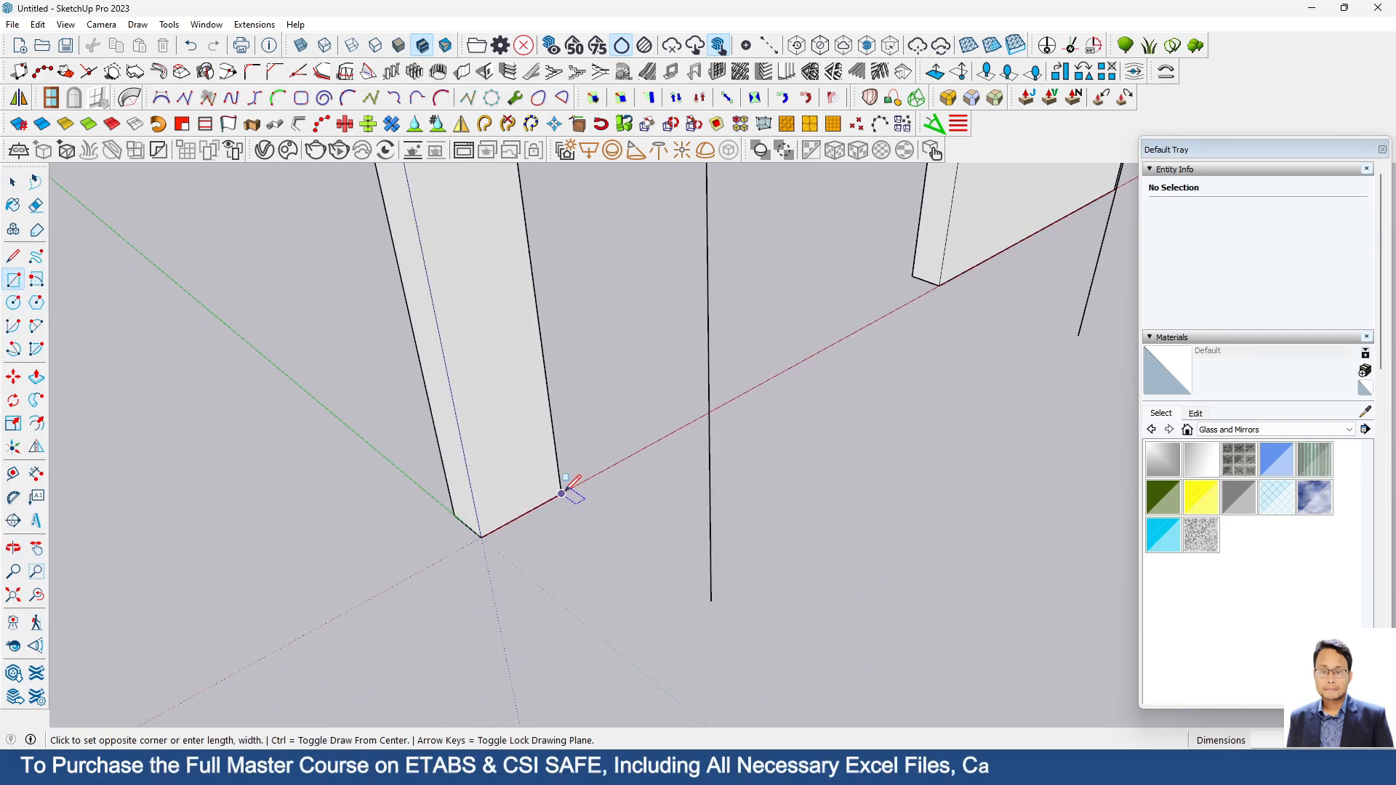
pyautogui.click(474, 597)
pyautogui.scroll(5, 545, 483)
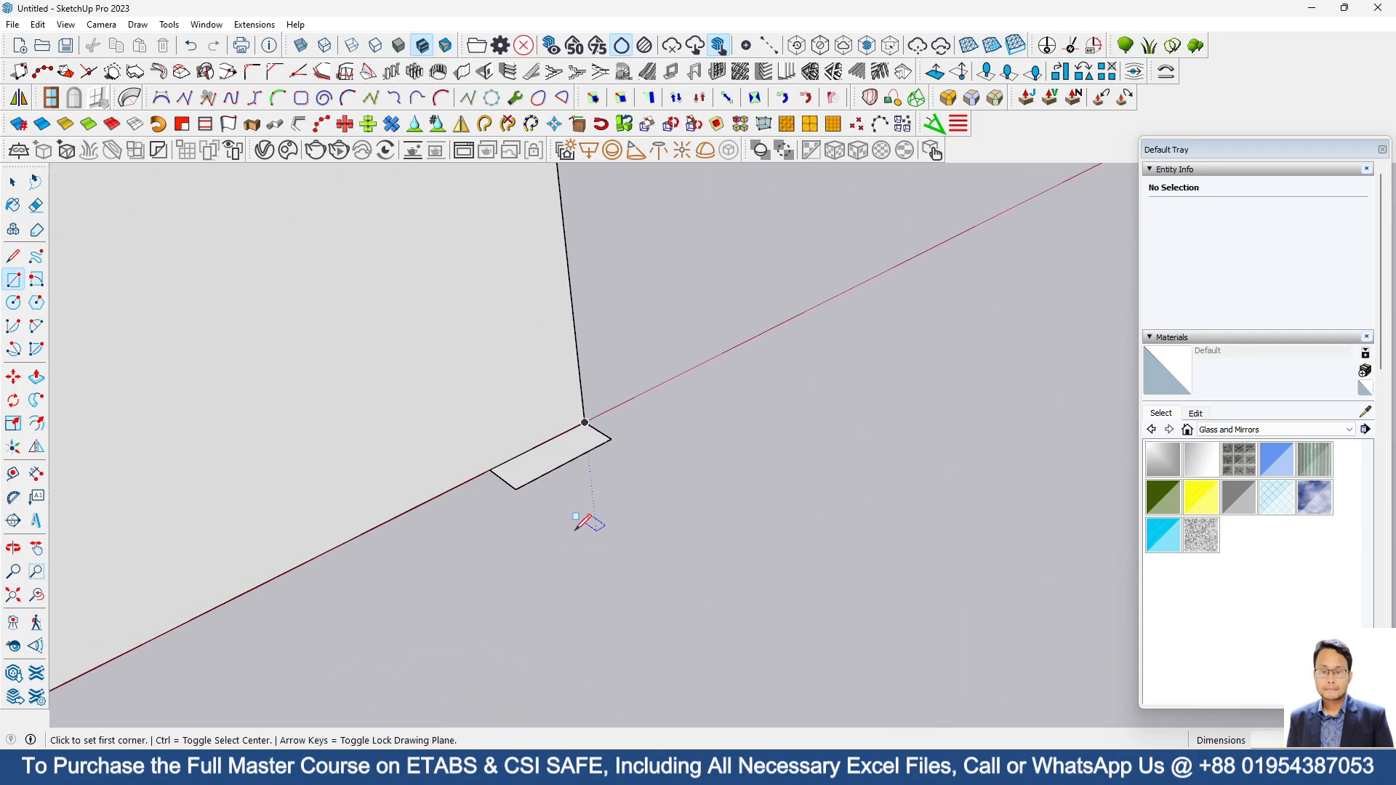
# Draw a two-point arc with a 3/16" bulge on the rectangle, starting from its short edge away from the opening
pyautogui.scroll(6, 575, 446)
pyautogui.moveTo(824, 554); pyautogui.dragTo(240, 586, button='middle')
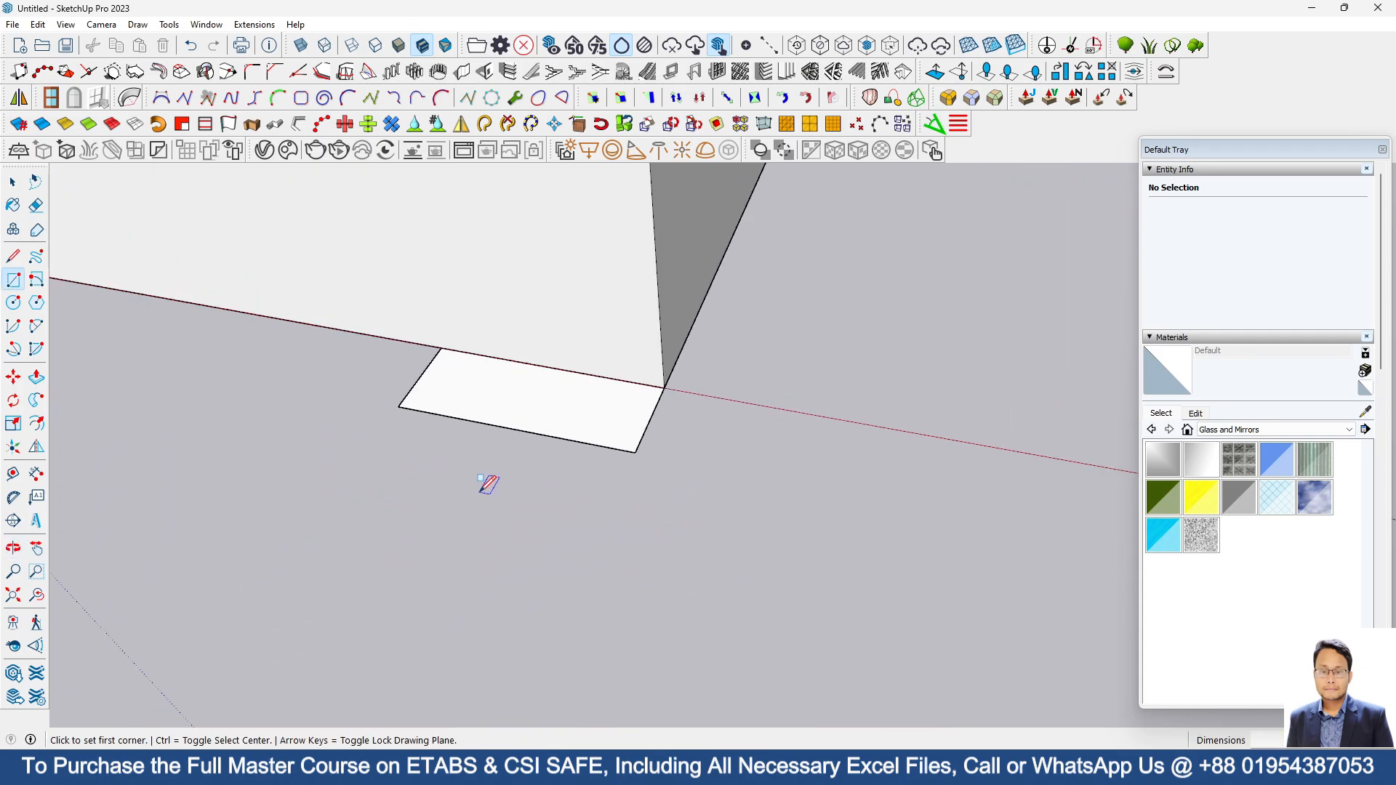
pyautogui.click(36, 326)
pyautogui.scroll(3, 466, 363)
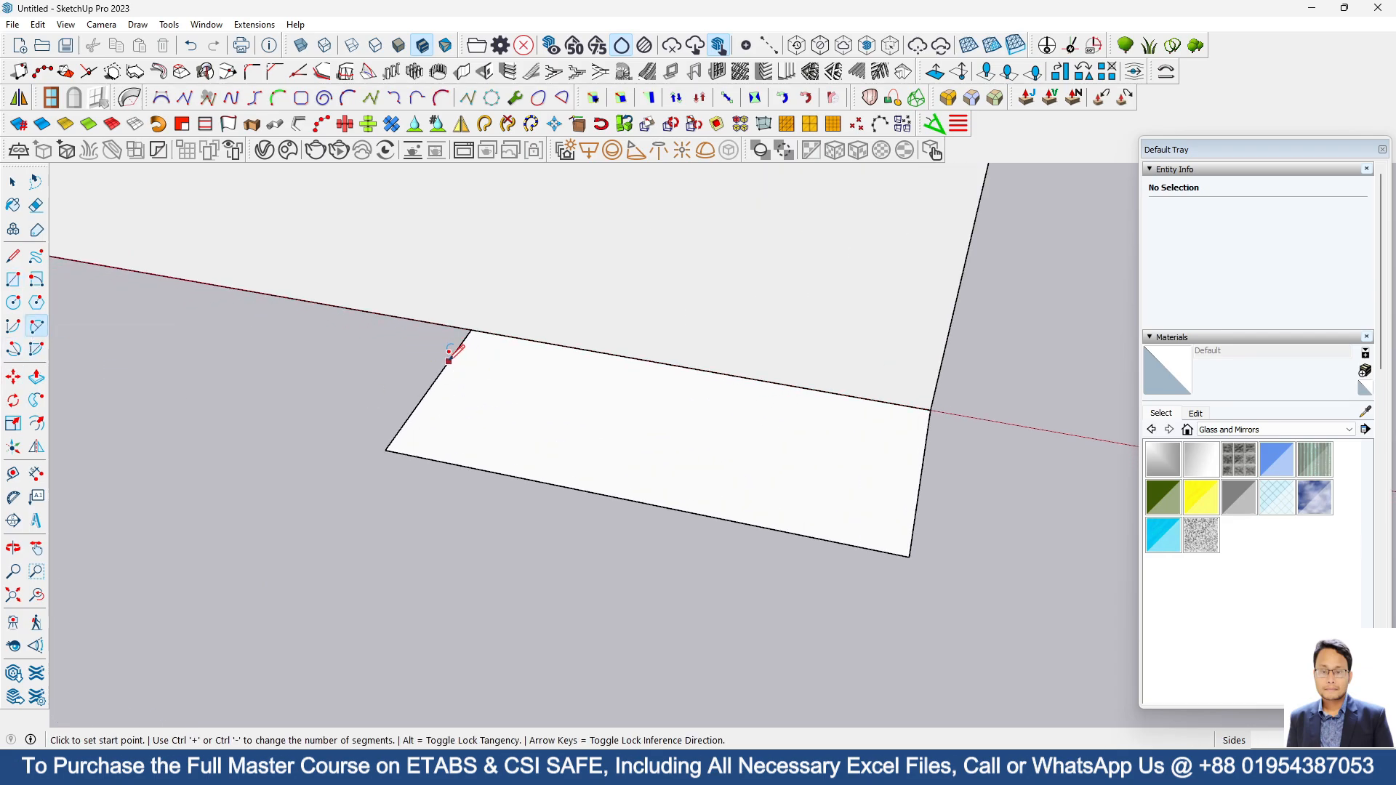
pyautogui.click(448, 360)
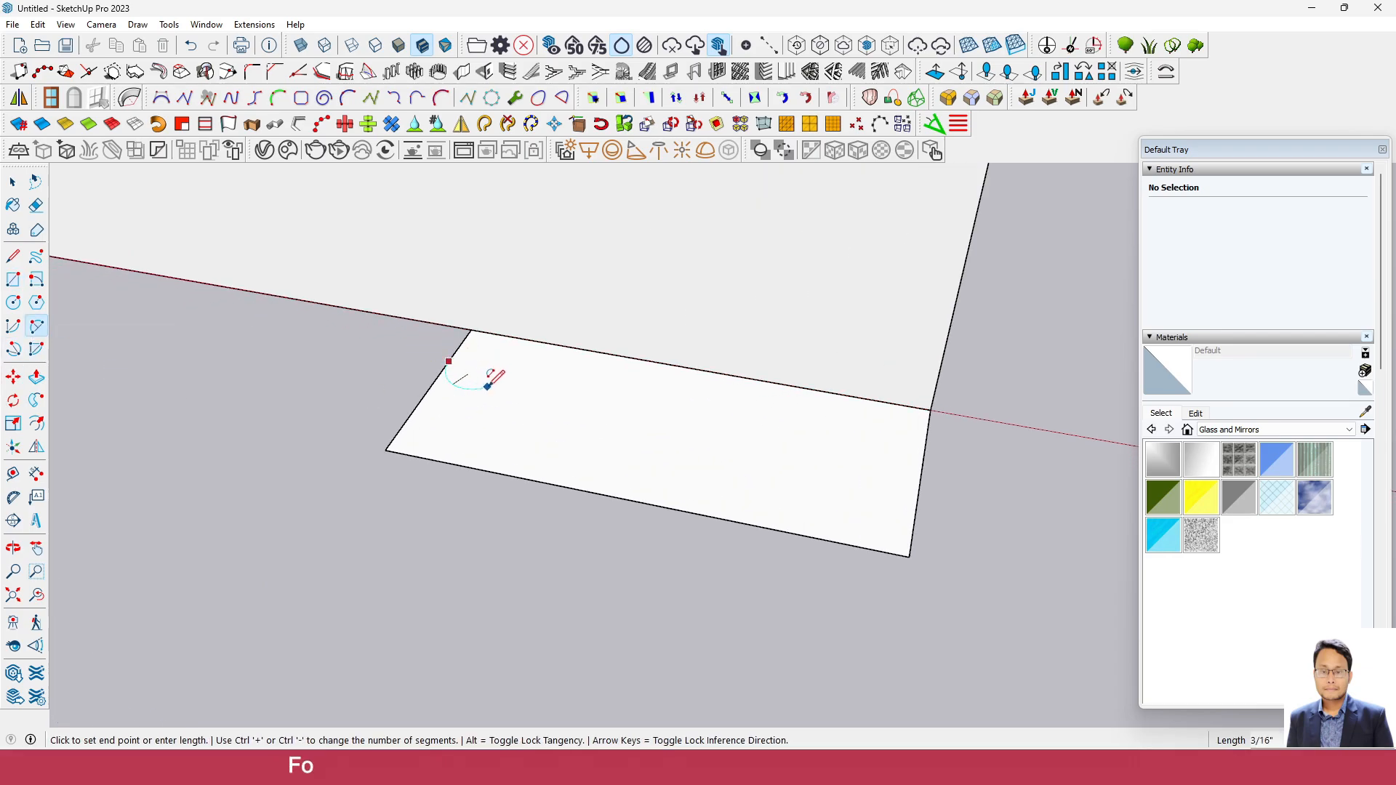
pyautogui.click(548, 396)
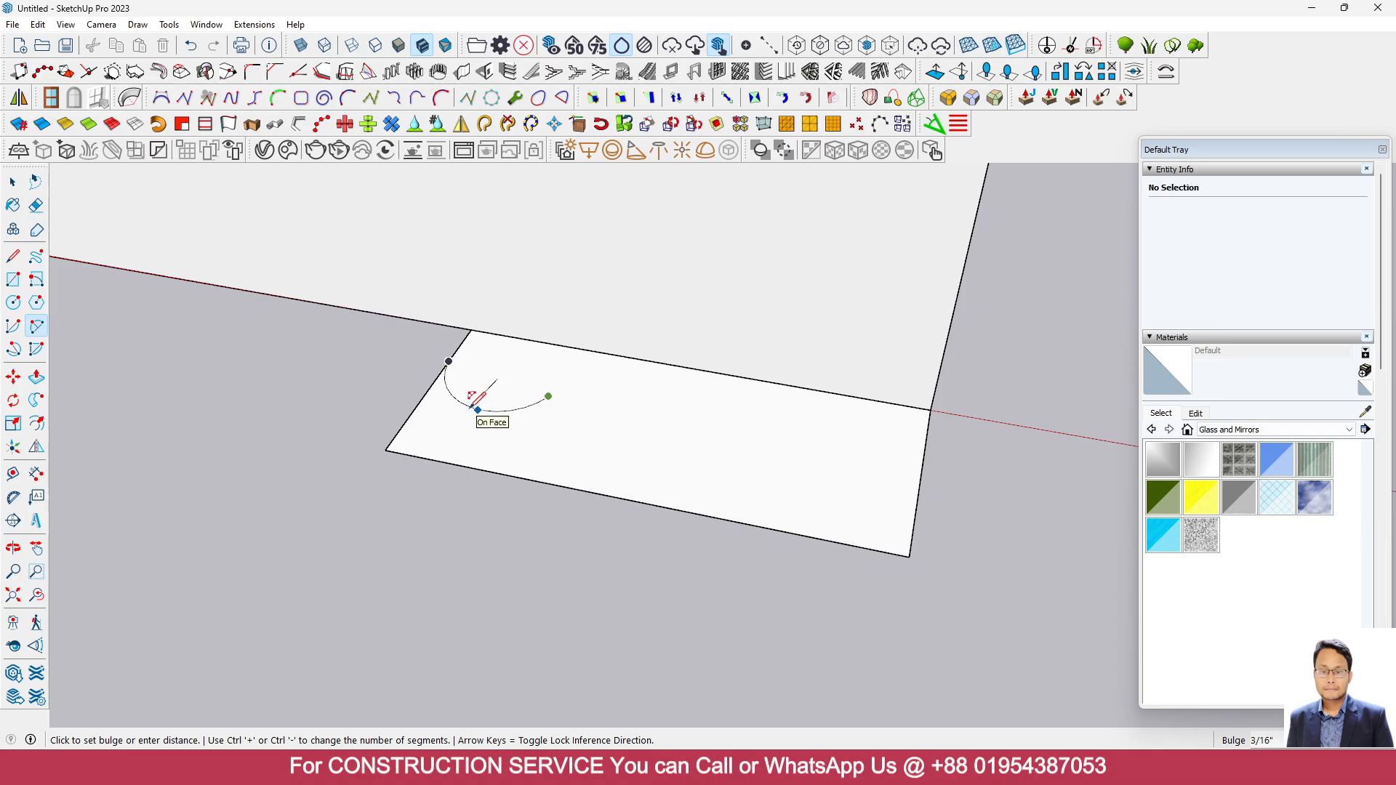
pyautogui.click(472, 405)
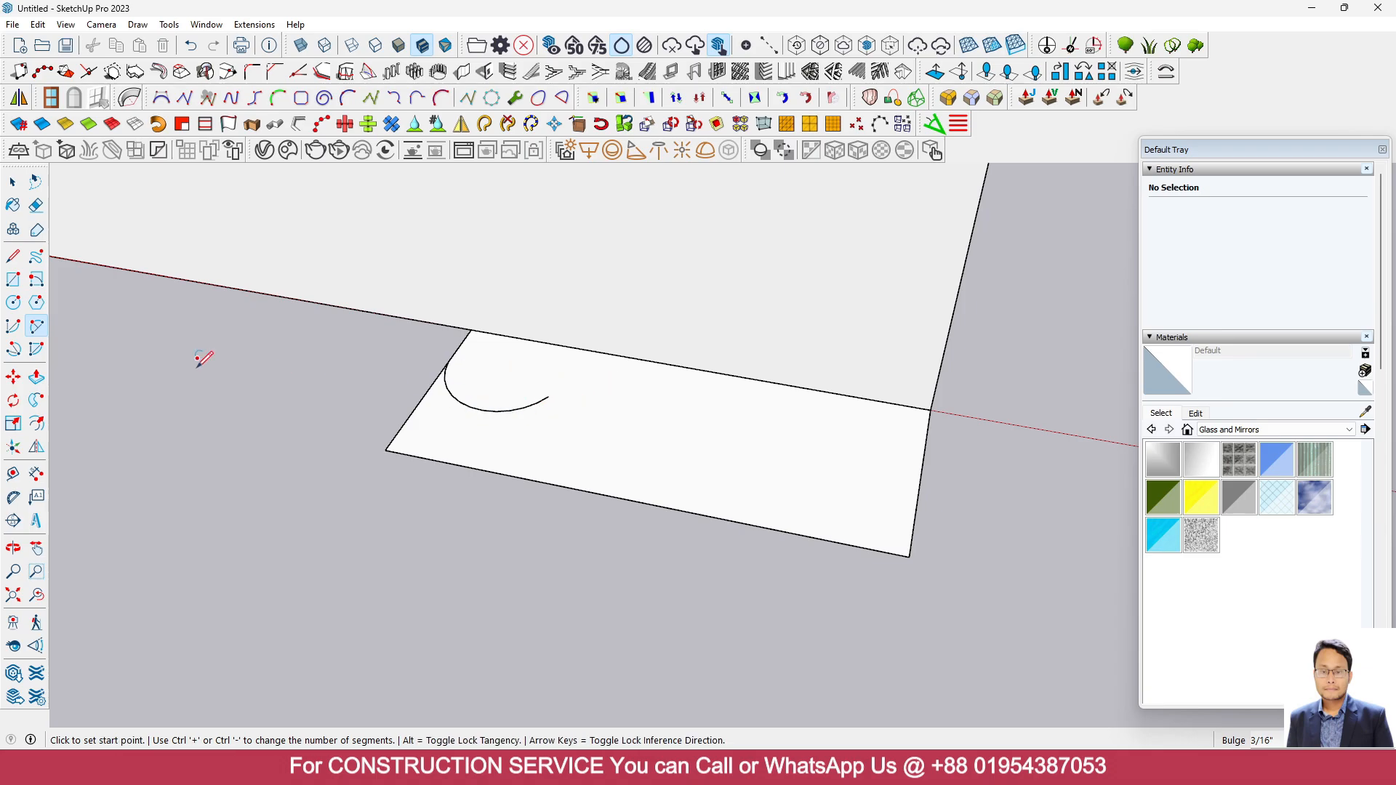
# Continue the curve from the arc's end with an opposite arc about 5/16" long and a 1/8" bulge
pyautogui.click(548, 396)
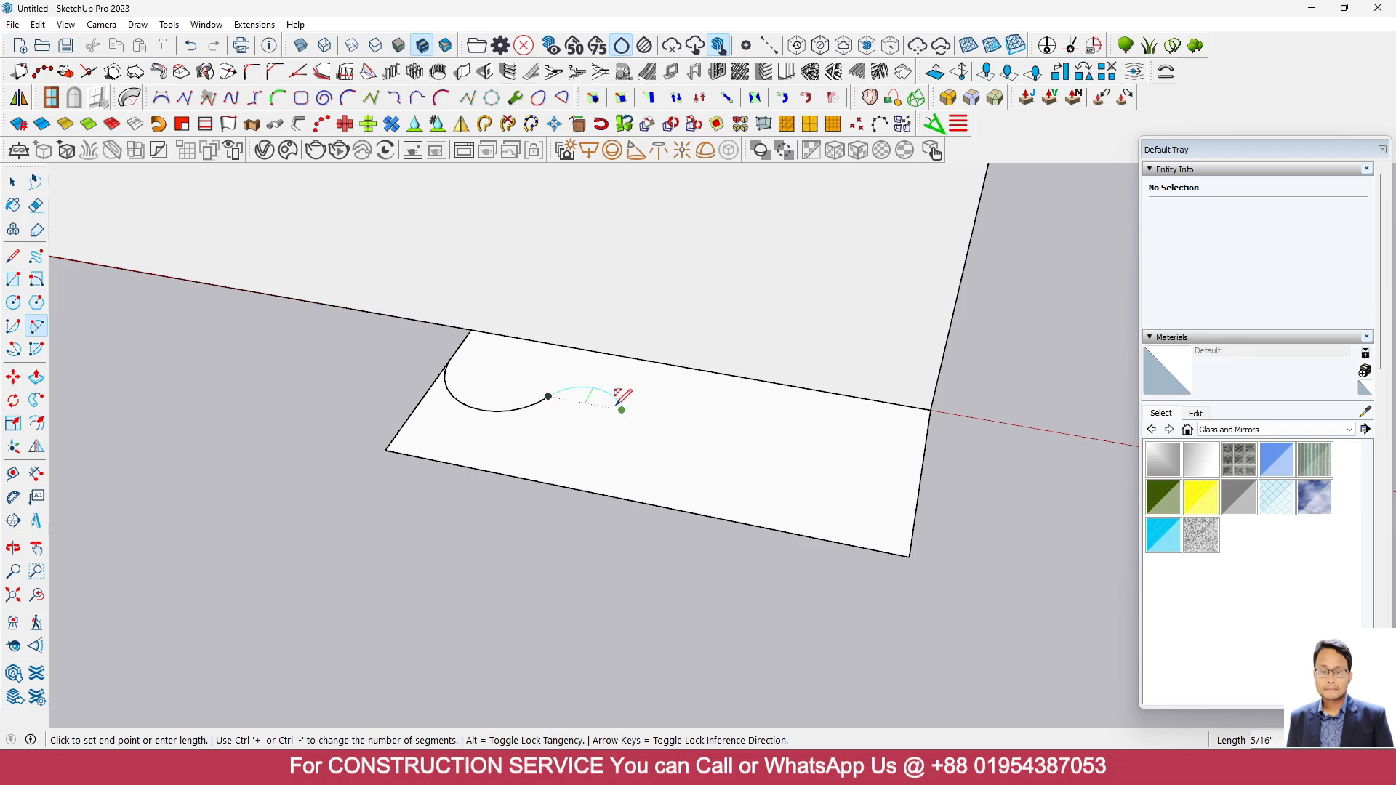
pyautogui.click(621, 410)
pyautogui.scroll(3, 611, 372)
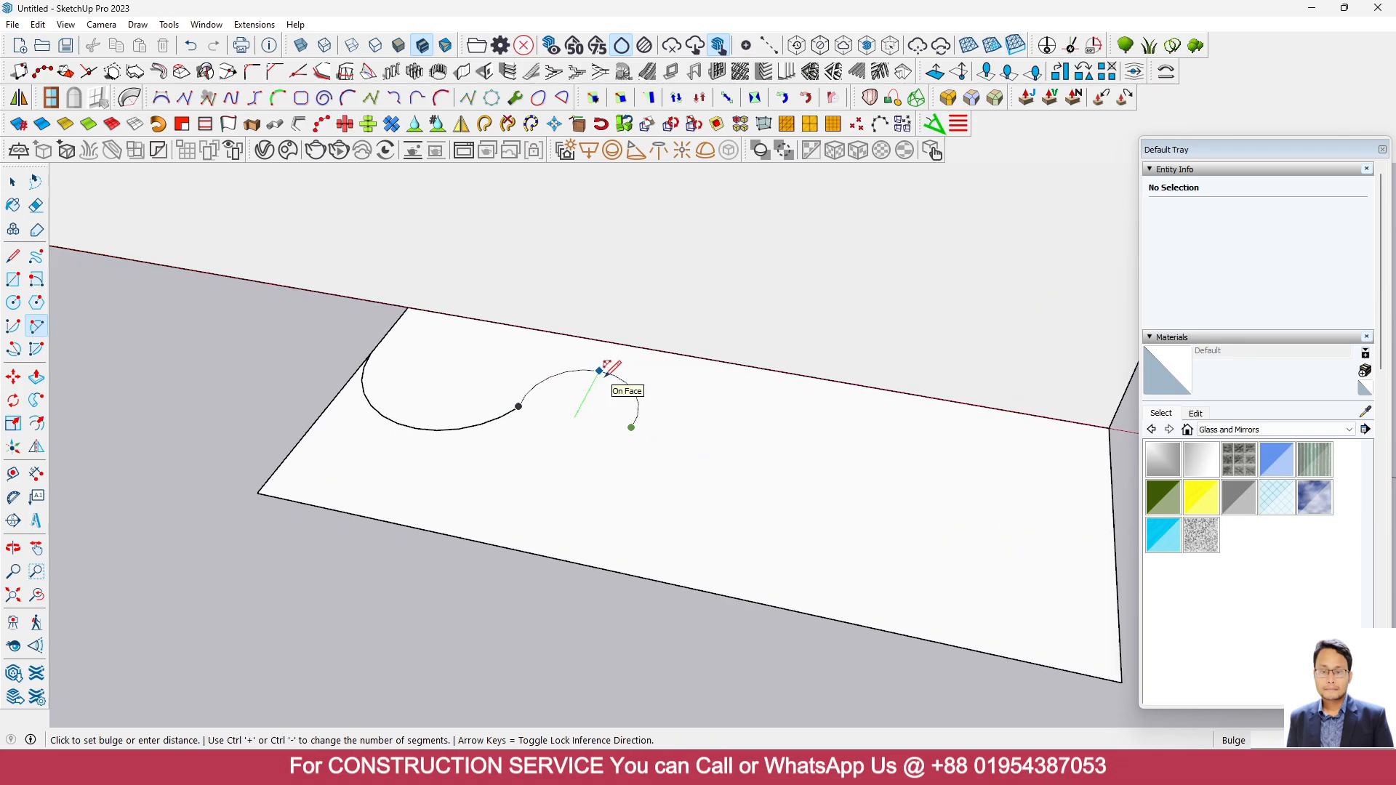
pyautogui.click(611, 391)
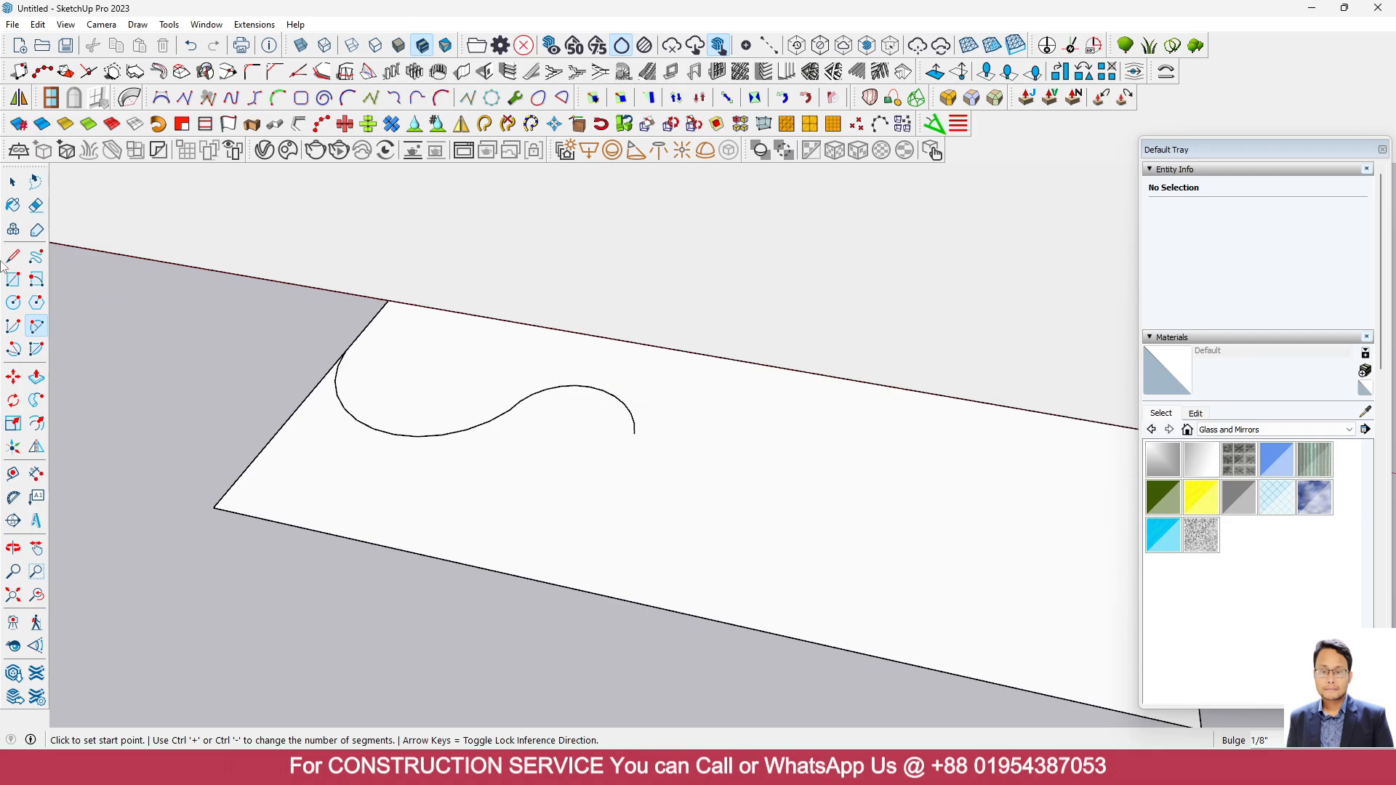
# Mirror both connected arcs across the line through the midpoints of the rectangle's long edges, keeping the originals
pyautogui.press('space')
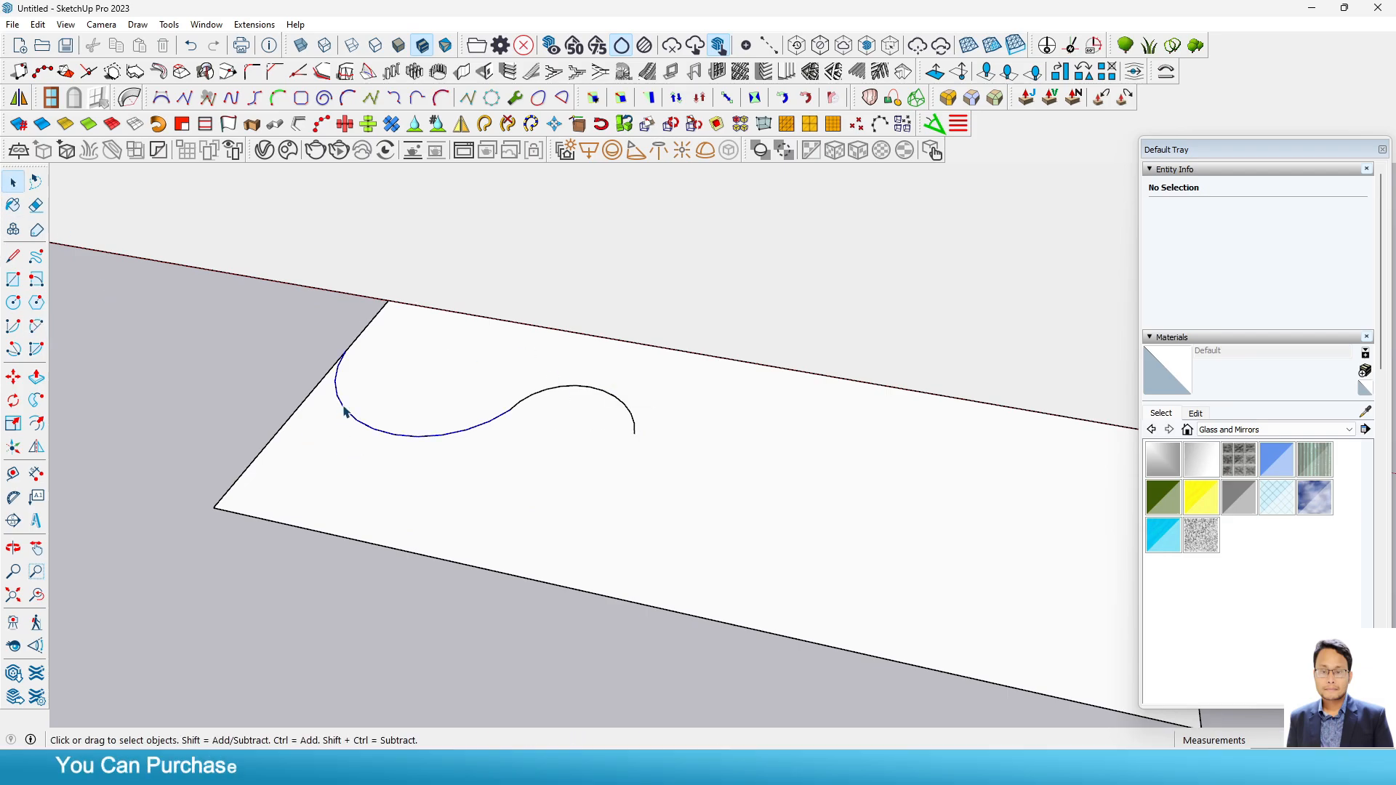
pyautogui.click(345, 411)
pyautogui.scroll(-5, 146, 477)
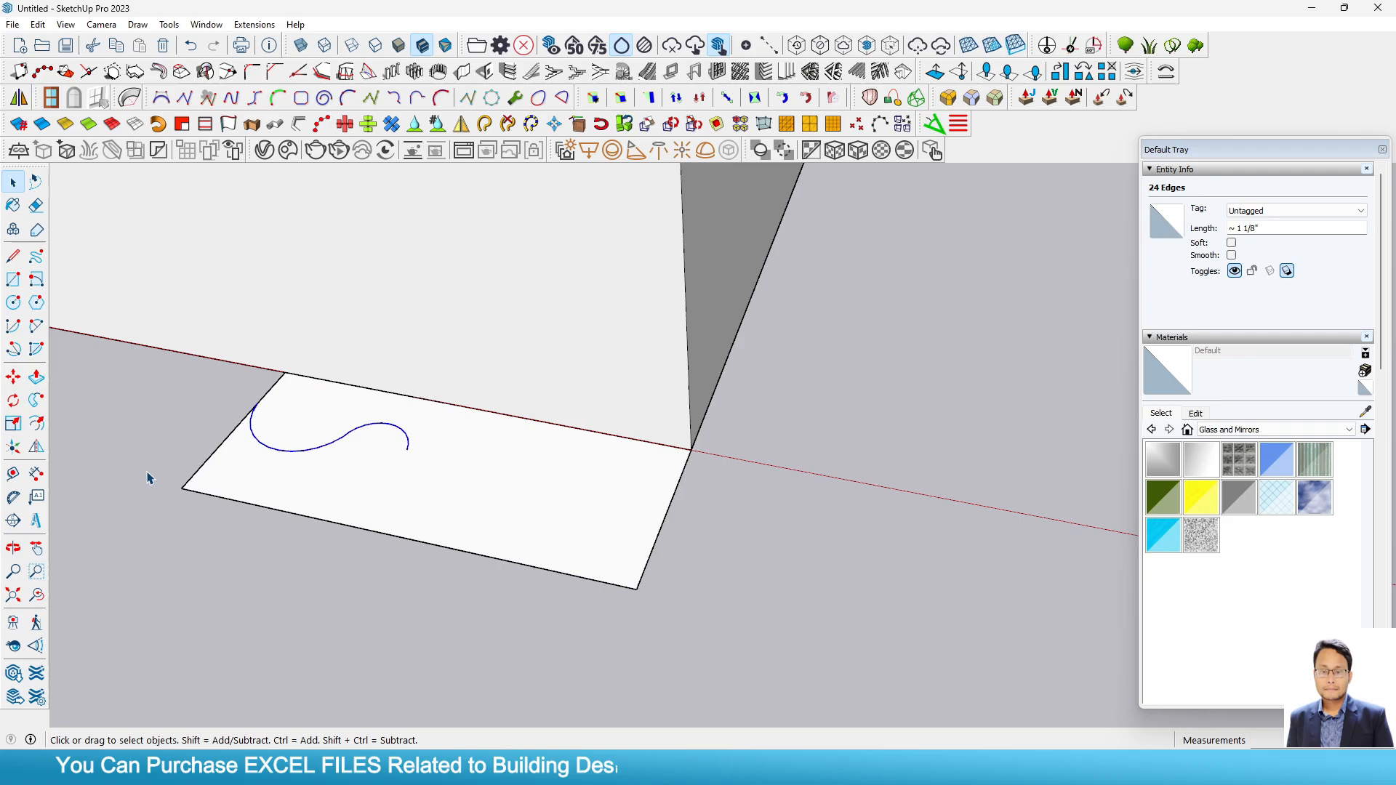
pyautogui.moveTo(266, 500); pyautogui.dragTo(362, 580, button='middle')
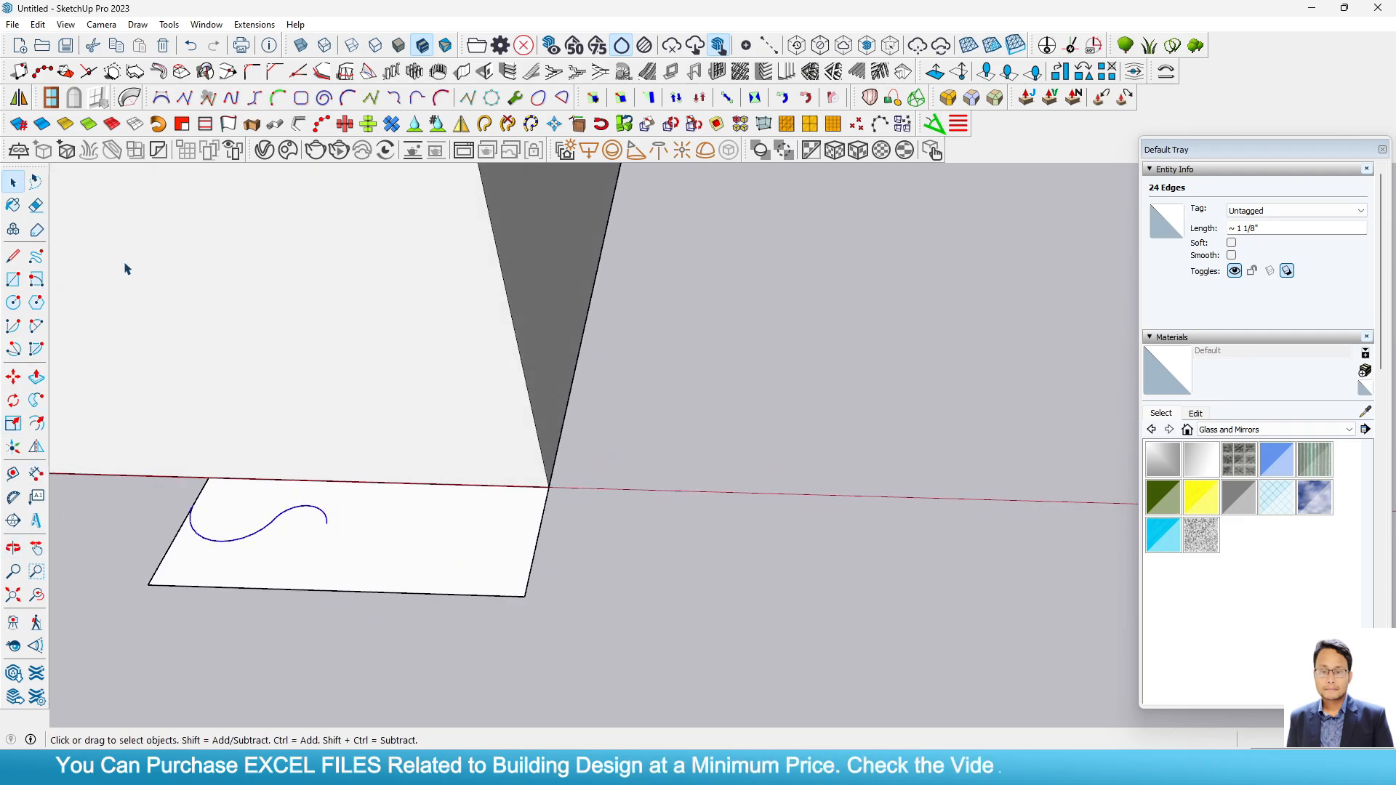
pyautogui.click(18, 99)
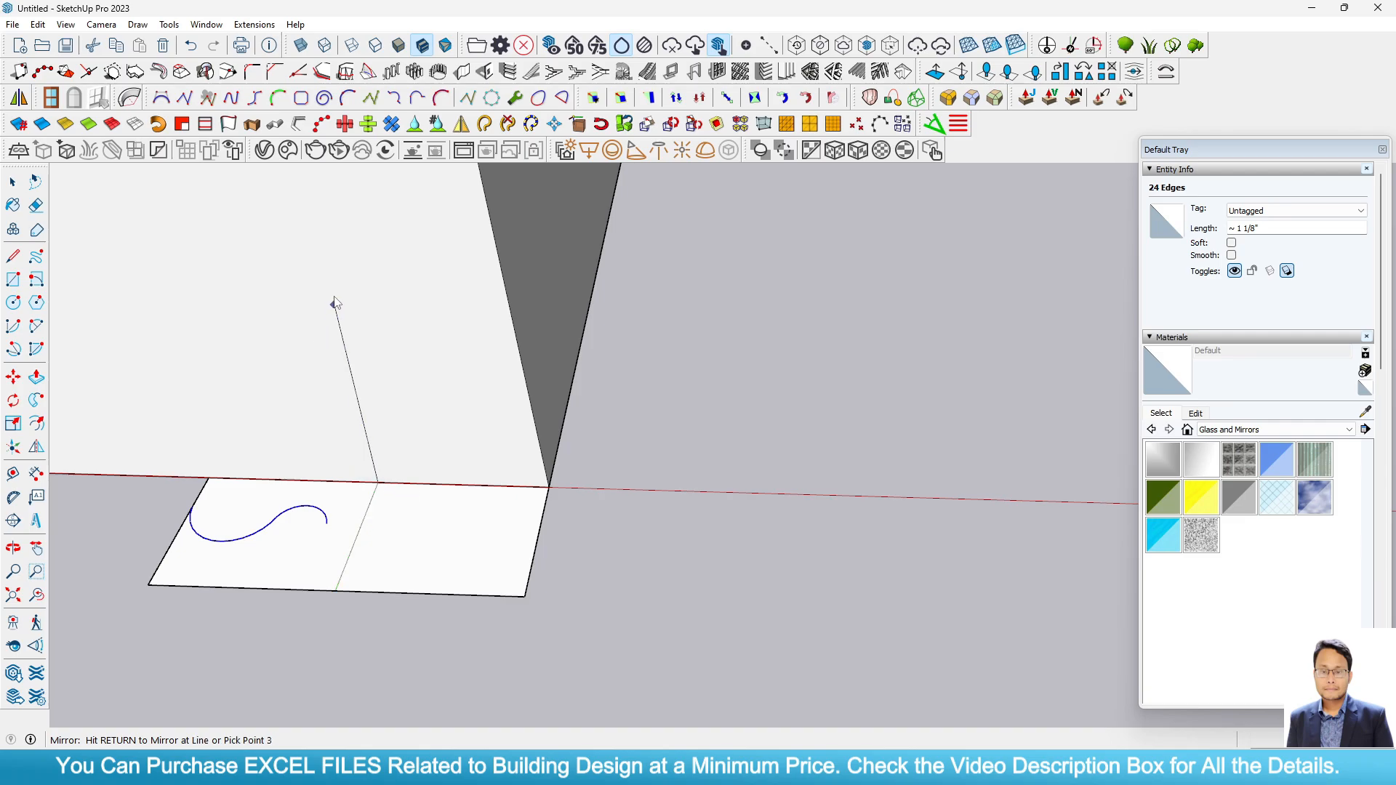
pyautogui.press('Return')
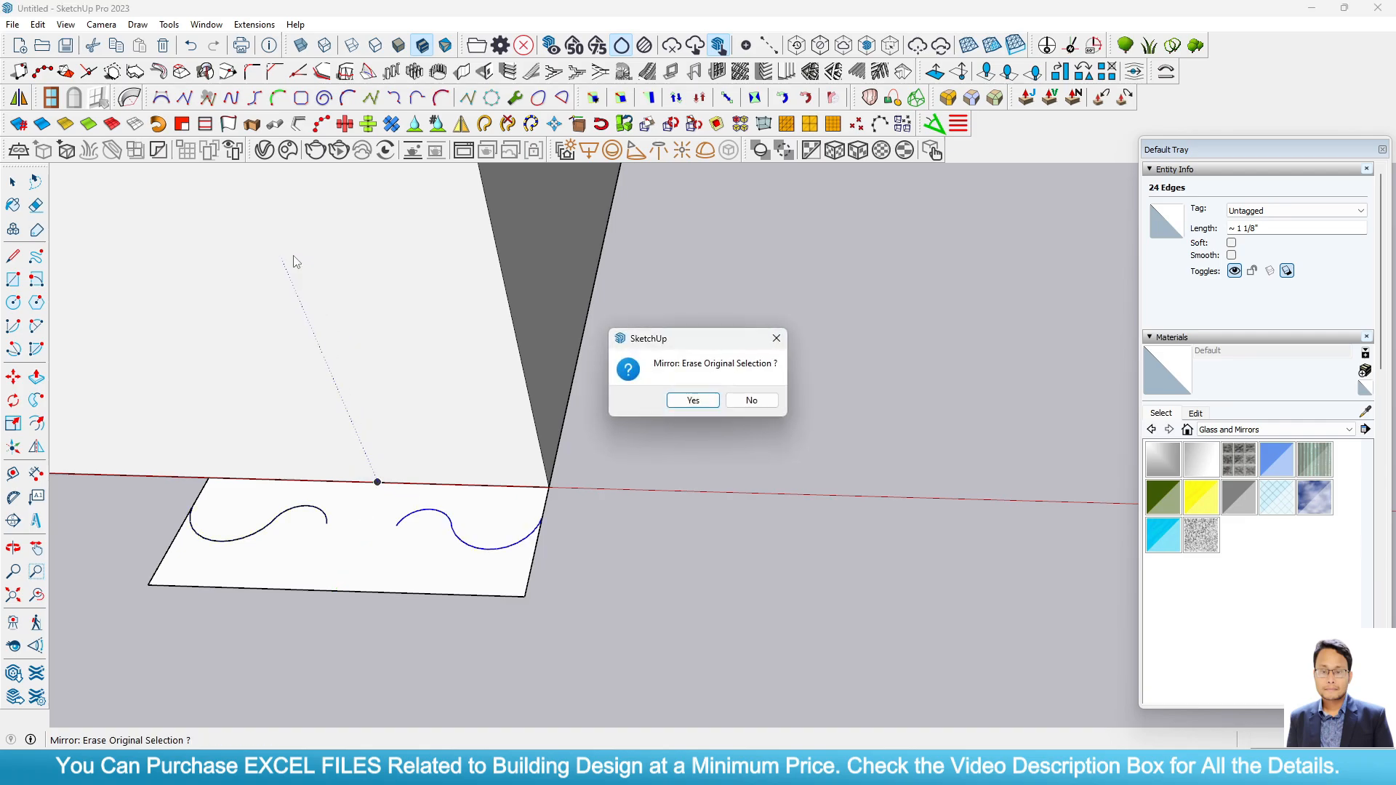
pyautogui.click(749, 401)
pyautogui.scroll(2, 408, 538)
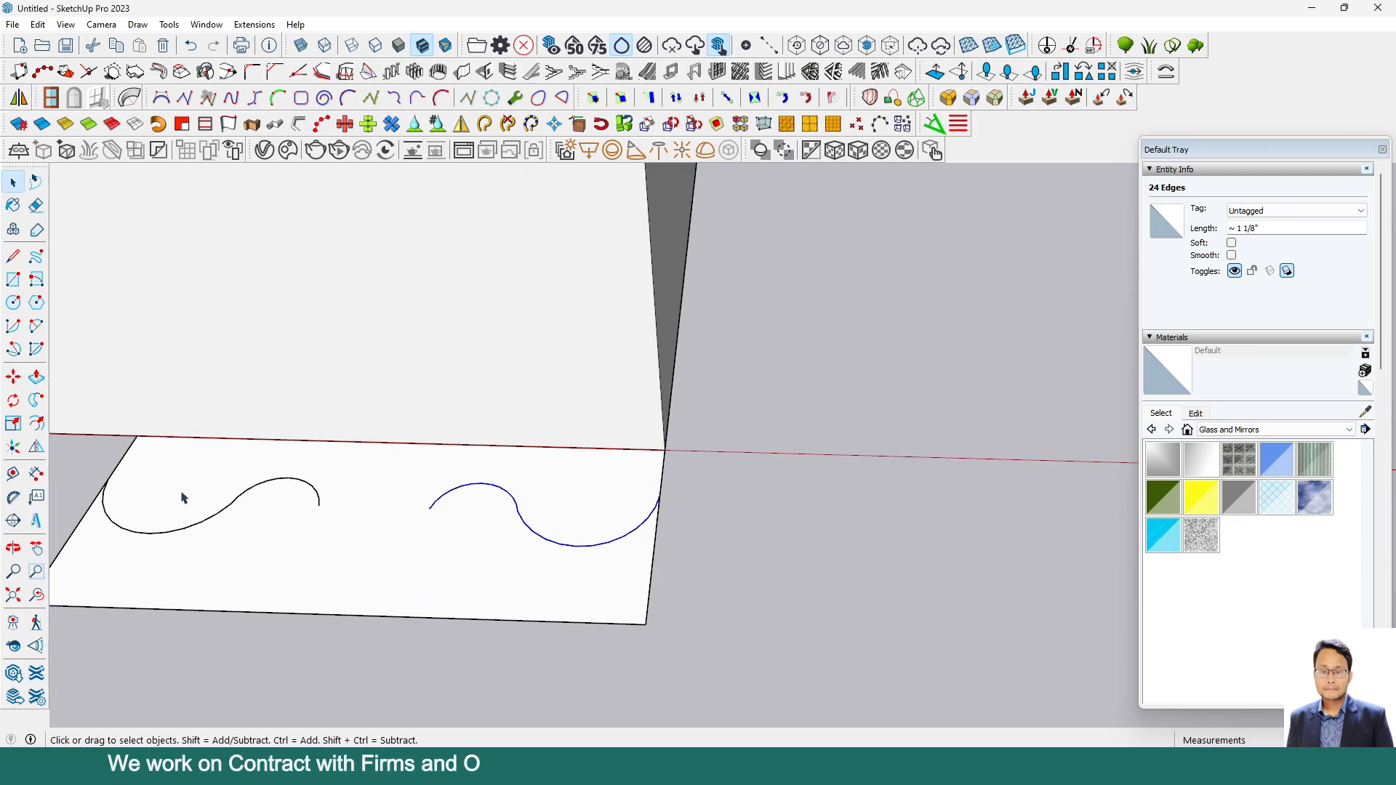
# Join the inner ends of the two mirrored curves with a two-point arc bulging about 3/16" toward the rectangle's front edge
pyautogui.click(36, 328)
pyautogui.click(319, 506)
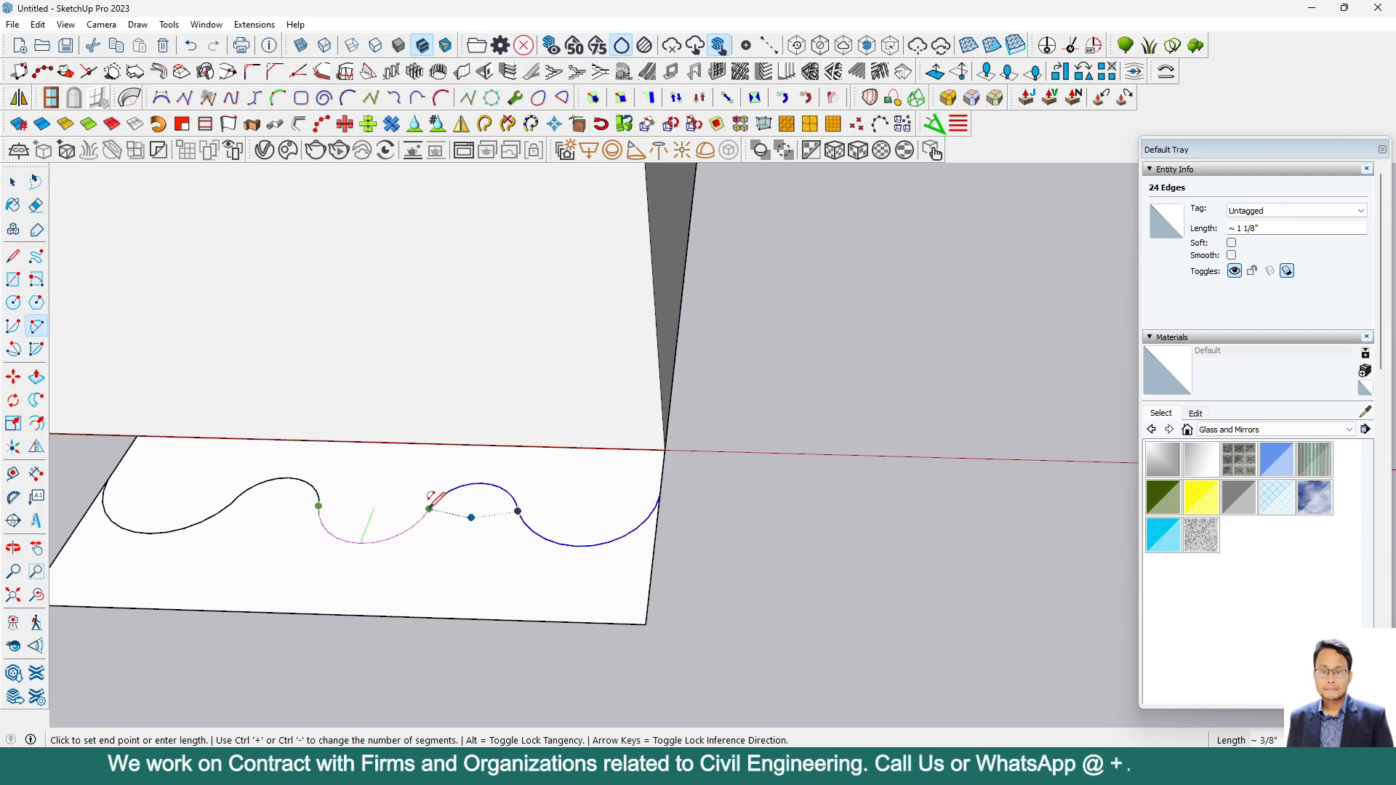
pyautogui.click(430, 508)
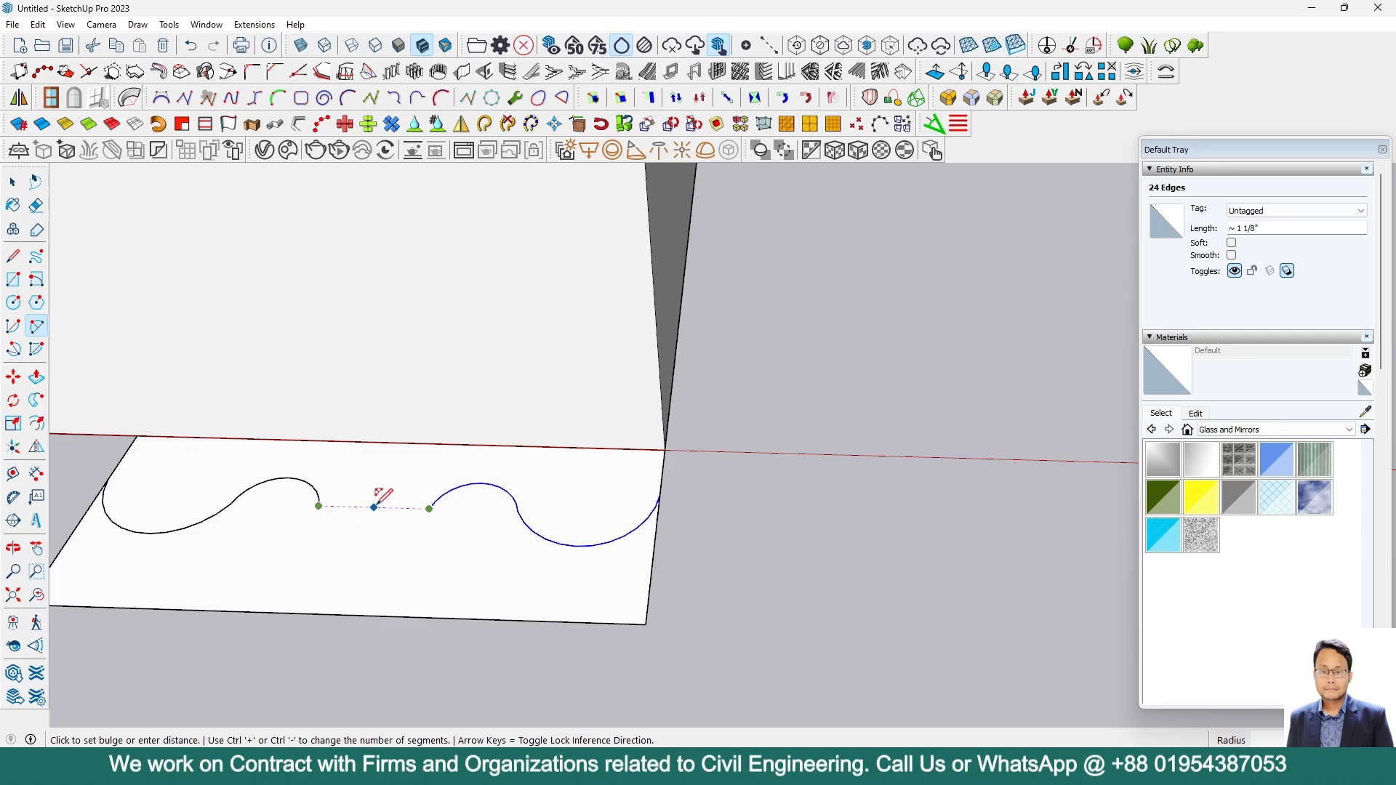
pyautogui.scroll(2, 342, 578)
pyautogui.moveTo(410, 533); pyautogui.dragTo(313, 567, button='middle')
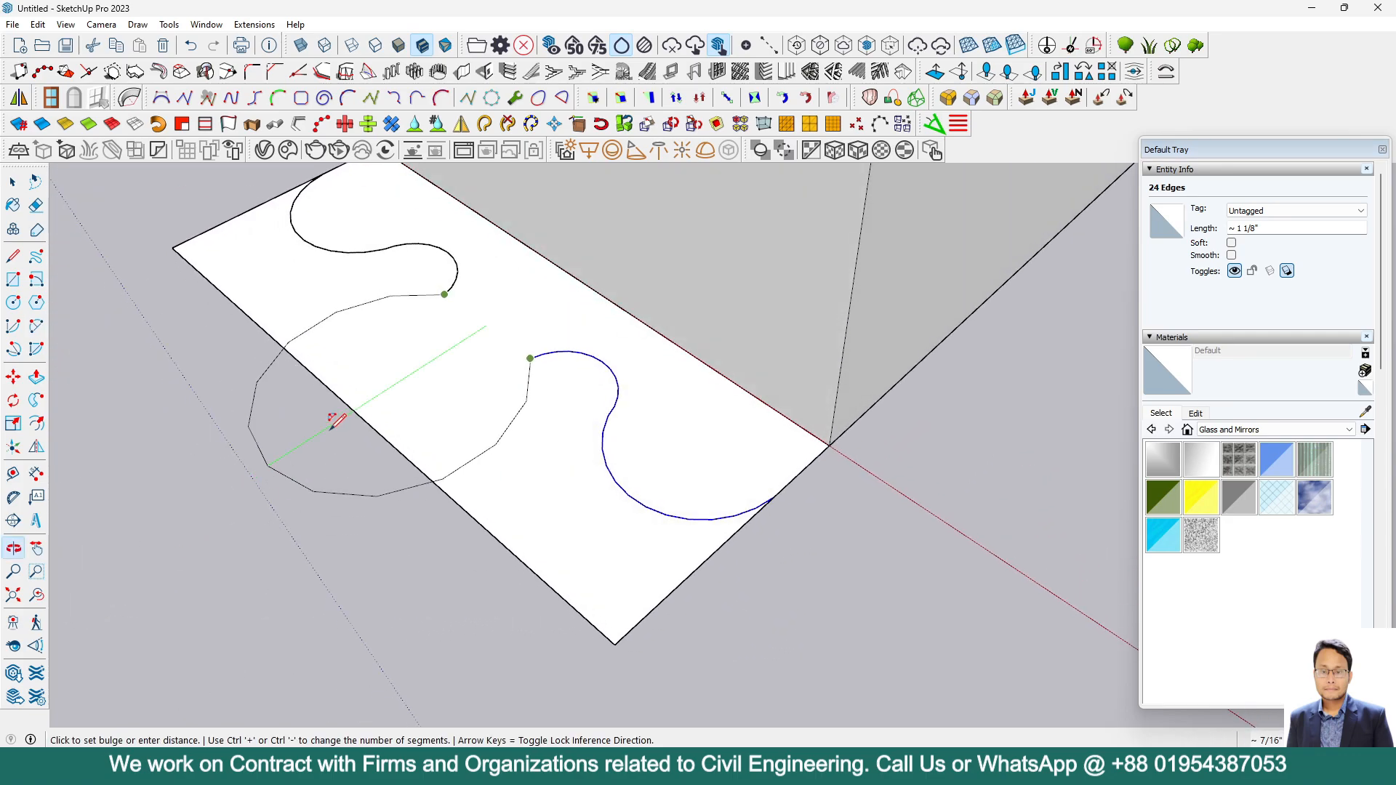
pyautogui.scroll(2, 458, 353)
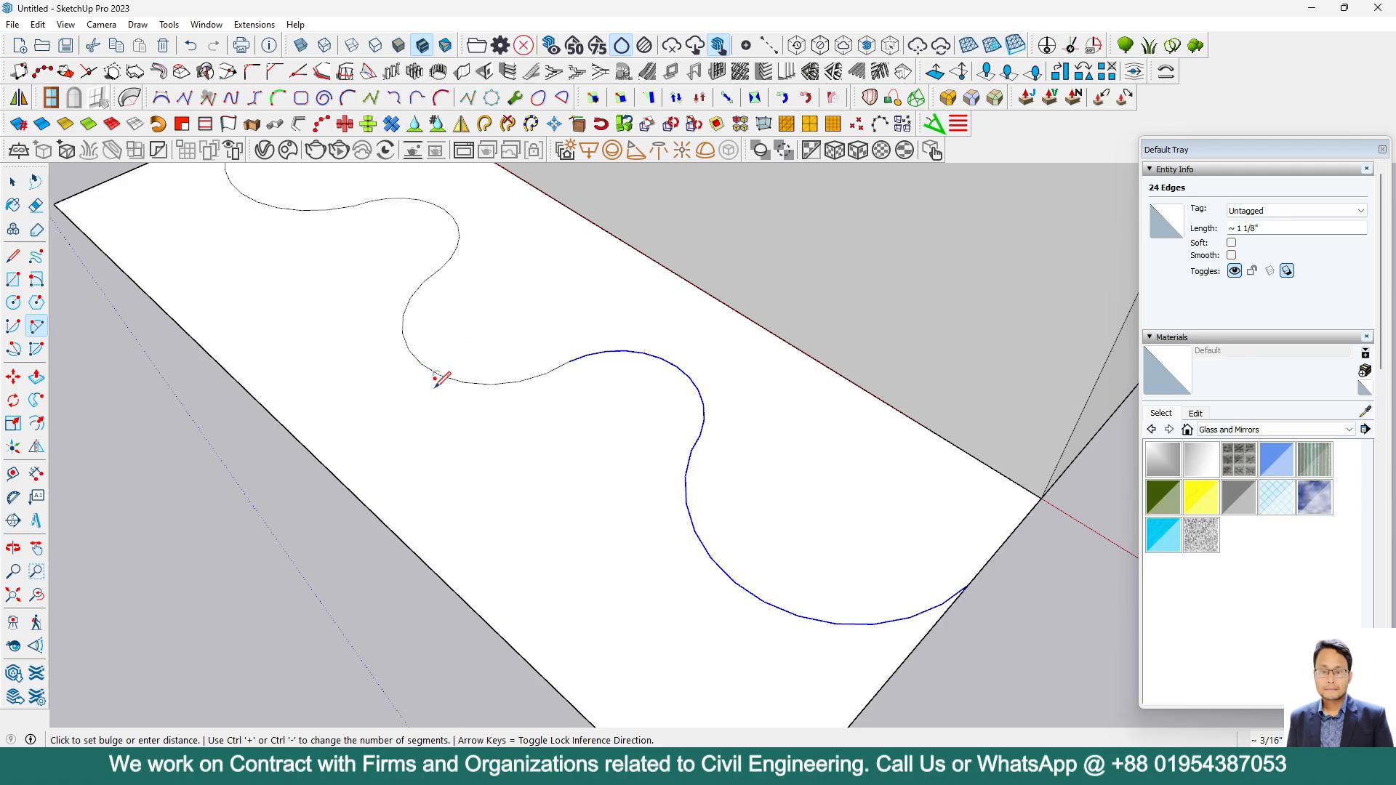
pyautogui.click(435, 387)
# Erase the rectangle's leftover outer edges beyond the wavy curve so only the molding profile remains
pyautogui.scroll(-2, 457, 489)
pyautogui.moveTo(460, 491); pyautogui.dragTo(774, 422, button='middle')
pyautogui.scroll(-3, 523, 367)
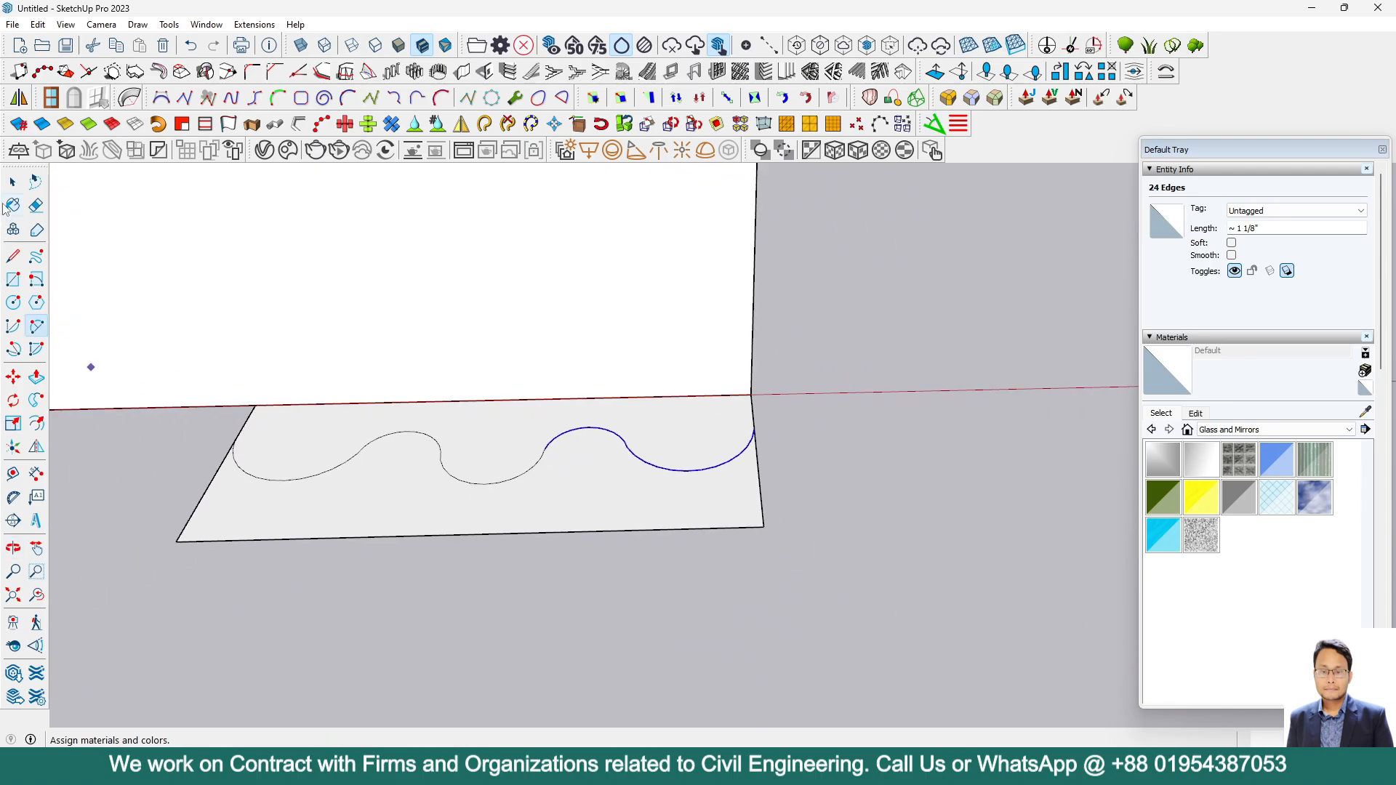
pyautogui.click(12, 182)
pyautogui.click(36, 206)
pyautogui.moveTo(216, 495); pyautogui.dragTo(298, 559)
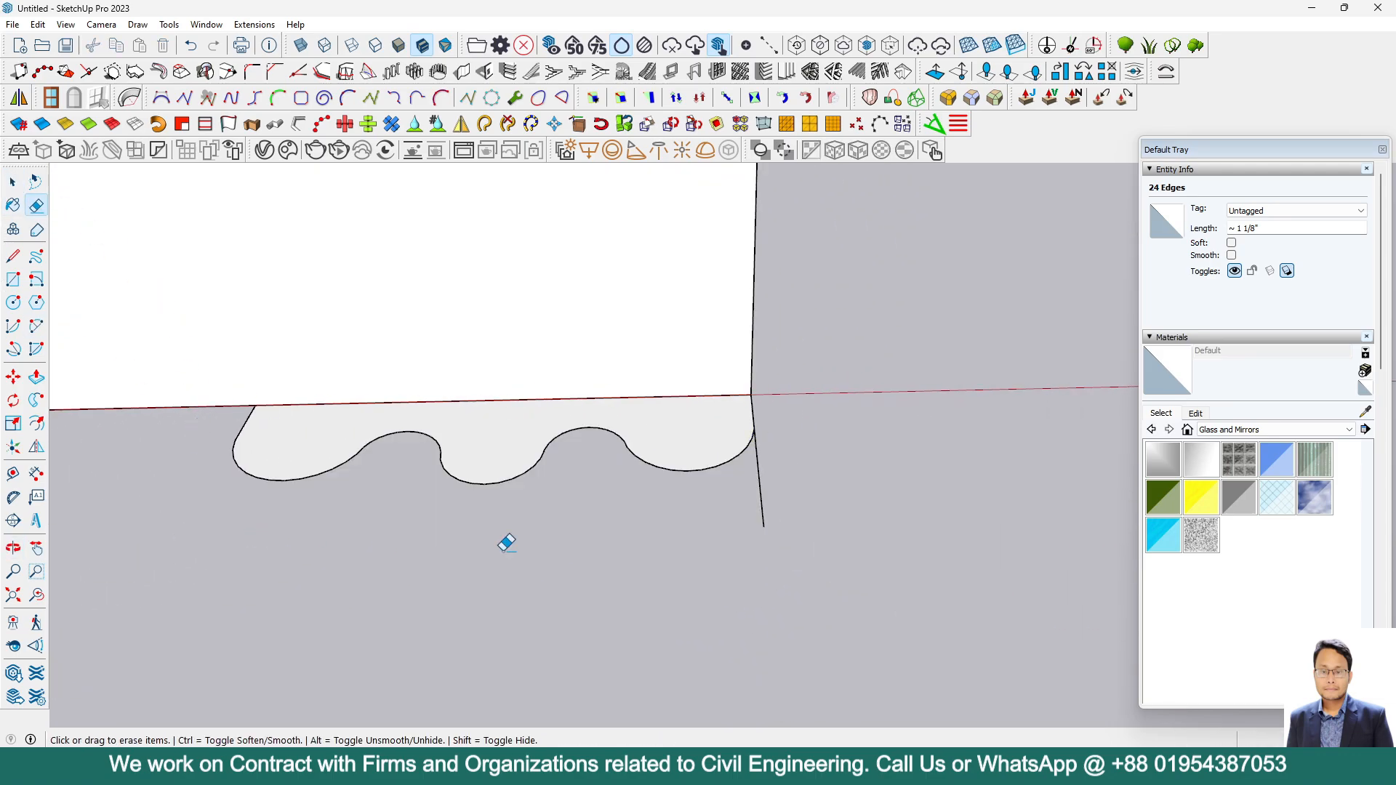
pyautogui.moveTo(509, 550); pyautogui.dragTo(873, 592, button='middle')
pyautogui.moveTo(776, 494); pyautogui.dragTo(720, 520)
pyautogui.scroll(-2, 667, 604)
pyautogui.scroll(-2, 669, 596)
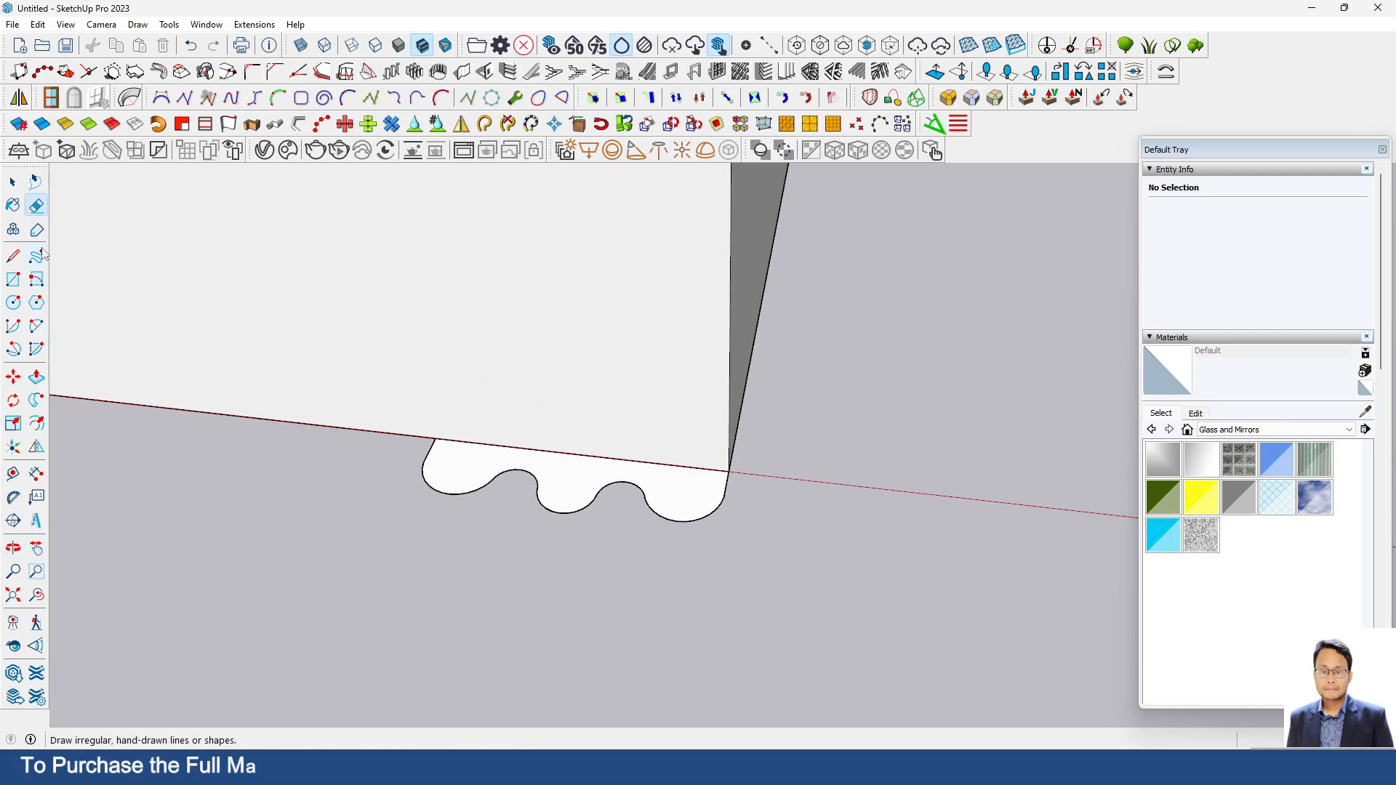
# Extrude the wavy molding profile around the first opening with Follow Me, using the freestanding arch line as the path
pyautogui.press('space')
pyautogui.scroll(-3, 330, 577)
pyautogui.scroll(-3, 567, 400)
pyautogui.scroll(-5, 531, 443)
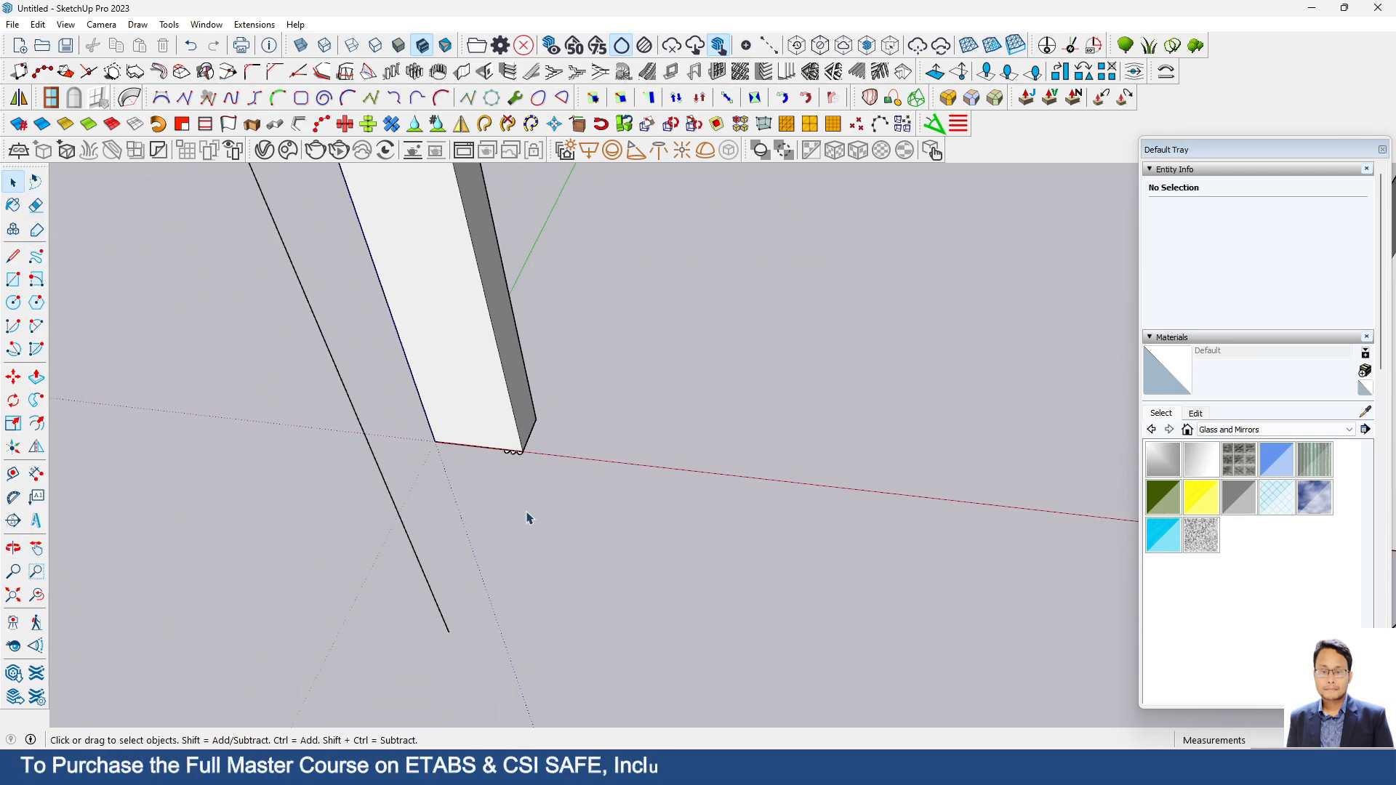
pyautogui.scroll(2, 473, 488)
pyautogui.moveTo(473, 494); pyautogui.dragTo(707, 654, button='middle')
pyautogui.scroll(5, 645, 589)
pyautogui.scroll(4, 658, 560)
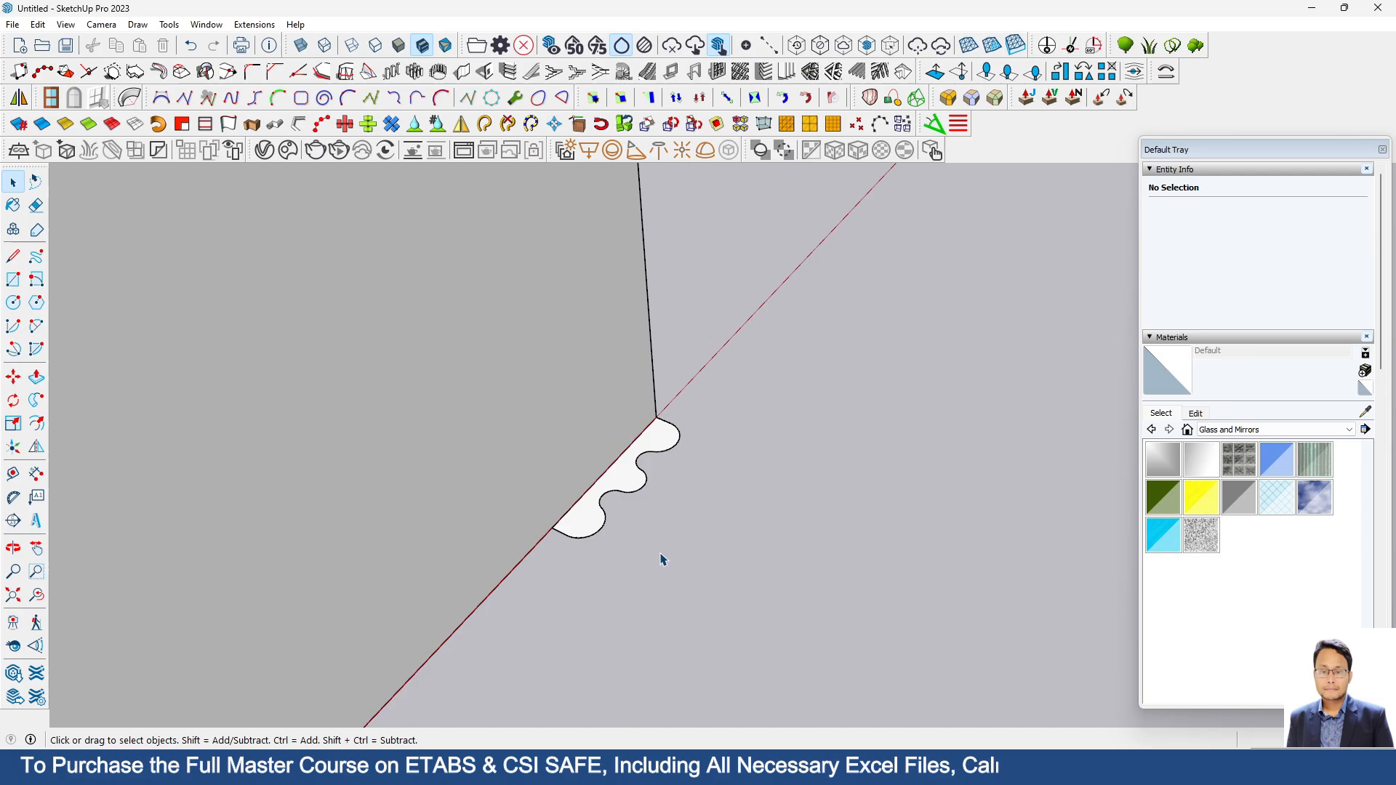
pyautogui.scroll(-6, 359, 420)
pyautogui.scroll(-5, 345, 458)
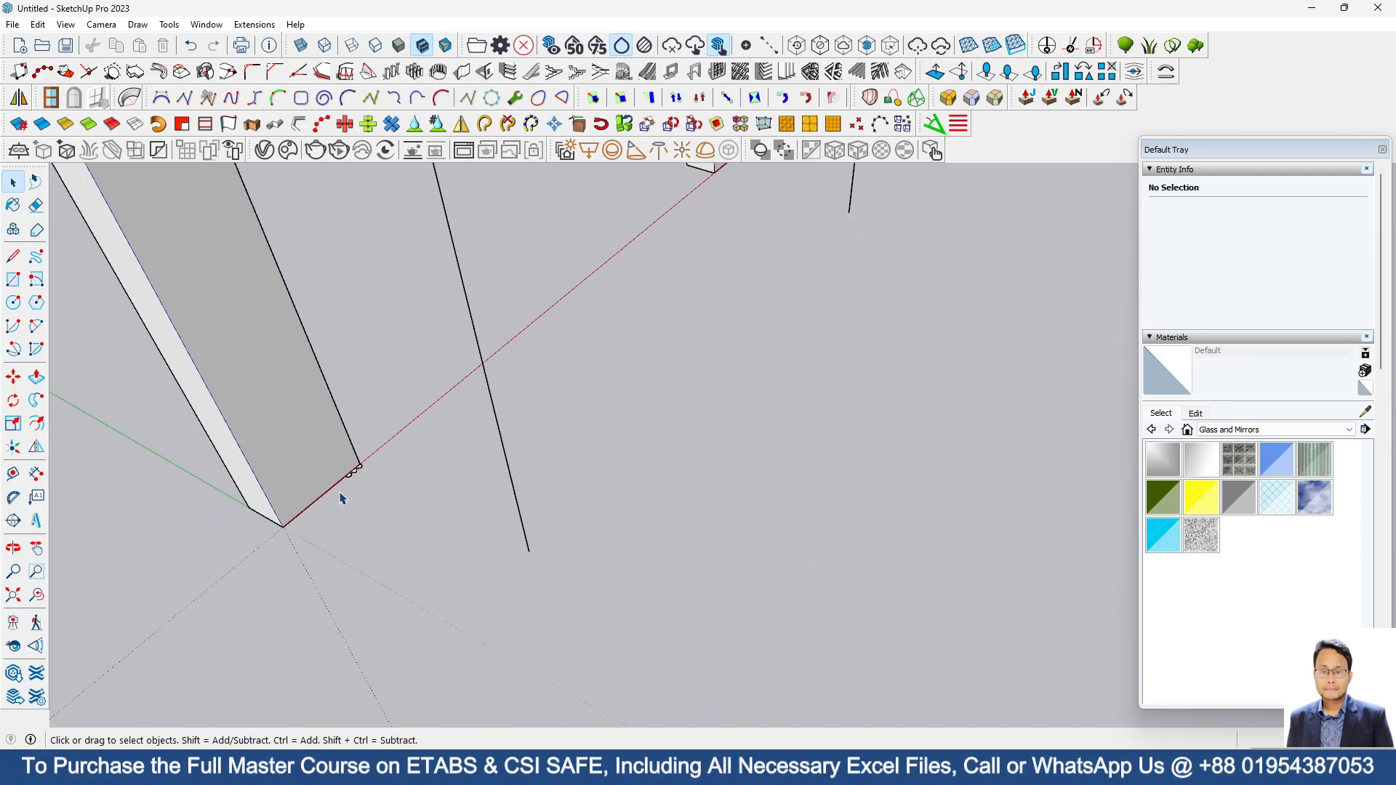
pyautogui.scroll(-2, 493, 528)
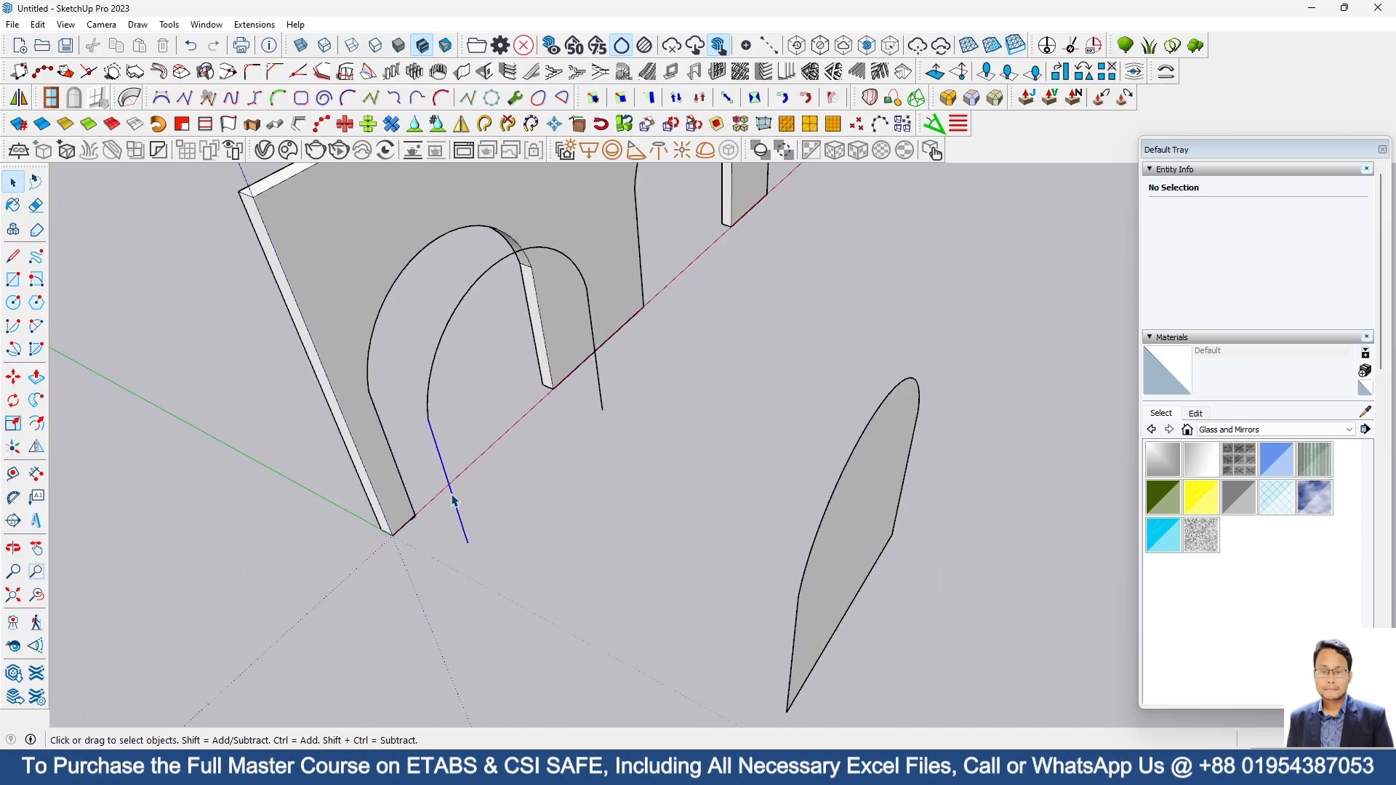
pyautogui.moveTo(453, 500); pyautogui.dragTo(487, 358, button='middle')
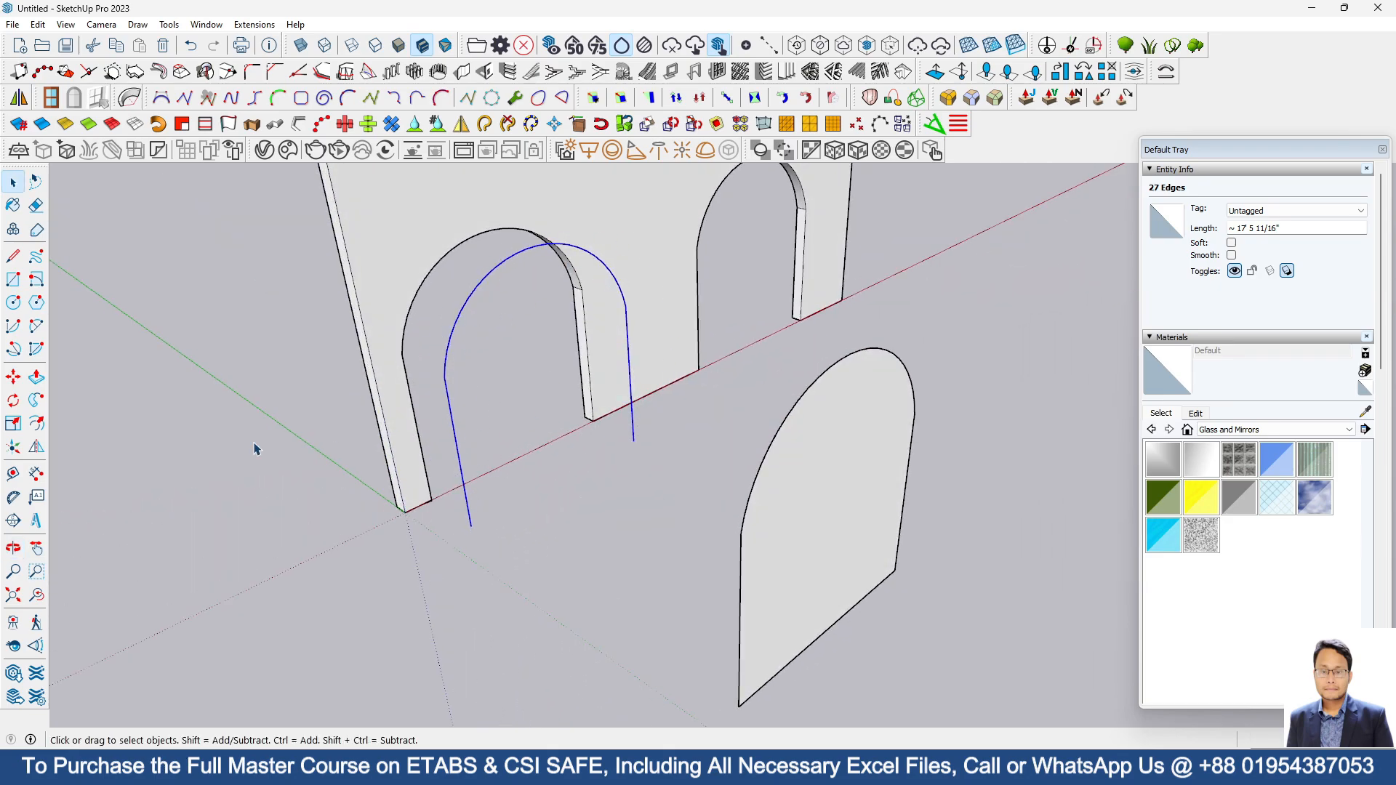
pyautogui.click(37, 400)
pyautogui.scroll(3, 440, 506)
pyautogui.scroll(6, 440, 505)
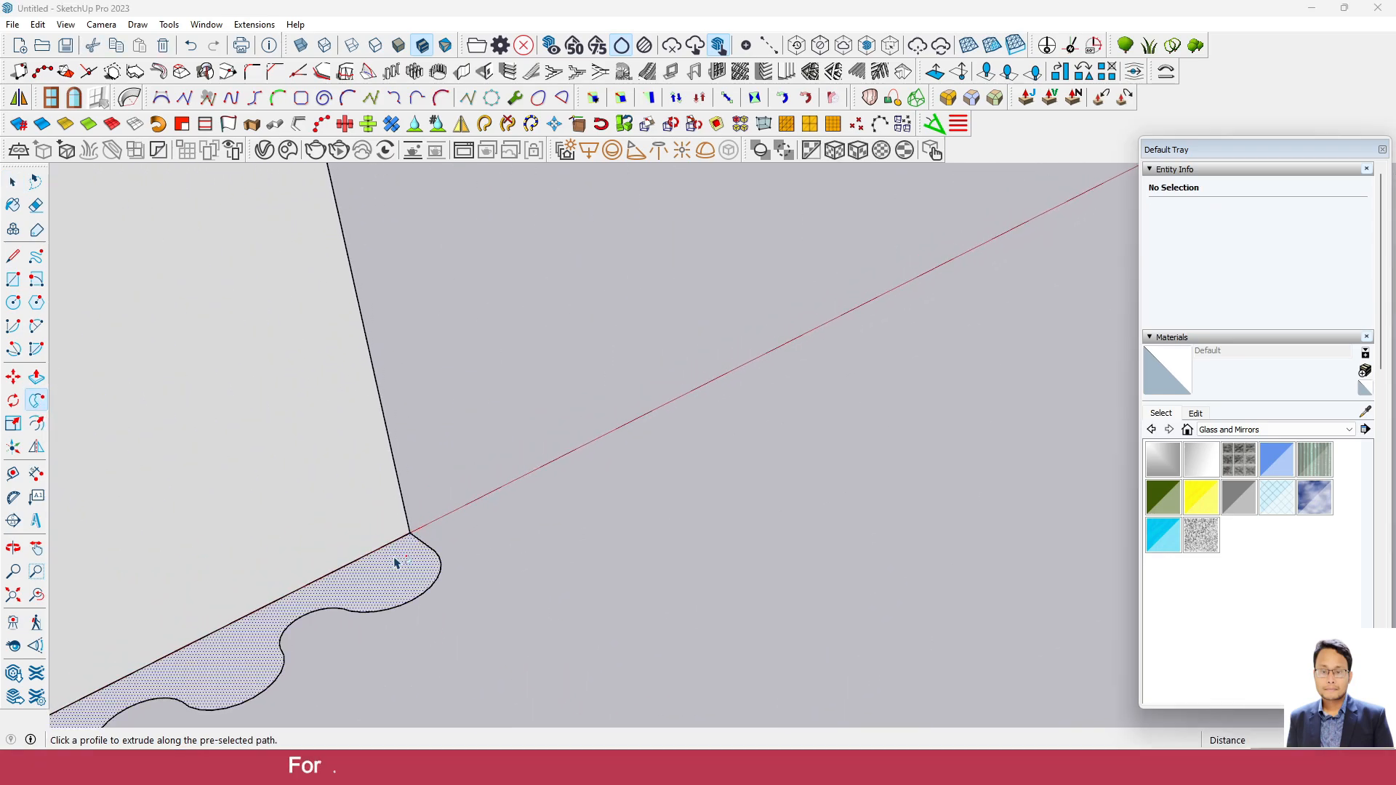
pyautogui.click(386, 583)
pyautogui.scroll(4, 359, 645)
pyautogui.scroll(-10, 293, 635)
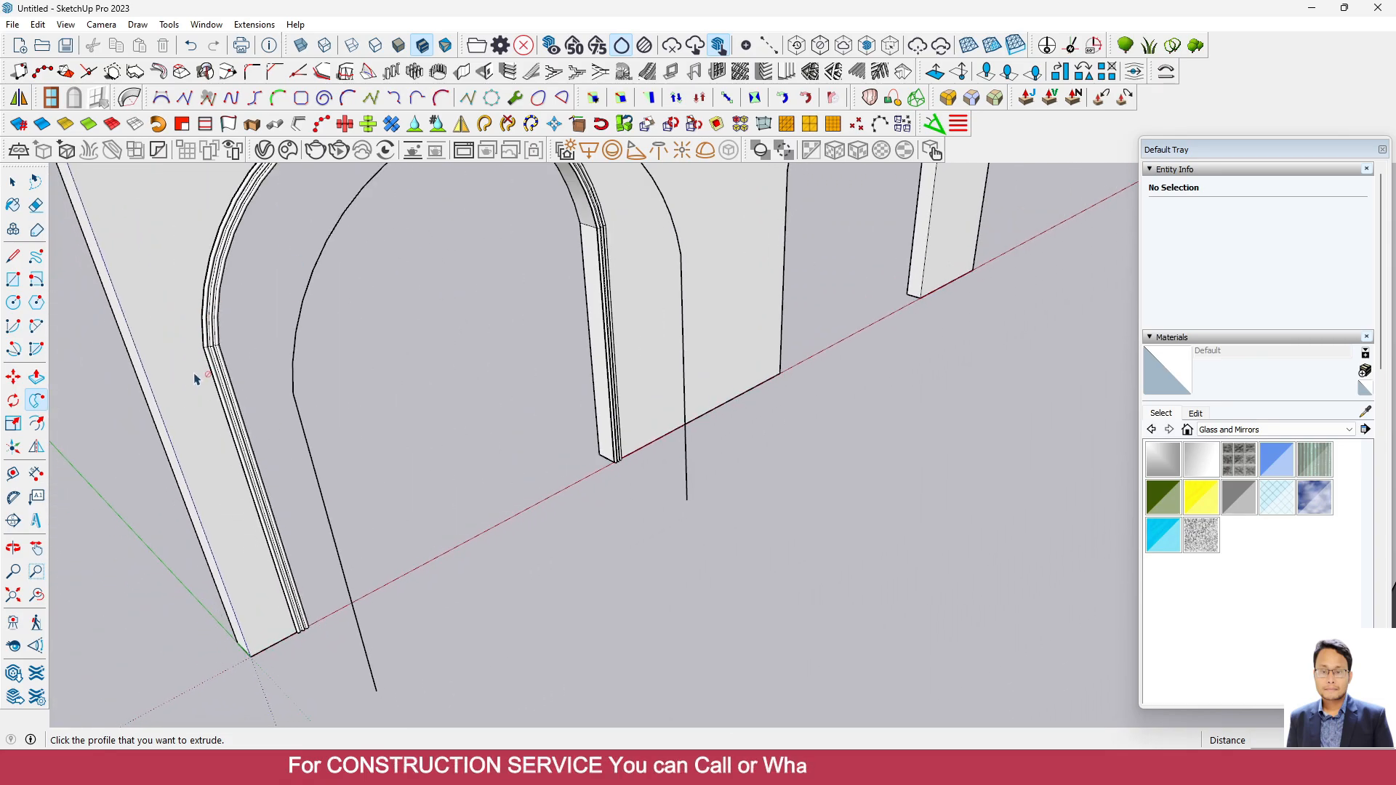
# Group all the connected geometry of the extruded arch molding
pyautogui.moveTo(195, 378); pyautogui.dragTo(713, 514, button='middle')
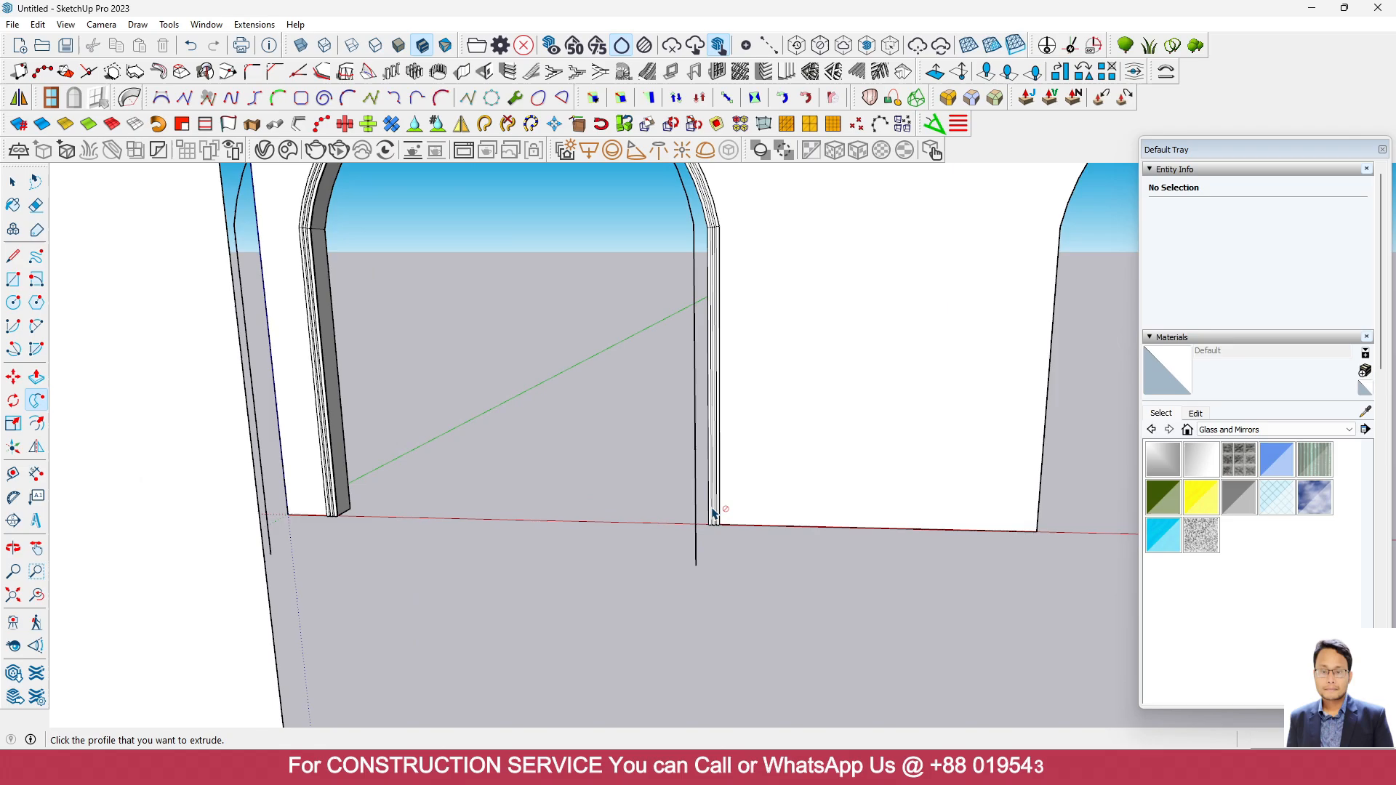
pyautogui.scroll(3, 713, 514)
pyautogui.scroll(-3, 411, 430)
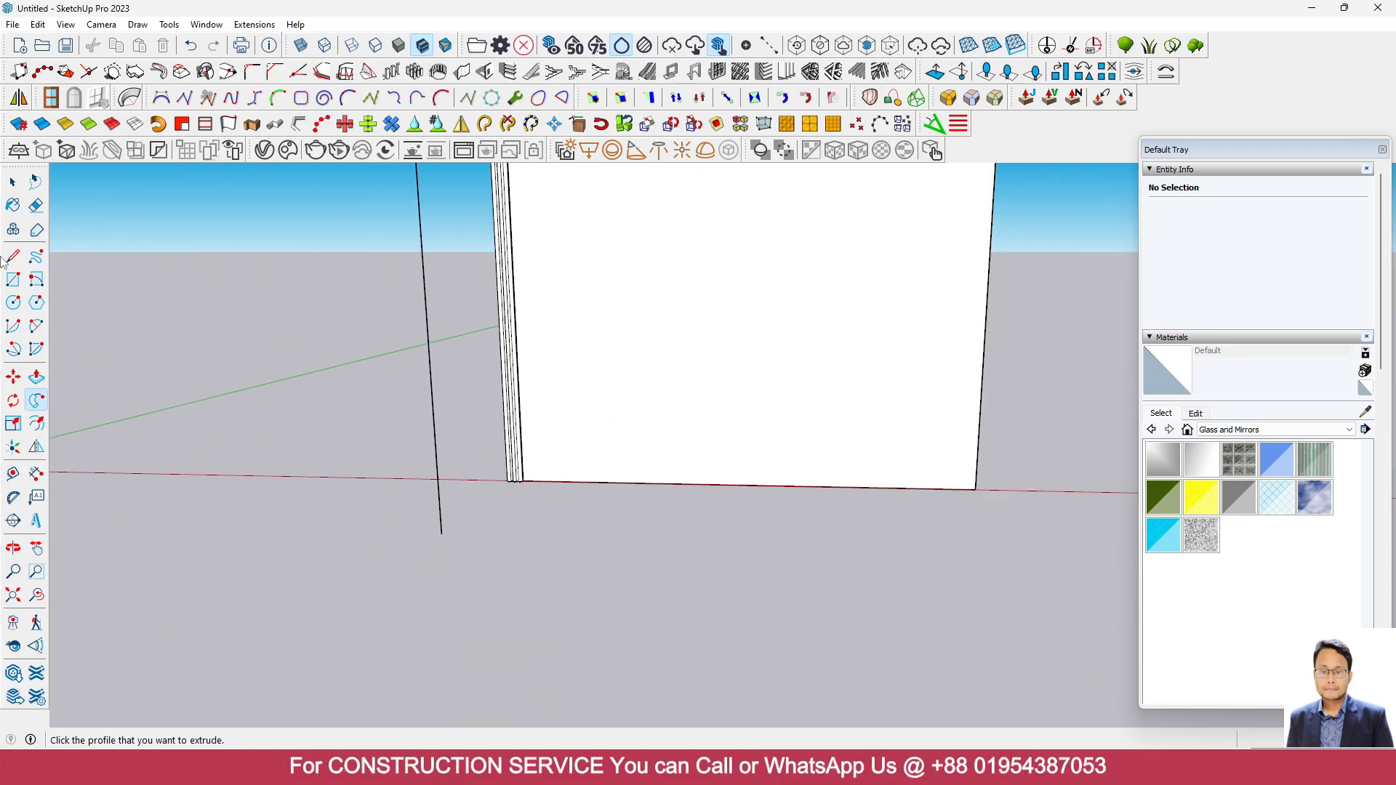
pyautogui.scroll(-2, 468, 390)
pyautogui.scroll(5, 513, 315)
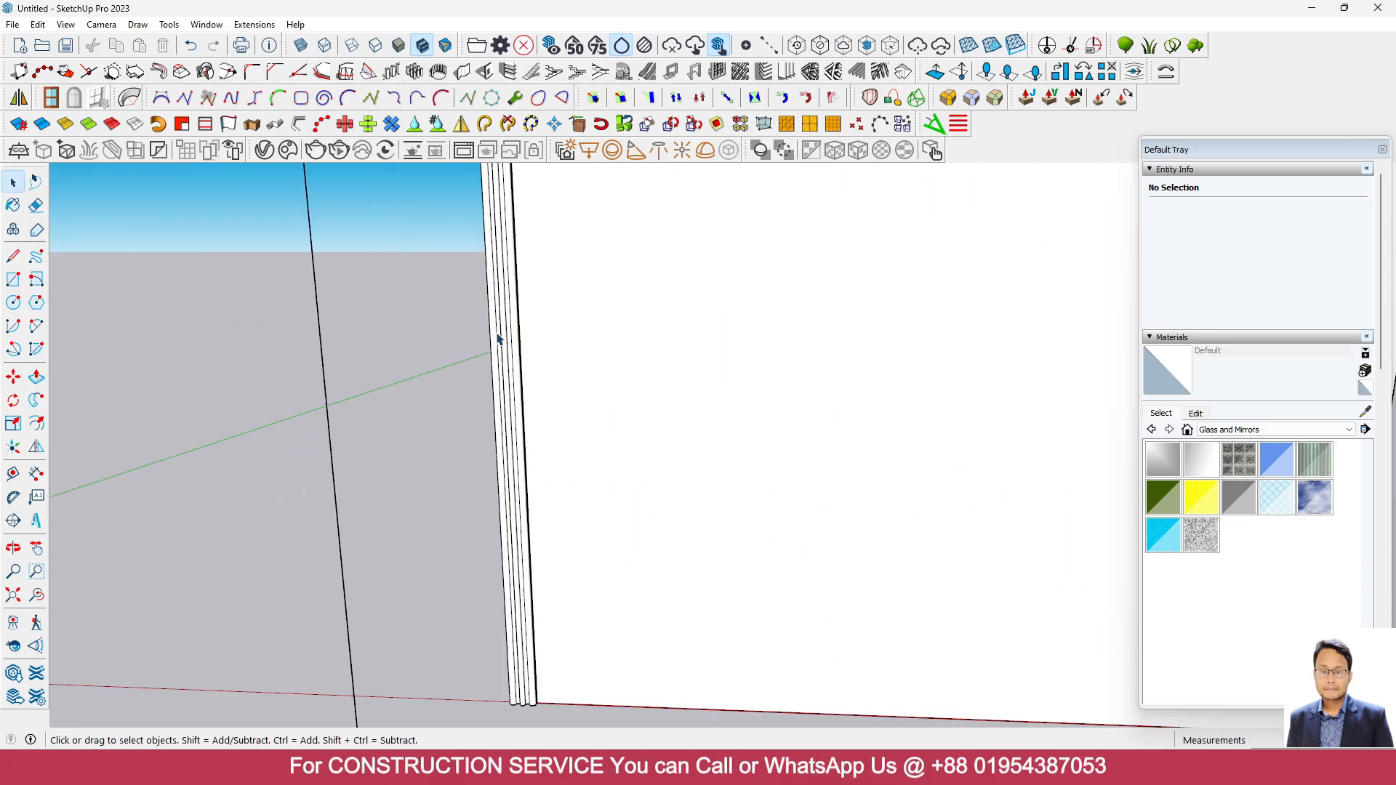
pyautogui.tripleClick(513, 315)
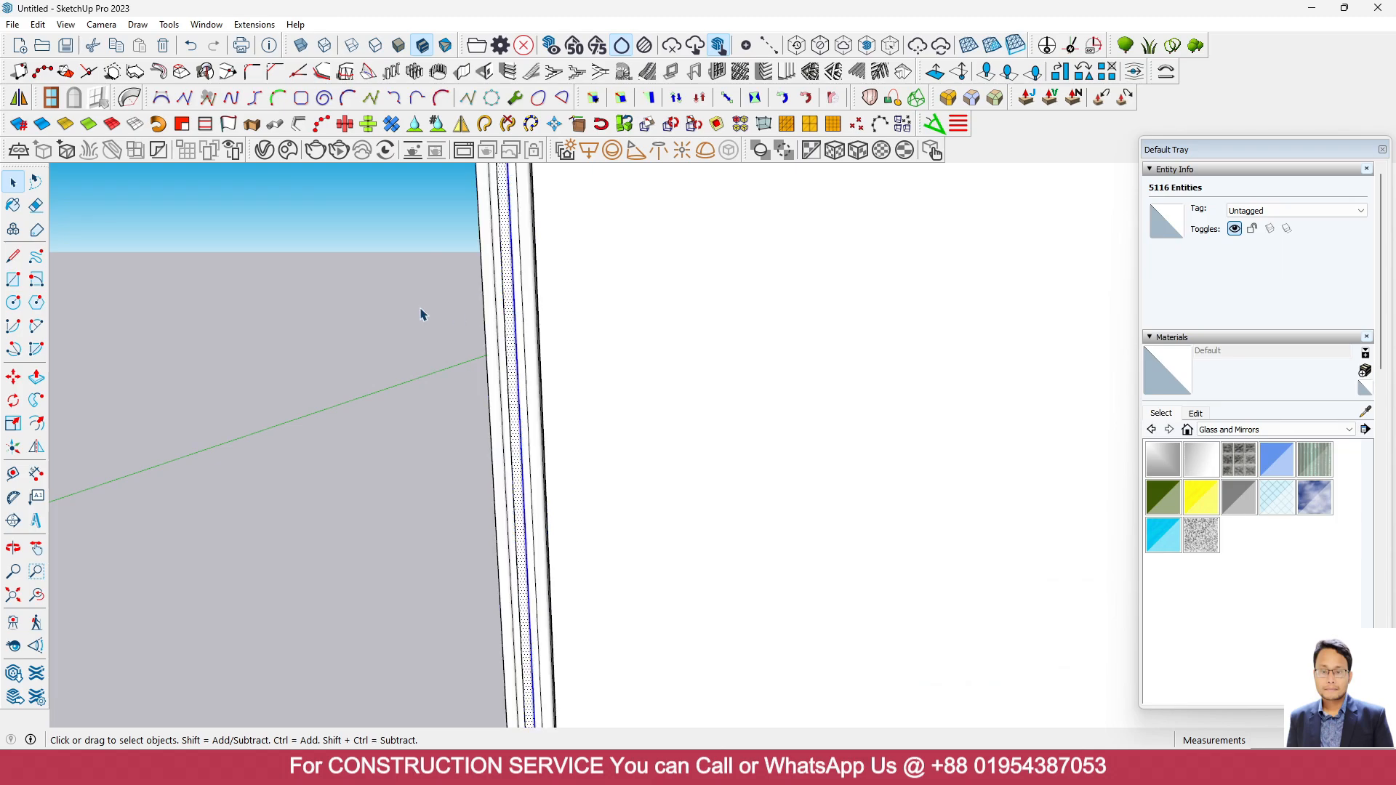
pyautogui.tripleClick(495, 304)
pyautogui.rightClick(498, 308)
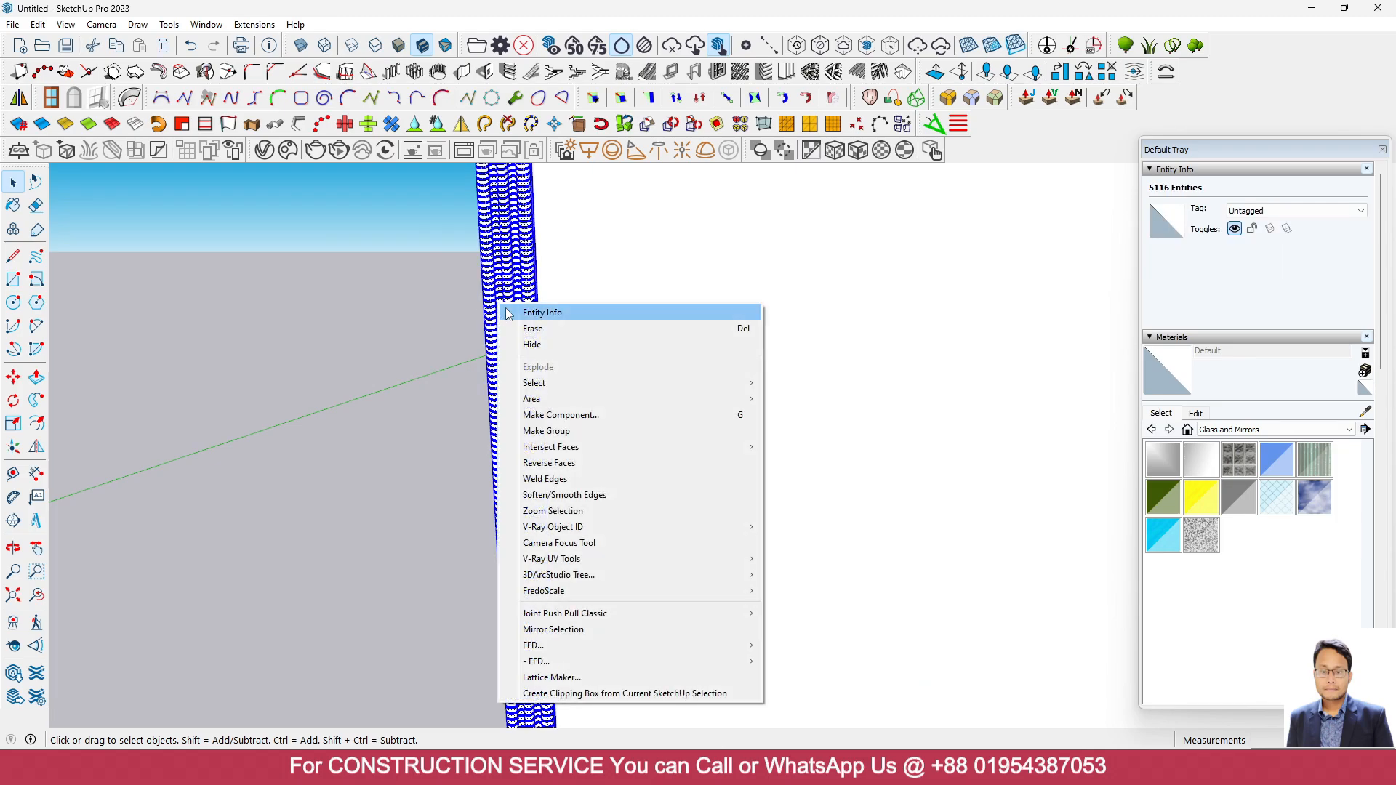
pyautogui.click(553, 342)
pyautogui.click(357, 339)
pyautogui.scroll(-8, 664, 480)
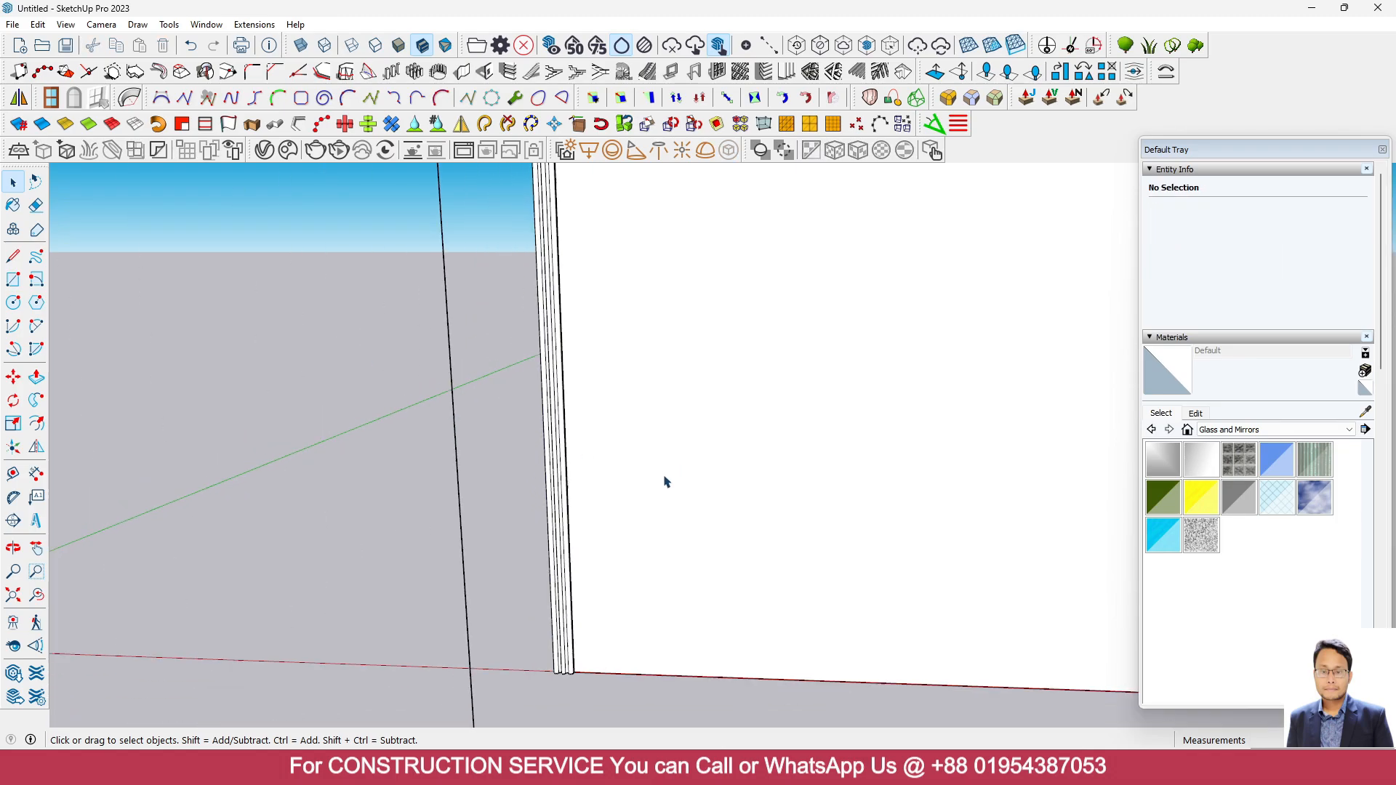
# Copy the molding group from the first opening's lower corner to the matching lower corner of the second opening
pyautogui.scroll(3, 433, 505)
pyautogui.moveTo(433, 505); pyautogui.dragTo(399, 427, button='middle')
pyautogui.scroll(4, 399, 427)
pyautogui.scroll(2, 399, 427)
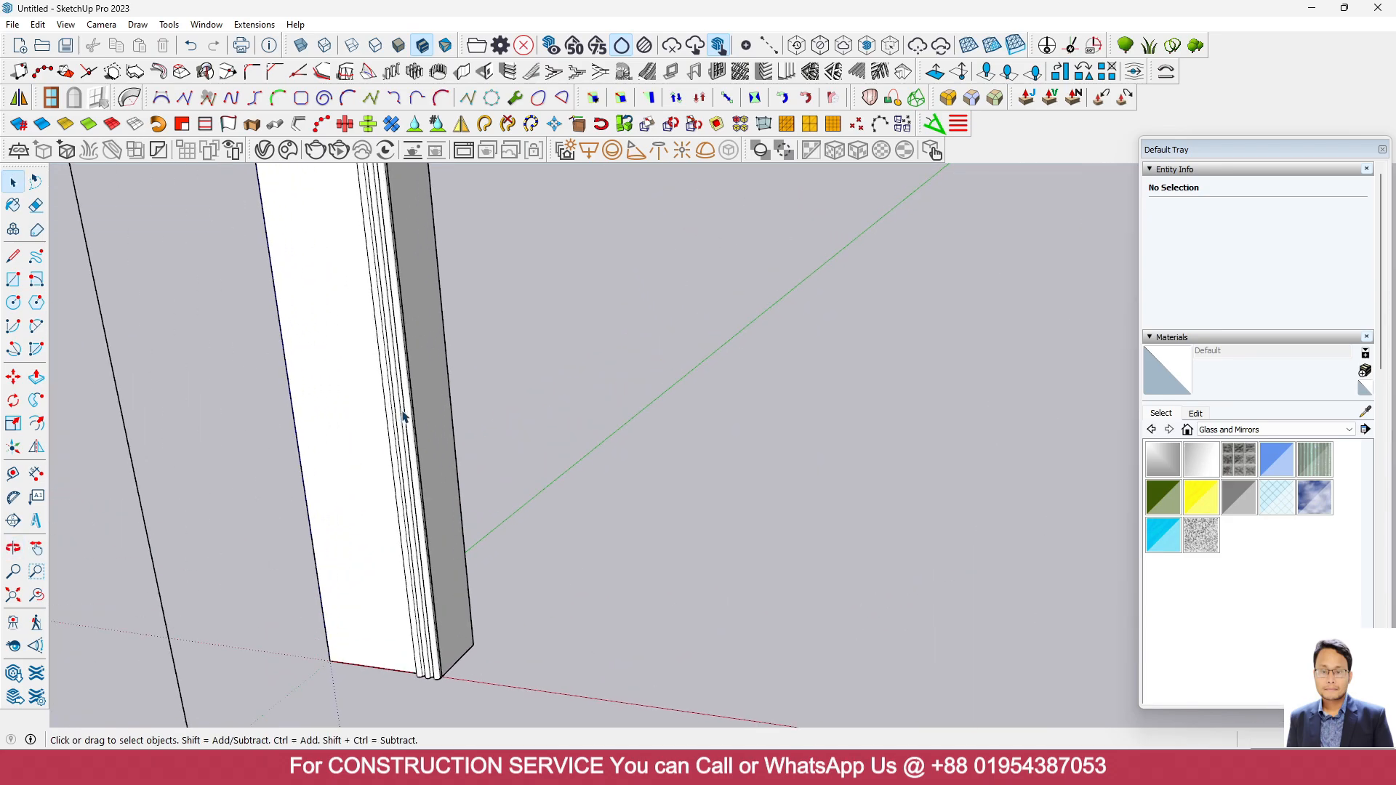
pyautogui.click(404, 411)
pyautogui.press('m')
pyautogui.scroll(1, 449, 695)
pyautogui.scroll(2, 450, 695)
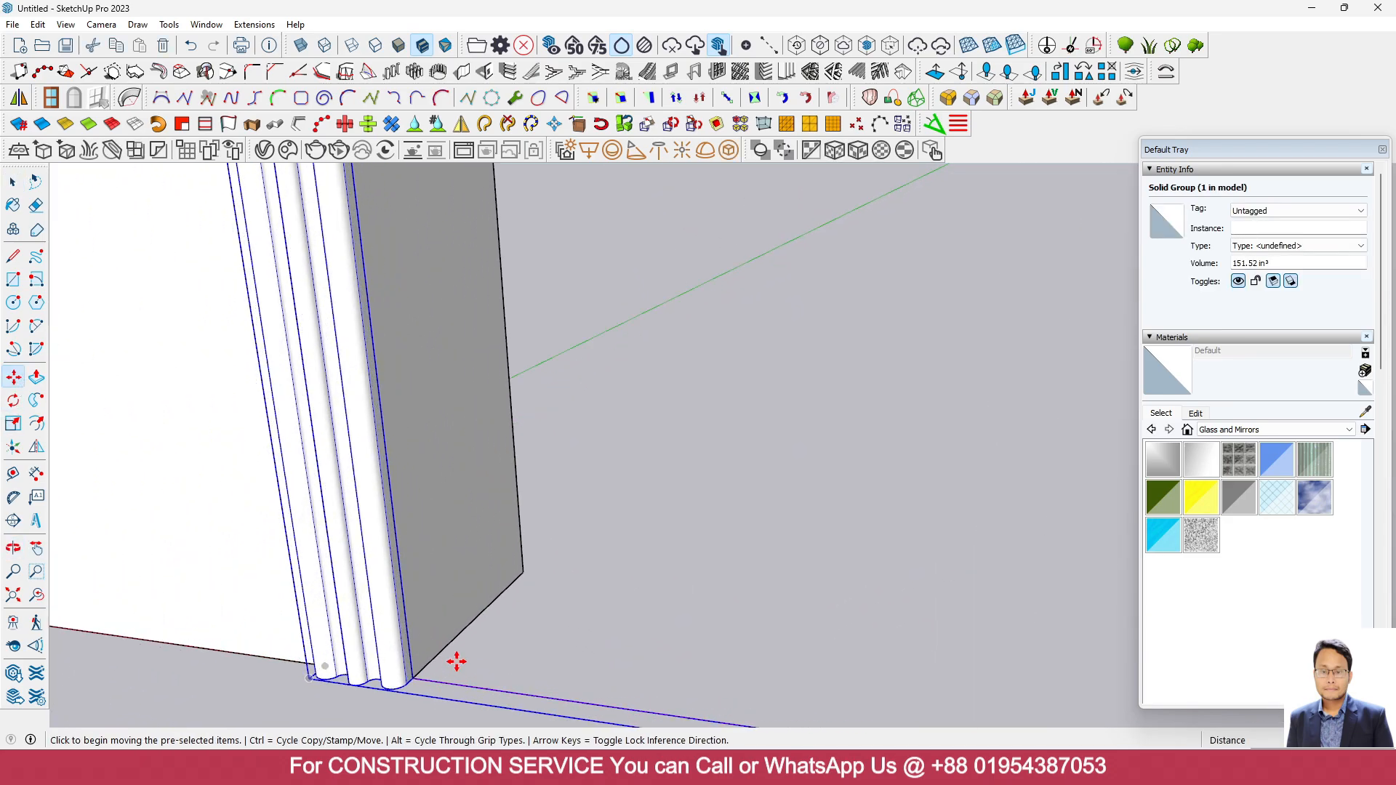
pyautogui.moveTo(455, 658); pyautogui.dragTo(395, 645, button='middle')
pyautogui.press('ctrl')
pyautogui.click(394, 638)
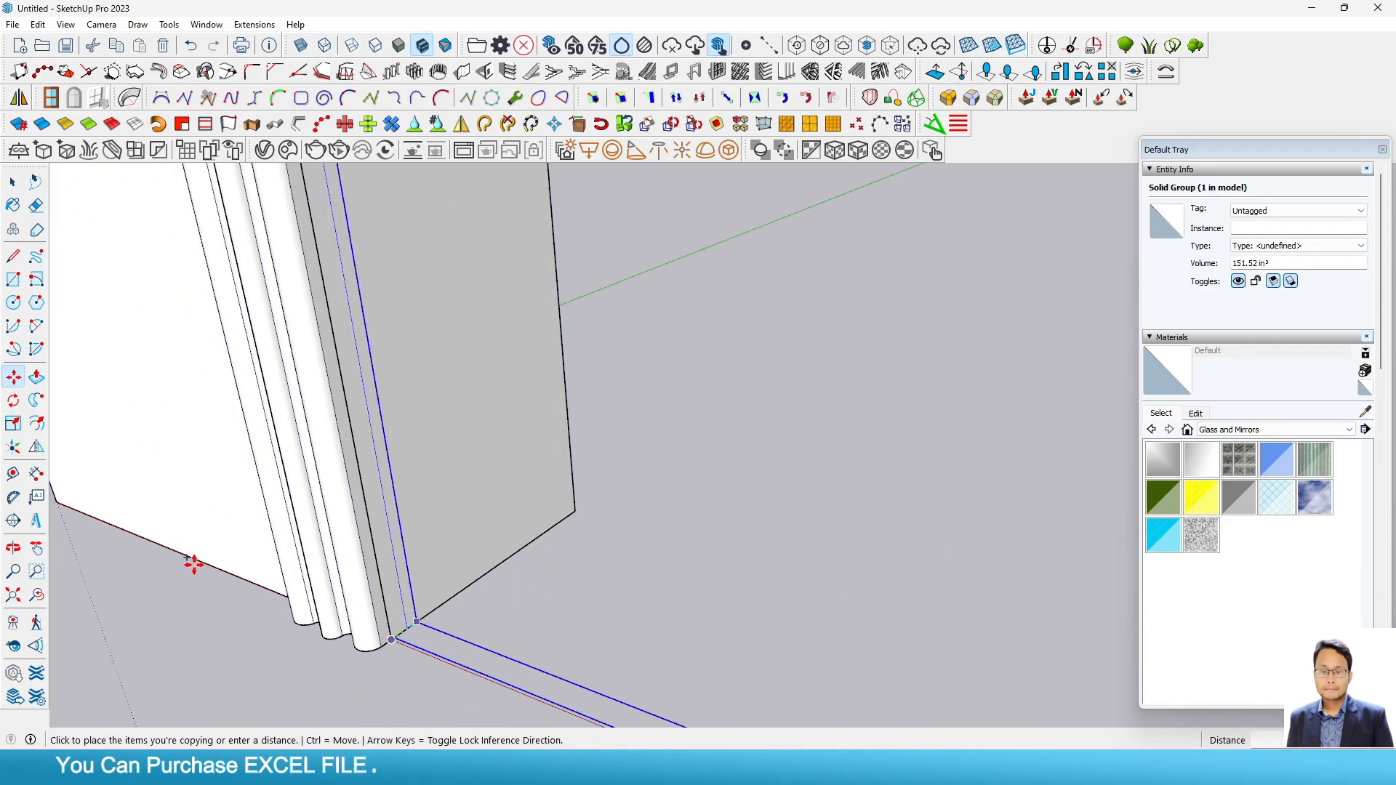
pyautogui.scroll(-5, 178, 508)
pyautogui.scroll(3, 530, 592)
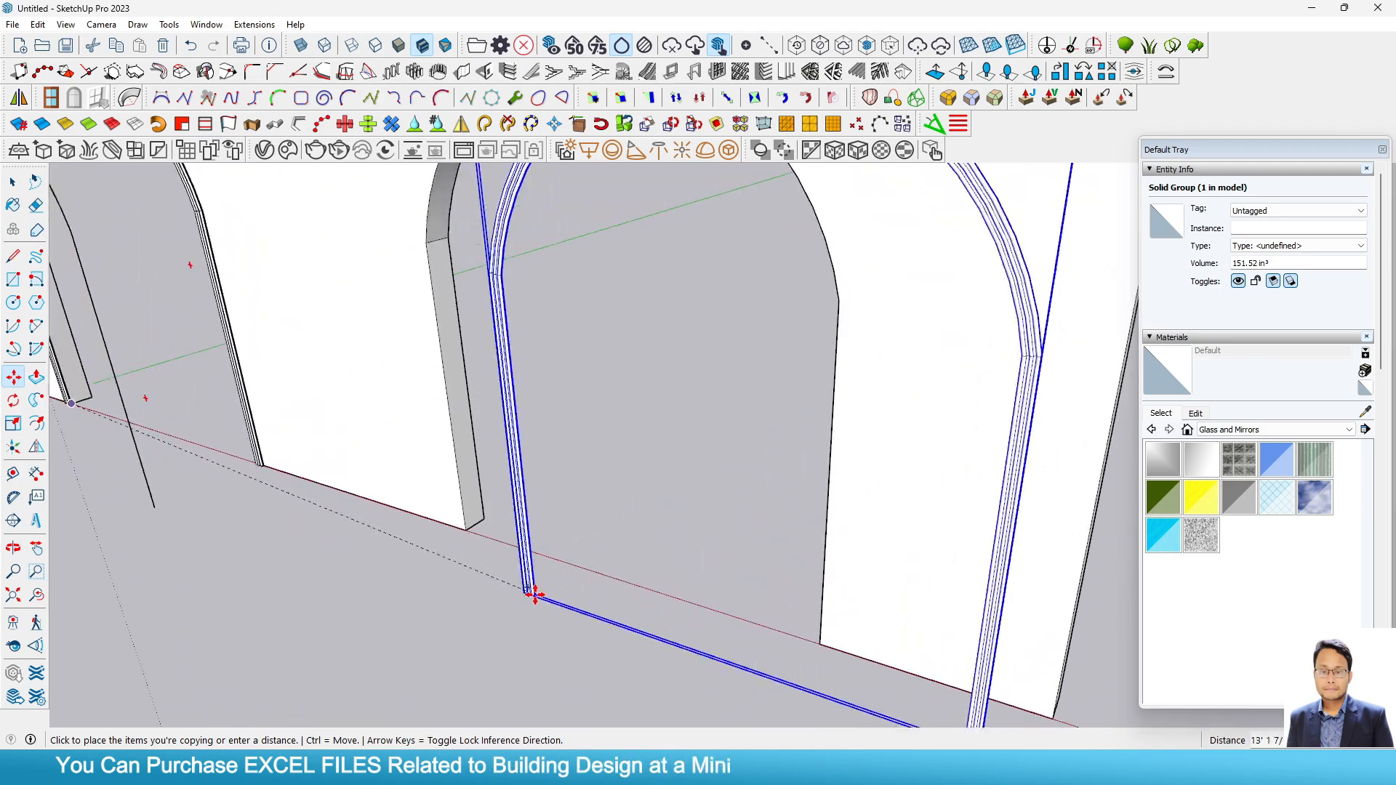
pyautogui.scroll(4, 439, 543)
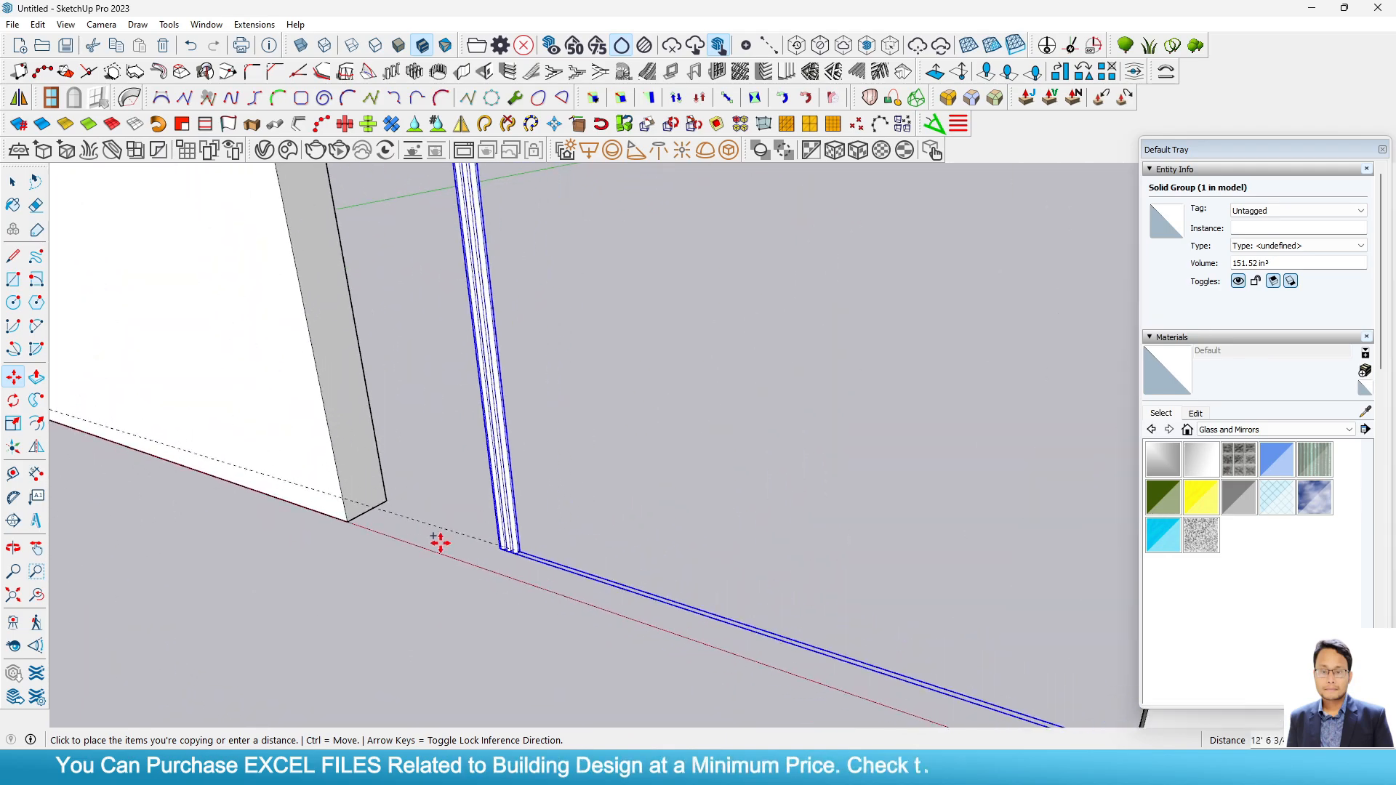
pyautogui.click(275, 507)
pyautogui.click(14, 182)
pyautogui.click(235, 617)
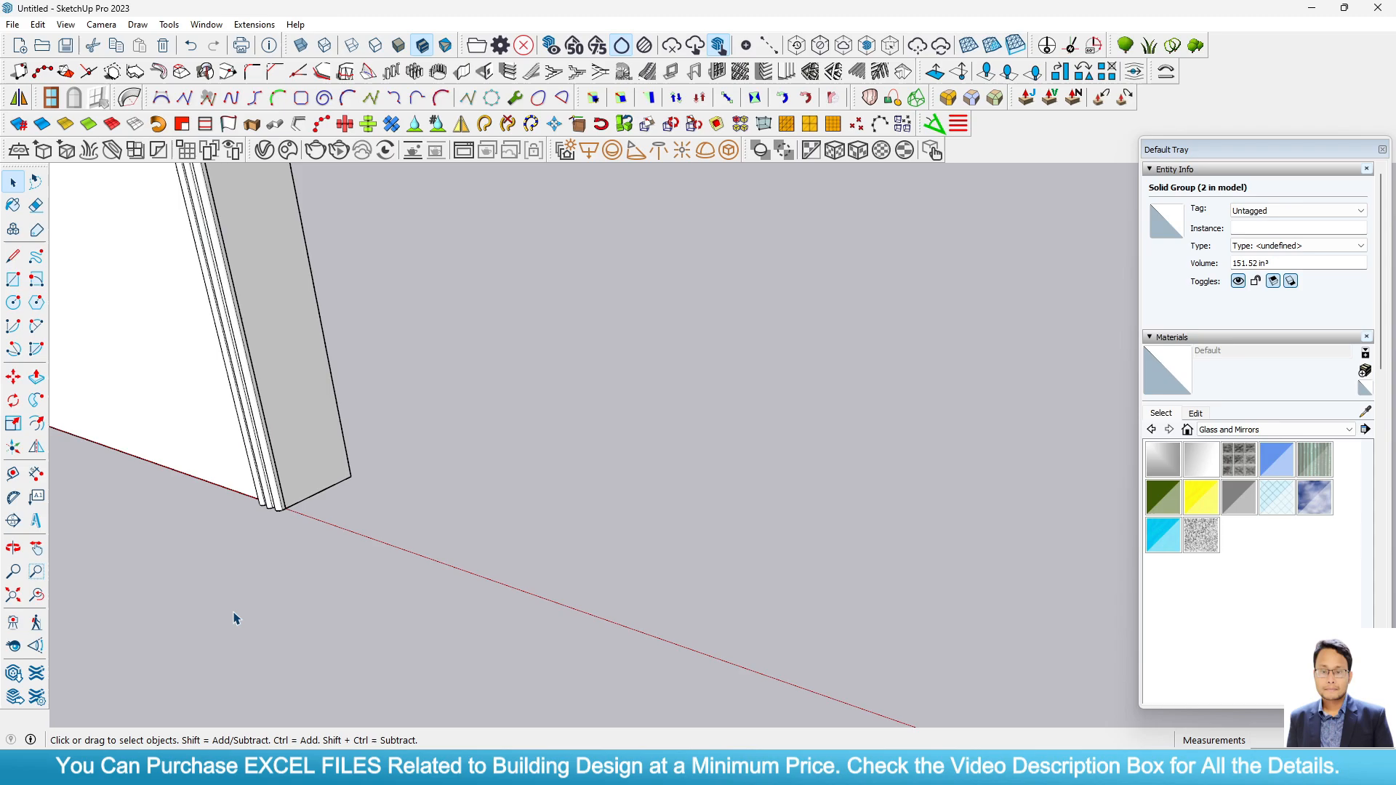
# Delete the freestanding arch path line in front of the wall
pyautogui.scroll(-6, 561, 582)
pyautogui.scroll(-2, 412, 534)
pyautogui.moveTo(568, 566); pyautogui.dragTo(415, 281, button='middle')
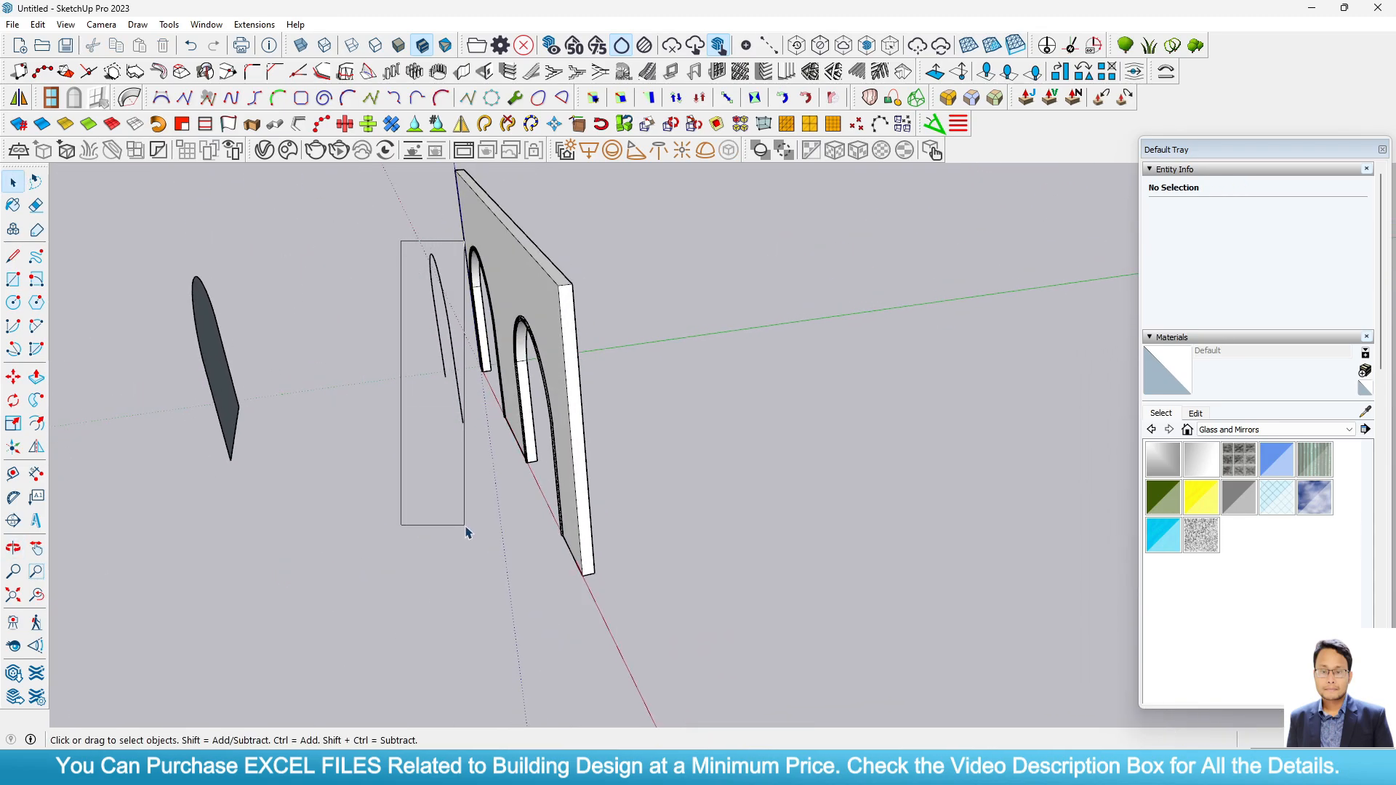
pyautogui.press('Delete')
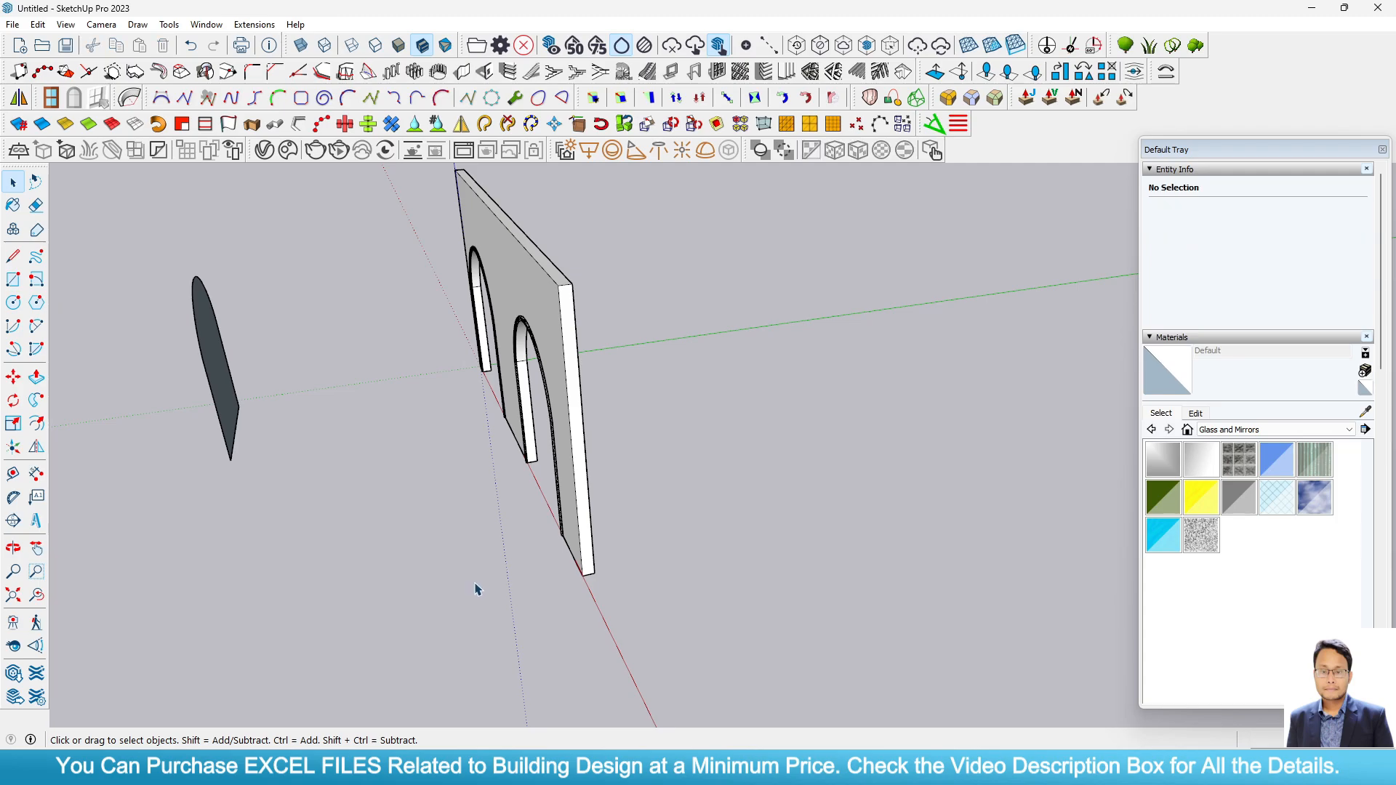
# Copy the freestanding arched face into the first opening, from its lower corner to the bottom endpoint of the molding
pyautogui.moveTo(297, 561); pyautogui.dragTo(784, 478, button='middle')
pyautogui.scroll(-3, 783, 477)
pyautogui.scroll(-2, 624, 655)
pyautogui.scroll(6, 717, 577)
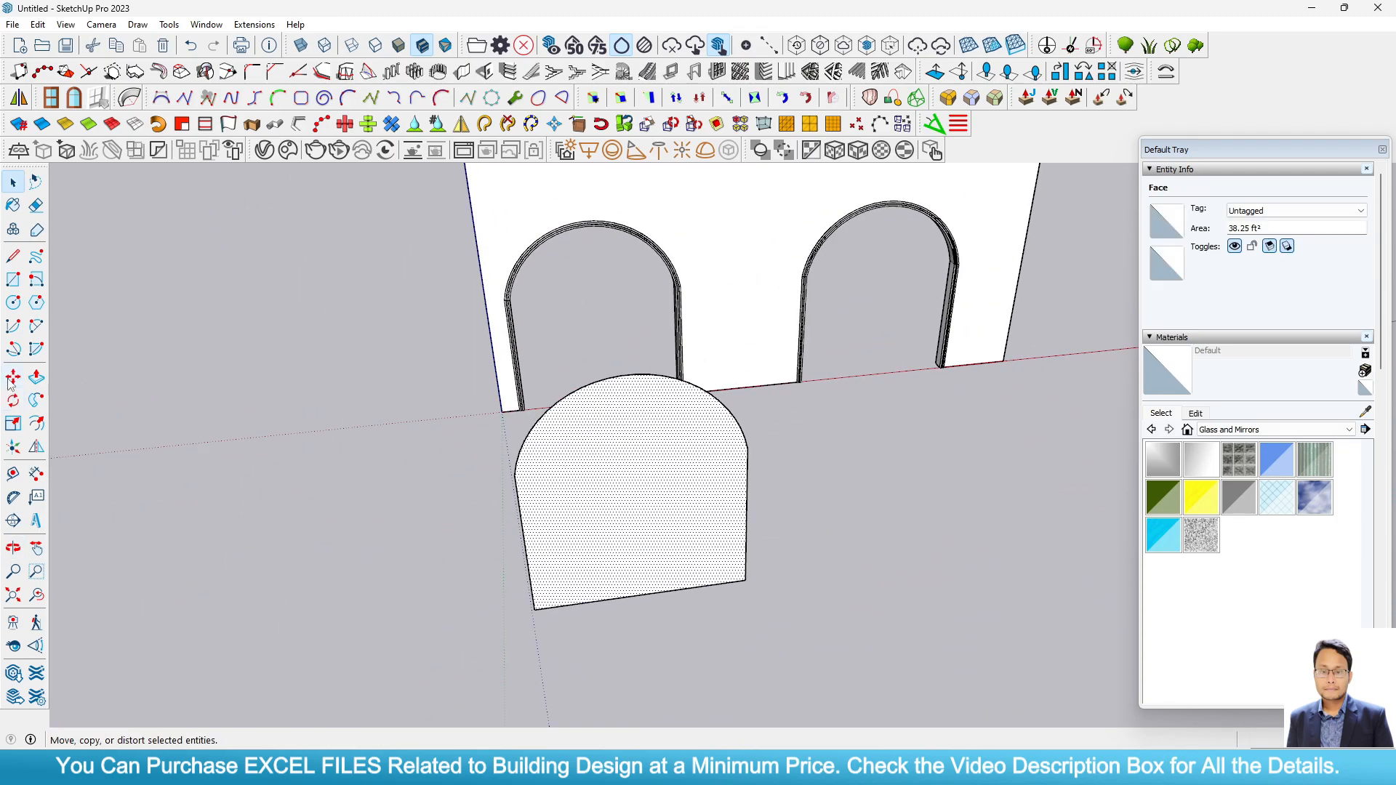
pyautogui.click(14, 377)
pyautogui.scroll(3, 564, 631)
pyautogui.click(544, 608)
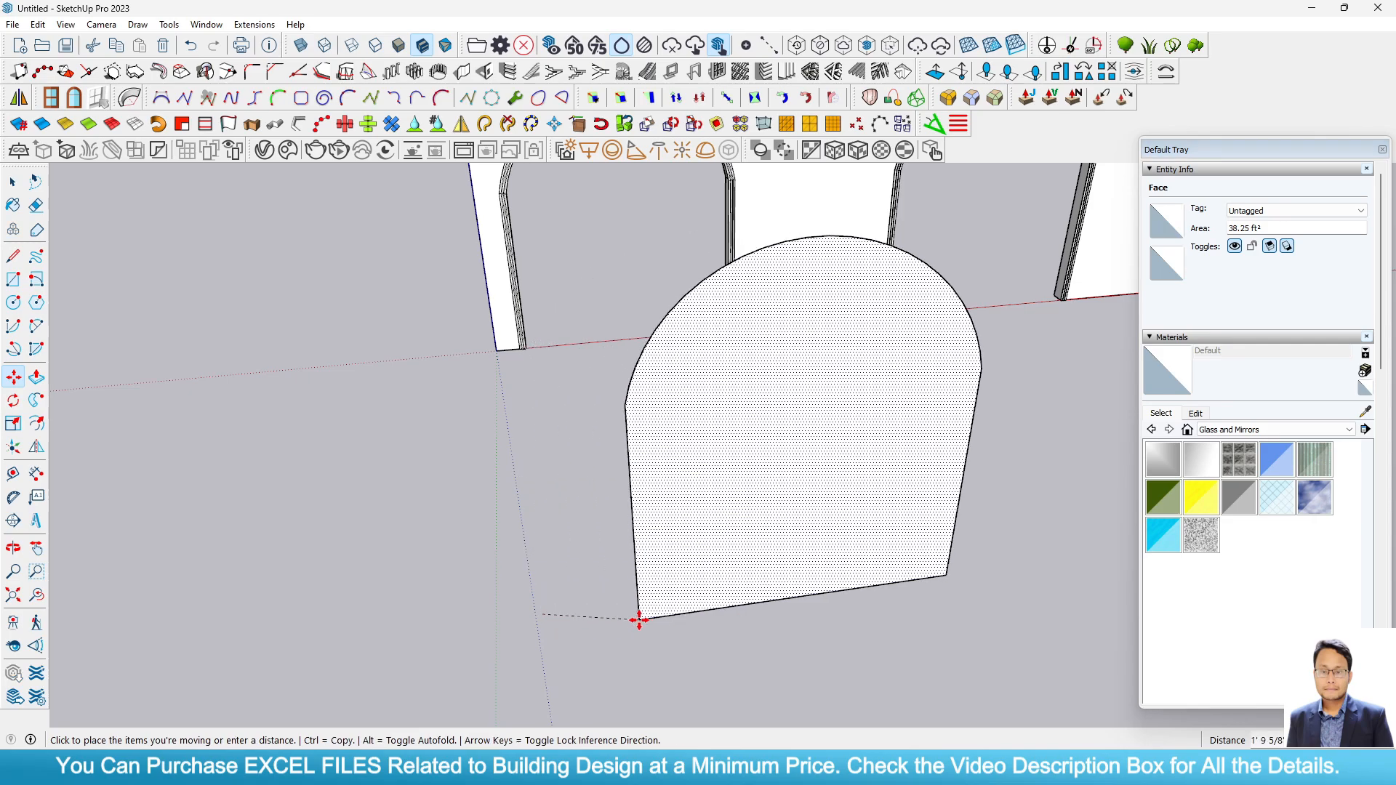
pyautogui.press('Escape')
pyautogui.press('ctrl')
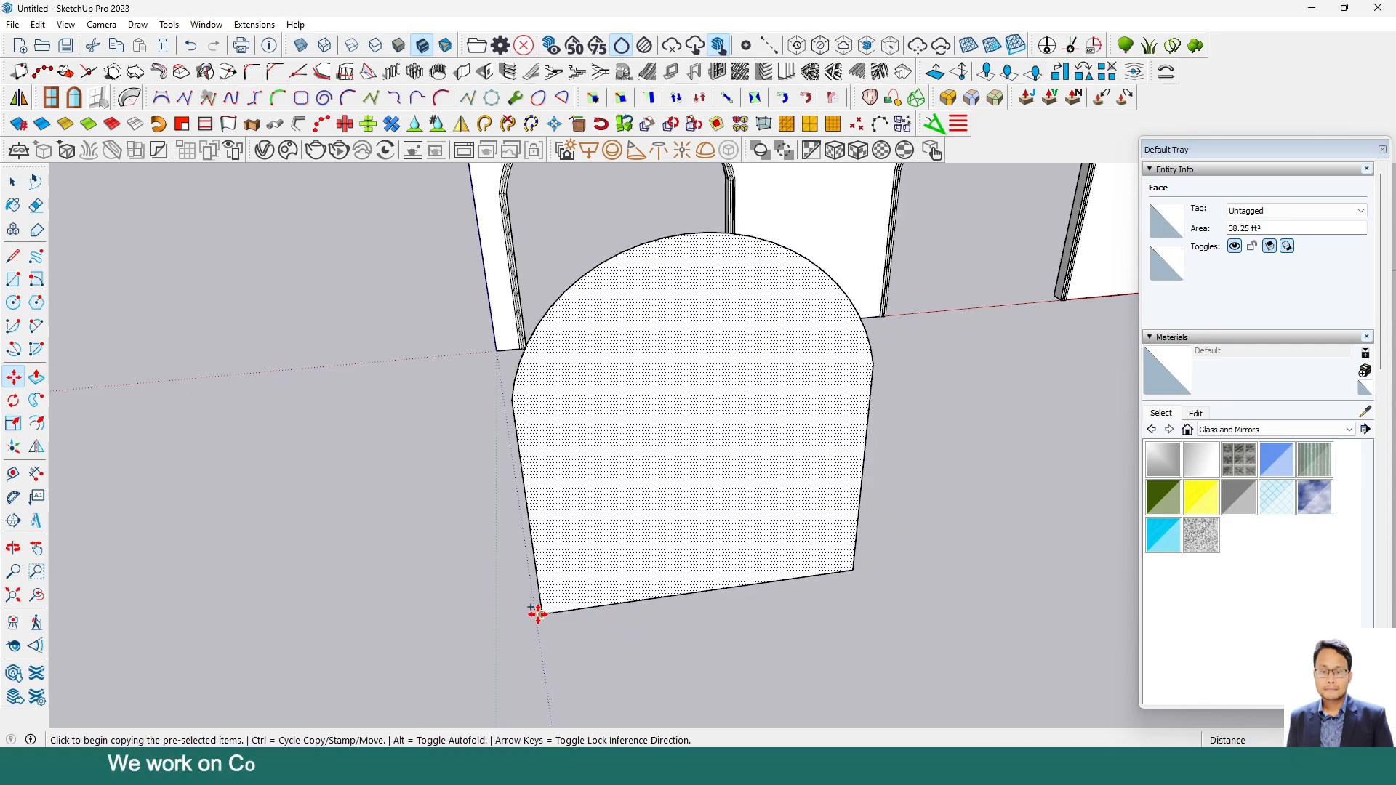
pyautogui.click(543, 615)
pyautogui.scroll(-4, 320, 670)
pyautogui.moveTo(1076, 421); pyautogui.dragTo(882, 439, button='middle')
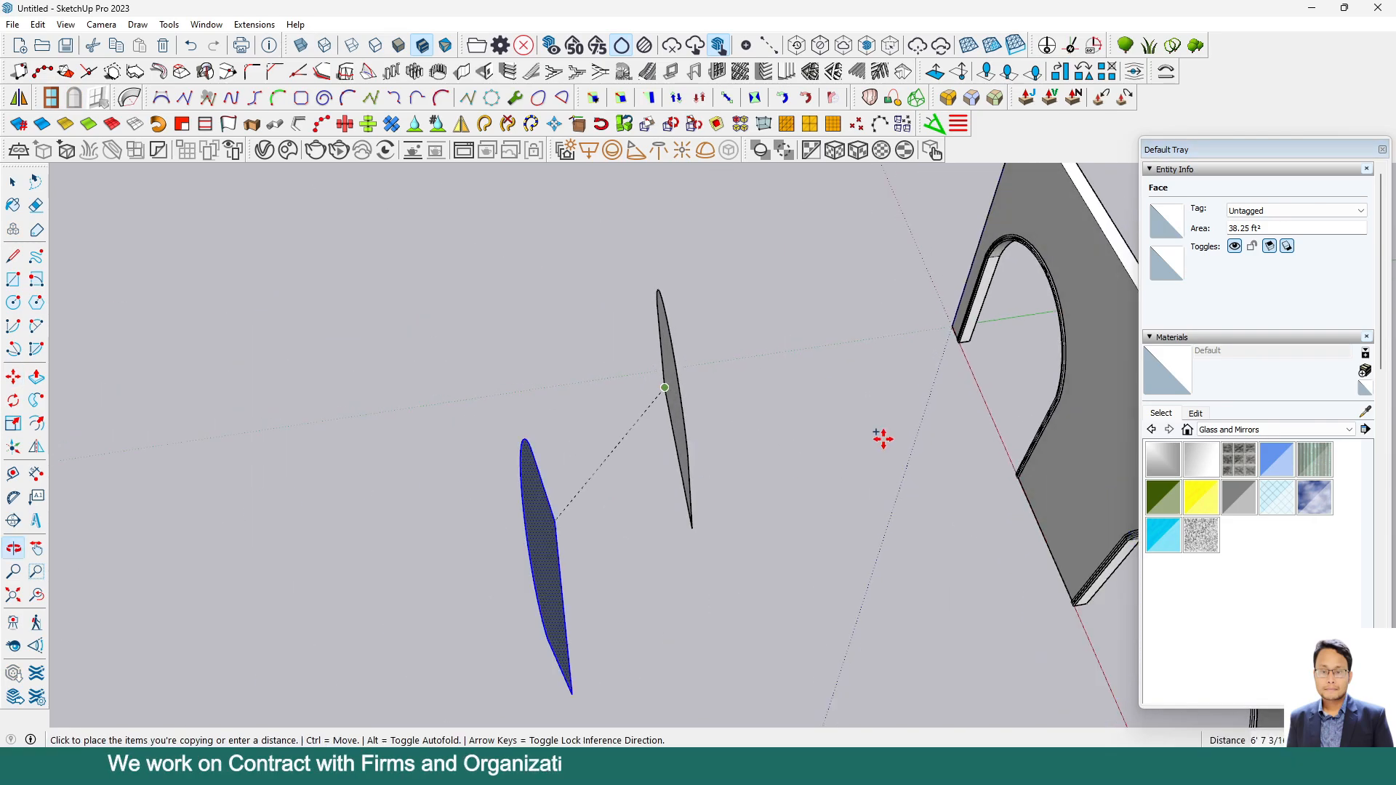
pyautogui.scroll(2, 1018, 324)
pyautogui.scroll(5, 945, 349)
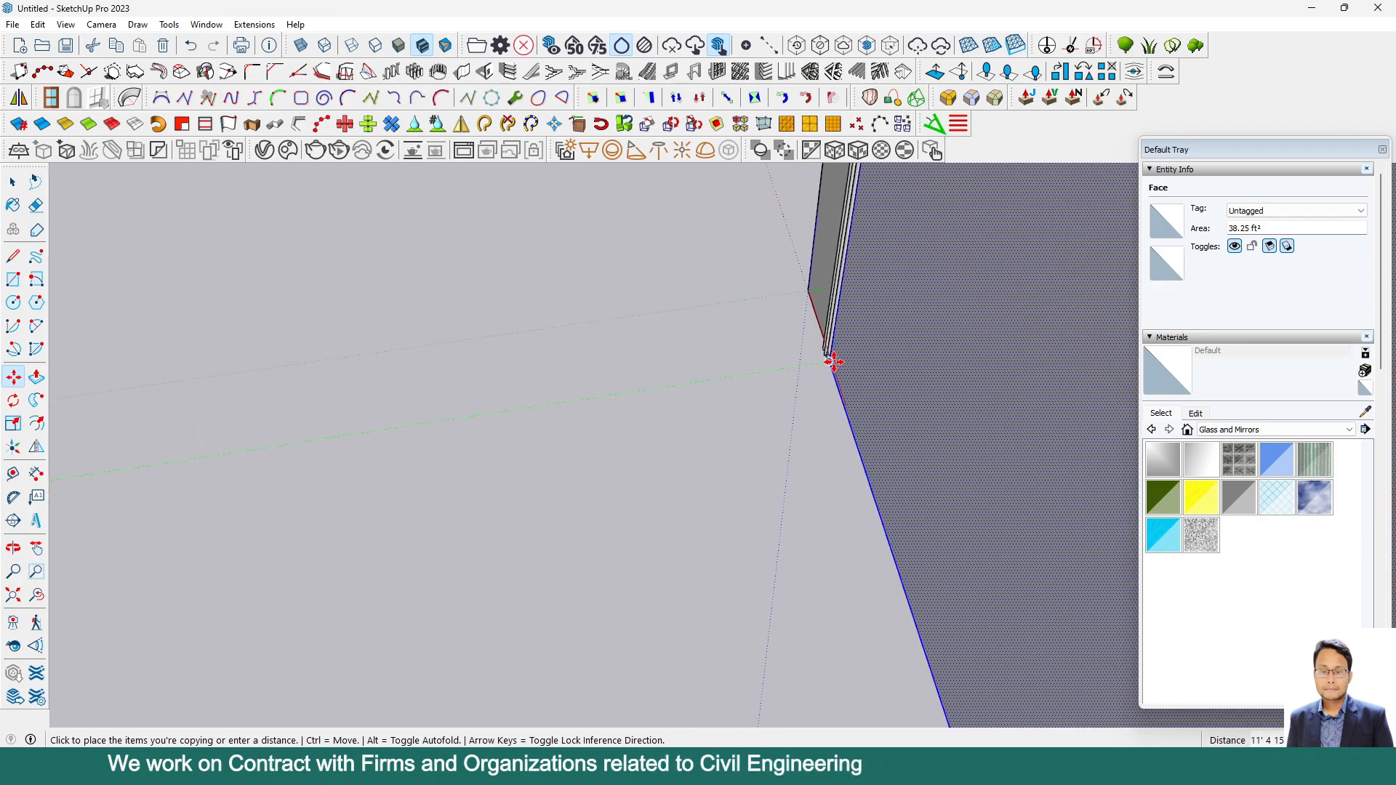
pyautogui.scroll(3, 838, 354)
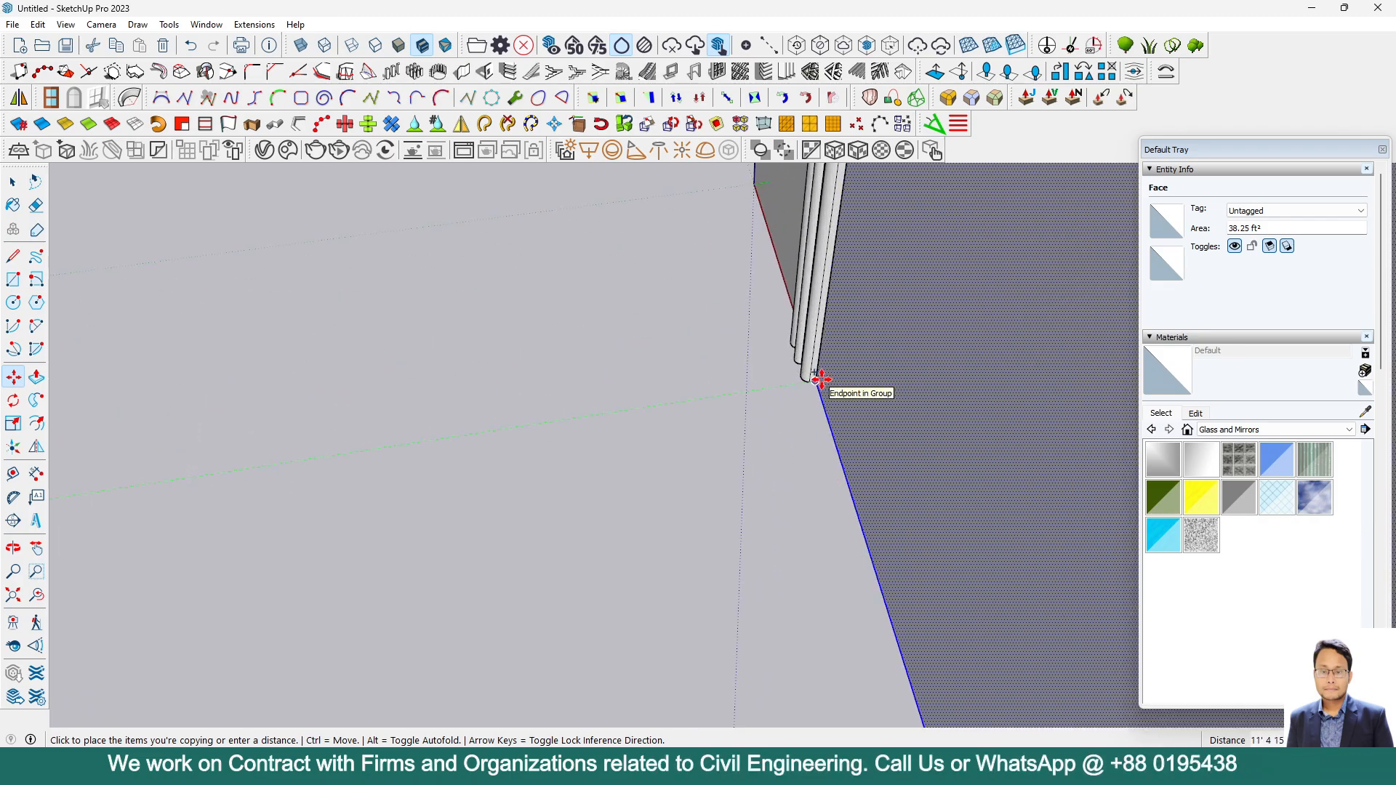
pyautogui.click(818, 379)
pyautogui.scroll(-3, 684, 375)
pyautogui.moveTo(718, 491); pyautogui.dragTo(945, 476, button='middle')
pyautogui.scroll(4, 698, 366)
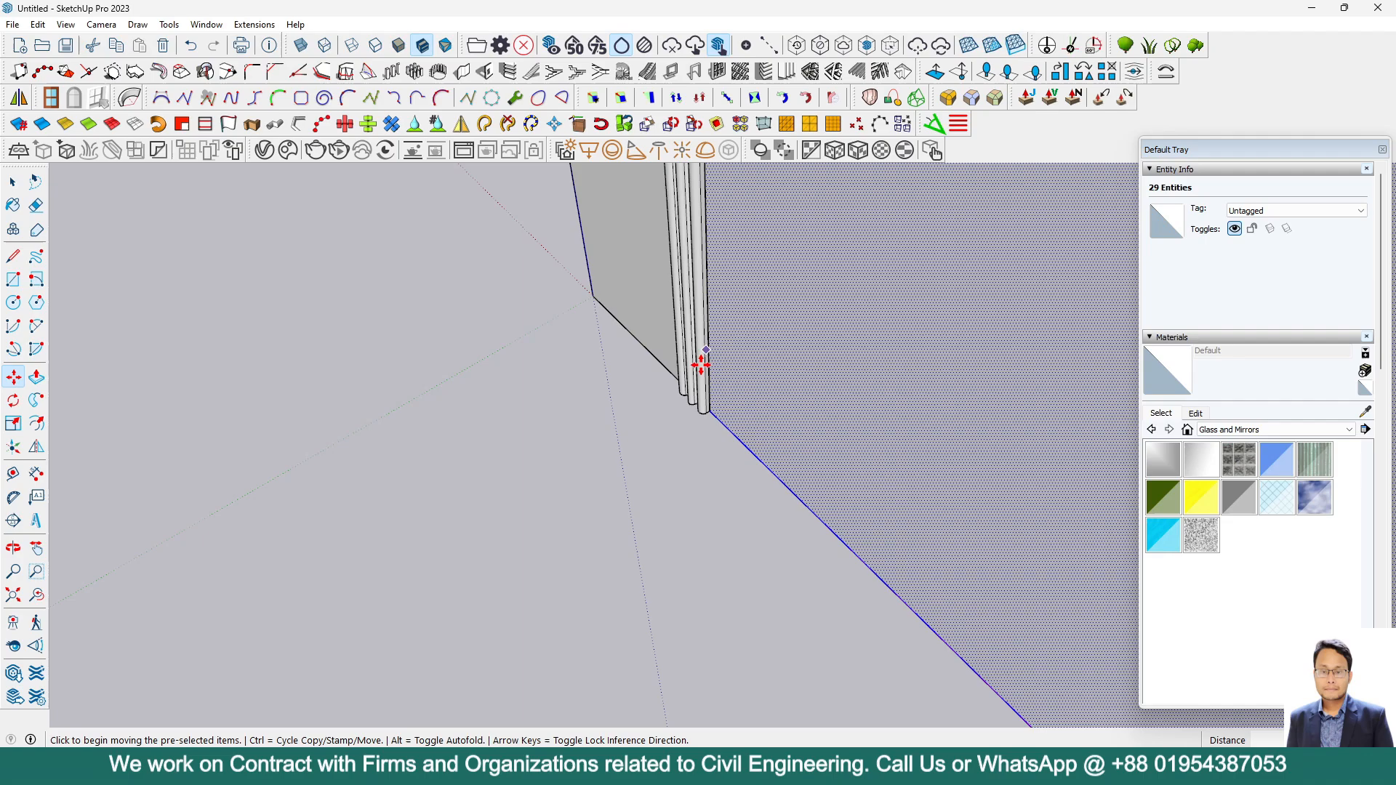
# Copy the selected arched face 11' along the wall, from the first opening's molding endpoint to the matching endpoint in the second opening
pyautogui.press('ctrl')
pyautogui.click(683, 418)
pyautogui.scroll(-7, 795, 532)
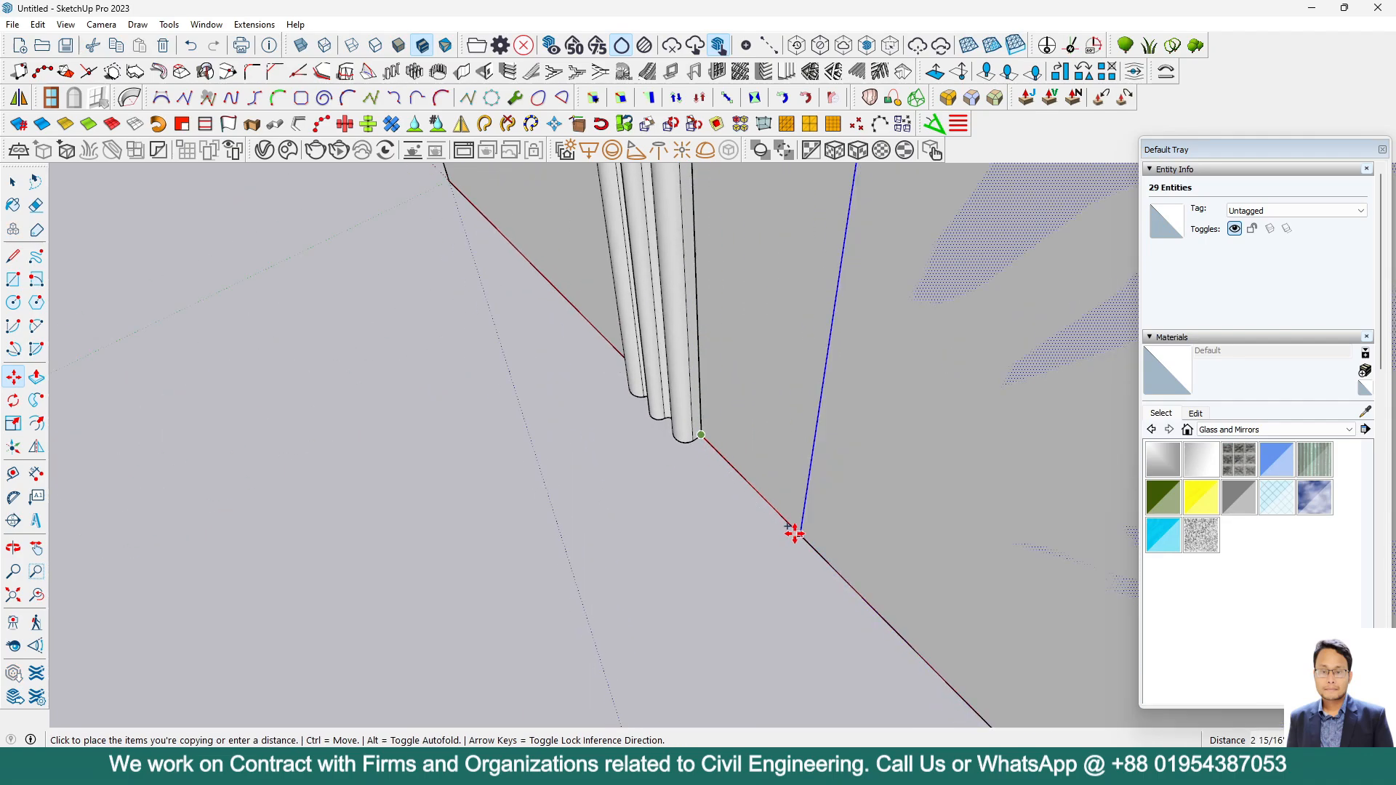
pyautogui.scroll(-8, 511, 362)
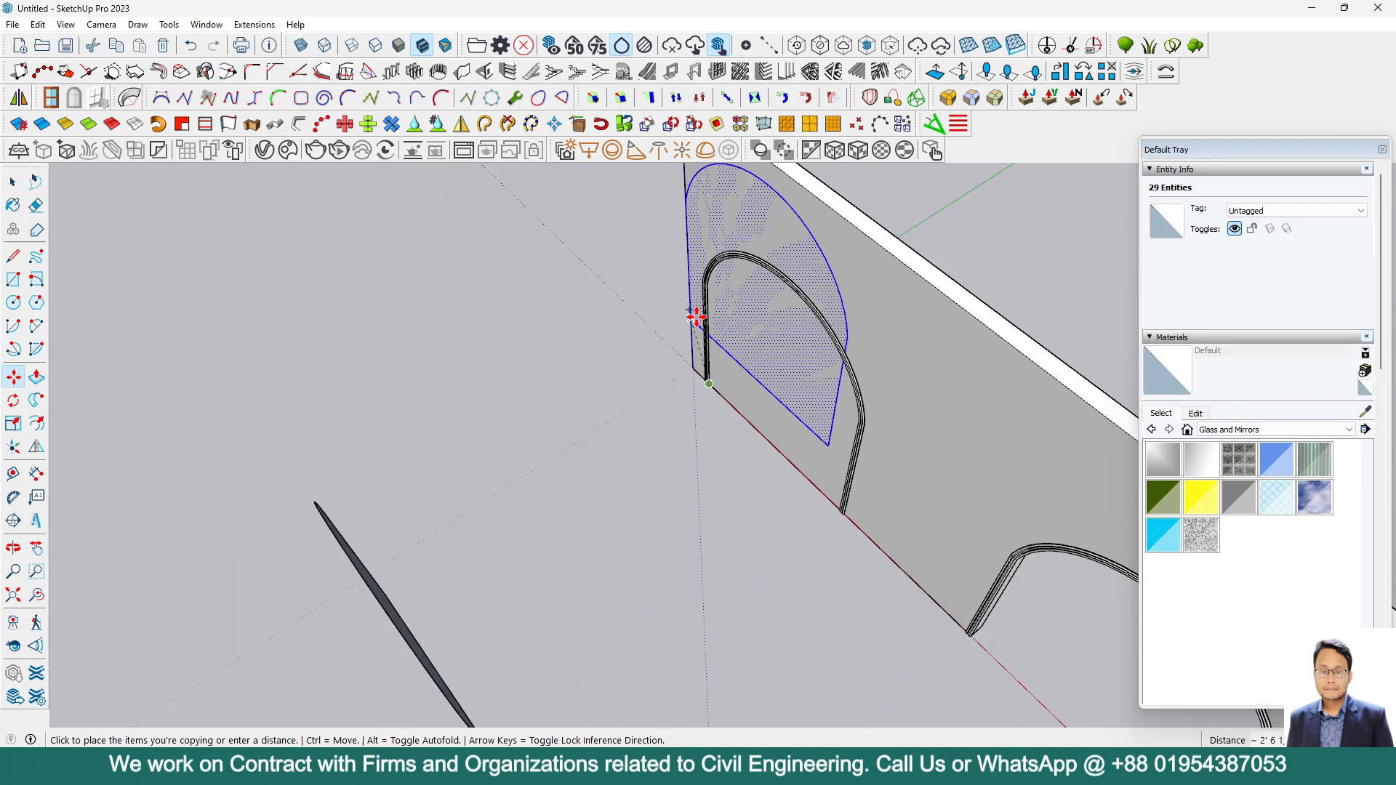
pyautogui.scroll(6, 883, 509)
pyautogui.scroll(3, 858, 483)
pyautogui.scroll(8, 790, 477)
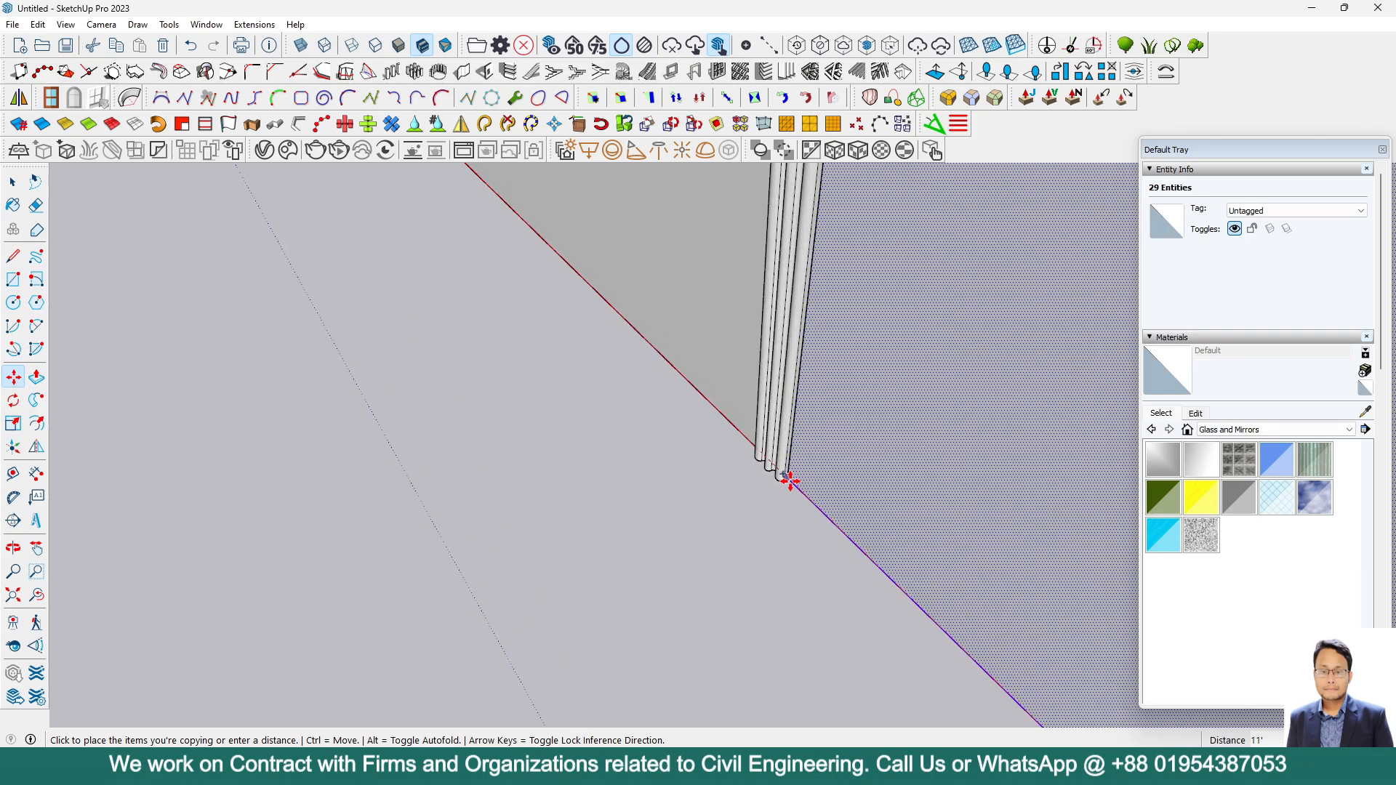
pyautogui.click(776, 474)
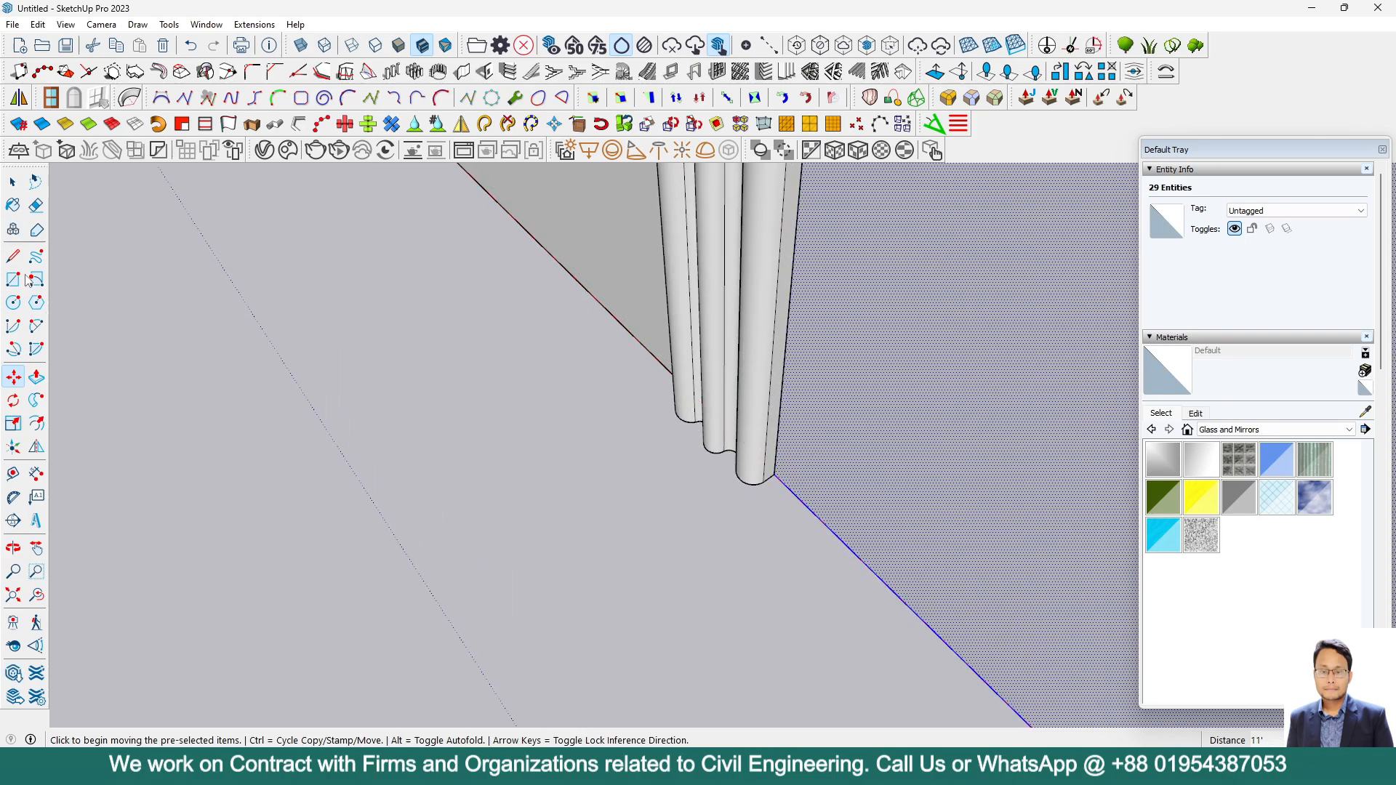
pyautogui.click(13, 181)
pyautogui.click(187, 273)
# Delete the freestanding arched face standing in front of the wall
pyautogui.scroll(-5, 344, 400)
pyautogui.scroll(-10, 678, 382)
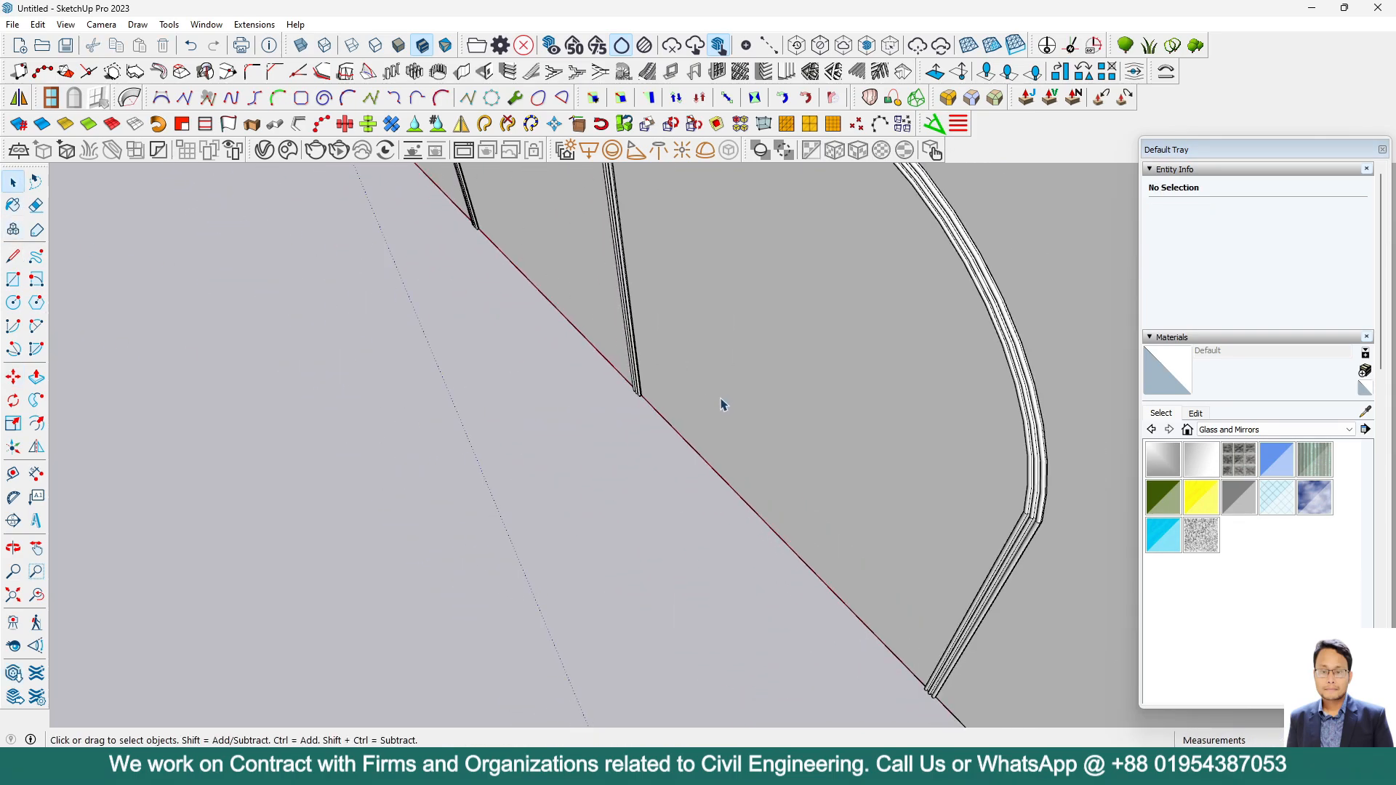
pyautogui.moveTo(637, 453); pyautogui.dragTo(316, 262, button='middle')
pyautogui.moveTo(316, 262); pyautogui.dragTo(490, 530)
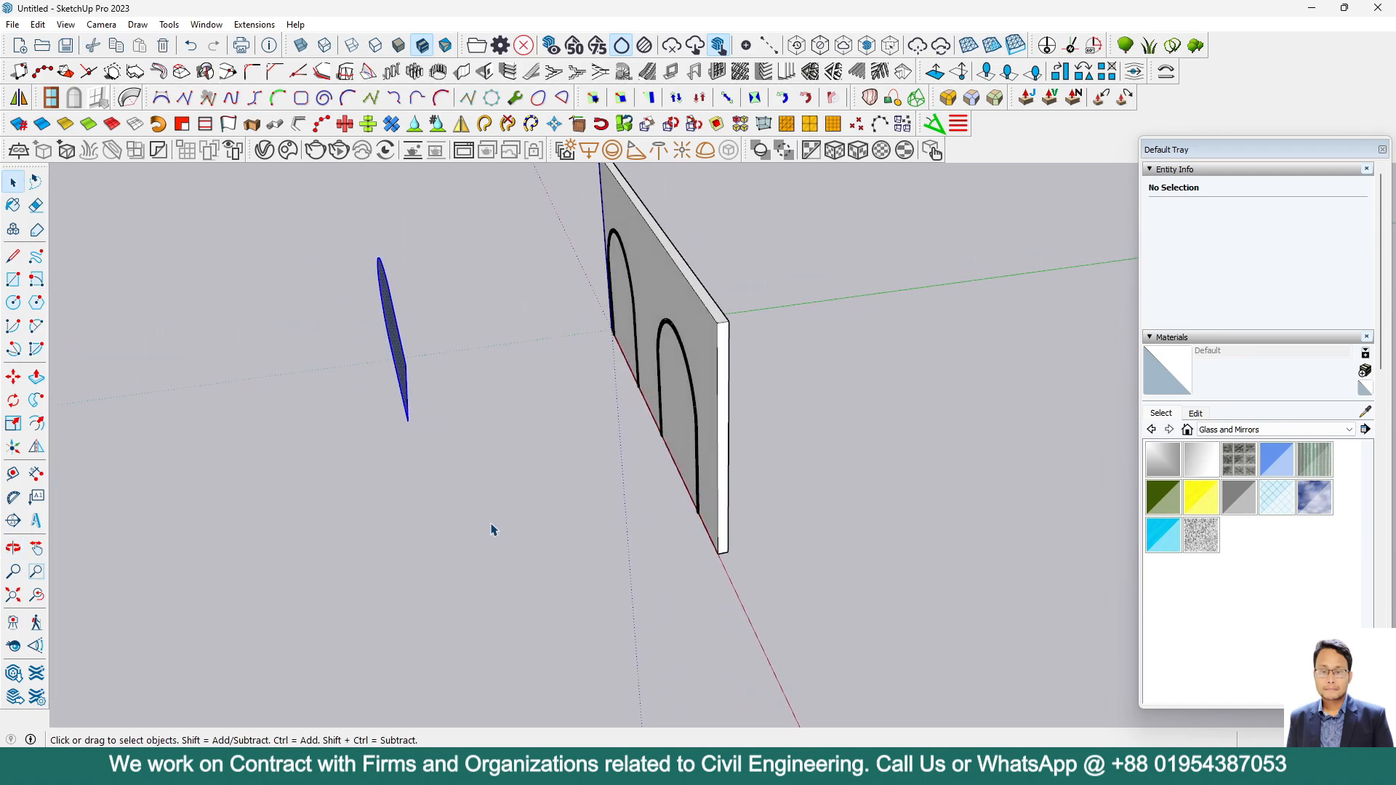
pyautogui.press('Delete')
# Offset the outline of the arched face in the first opening 1.5' inward
pyautogui.moveTo(762, 572); pyautogui.dragTo(997, 536, button='middle')
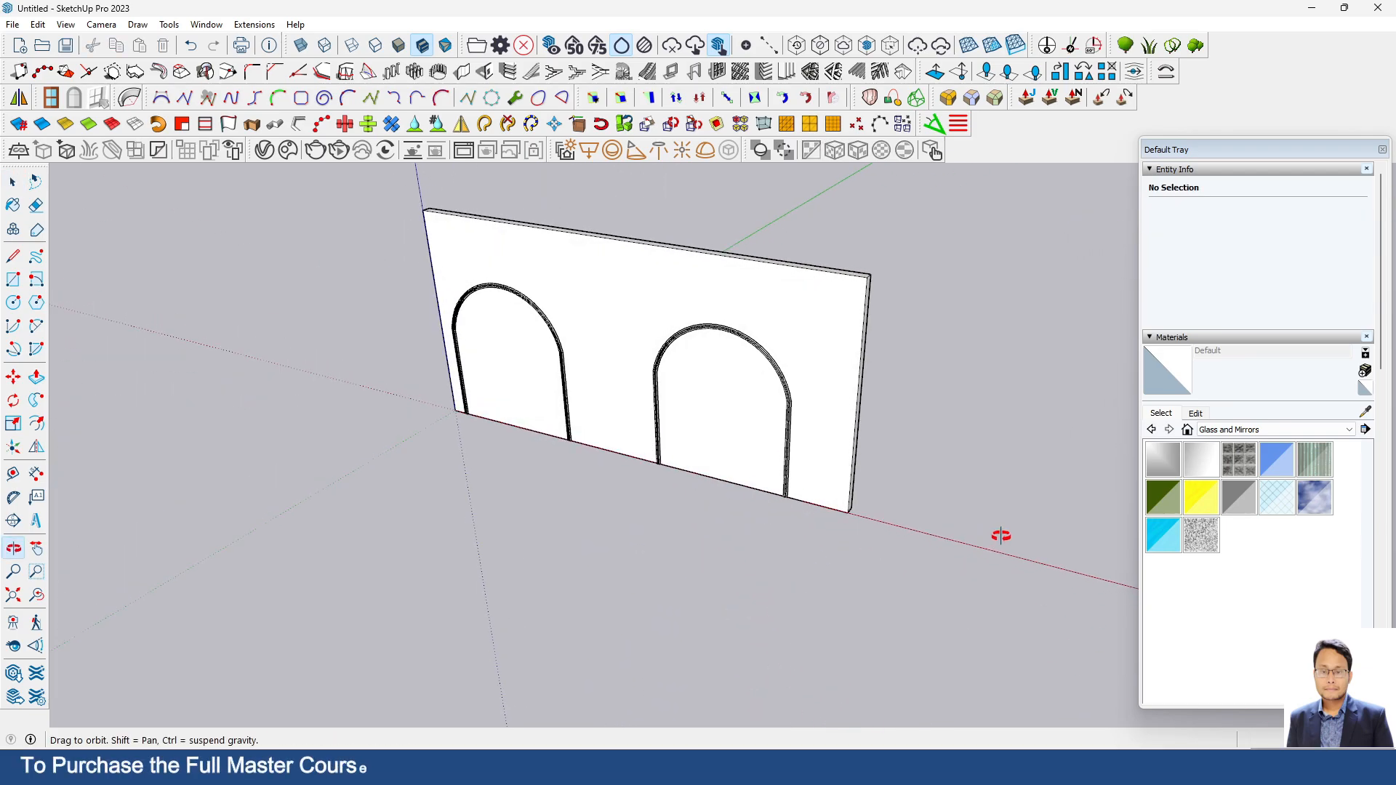
pyautogui.scroll(8, 523, 446)
pyautogui.click(432, 393)
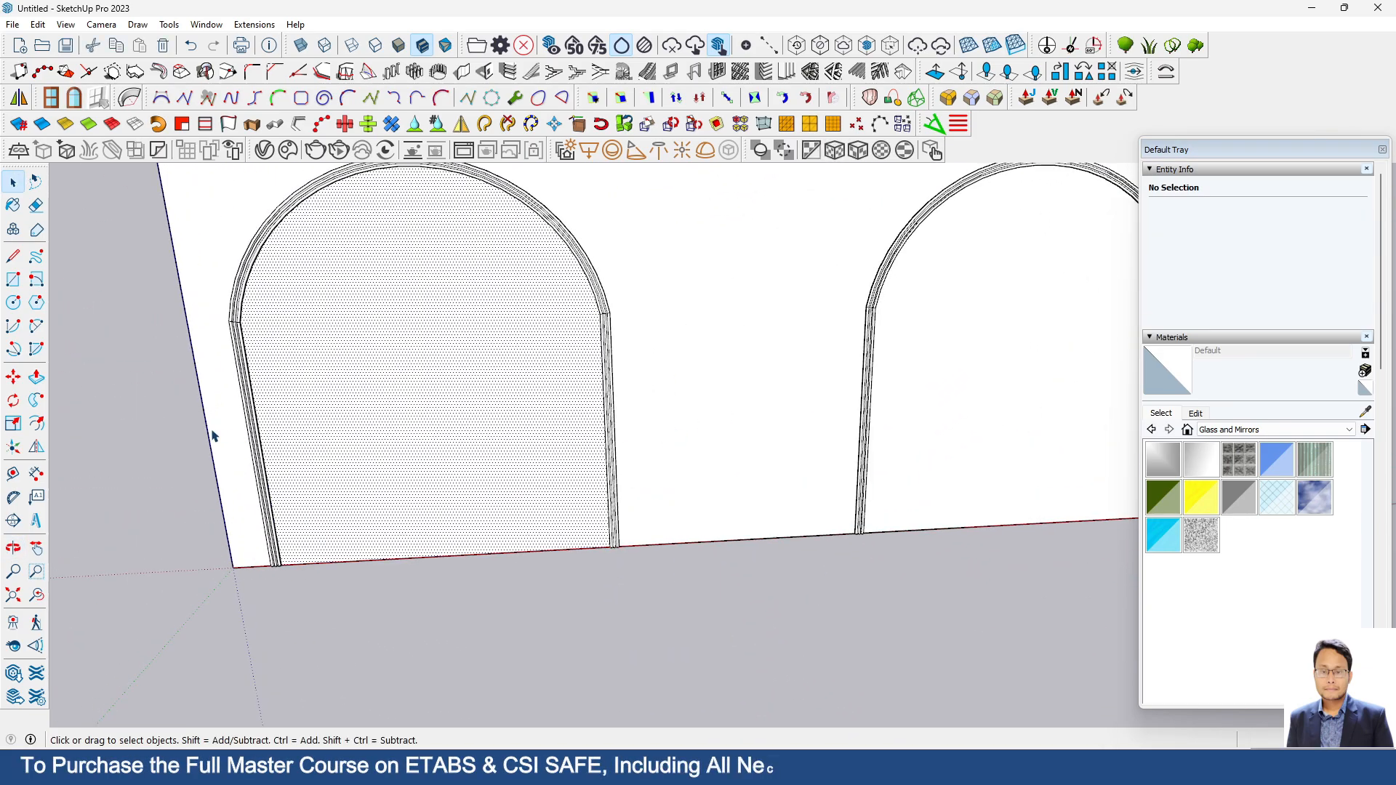
pyautogui.click(39, 428)
pyautogui.click(419, 415)
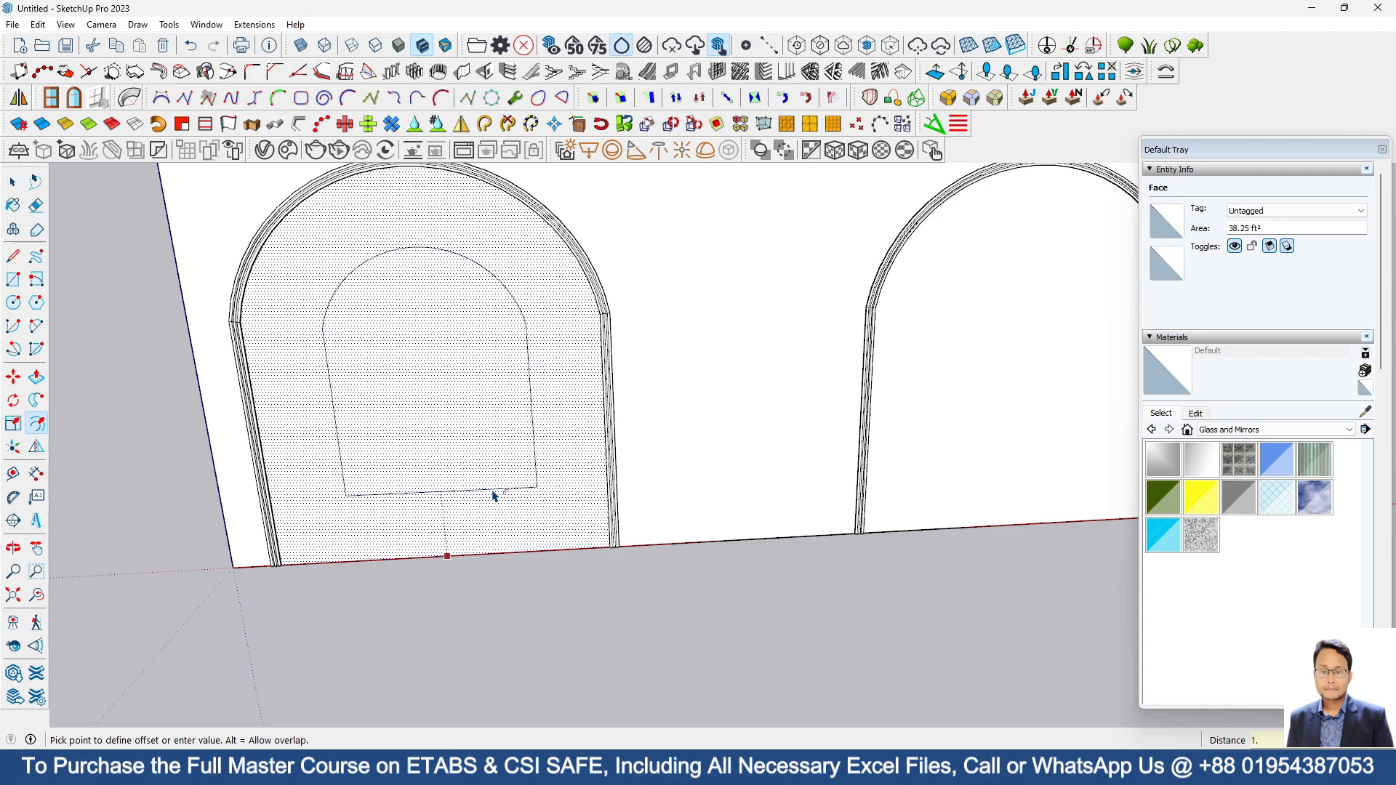
pyautogui.press('Return')
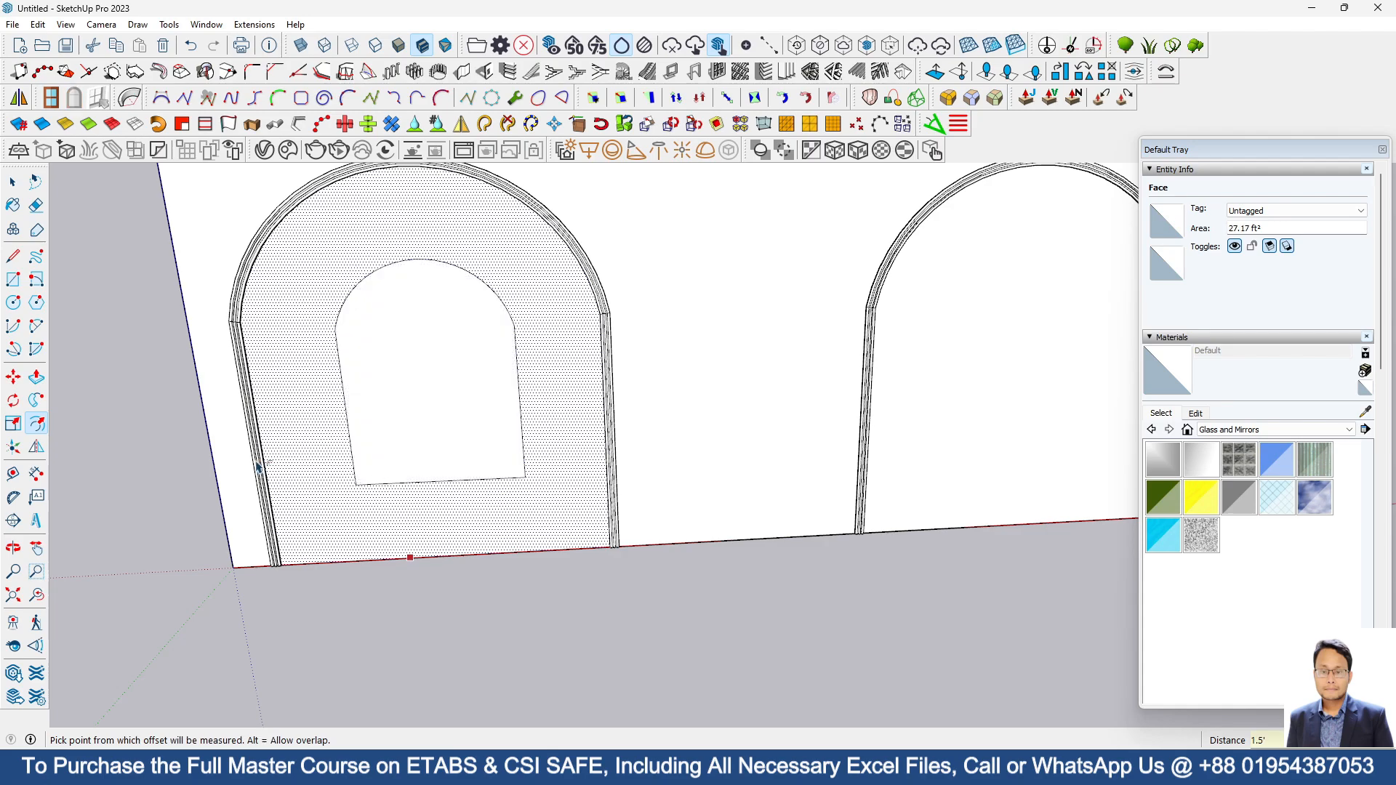
# Erase the bottom edge of the inner arch outline in the first opening
pyautogui.press('e')
pyautogui.click(465, 481)
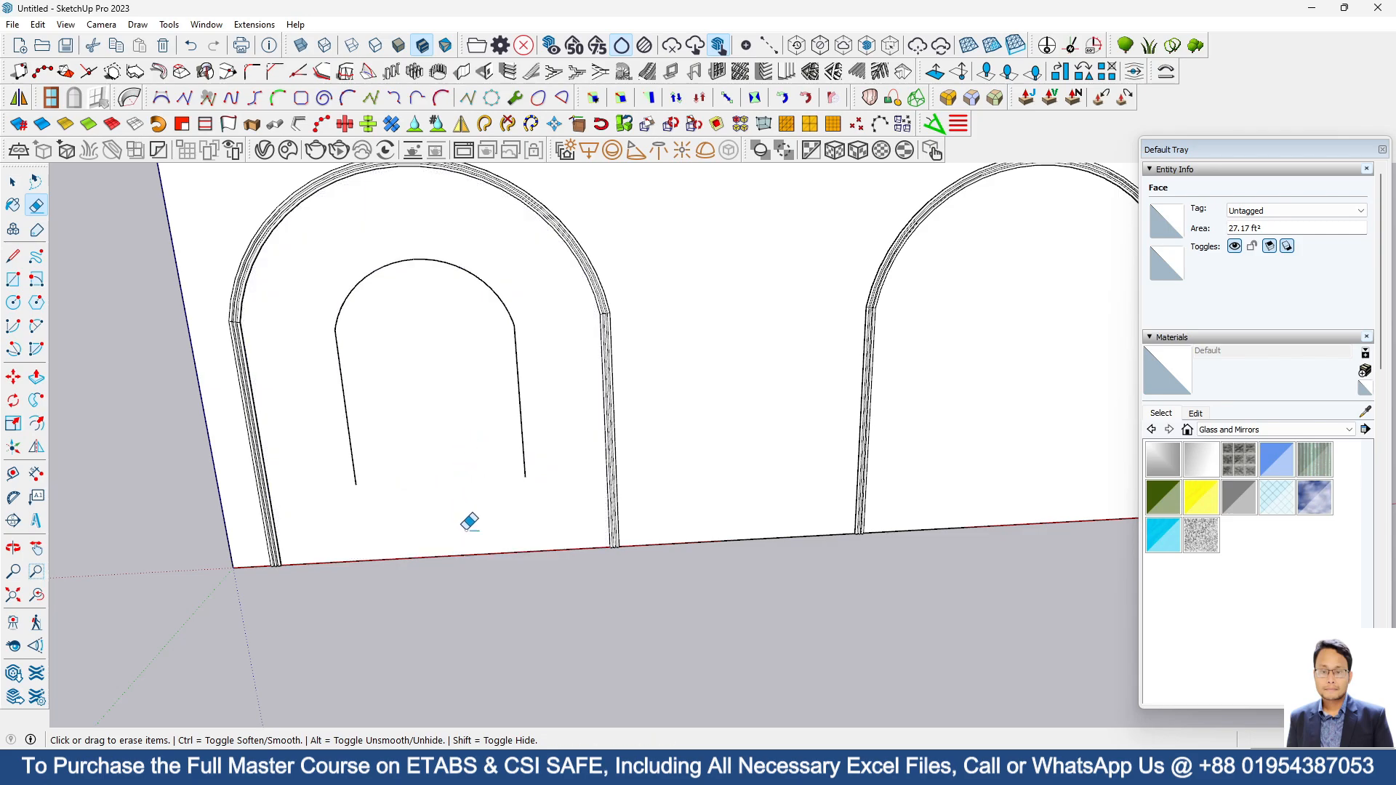
pyautogui.moveTo(426, 559); pyautogui.dragTo(386, 256, button='middle')
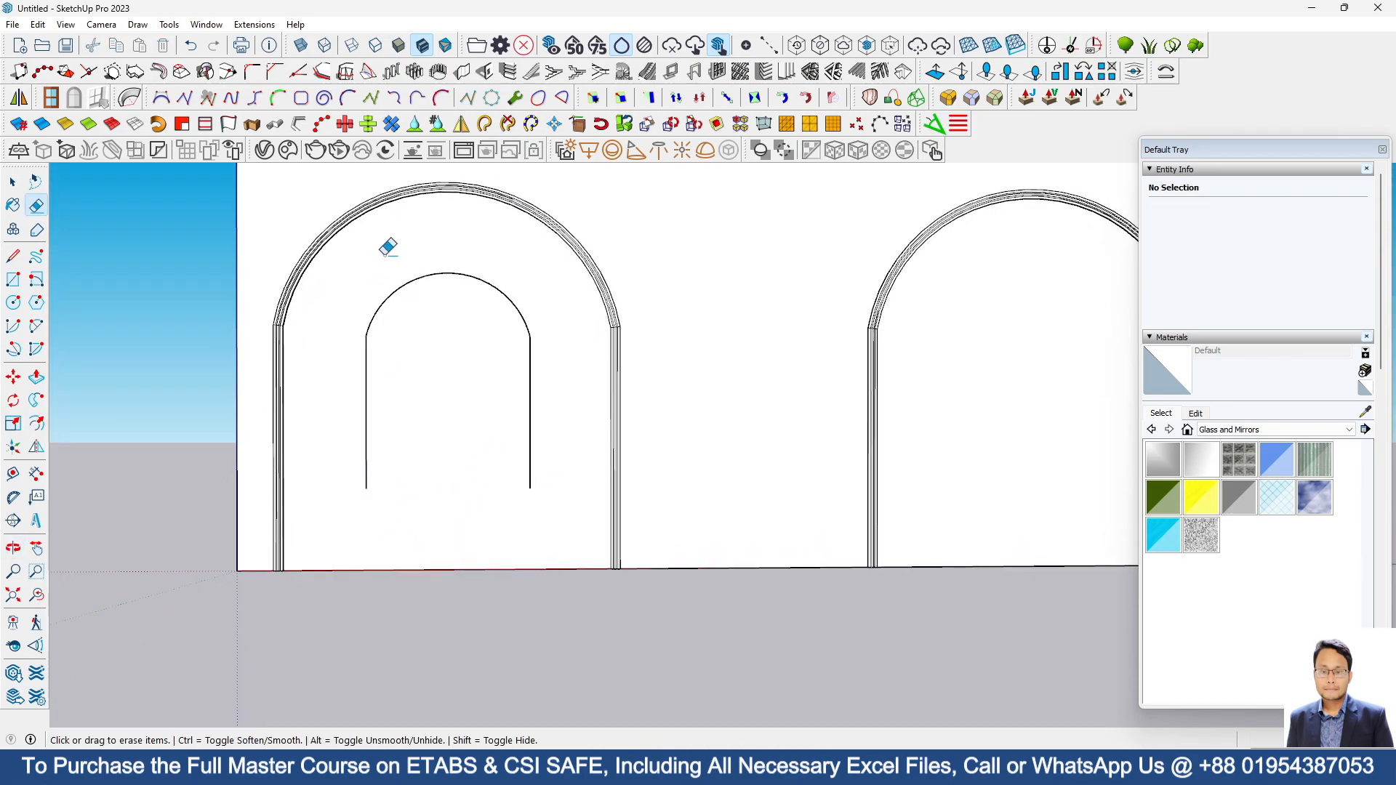
# Extend both vertical sides of the inner arch 1' 6" straight down to the wall's bottom edge
pyautogui.click(13, 256)
pyautogui.click(366, 489)
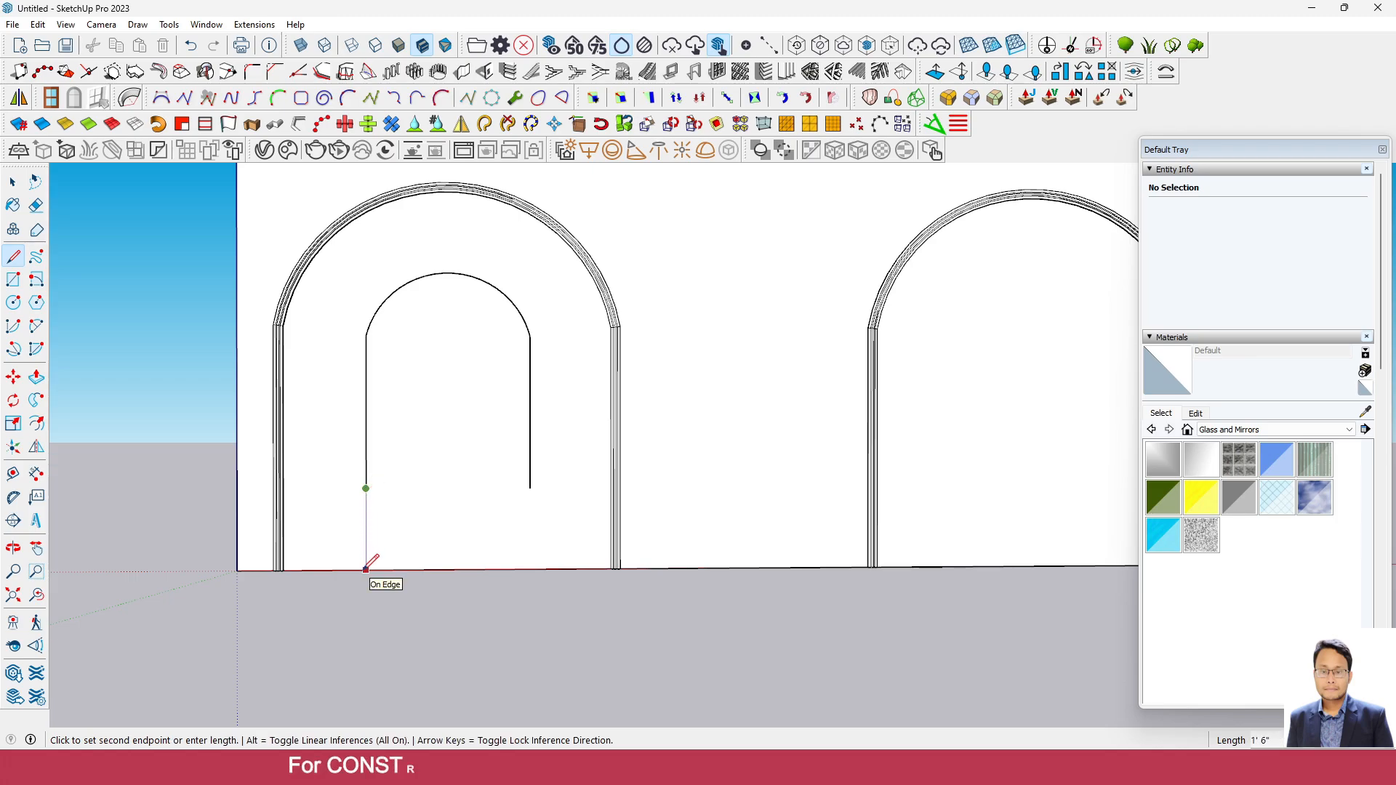
pyautogui.click(365, 569)
pyautogui.press('Escape')
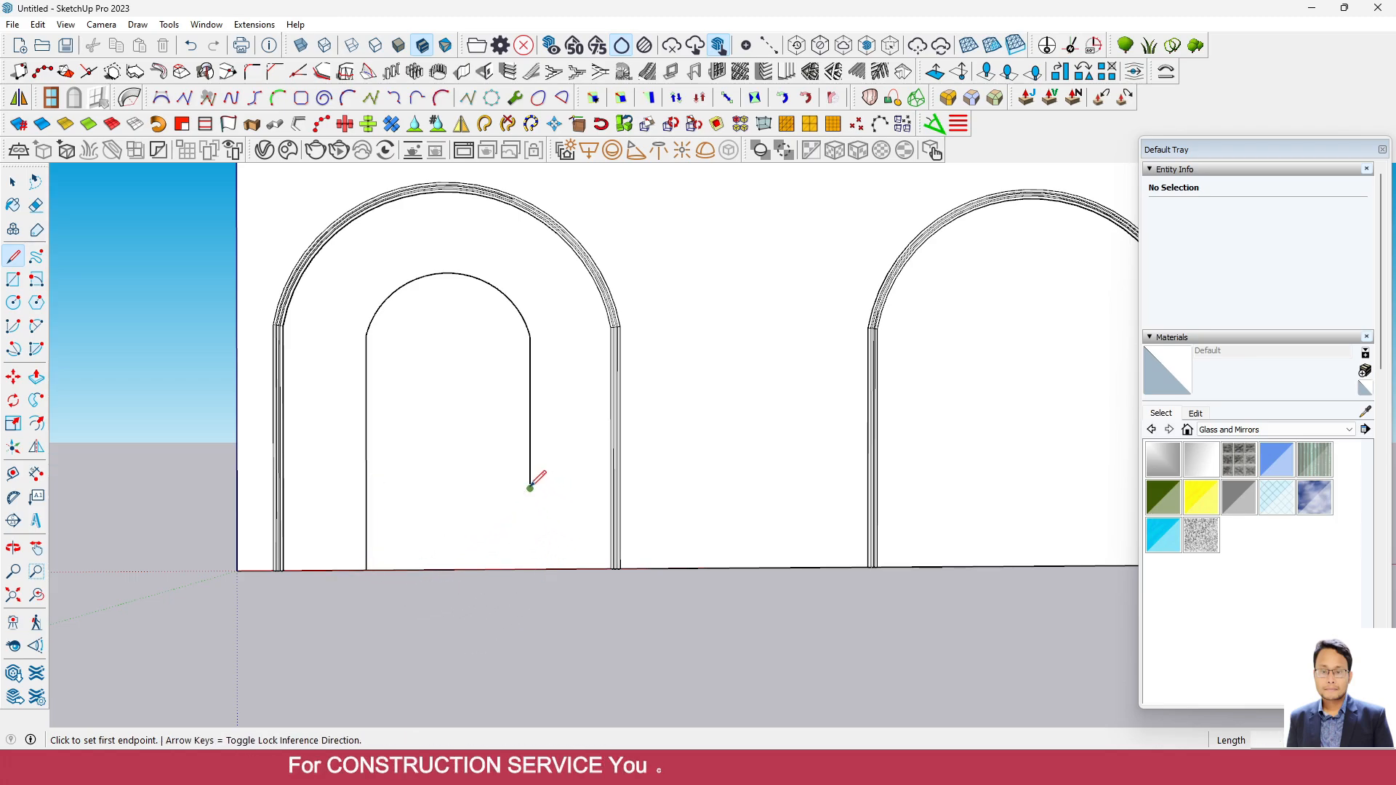
pyautogui.click(530, 488)
pyautogui.click(530, 570)
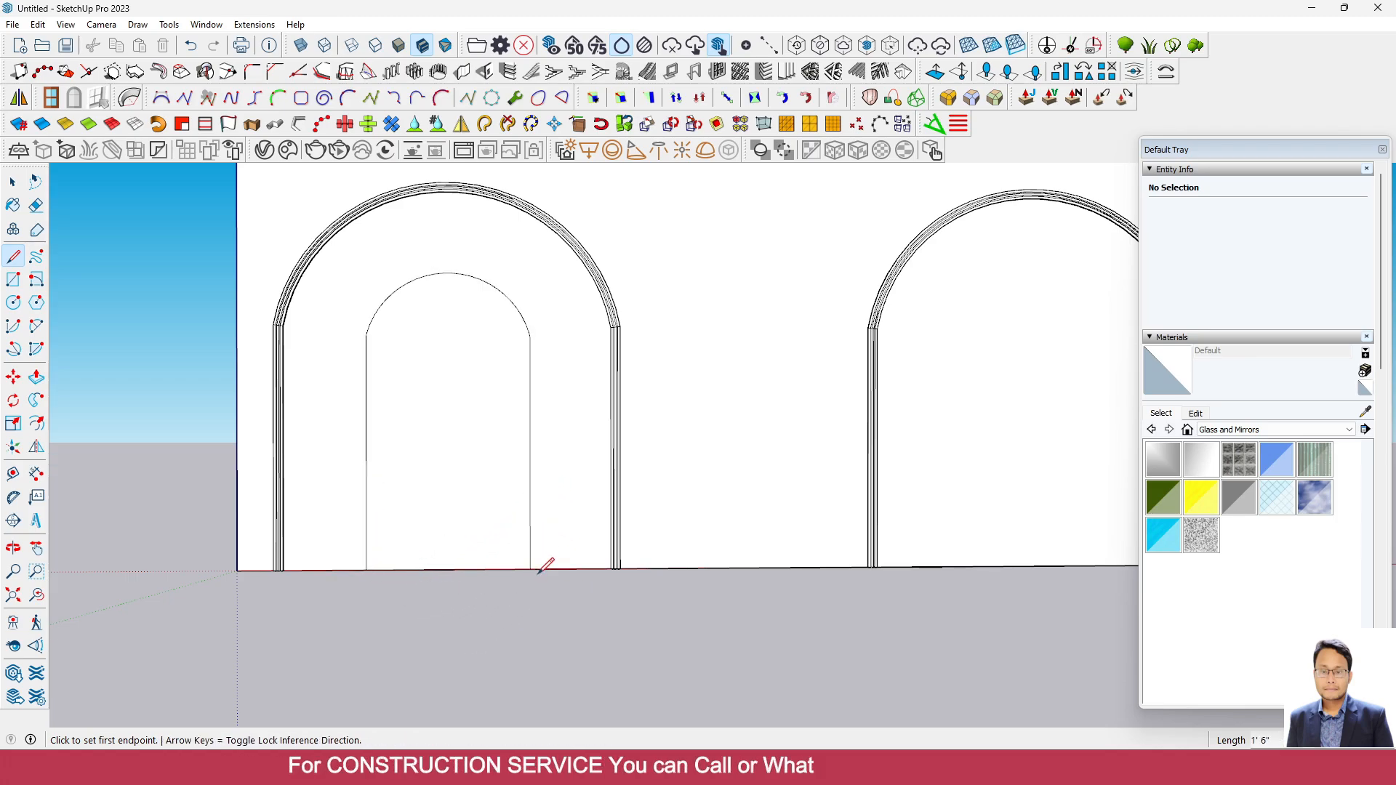
pyautogui.click(12, 182)
# Try a horizontal line across the base of the inner arch's curve and delete it
pyautogui.moveTo(443, 418); pyautogui.dragTo(447, 476, button='middle')
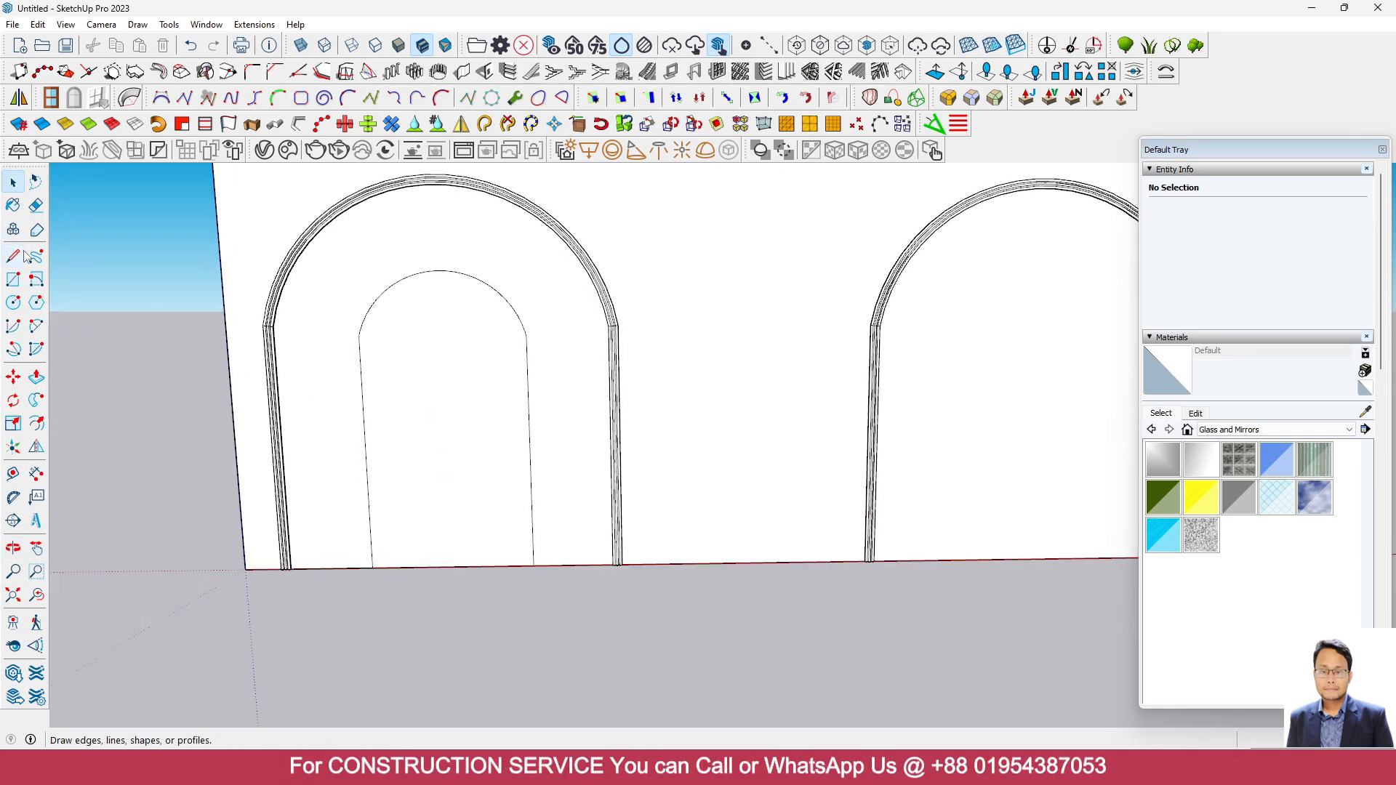
pyautogui.click(15, 256)
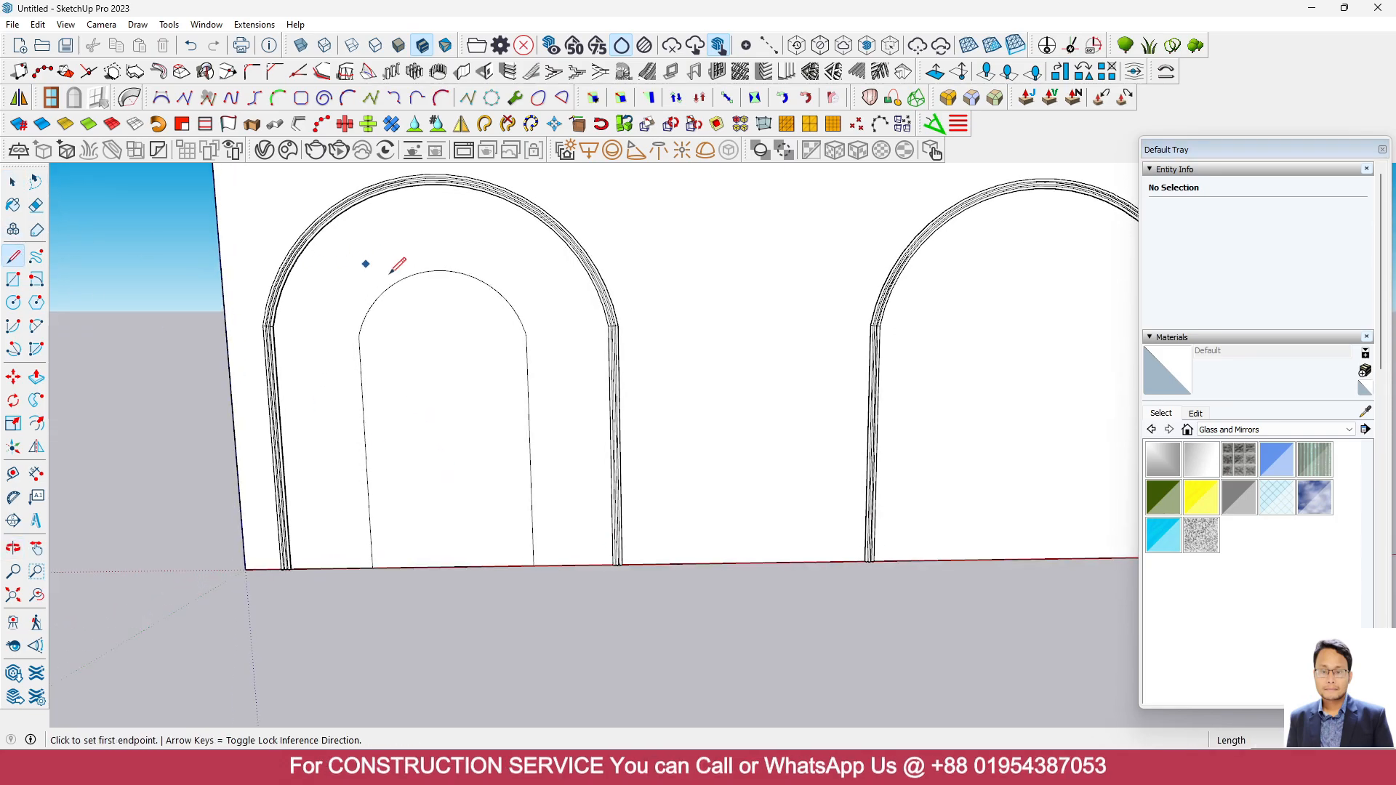
pyautogui.click(360, 332)
pyautogui.click(525, 332)
pyautogui.scroll(6, 742, 296)
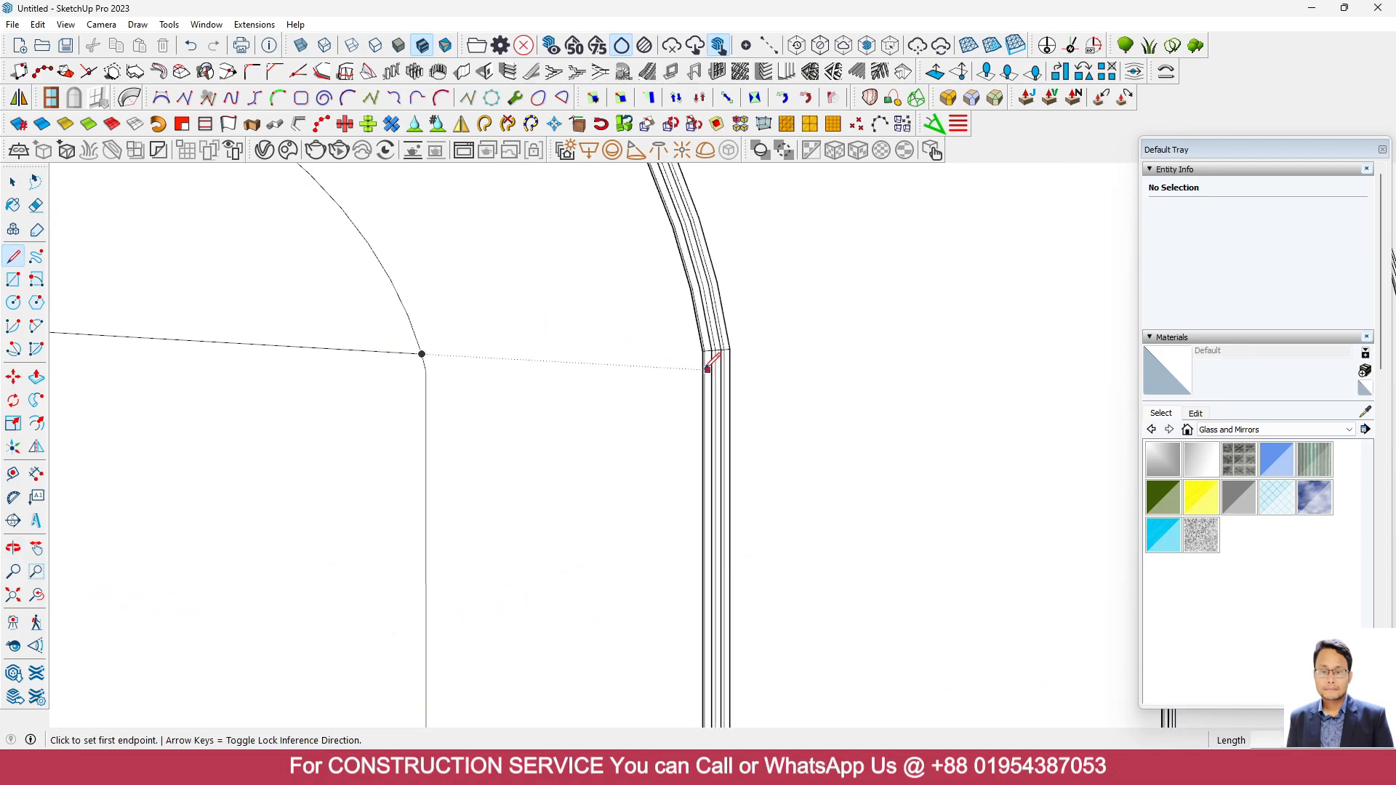
pyautogui.scroll(2, 618, 348)
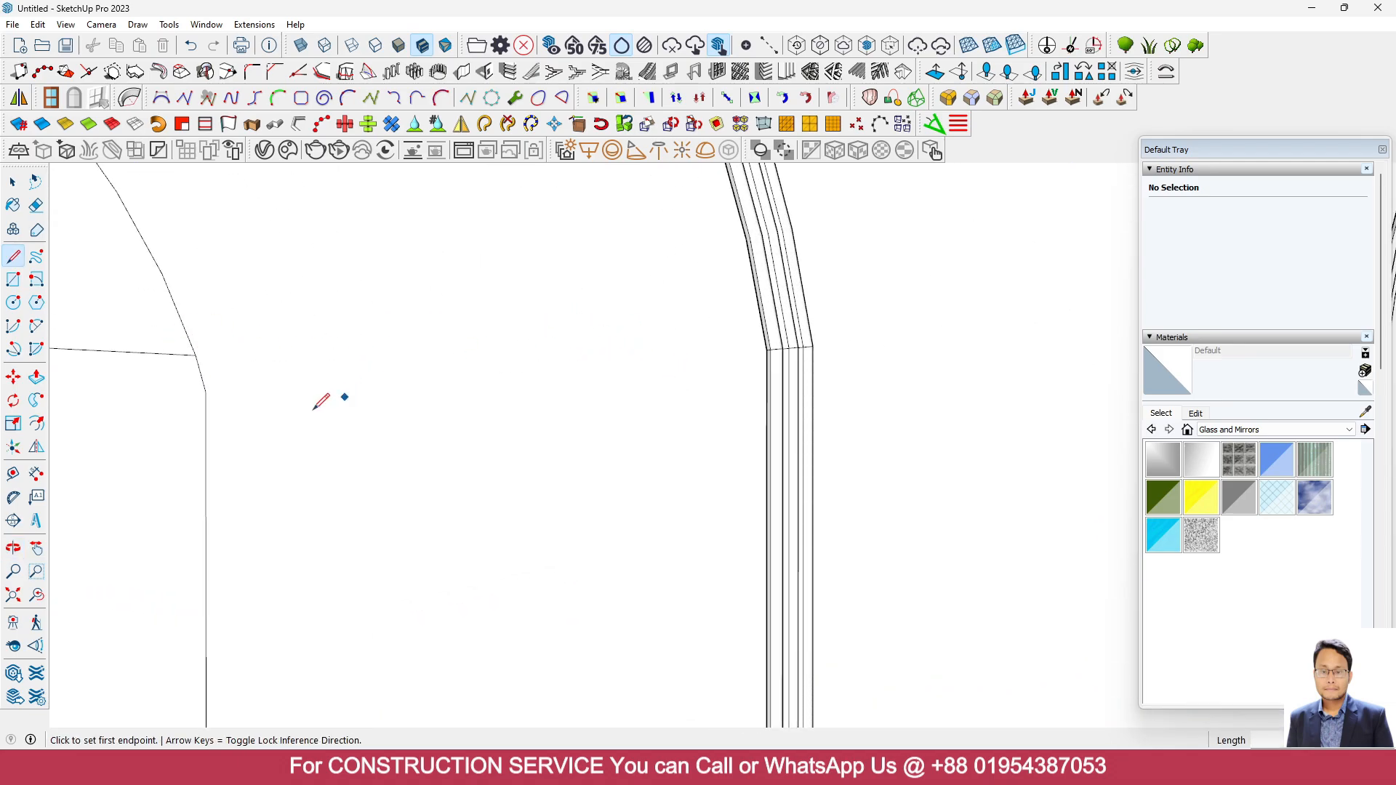
pyautogui.scroll(-2, 663, 487)
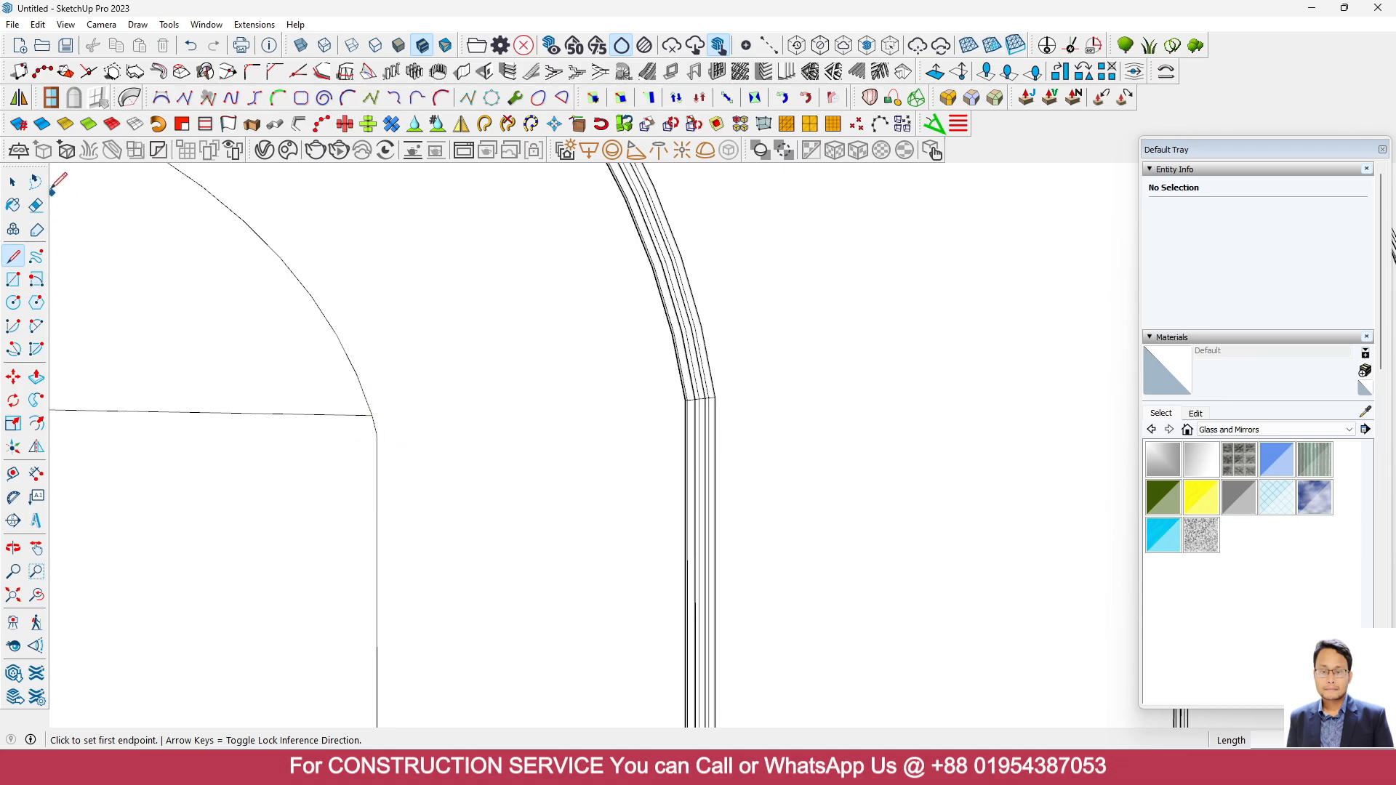
pyautogui.press('space')
pyautogui.click(311, 415)
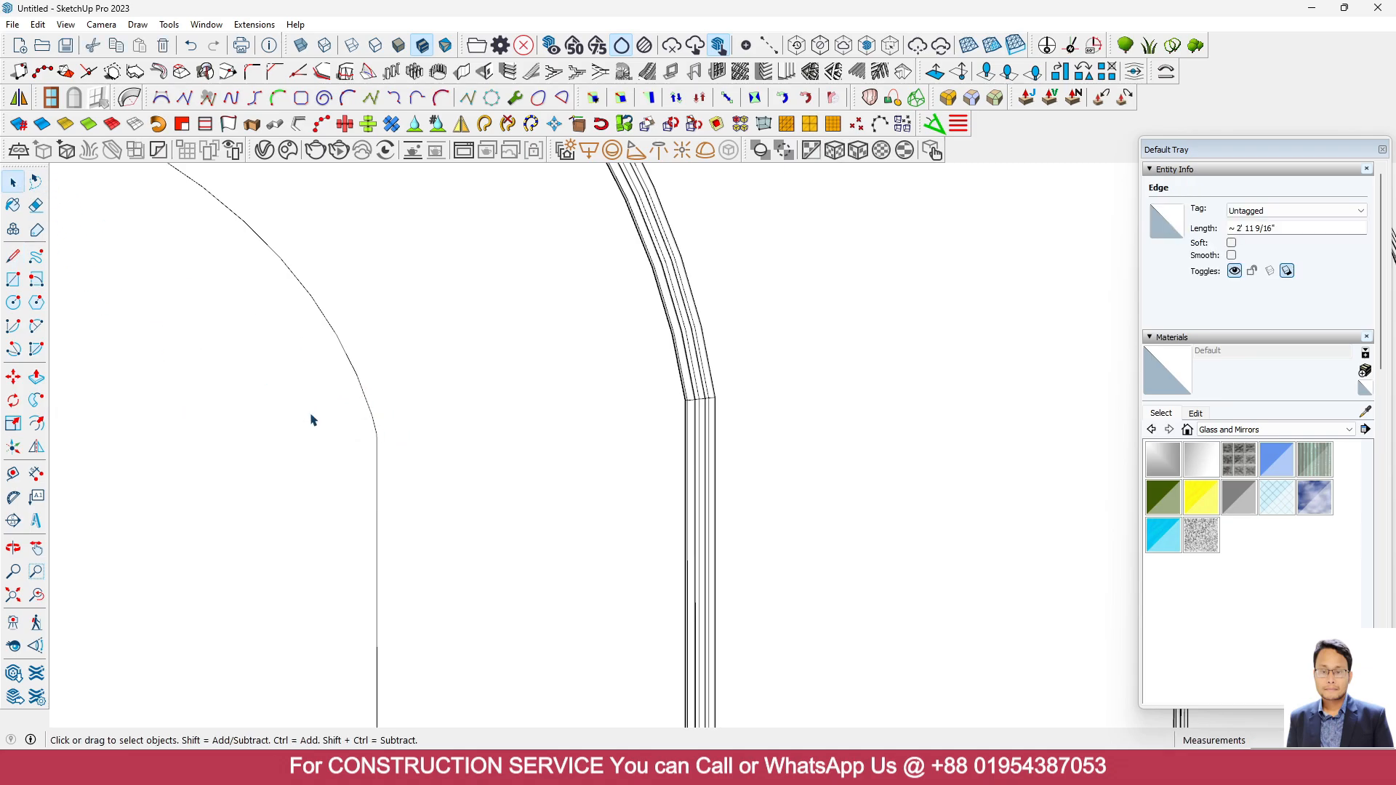
# Draw a horizontal line joining the two endpoints where the inner arch's curve meets its vertical sides
pyautogui.scroll(-5, 540, 405)
pyautogui.click(13, 256)
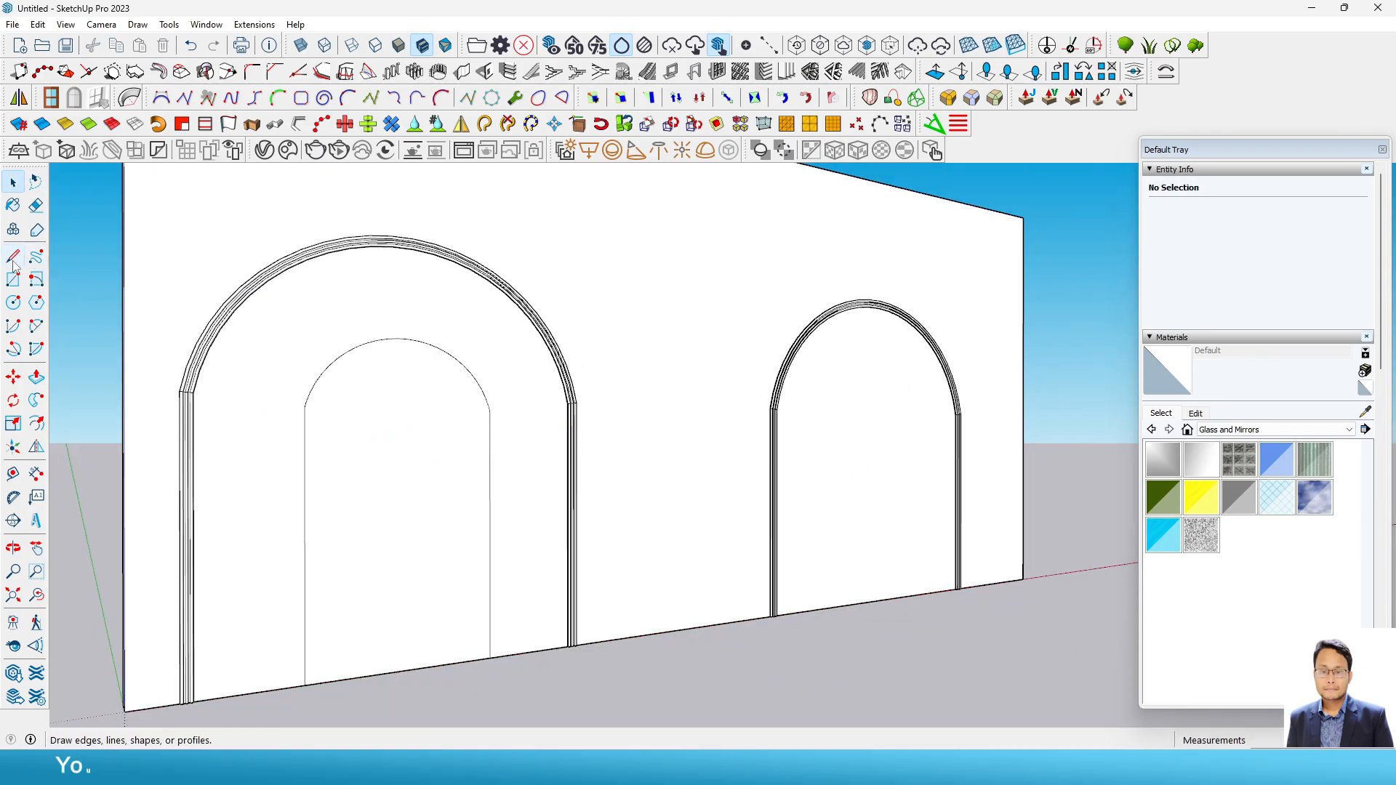
pyautogui.scroll(3, 305, 400)
pyautogui.click(303, 418)
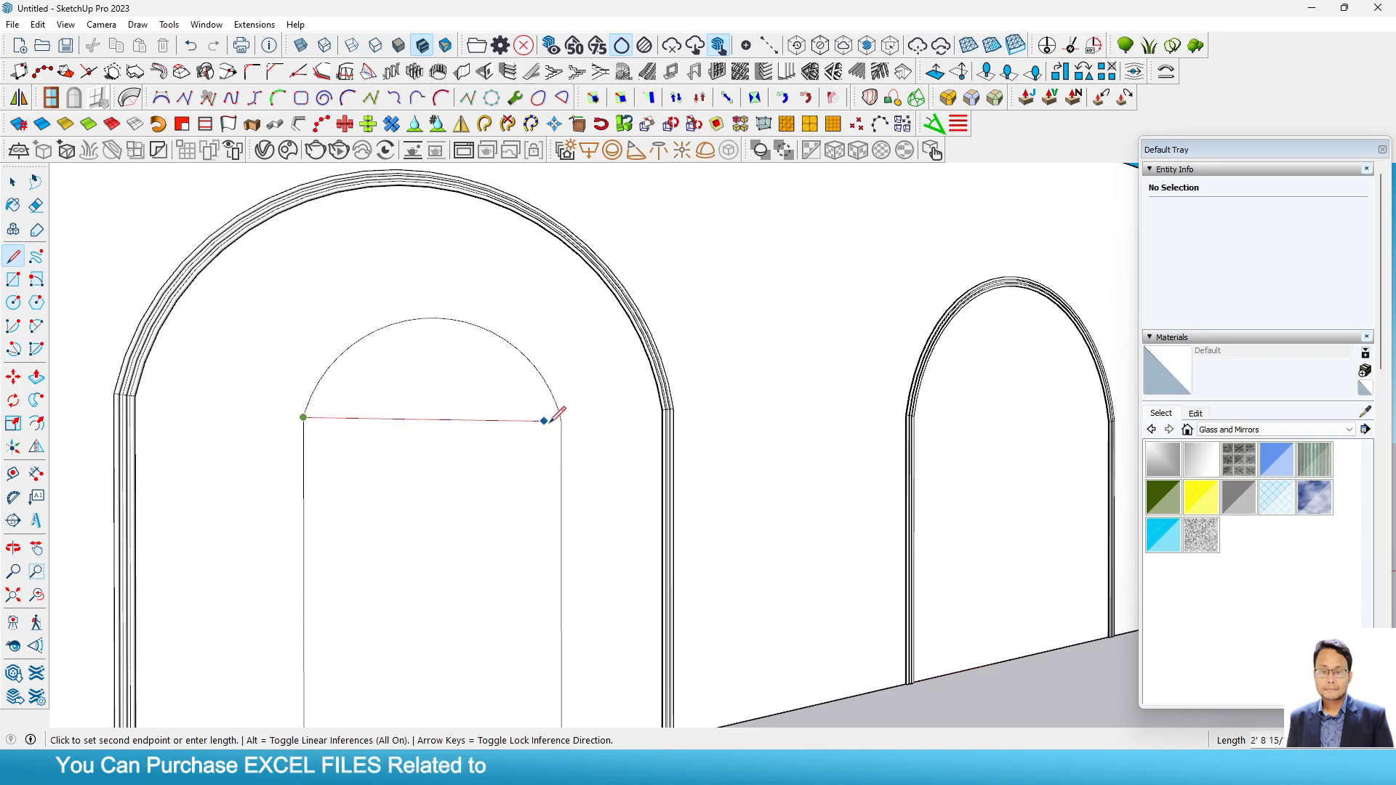
pyautogui.click(562, 420)
# Draw a line from the molding's right inner edge to the right end of the inner arch's horizontal line, in line with it
pyautogui.scroll(3, 655, 408)
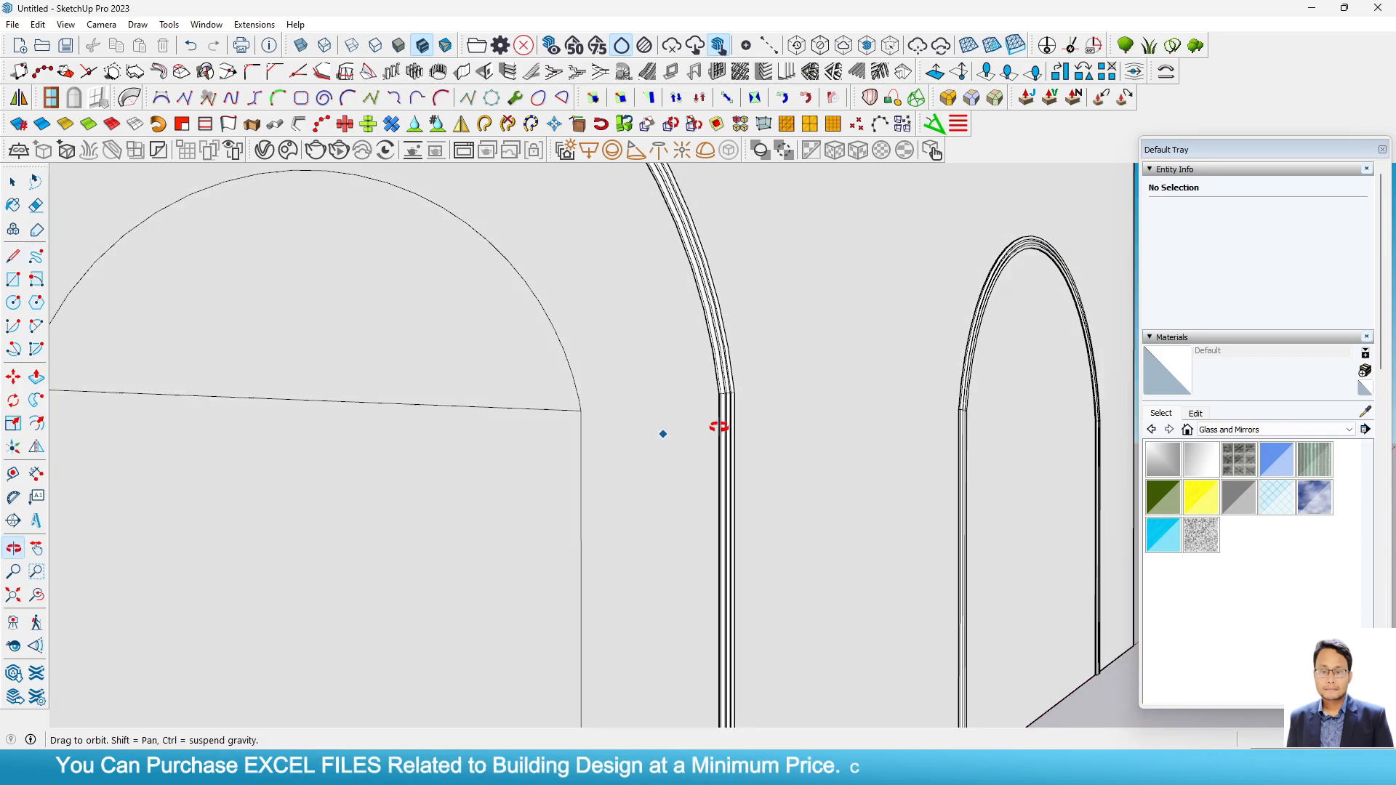
pyautogui.scroll(2, 749, 421)
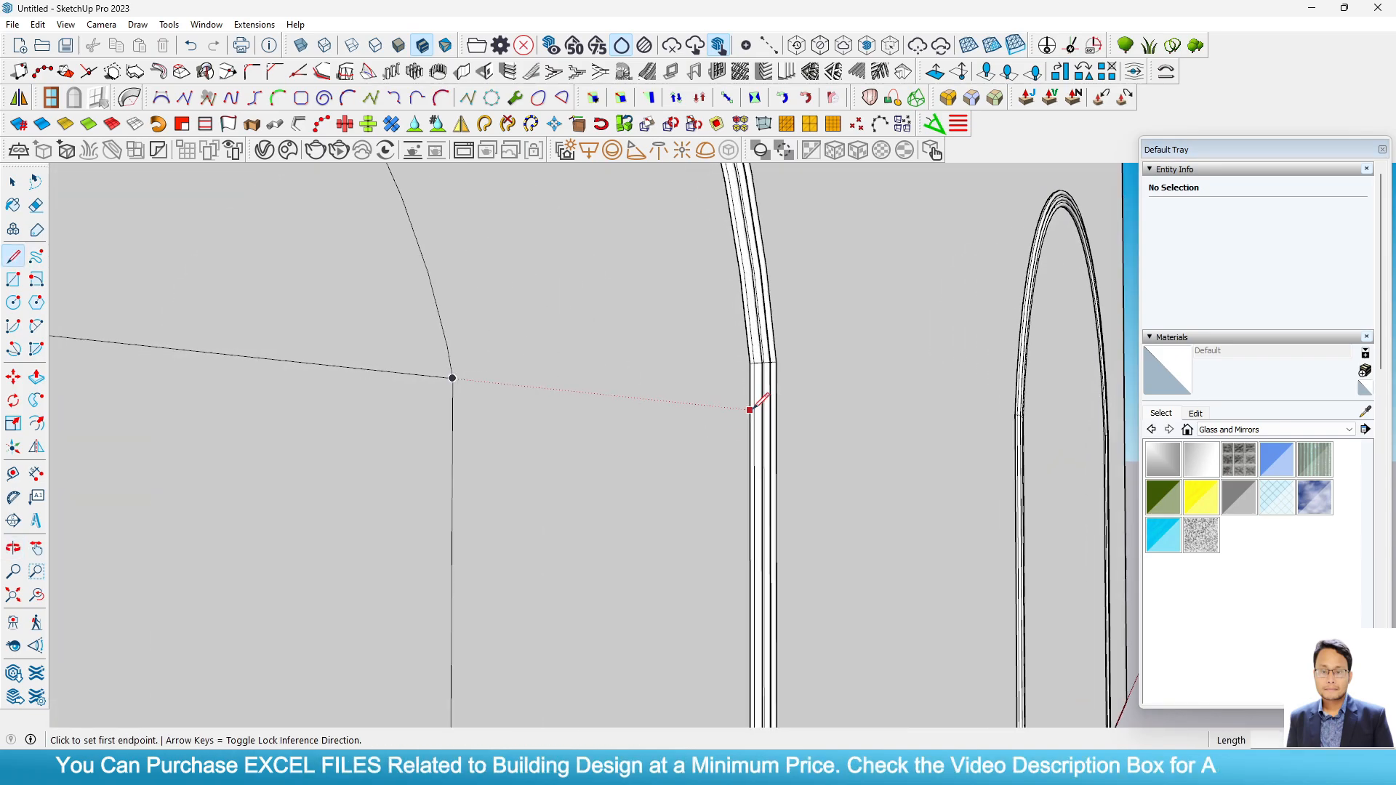
pyautogui.click(750, 410)
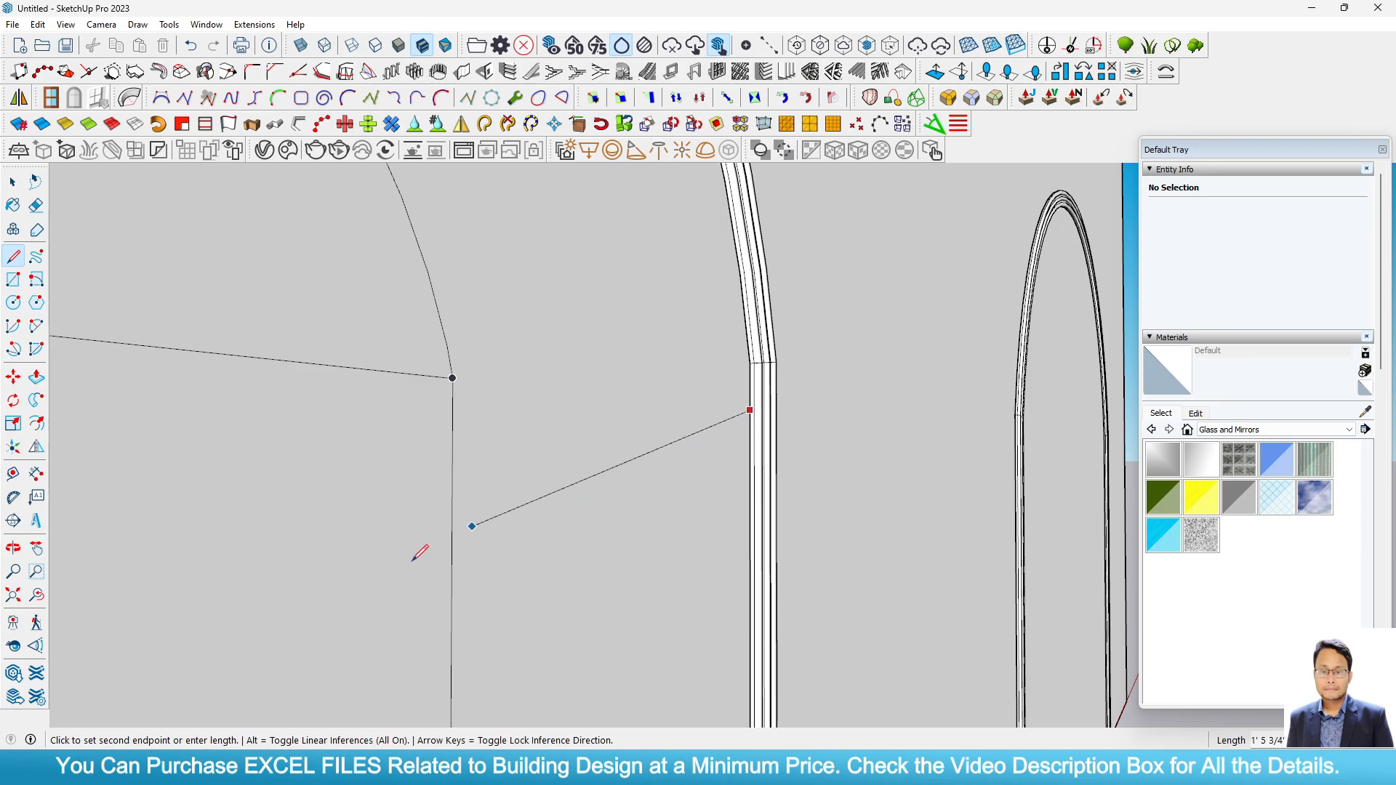
pyautogui.click(452, 378)
pyautogui.scroll(-5, 418, 476)
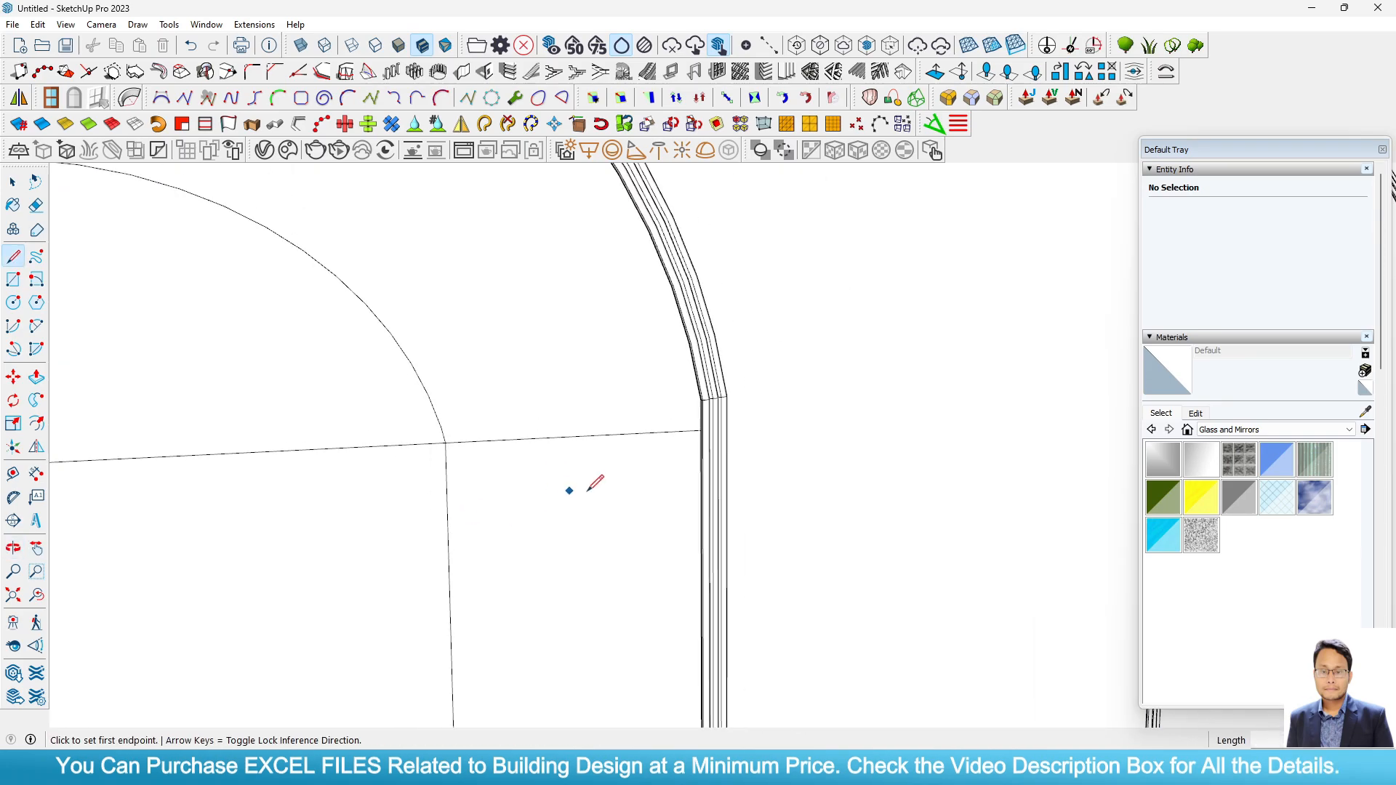
# Draw a 1' 6" line from the left end of the inner arch's horizontal line to the molding's left inner edge
pyautogui.scroll(-5, 569, 470)
pyautogui.scroll(5, 377, 476)
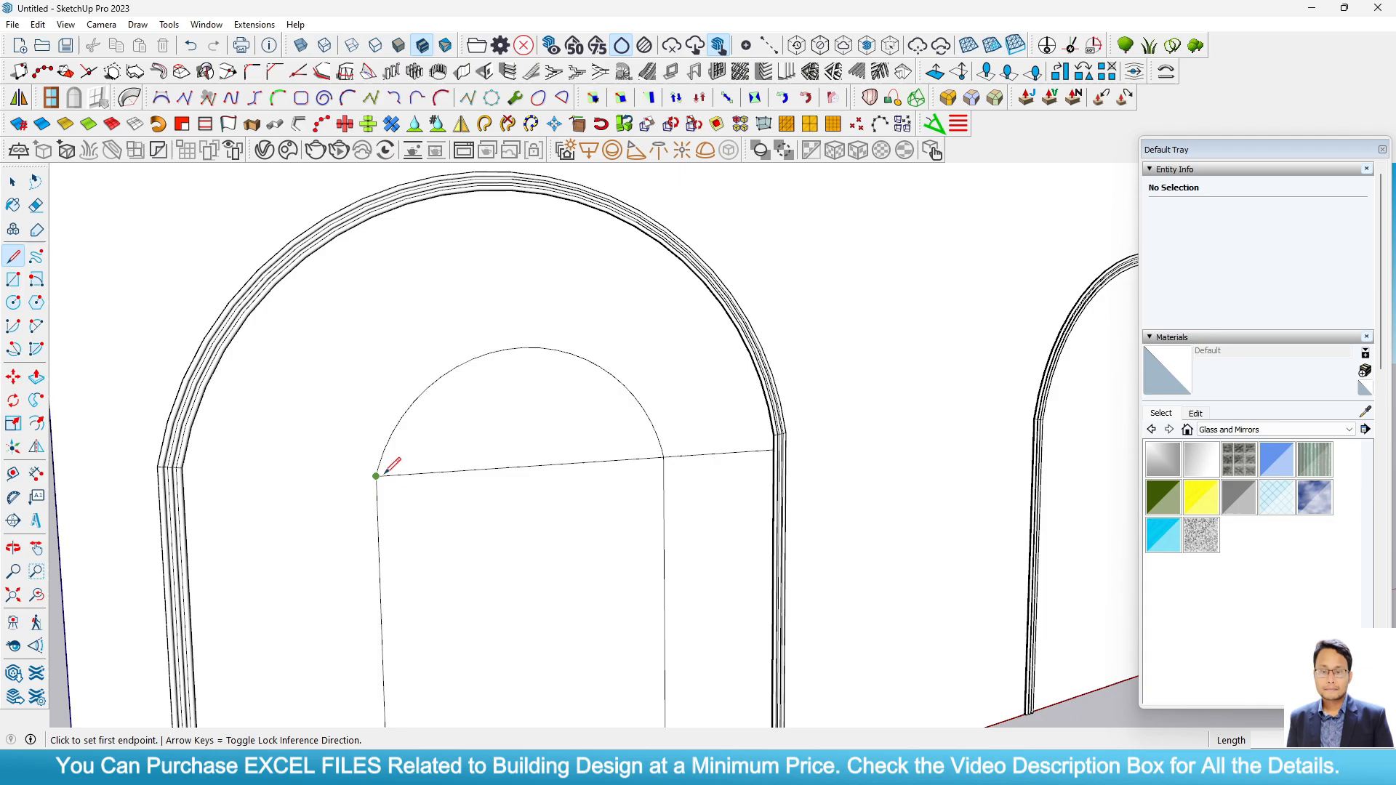
pyautogui.click(377, 476)
pyautogui.scroll(3, 265, 477)
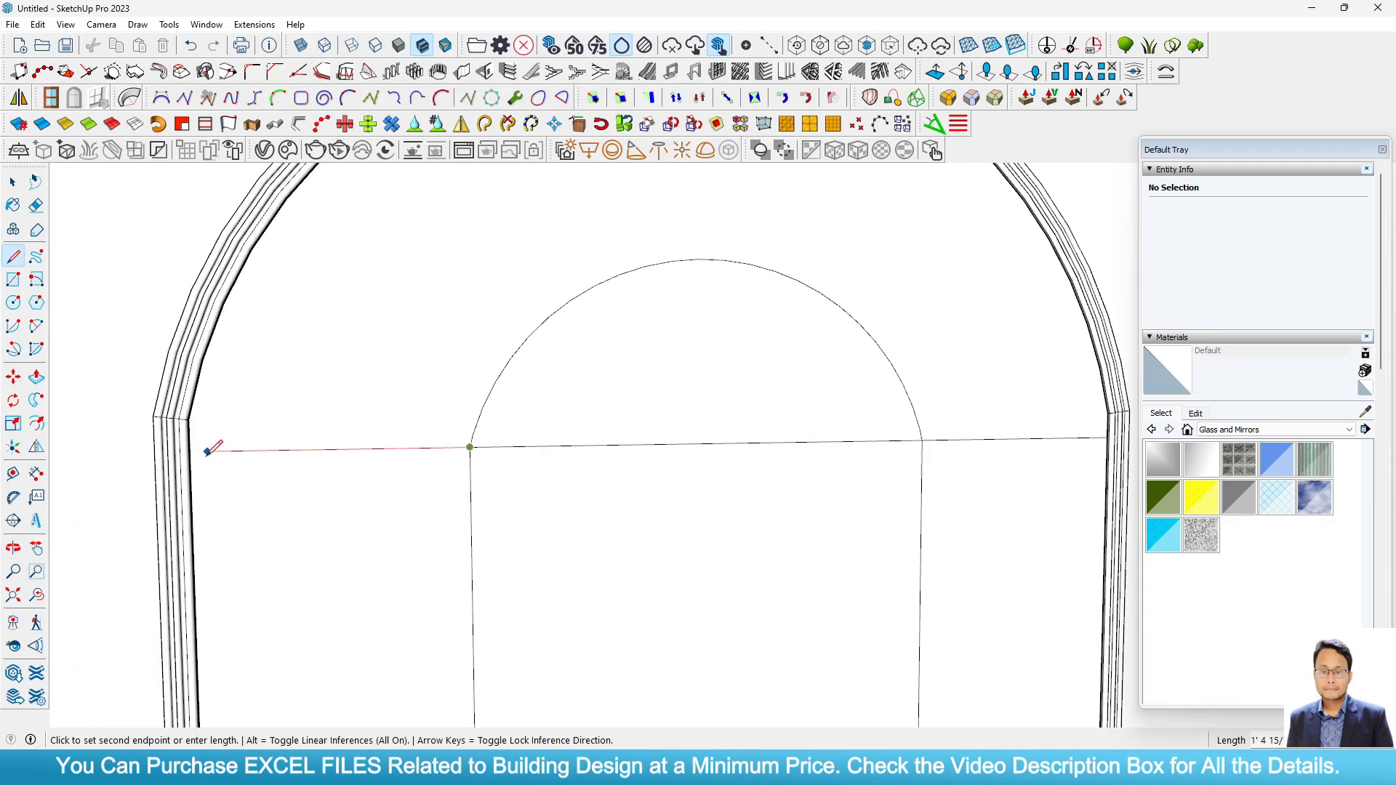
pyautogui.scroll(5, 192, 451)
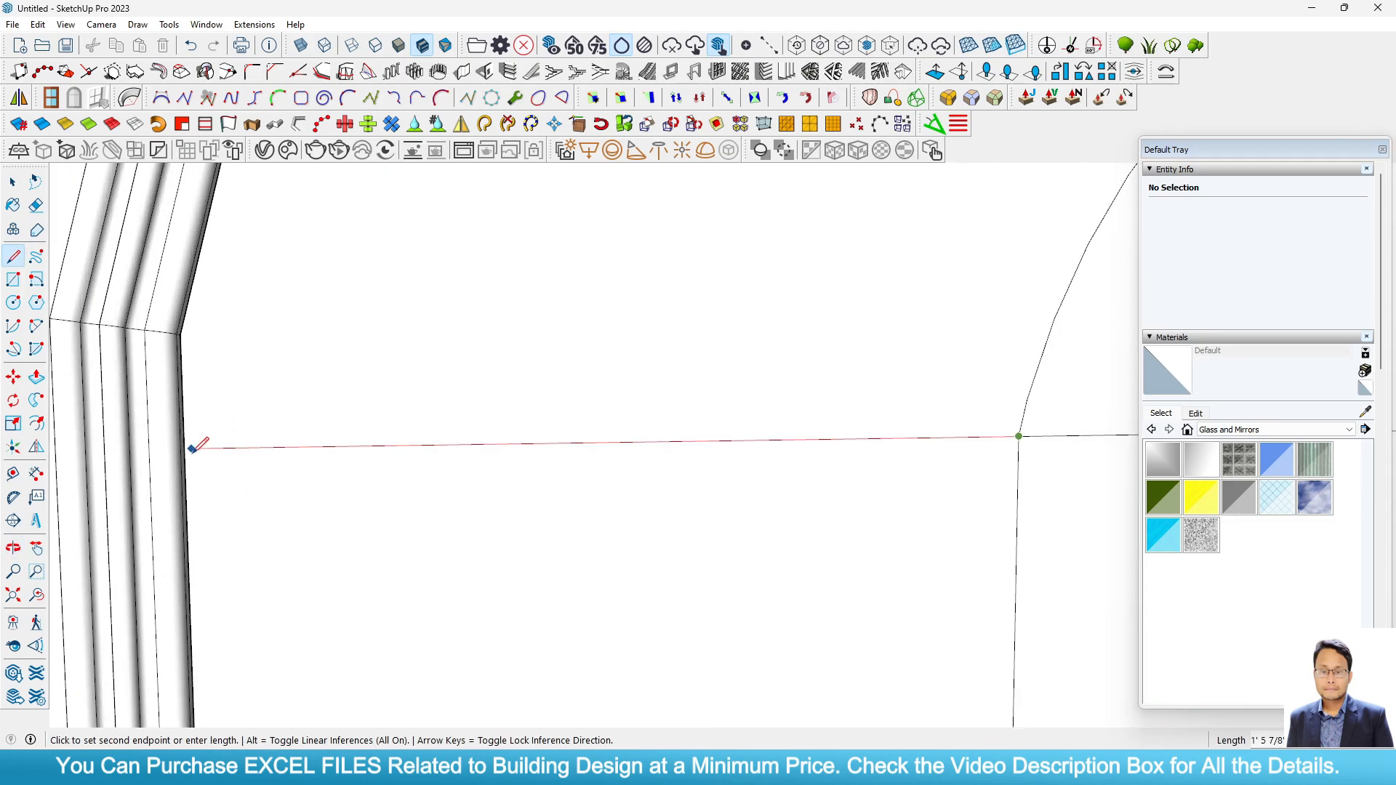
pyautogui.click(182, 447)
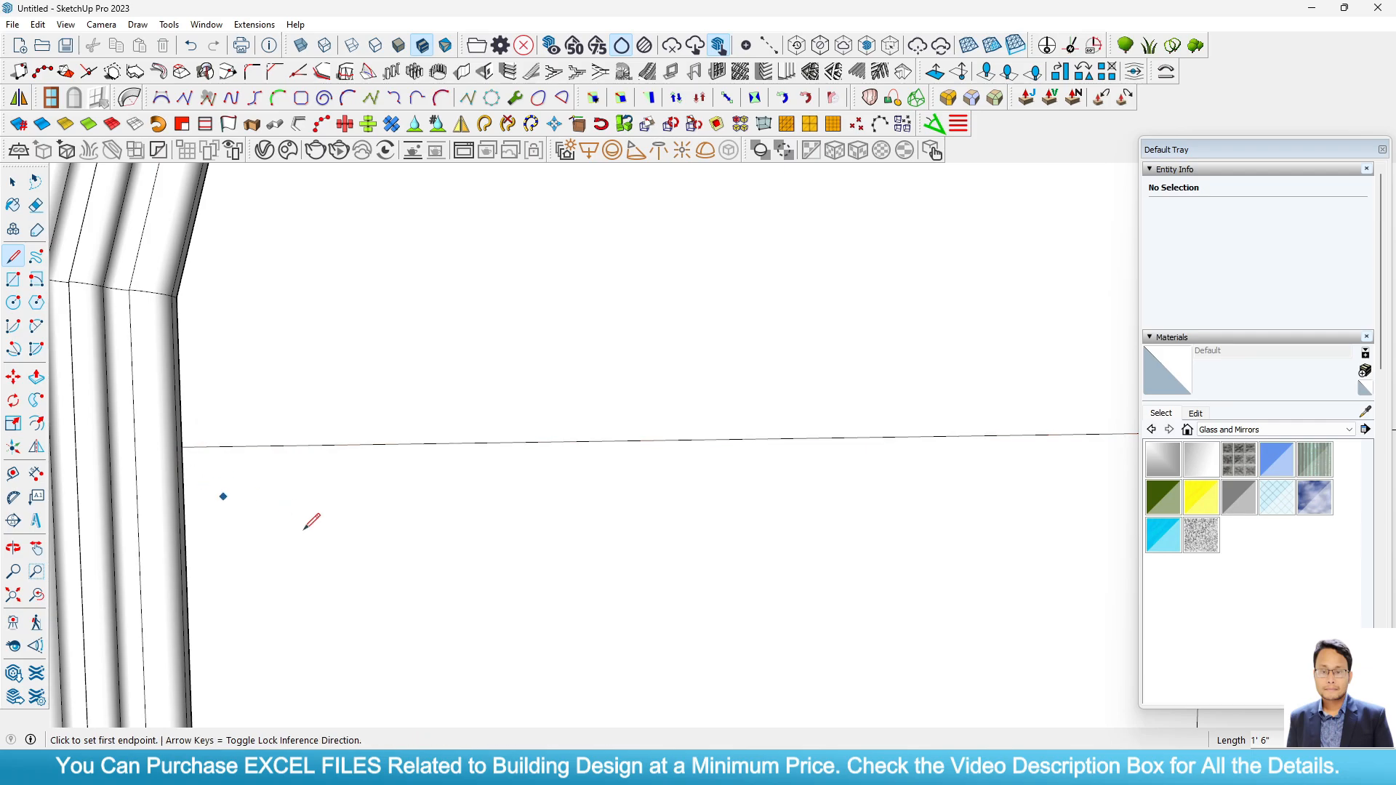
# Draw a vertical line about 6' 11" long from the midpoint of the left opening's base up to the molding's inner edge at the arch's crown
pyautogui.scroll(-5, 149, 498)
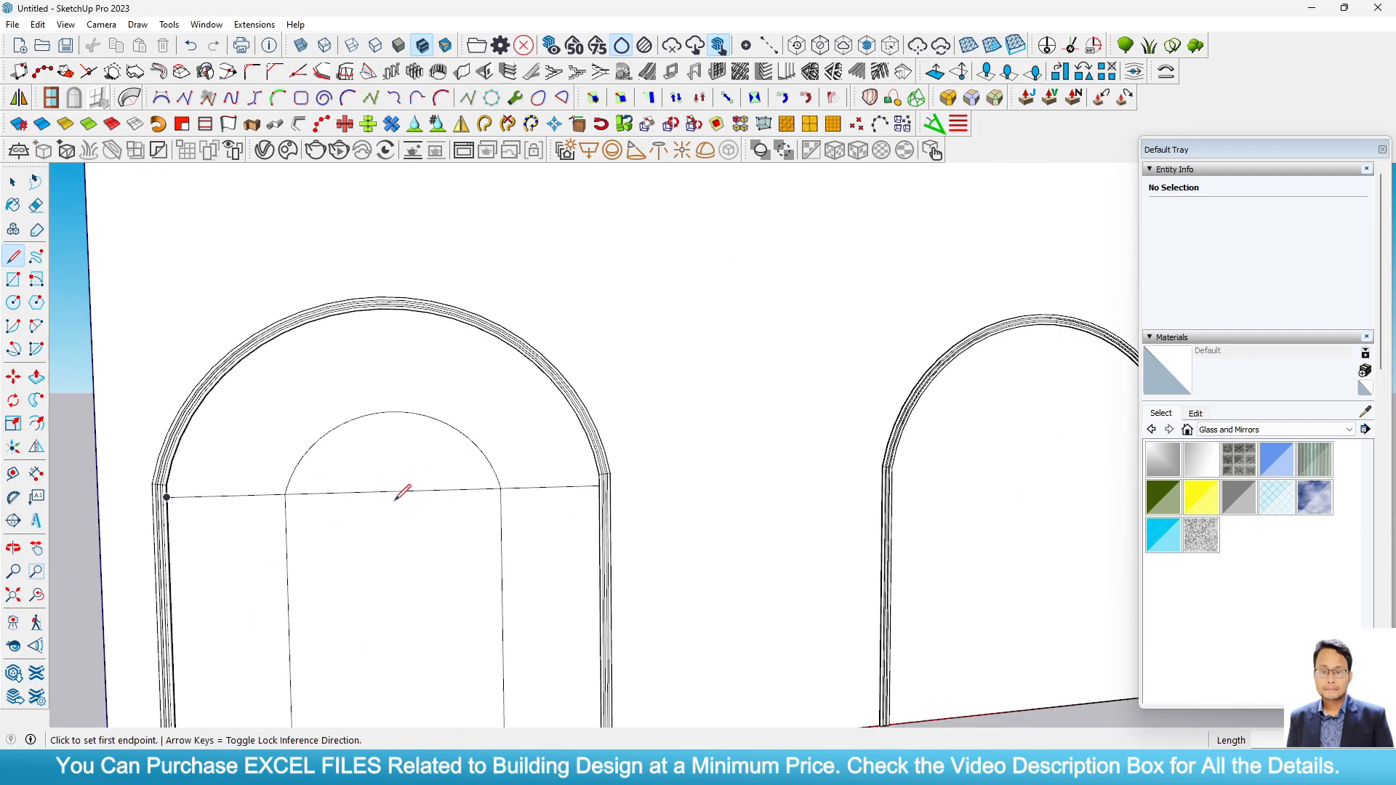
pyautogui.scroll(-5, 386, 491)
pyautogui.scroll(1, 415, 552)
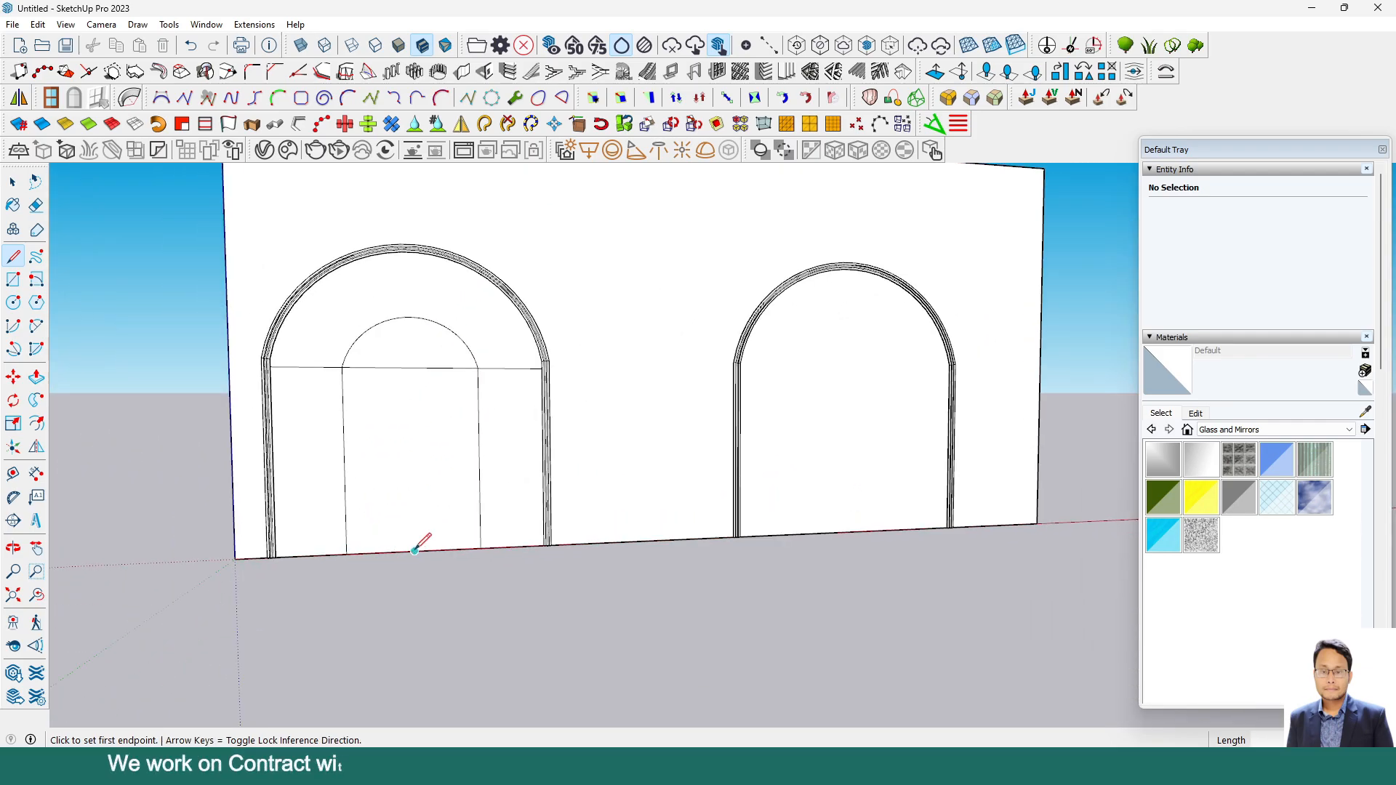
pyautogui.click(414, 551)
pyautogui.scroll(8, 411, 264)
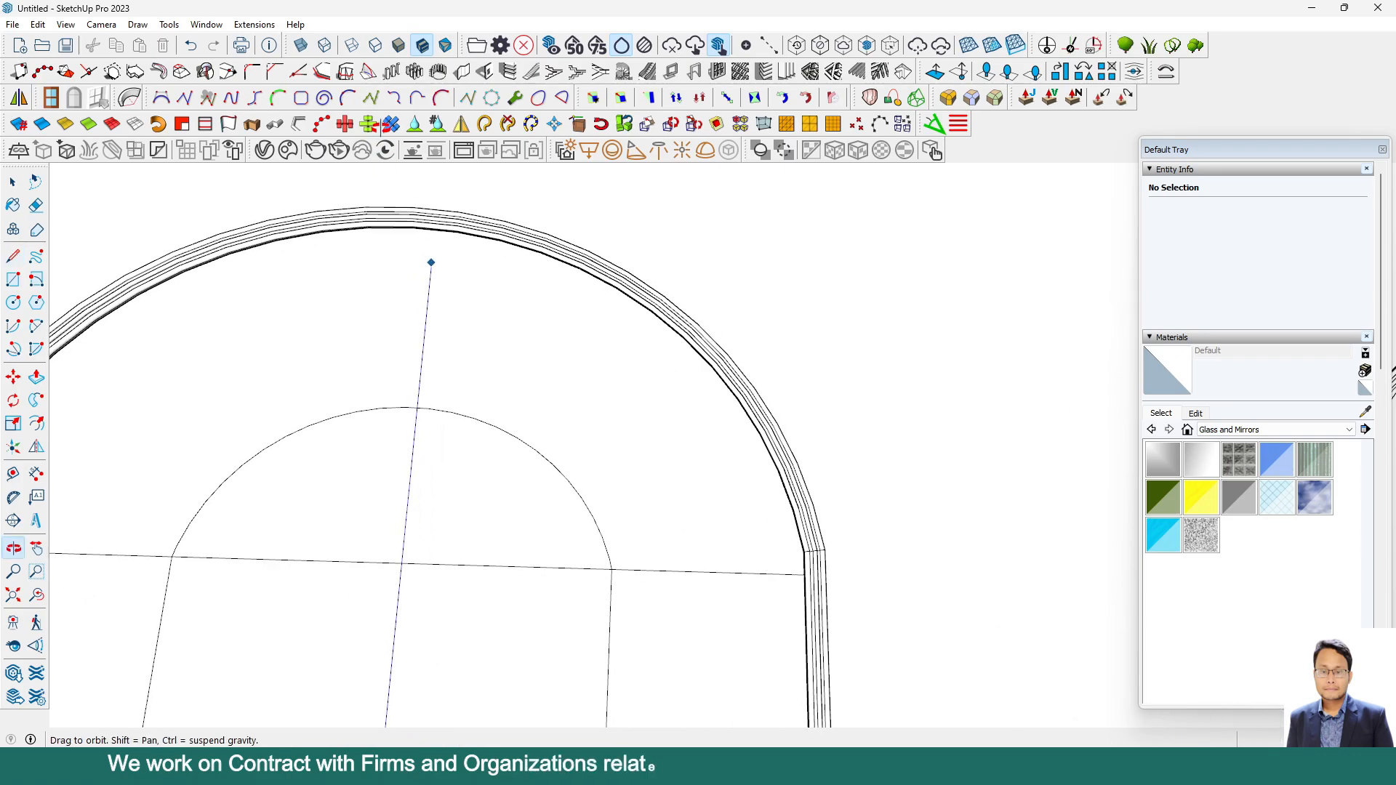
pyautogui.scroll(5, 413, 224)
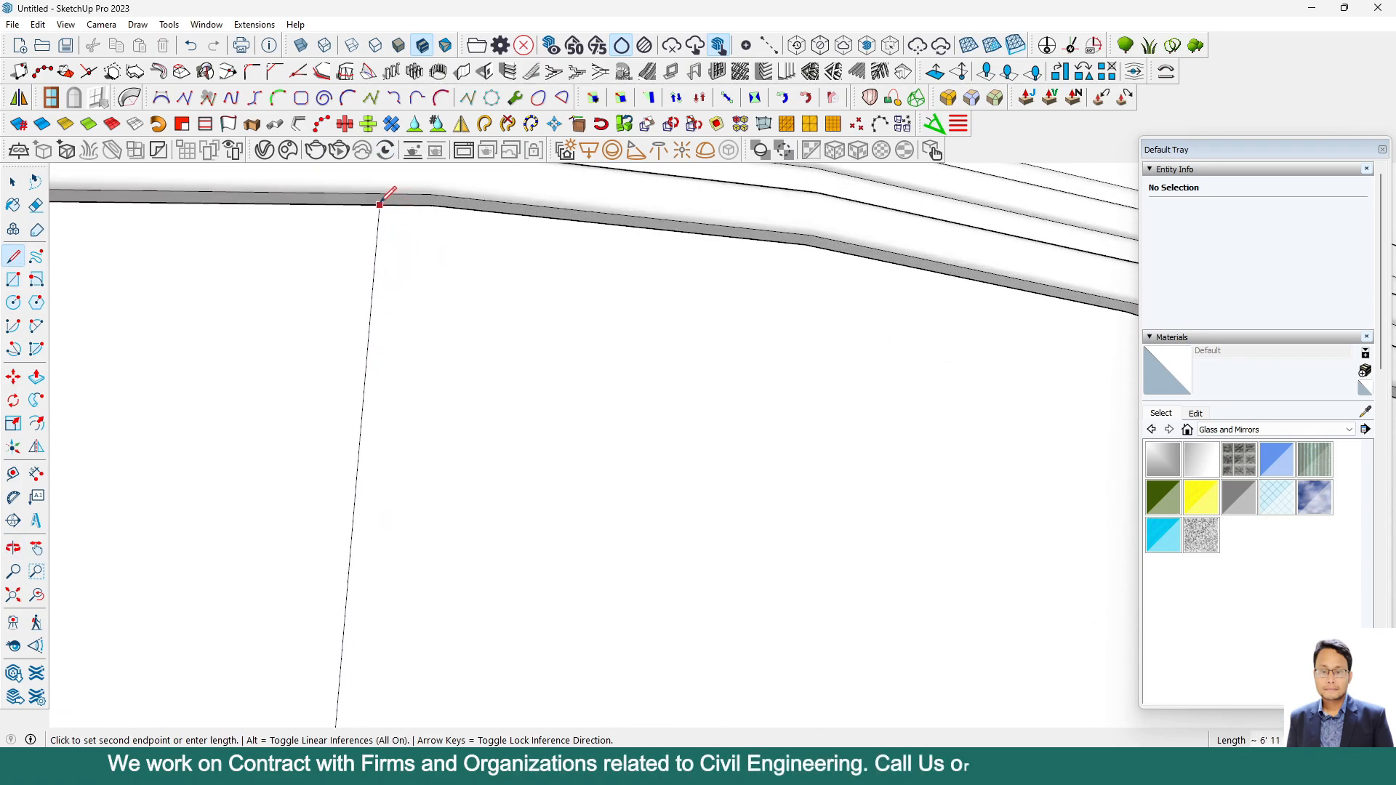
pyautogui.scroll(-6, 334, 203)
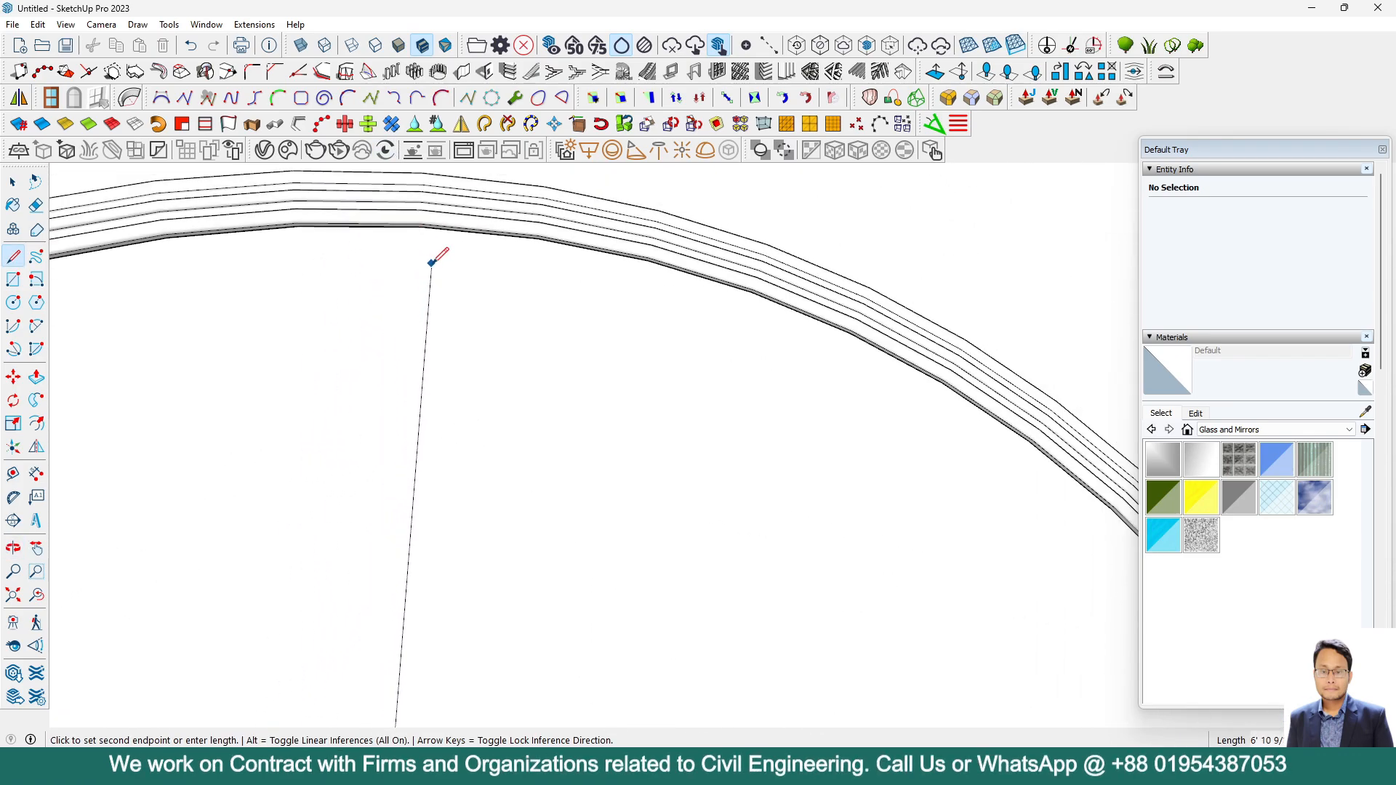
pyautogui.scroll(1, 430, 239)
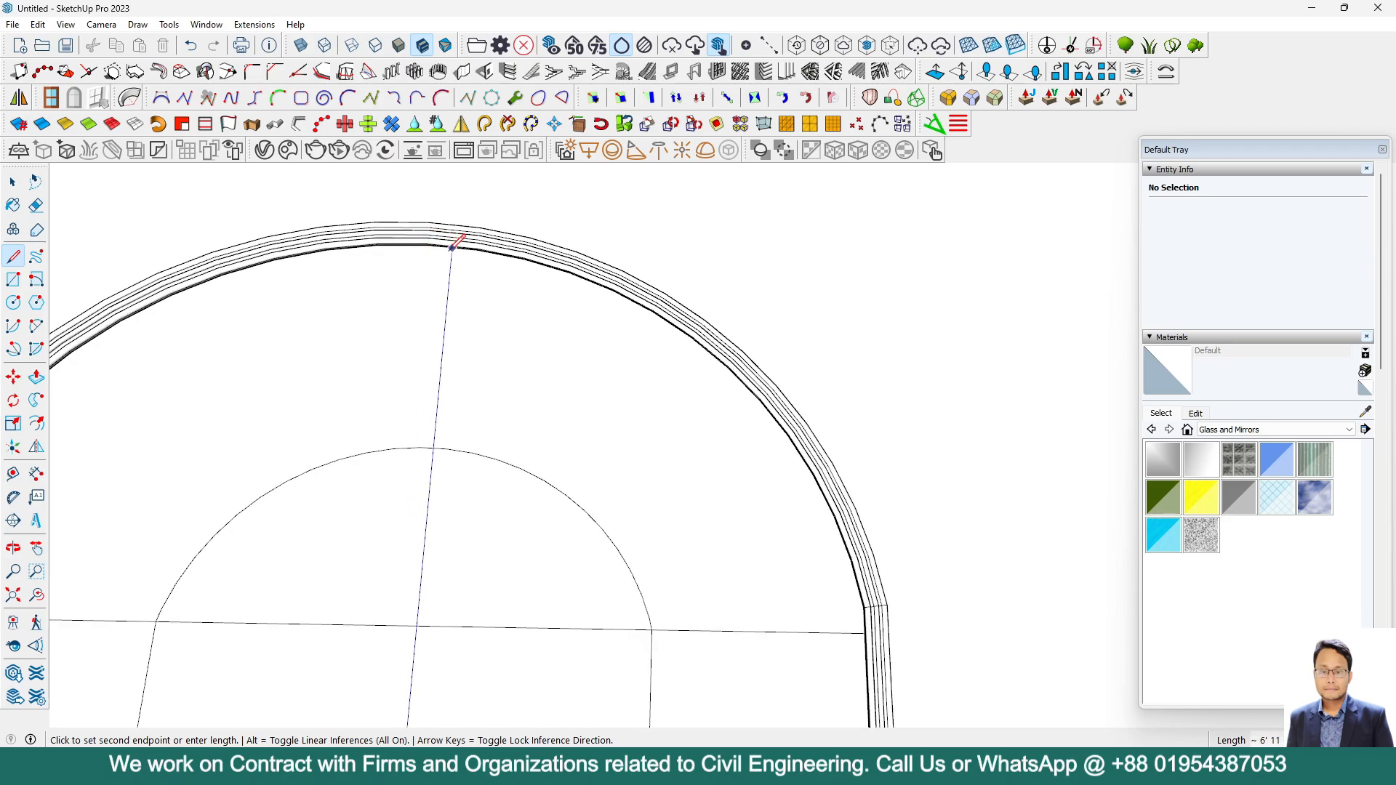
pyautogui.scroll(2, 449, 241)
pyautogui.scroll(3, 444, 245)
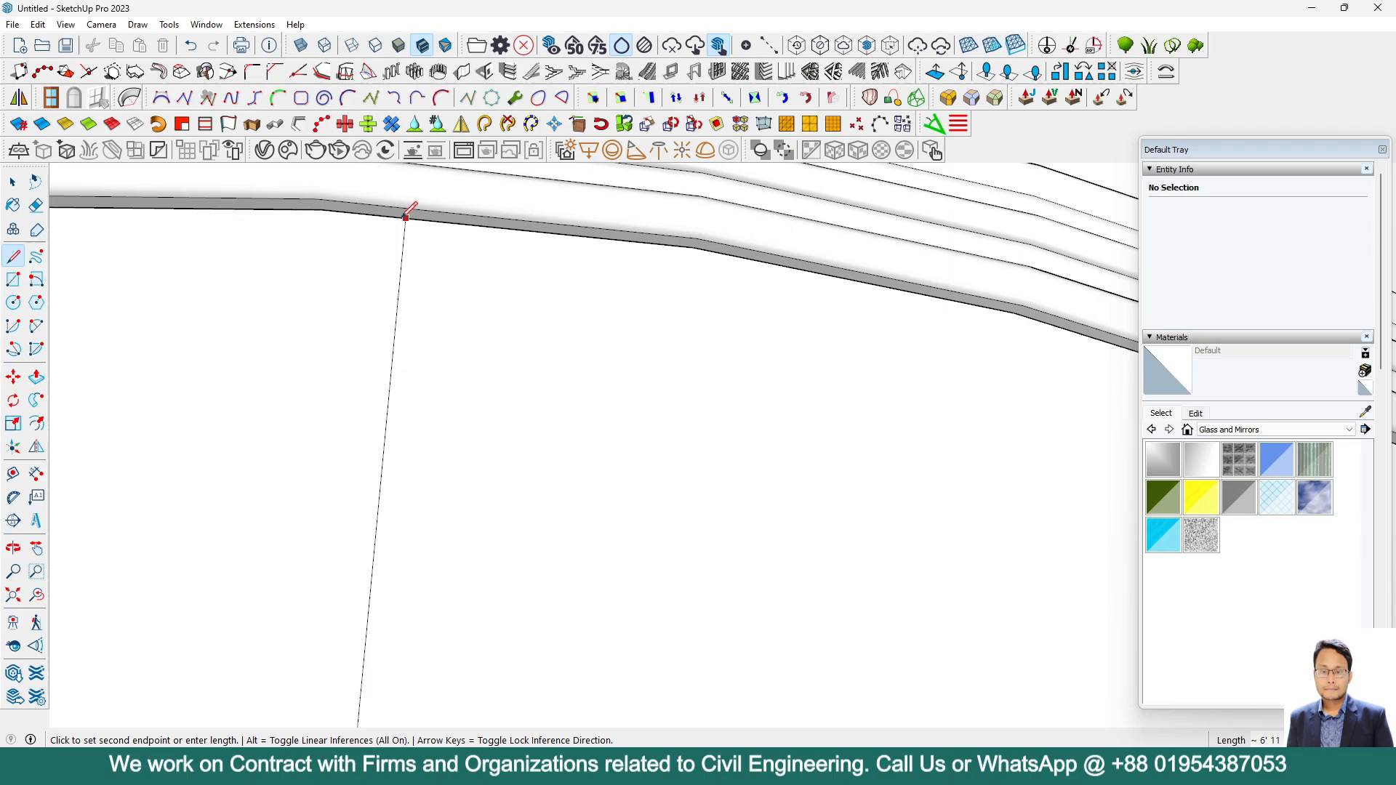
pyautogui.scroll(-3, 489, 243)
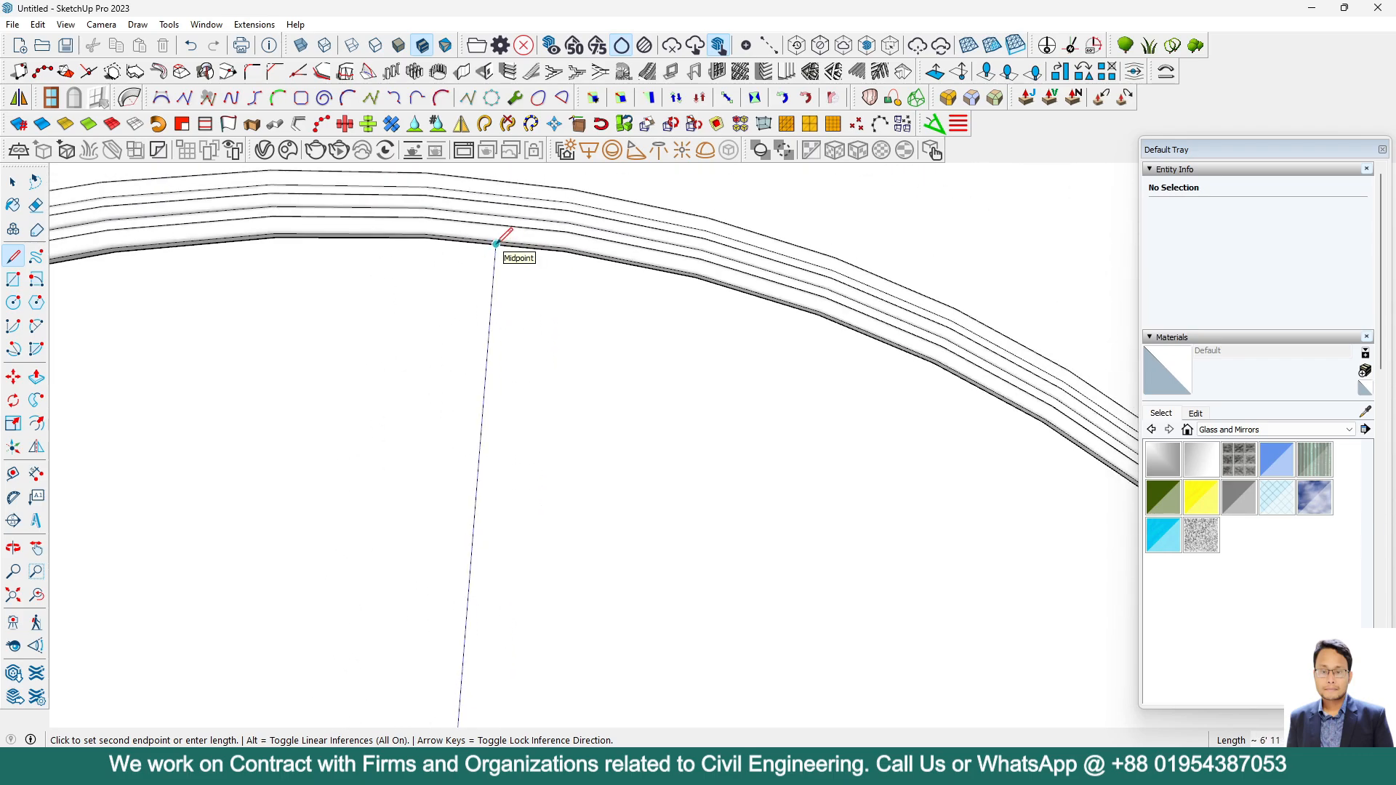
pyautogui.click(497, 244)
pyautogui.scroll(-5, 498, 248)
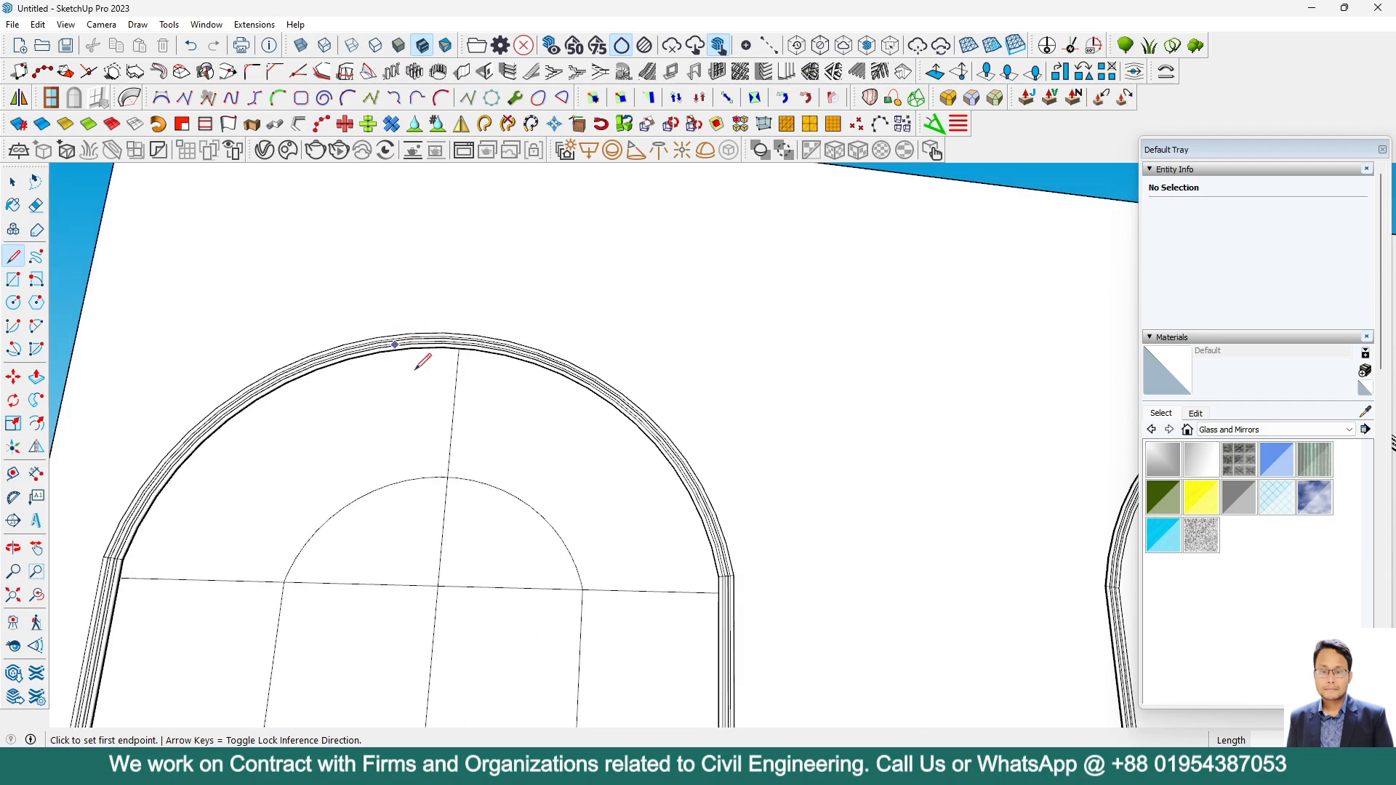
# Draw a diagonal line from the arch's centre to the inner arch's left side and continue it straight to the molding's inner edge
pyautogui.click(437, 587)
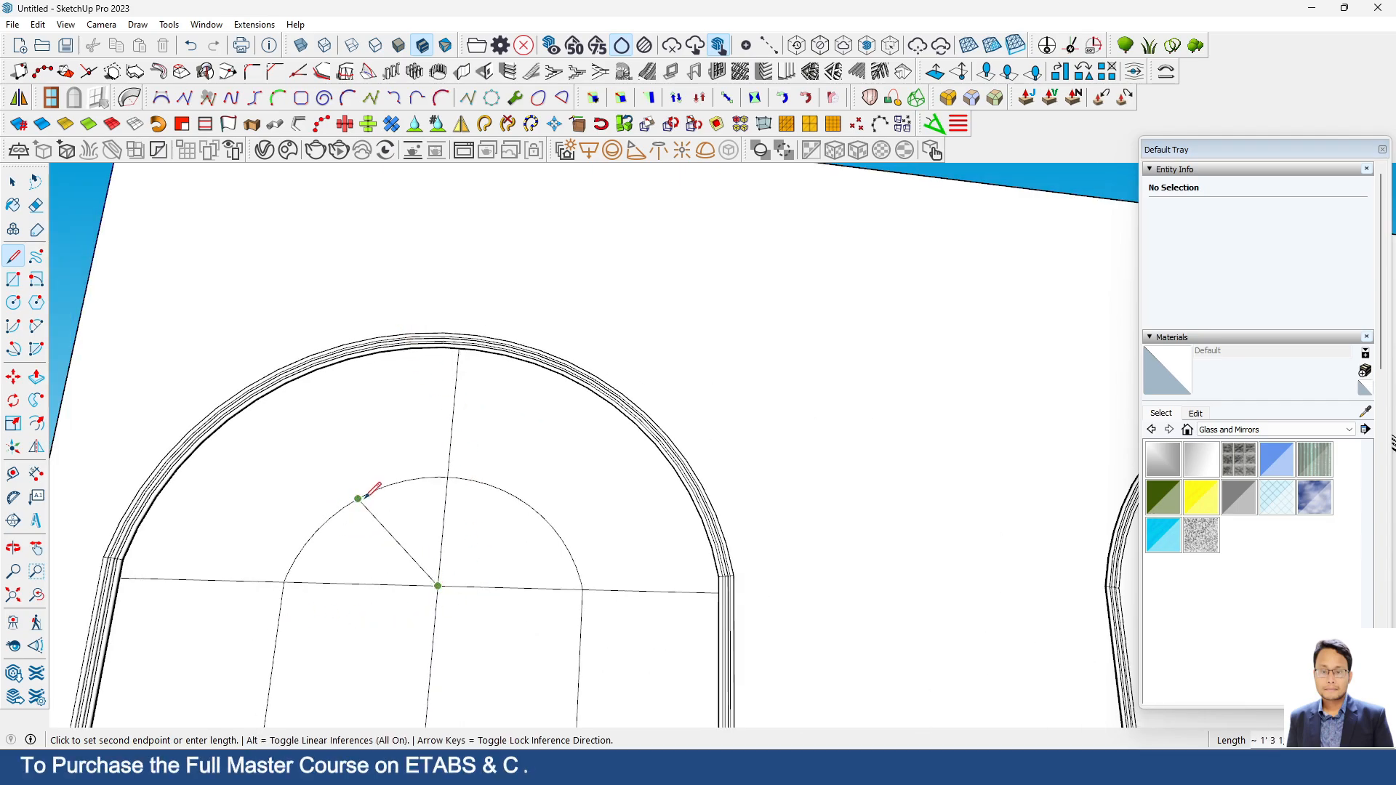
pyautogui.click(342, 507)
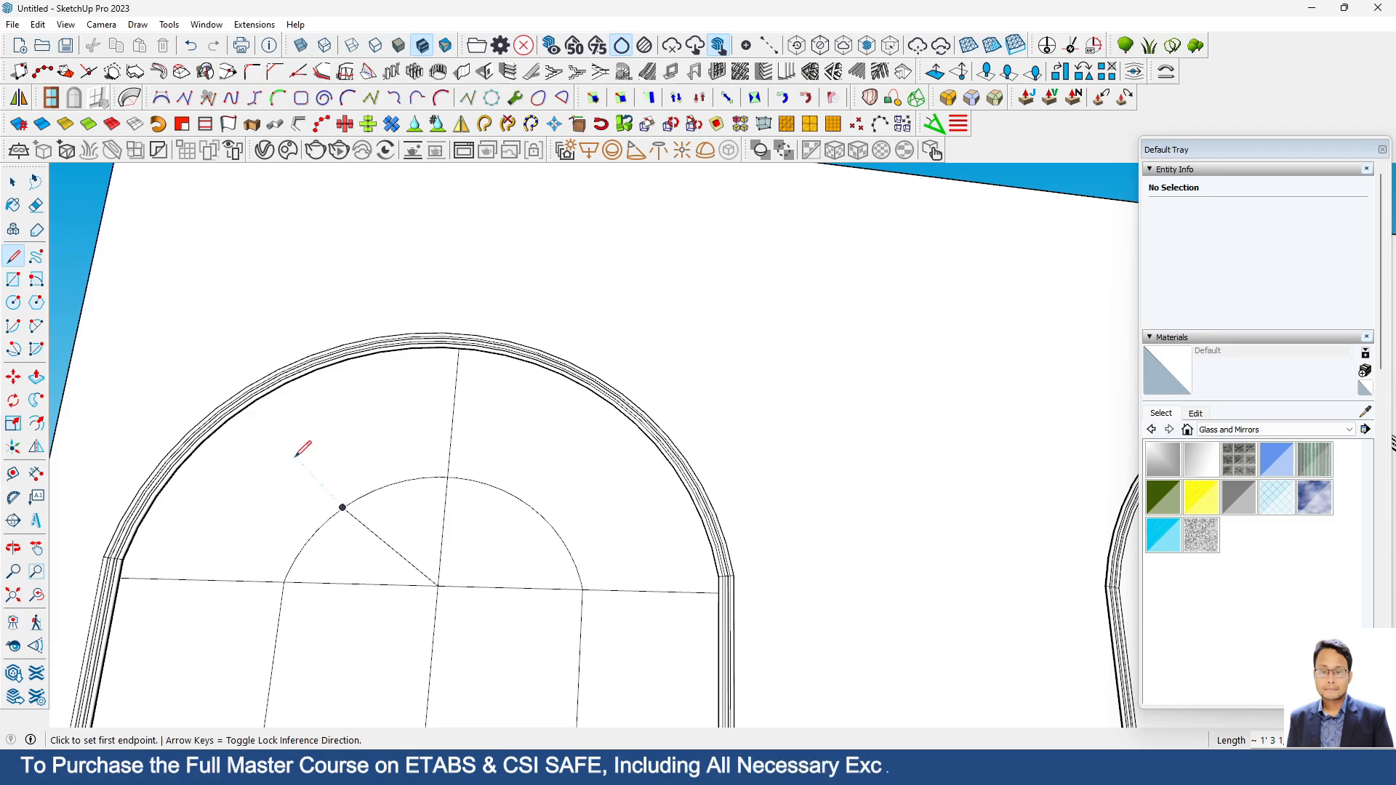
pyautogui.scroll(4, 340, 521)
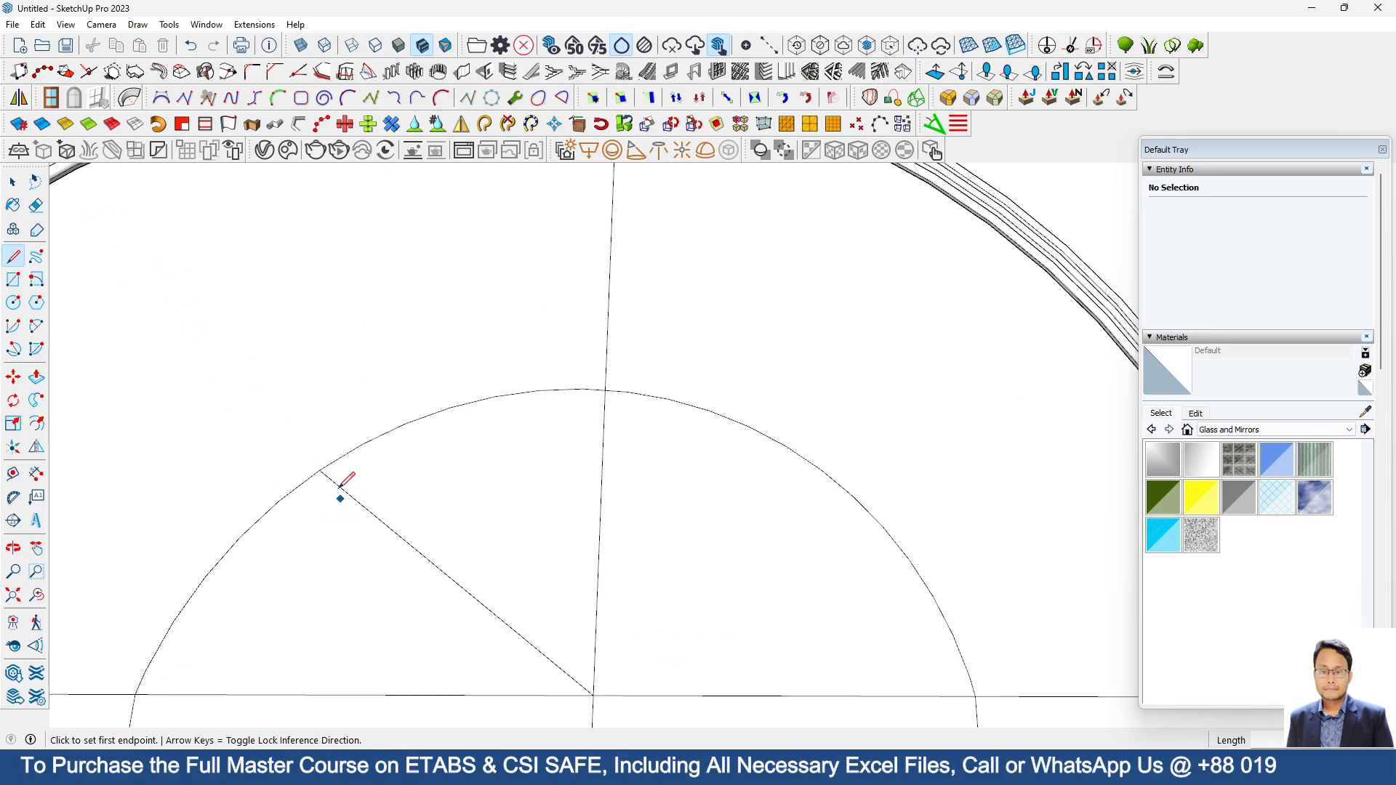
pyautogui.click(320, 469)
pyautogui.scroll(-4, 315, 471)
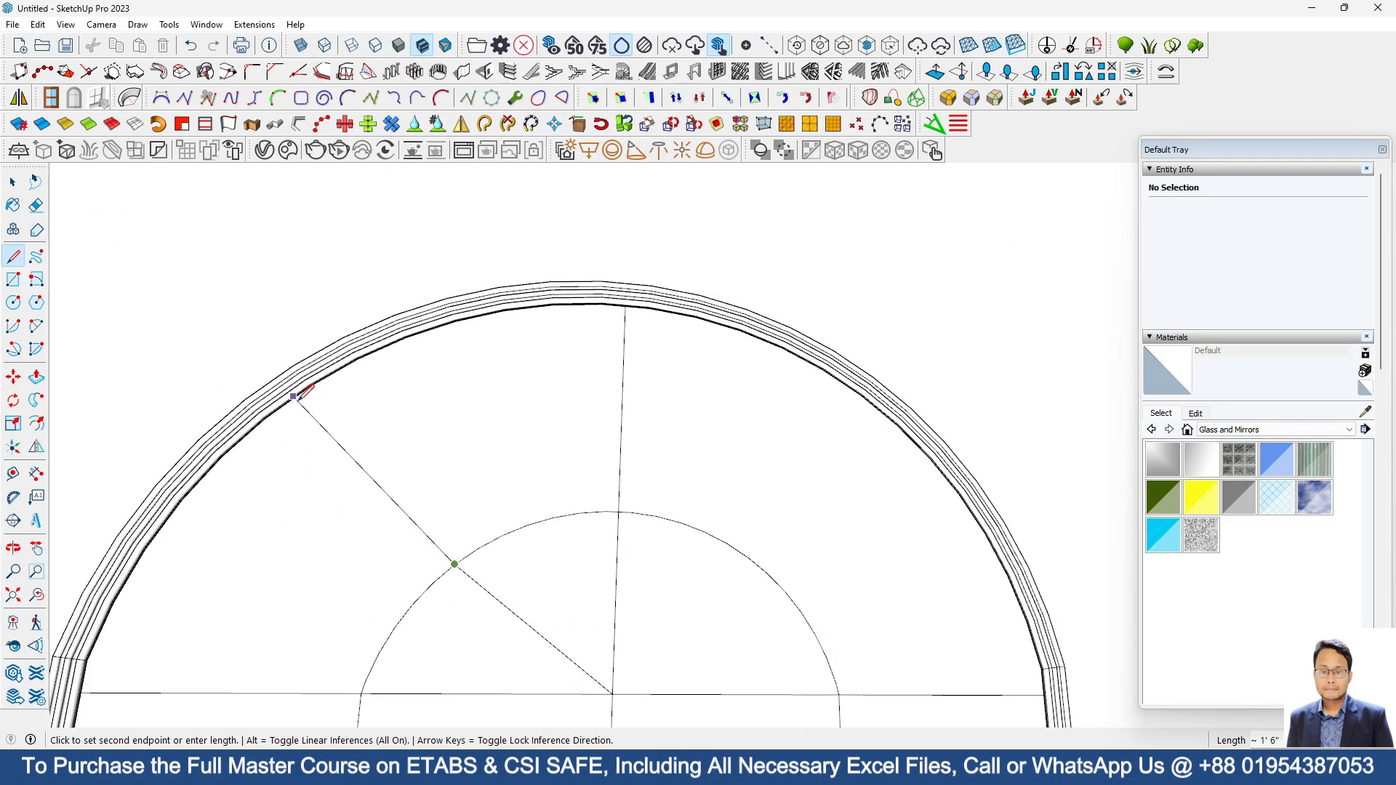
pyautogui.scroll(3, 273, 414)
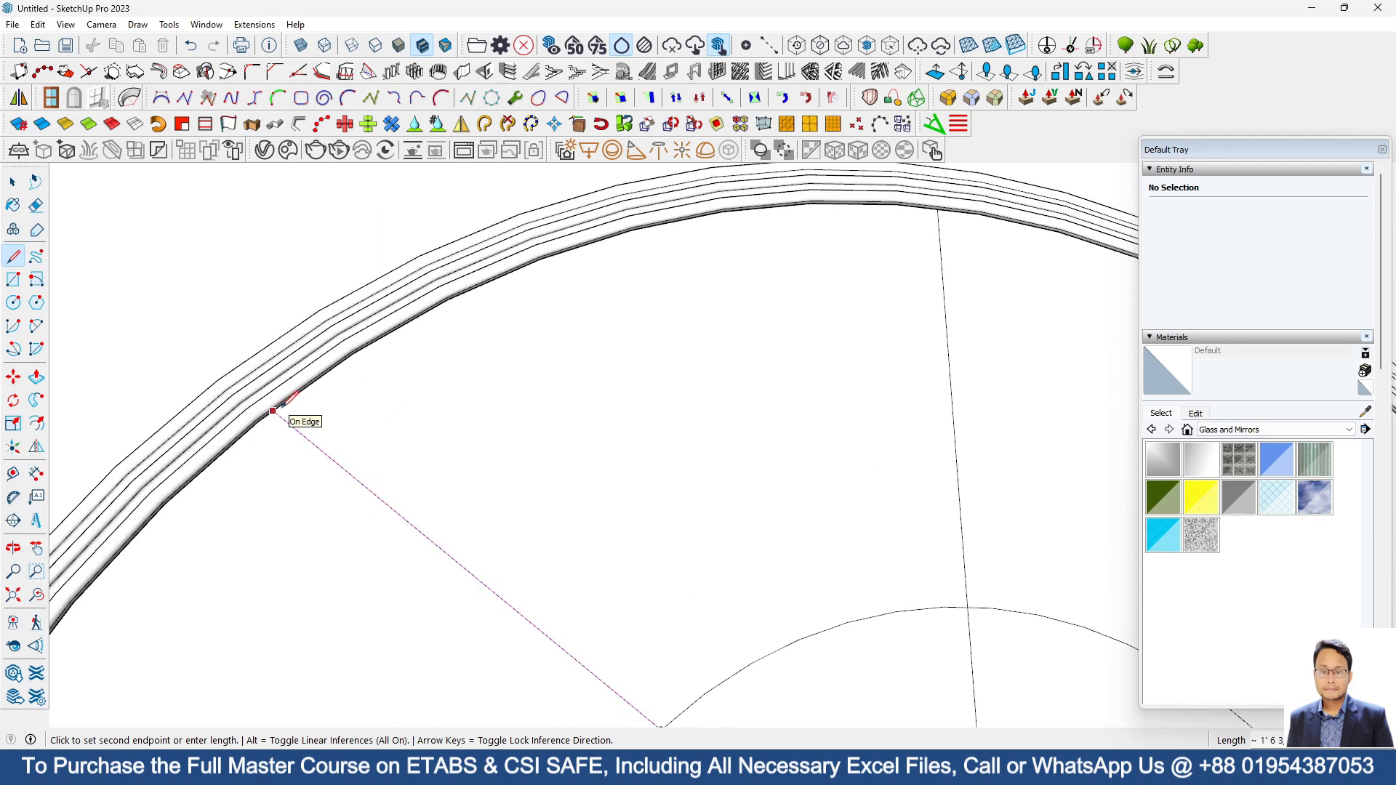
pyautogui.click(273, 412)
pyautogui.press('space')
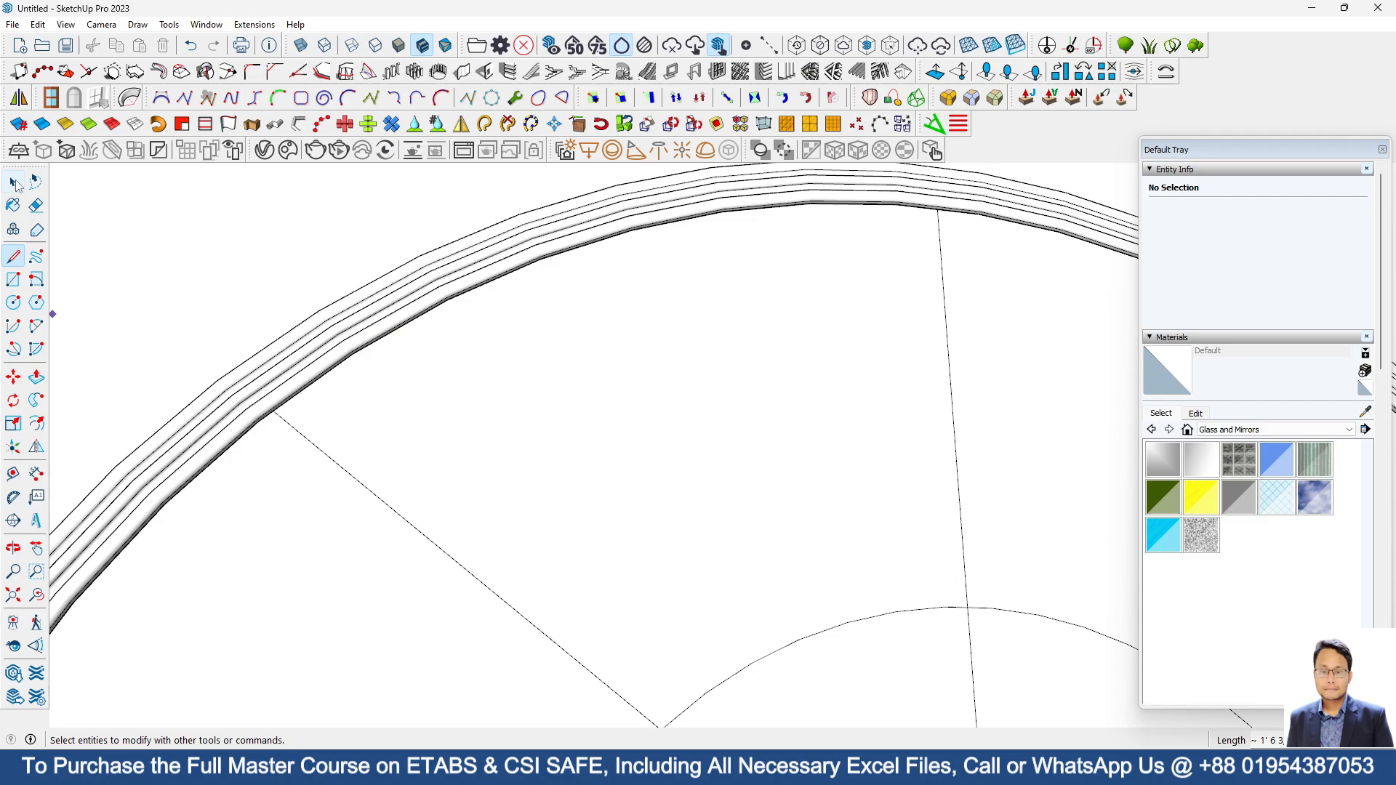
# Mirror both segments of the left diagonal line about the arch's vertical centre line, keeping the originals
pyautogui.scroll(-5, 219, 320)
pyautogui.click(291, 400)
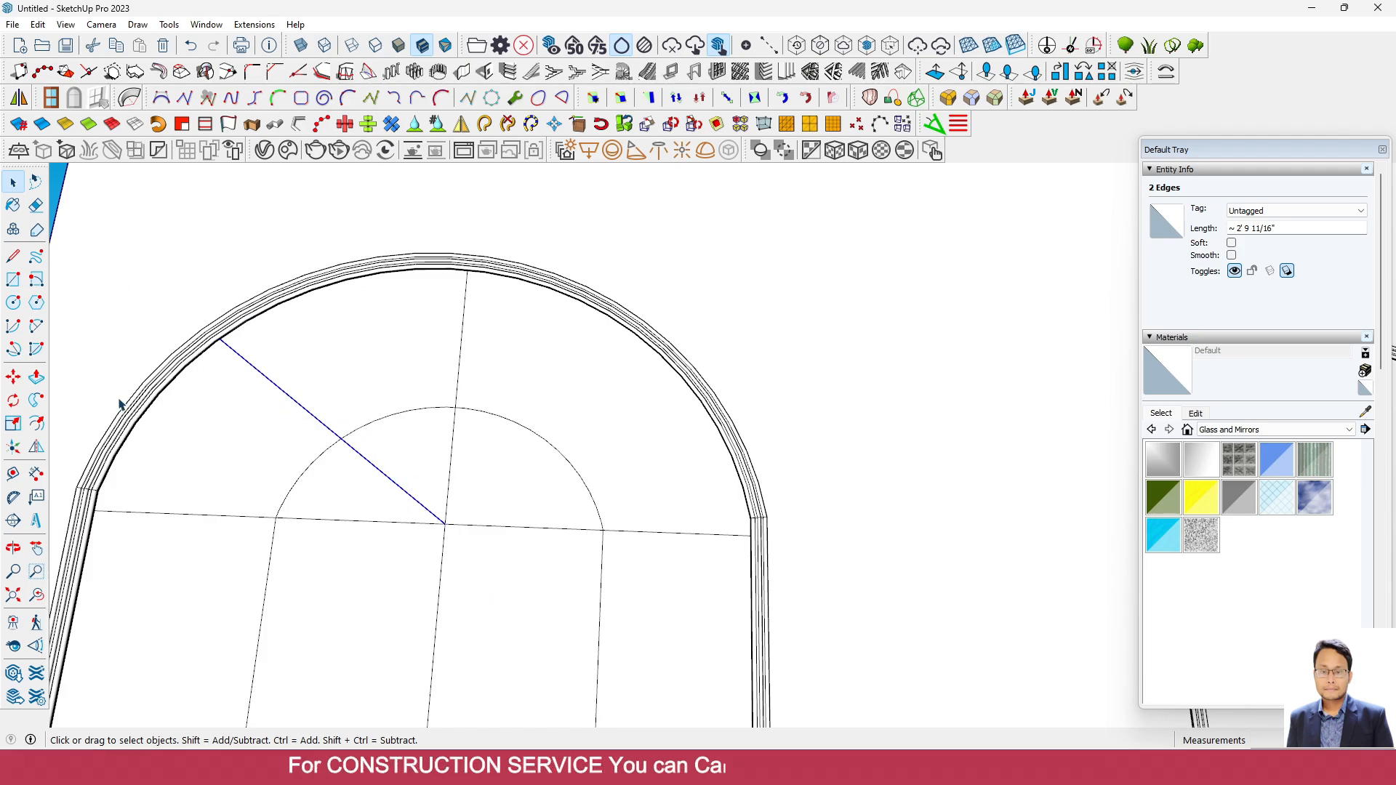
pyautogui.click(19, 97)
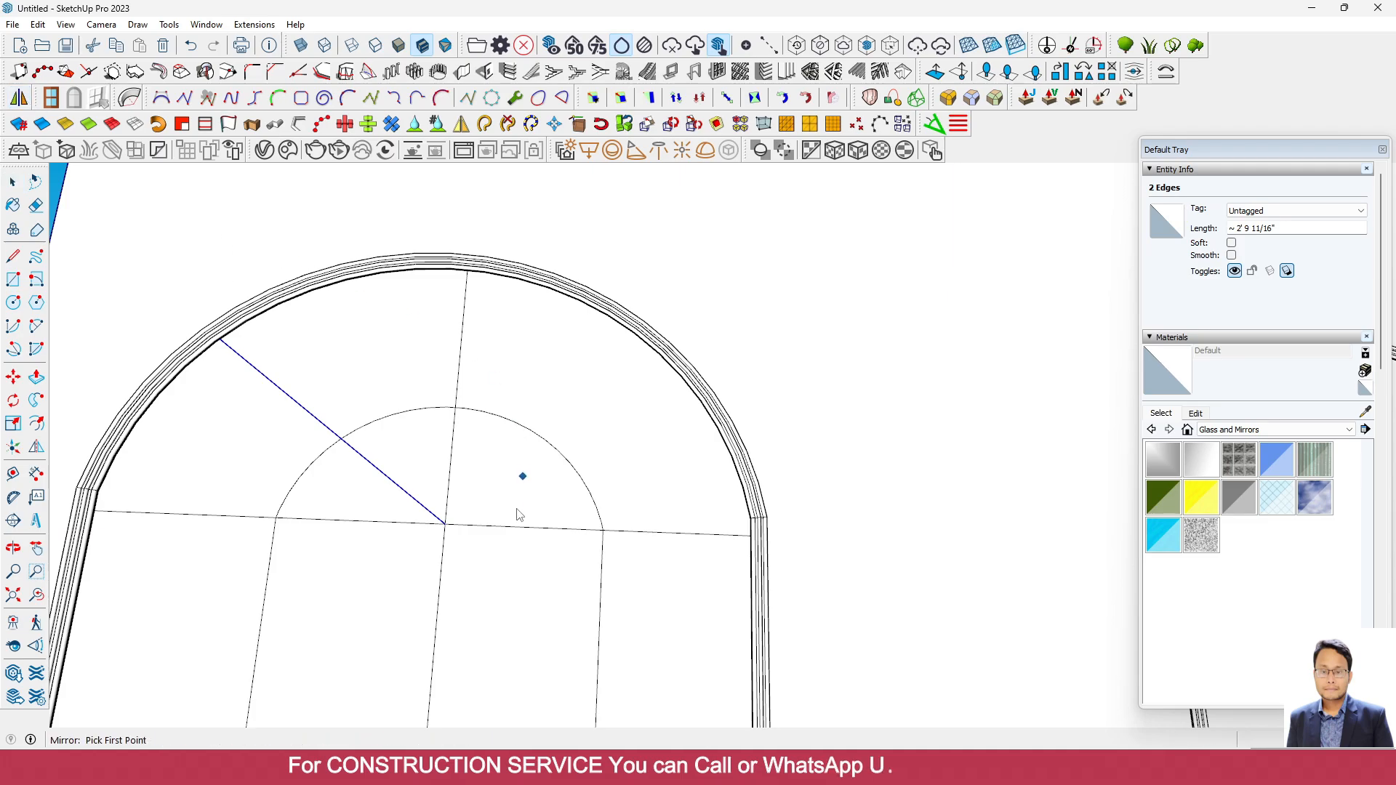
pyautogui.click(445, 525)
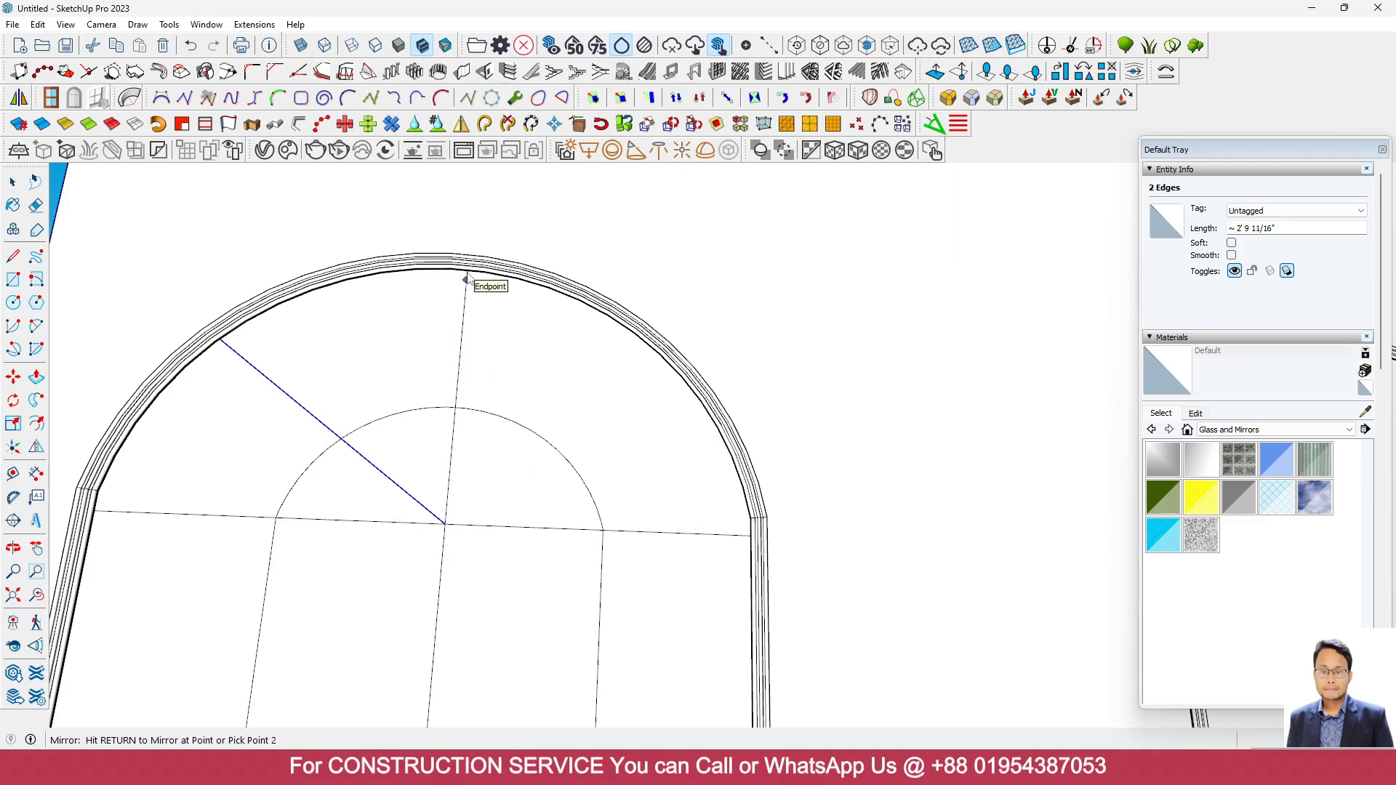
pyautogui.click(467, 280)
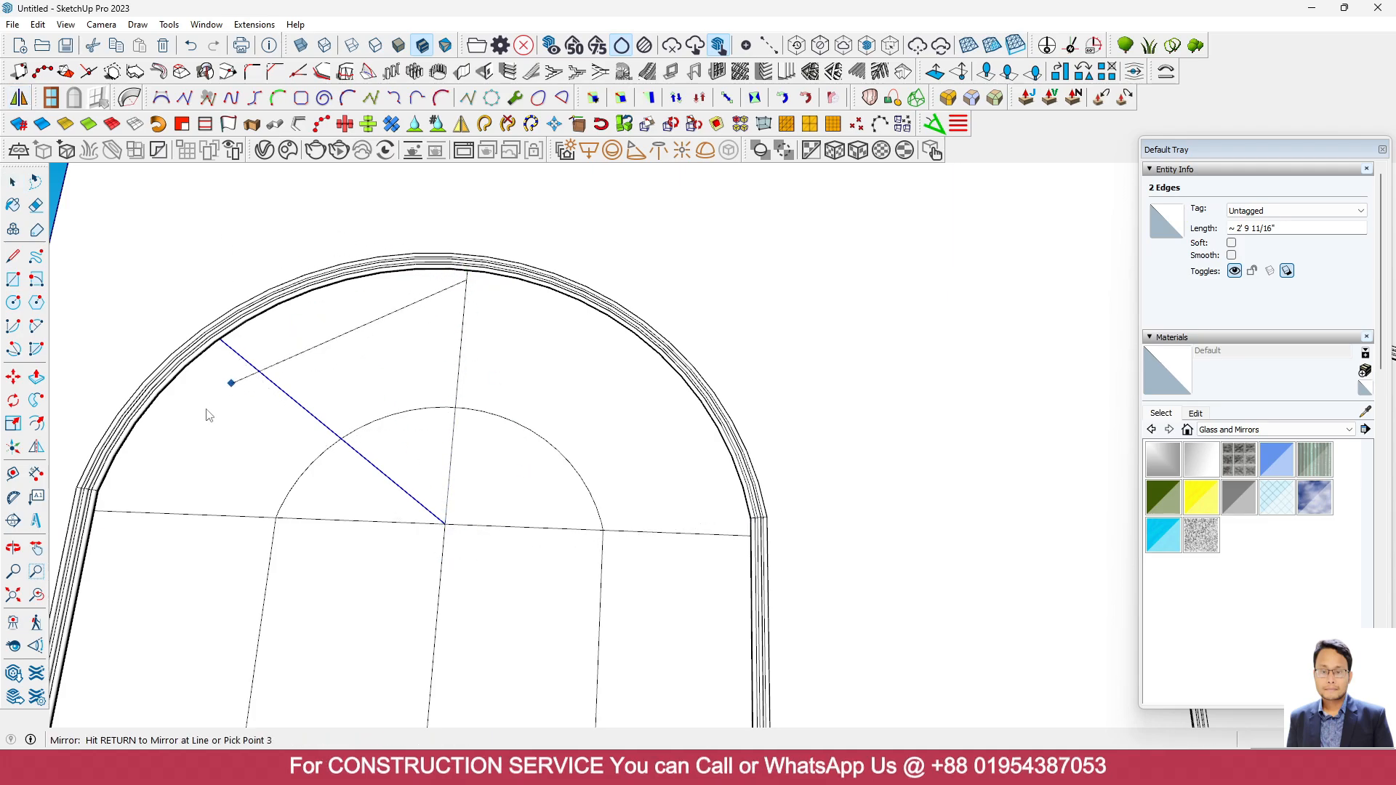
pyautogui.moveTo(233, 383); pyautogui.dragTo(212, 473, button='middle')
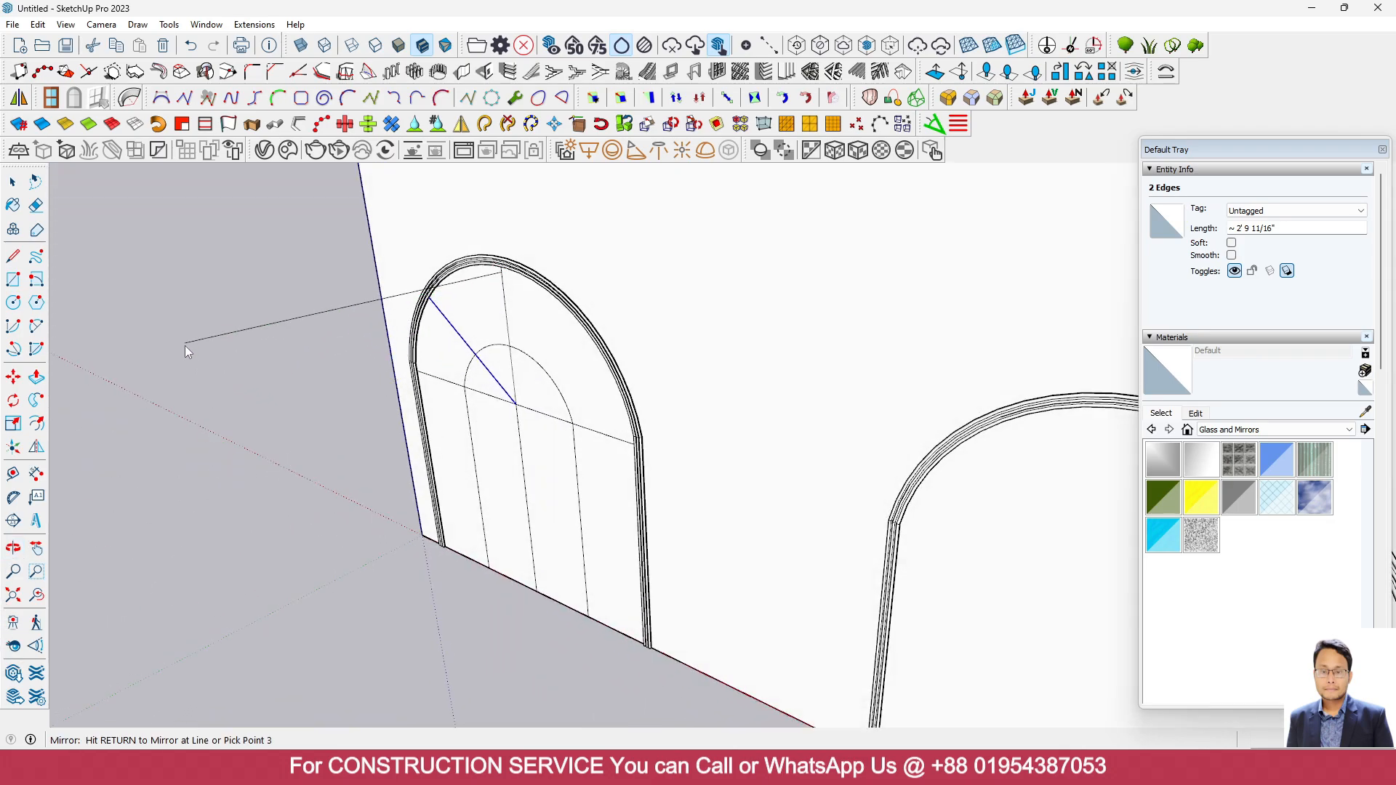
pyautogui.press('Return')
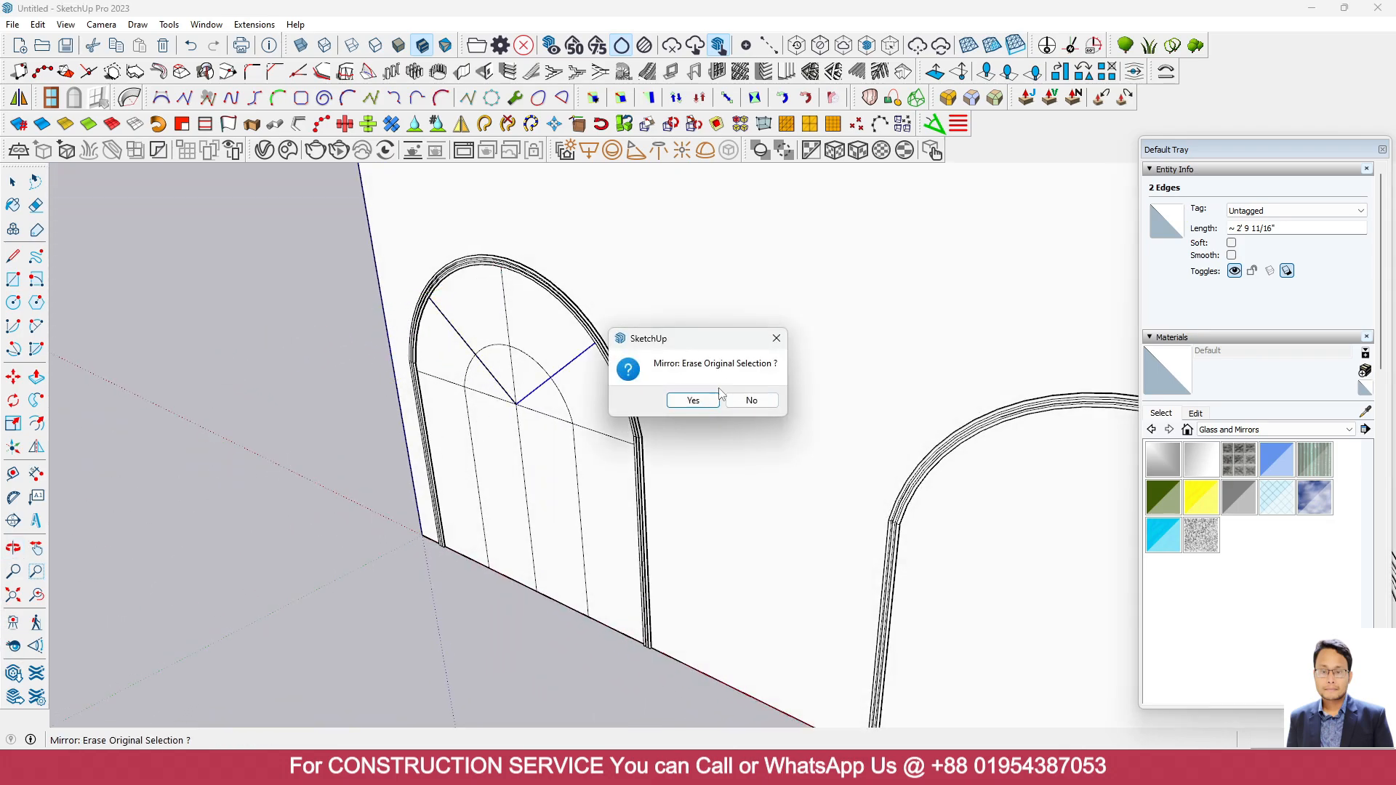
pyautogui.click(751, 400)
pyautogui.moveTo(613, 440); pyautogui.dragTo(624, 393, button='middle')
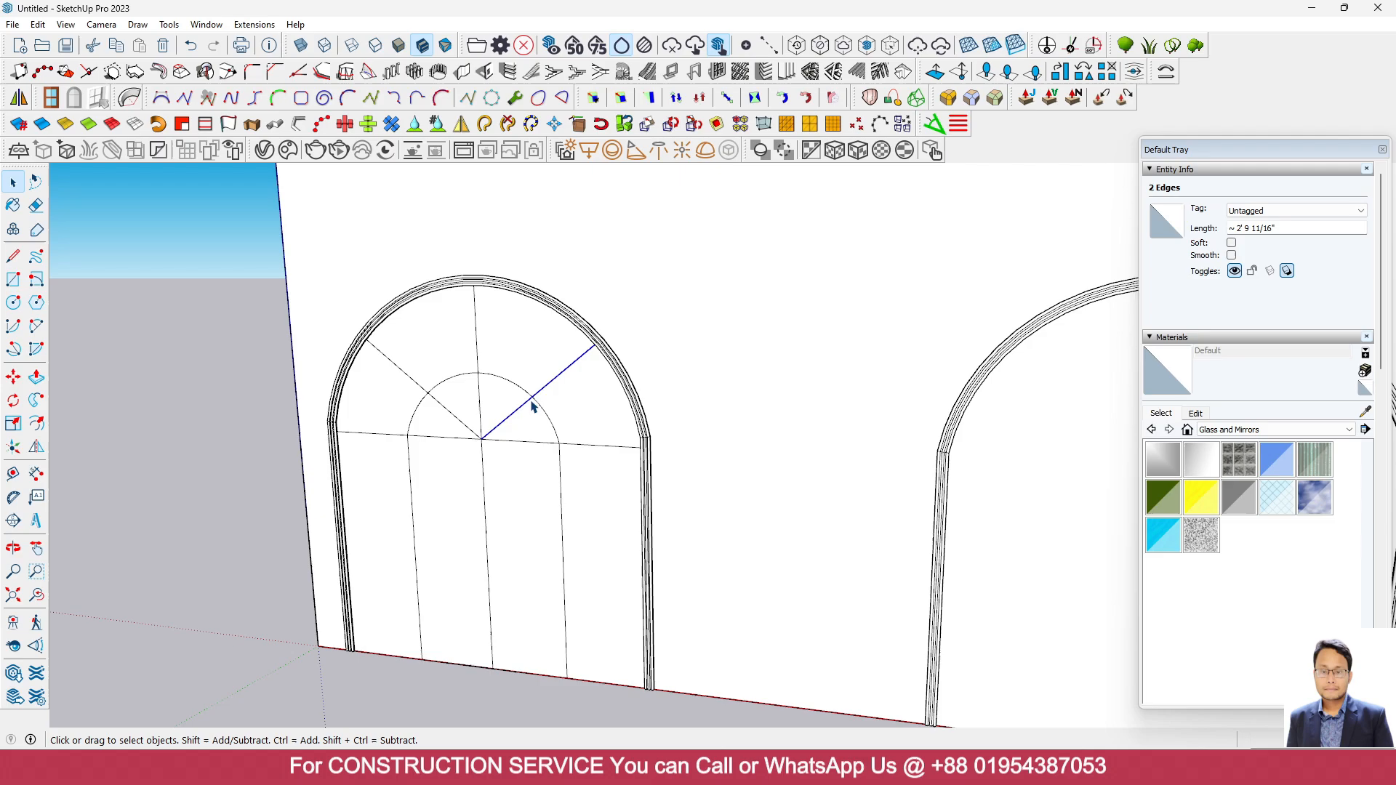
pyautogui.scroll(3, 623, 394)
pyautogui.press('space')
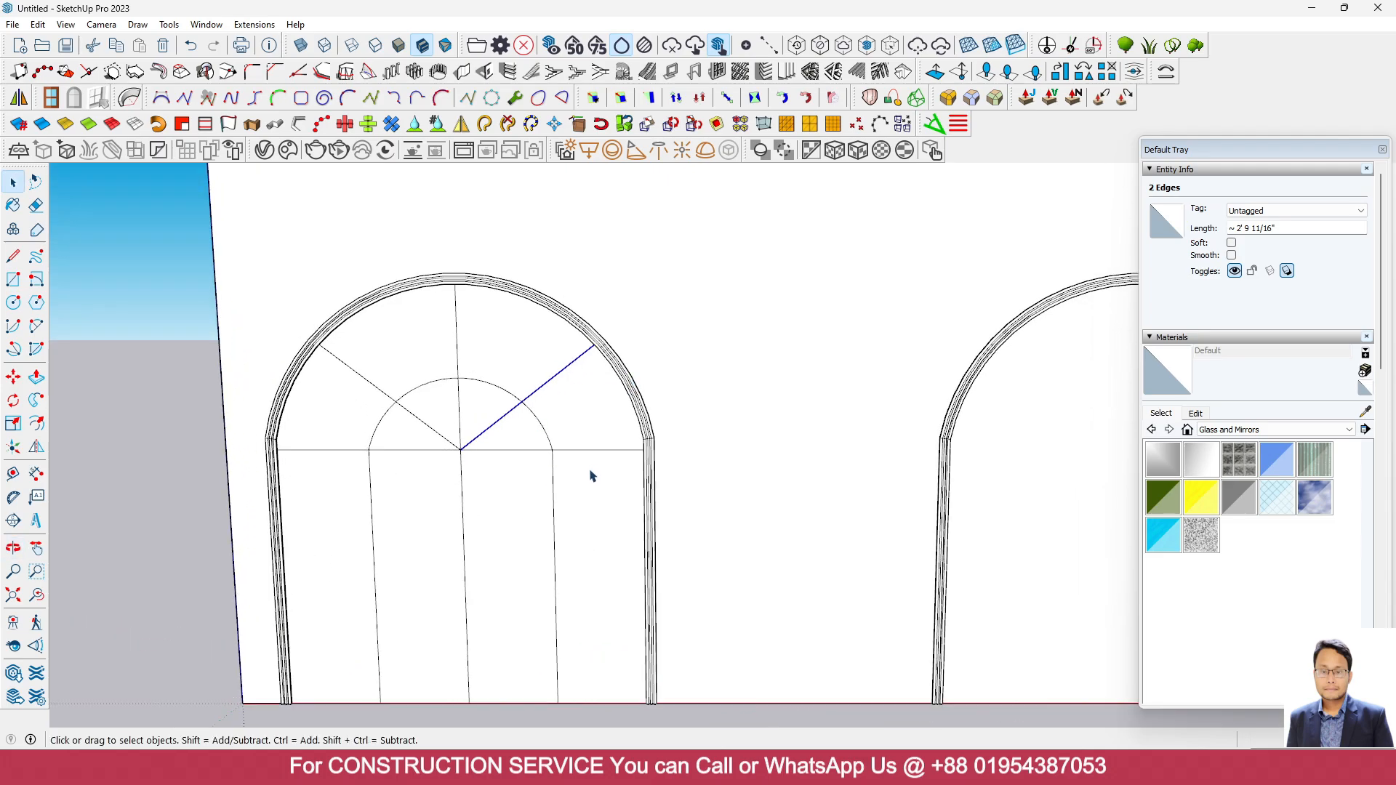
pyautogui.click(130, 318)
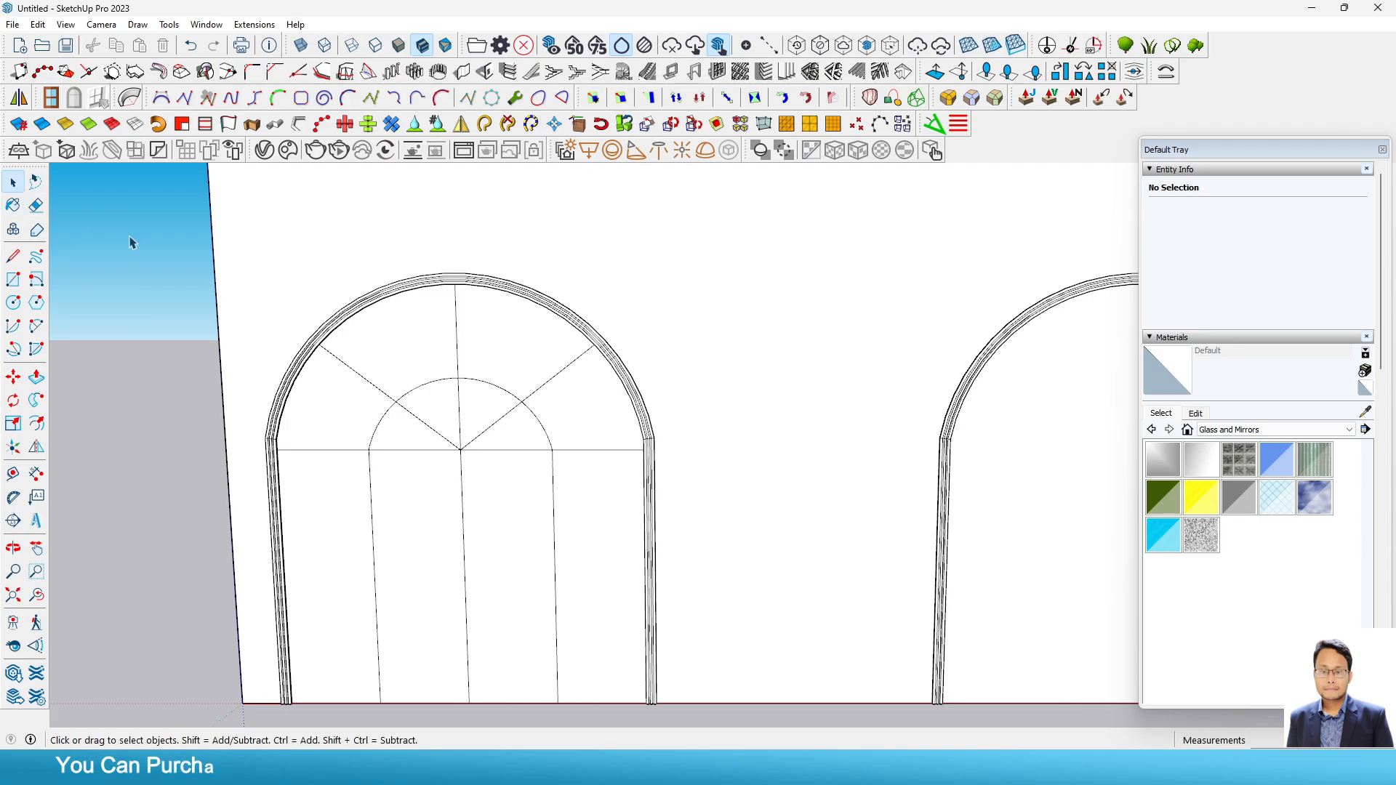
# Draw a horizontal line about 6' long across the lower part of the left opening, between the molding's inner edges
pyautogui.scroll(-5, 340, 436)
pyautogui.scroll(4, 386, 487)
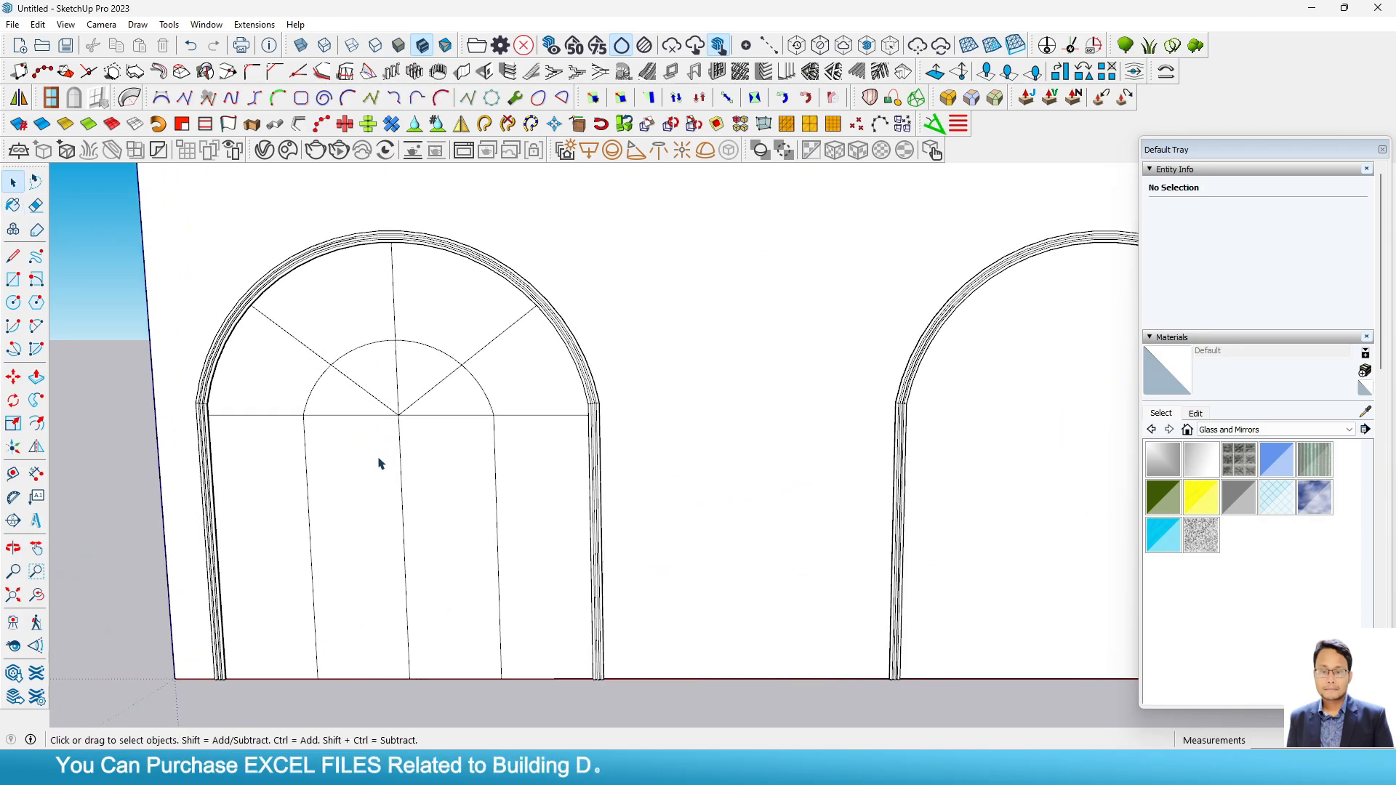
pyautogui.scroll(-1, 341, 378)
pyautogui.click(13, 256)
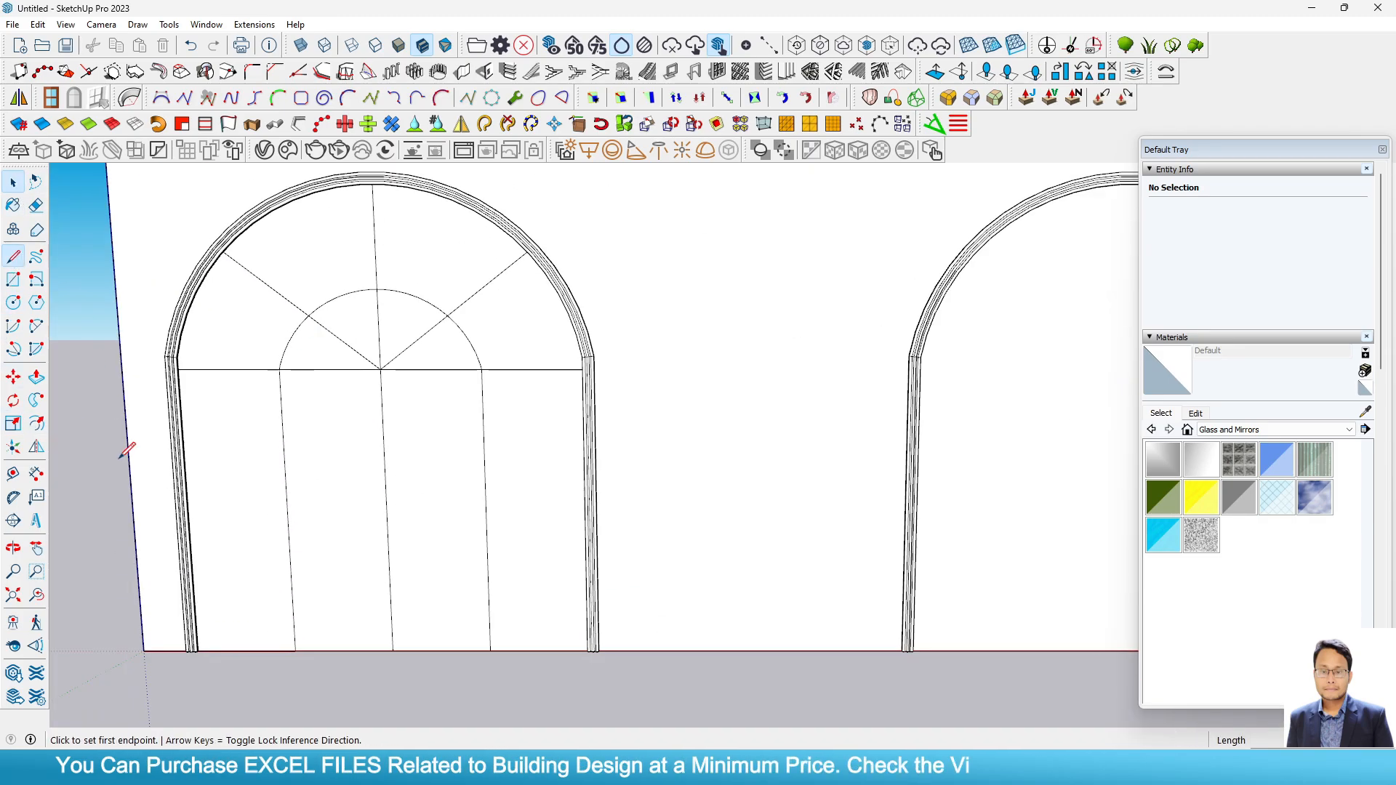
pyautogui.scroll(2, 213, 496)
pyautogui.scroll(1, 147, 480)
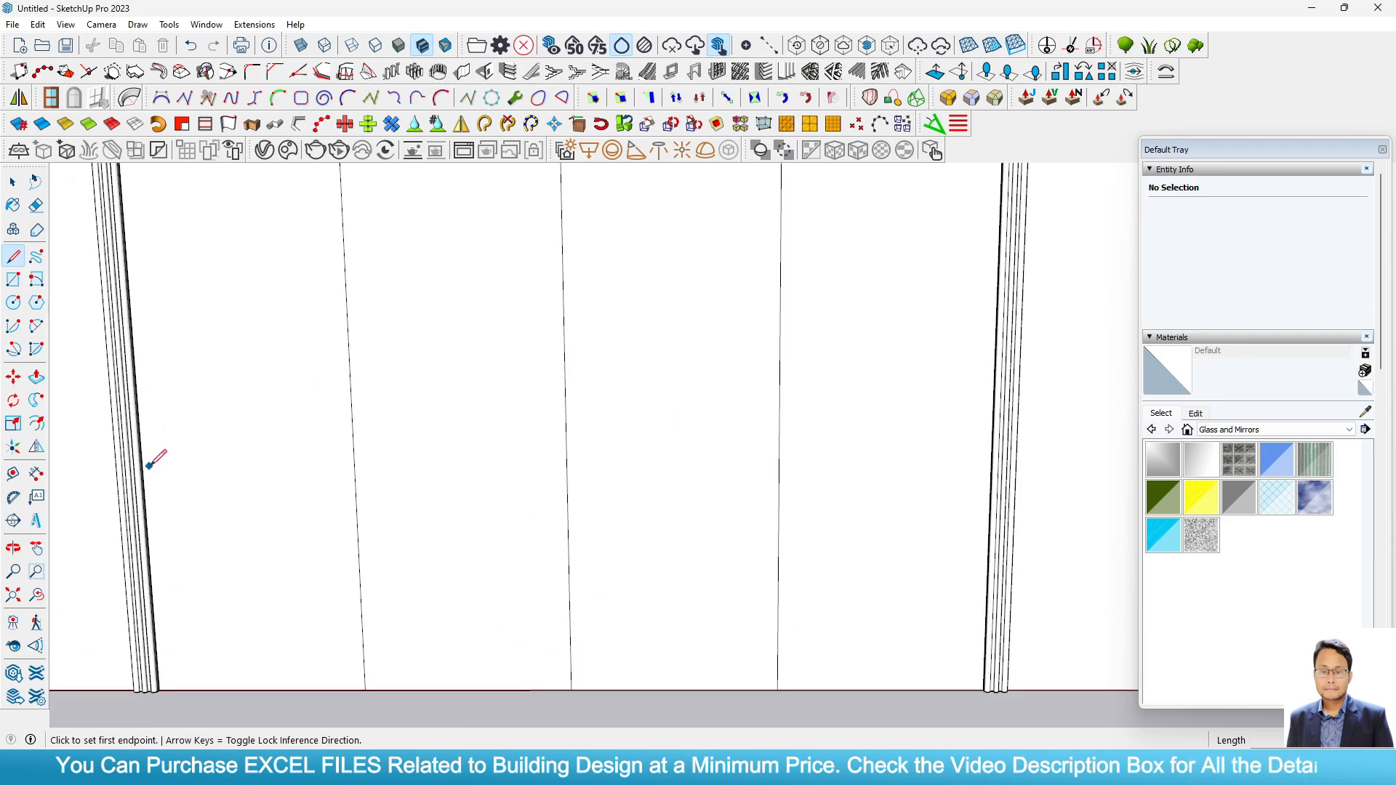
pyautogui.click(143, 471)
pyautogui.scroll(-3, 509, 517)
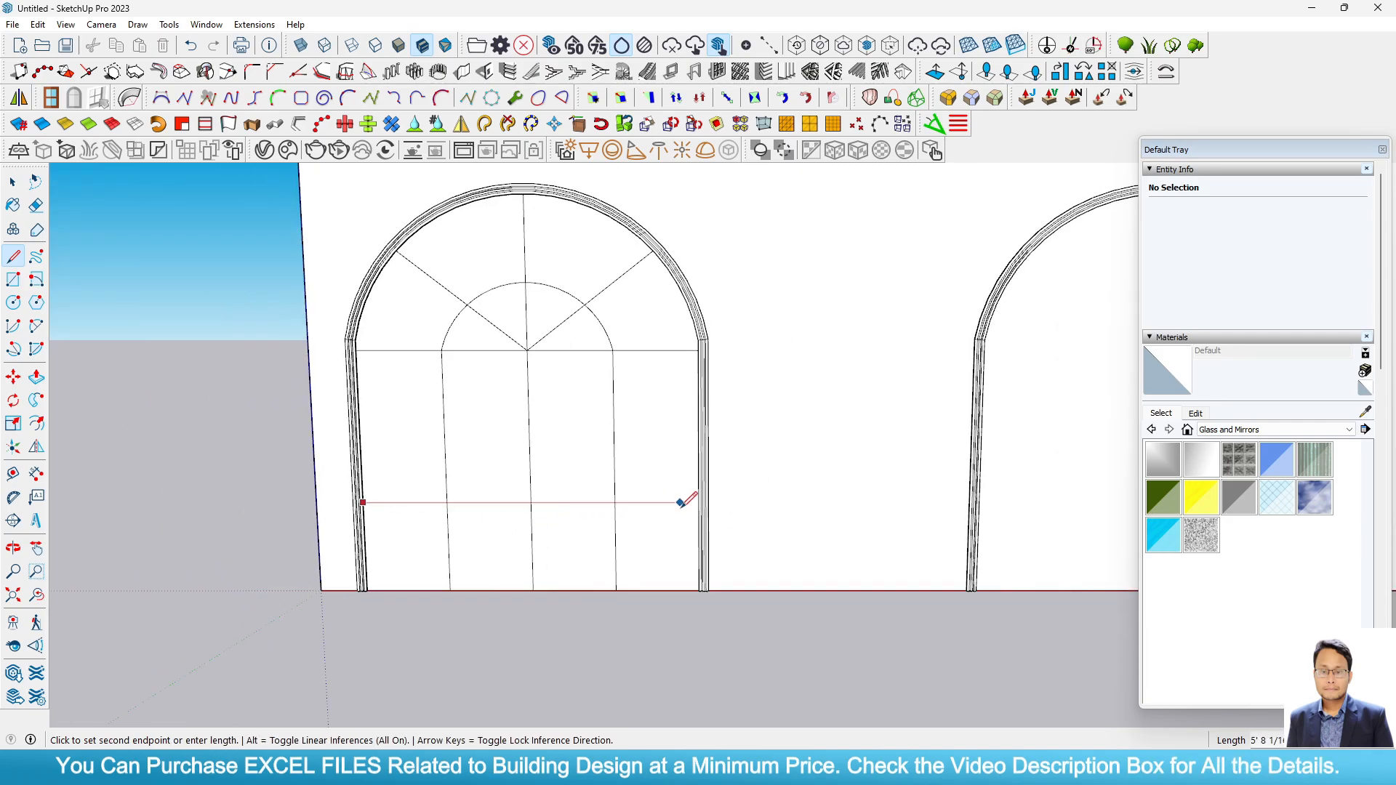
pyautogui.moveTo(686, 493); pyautogui.dragTo(714, 477, button='middle')
pyautogui.scroll(2, 689, 514)
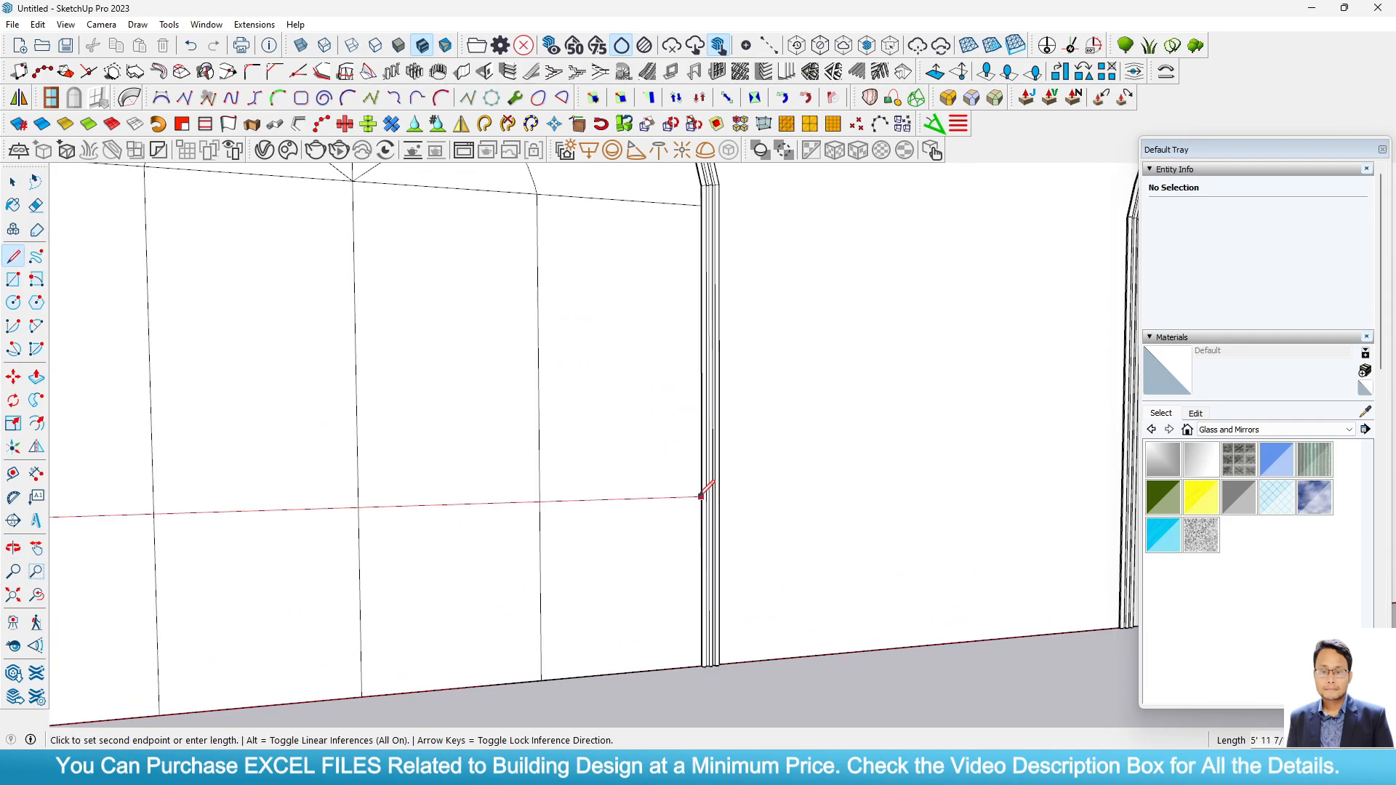
pyautogui.scroll(3, 704, 497)
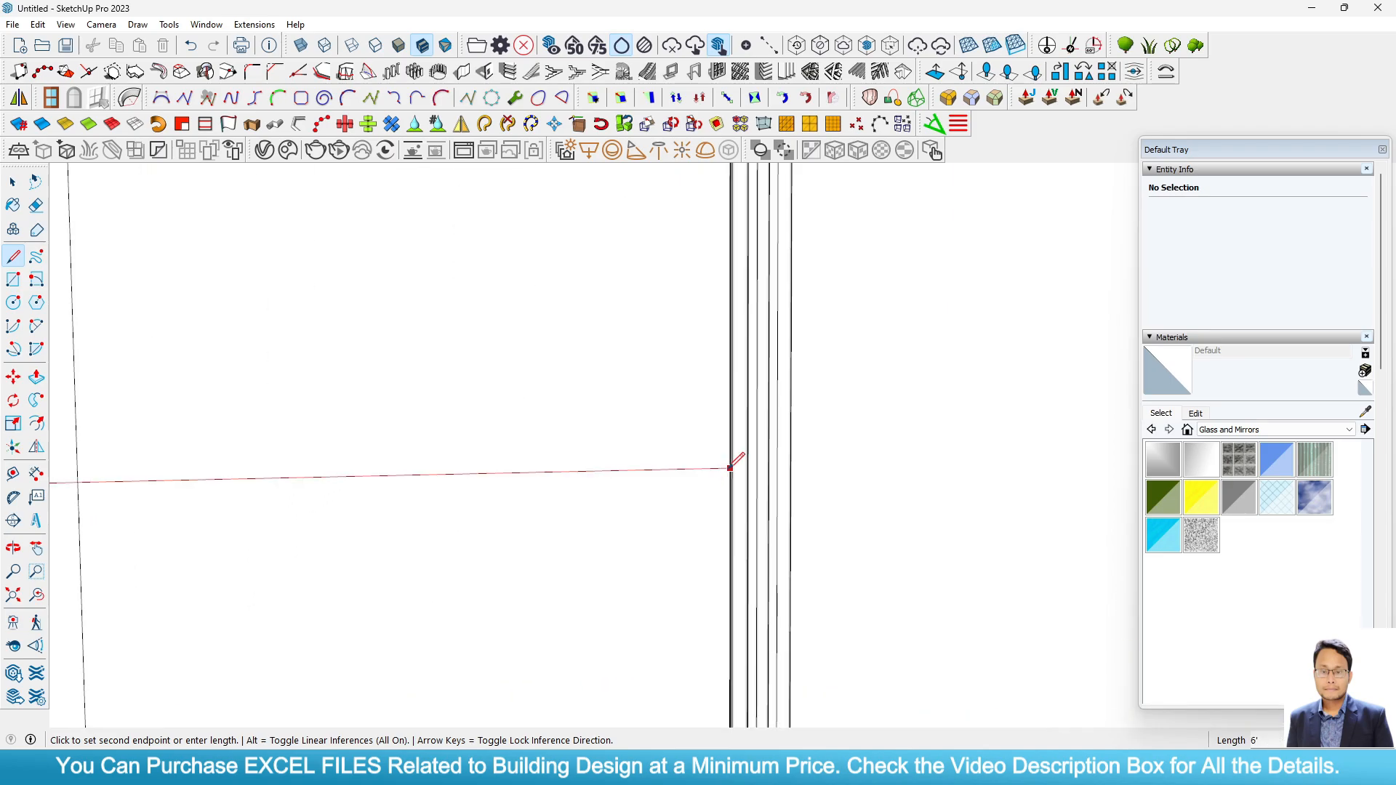
pyautogui.click(731, 467)
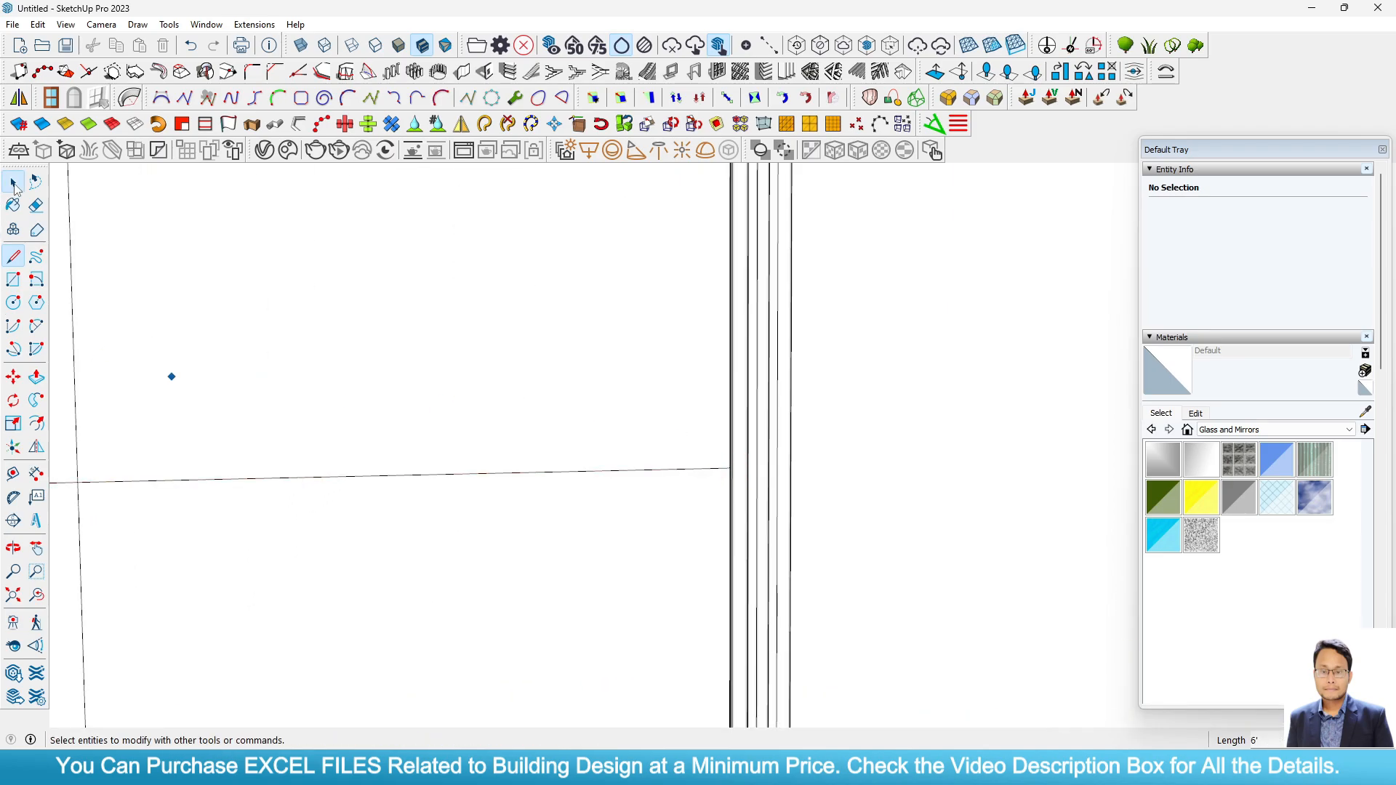
pyautogui.click(12, 183)
# Delete the plain face filling the right arched opening
pyautogui.scroll(-10, 489, 549)
pyautogui.moveTo(397, 567); pyautogui.dragTo(268, 687, button='middle')
pyautogui.press('space')
pyautogui.scroll(3, 727, 515)
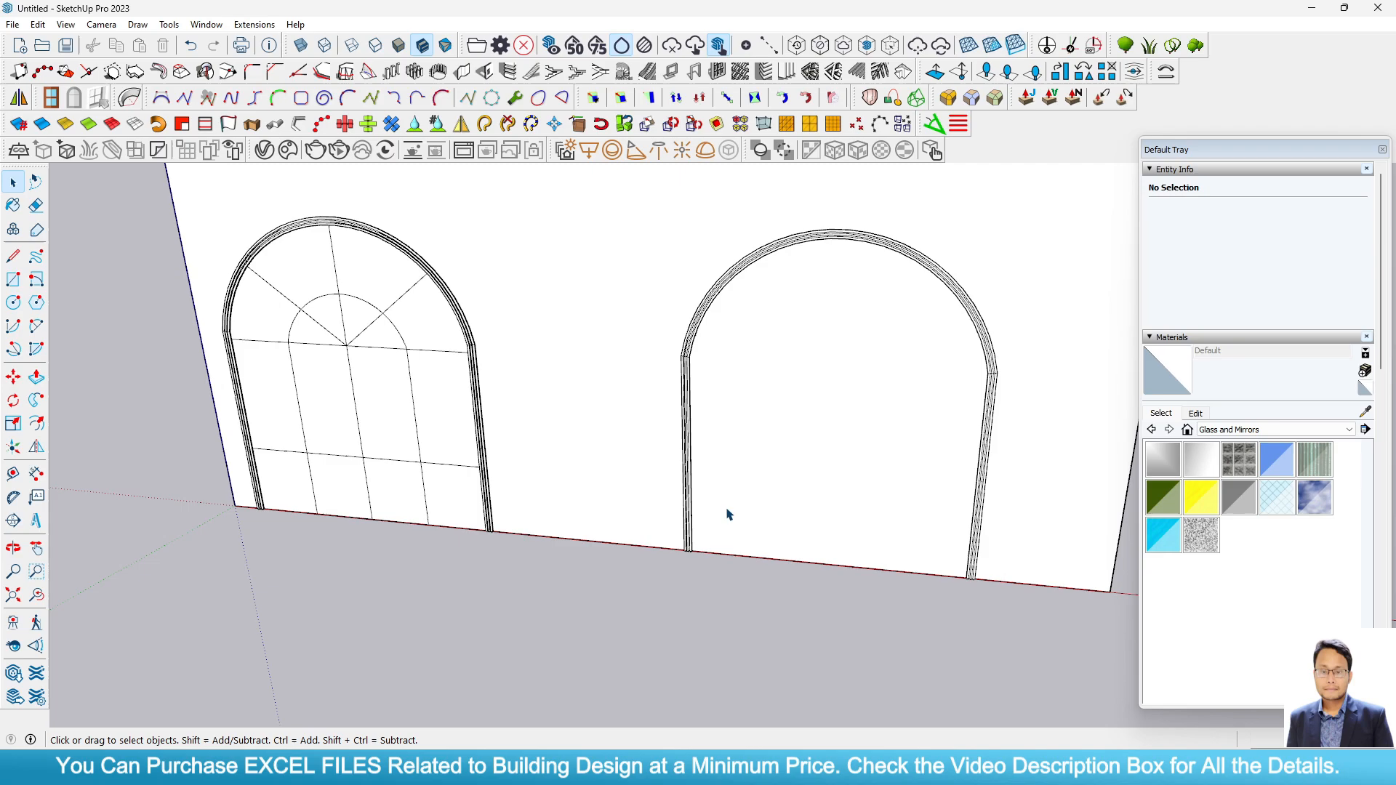
pyautogui.click(762, 480)
pyautogui.press('Delete')
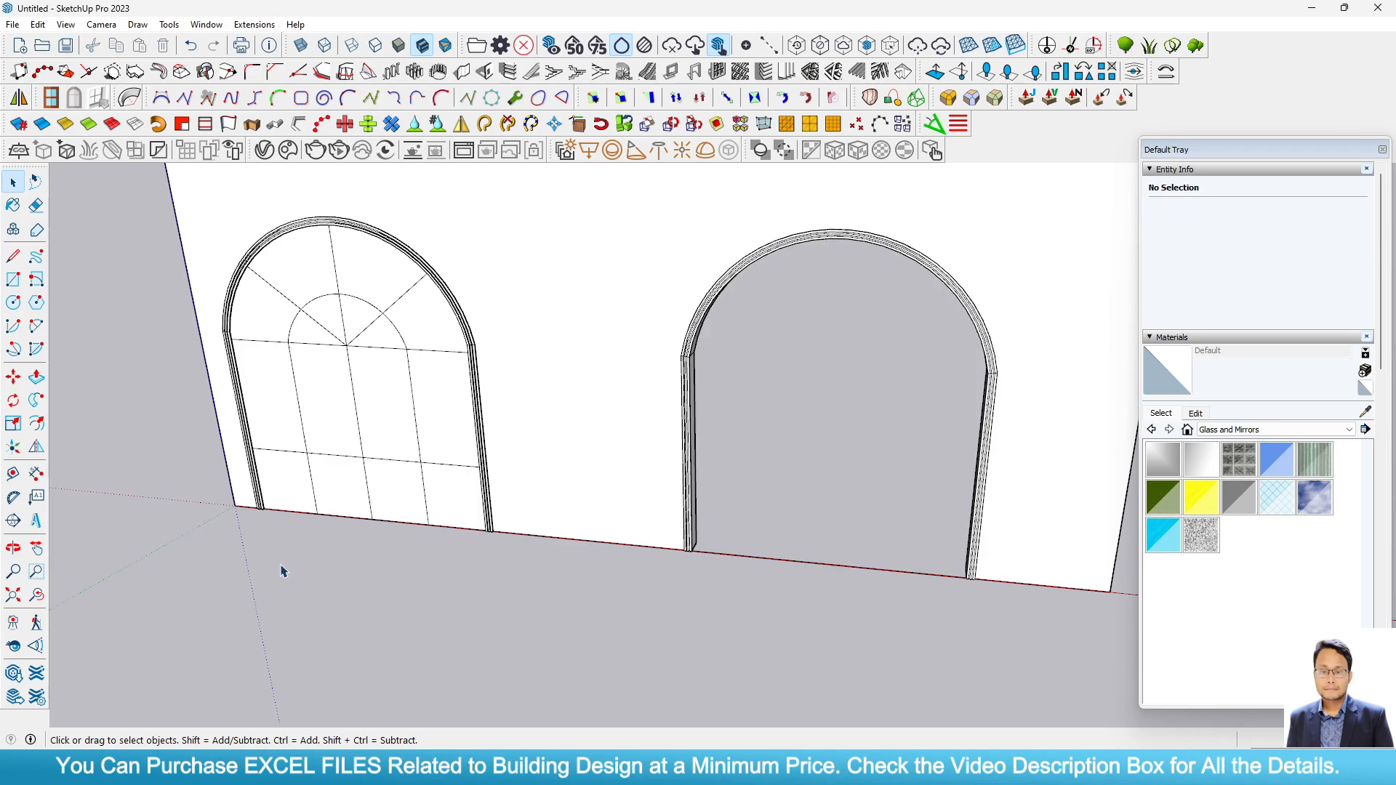
# Copy the divided arched panel from the left opening into the right opening, aligning its bottom corner with the molding's inner edge
pyautogui.scroll(2, 383, 394)
pyautogui.tripleClick(368, 402)
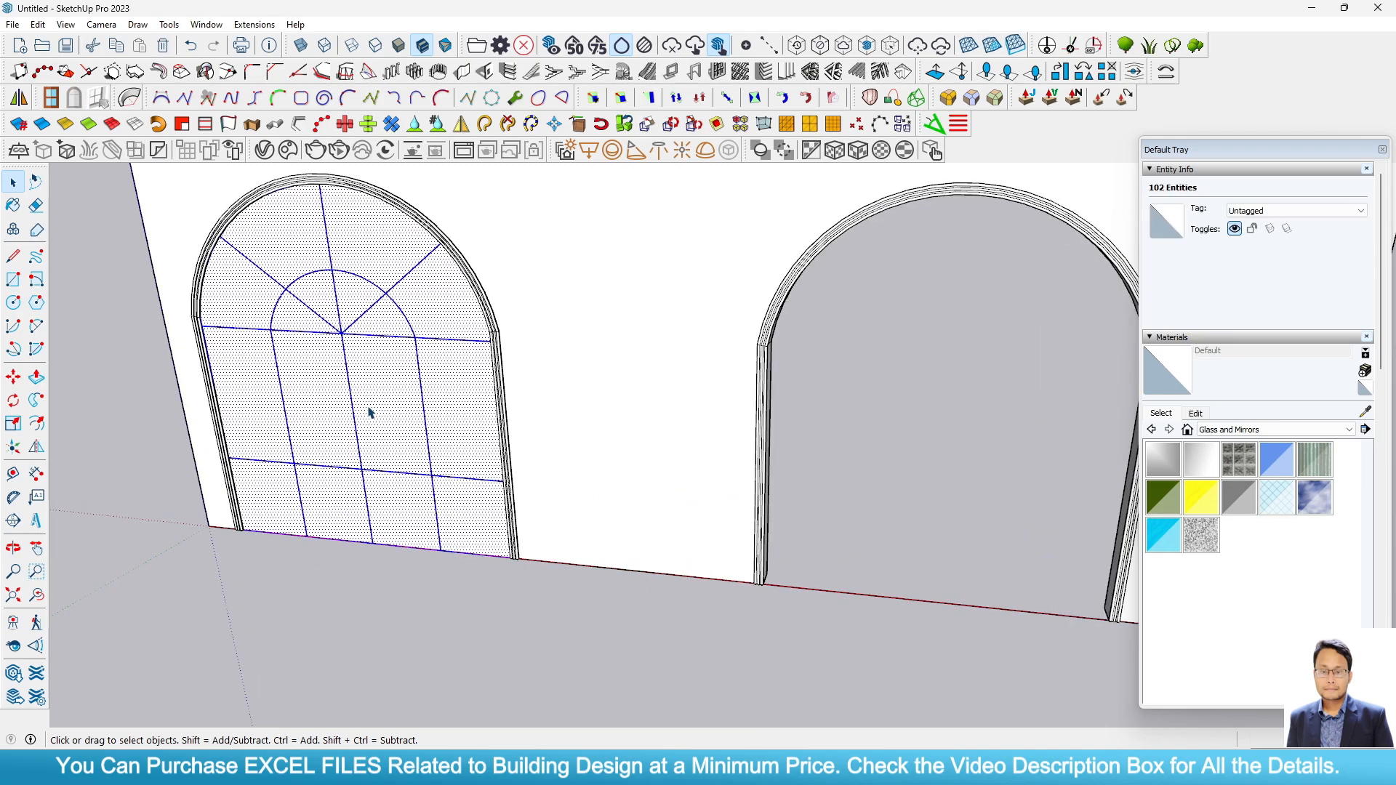
pyautogui.rightClick(370, 411)
pyautogui.press('m')
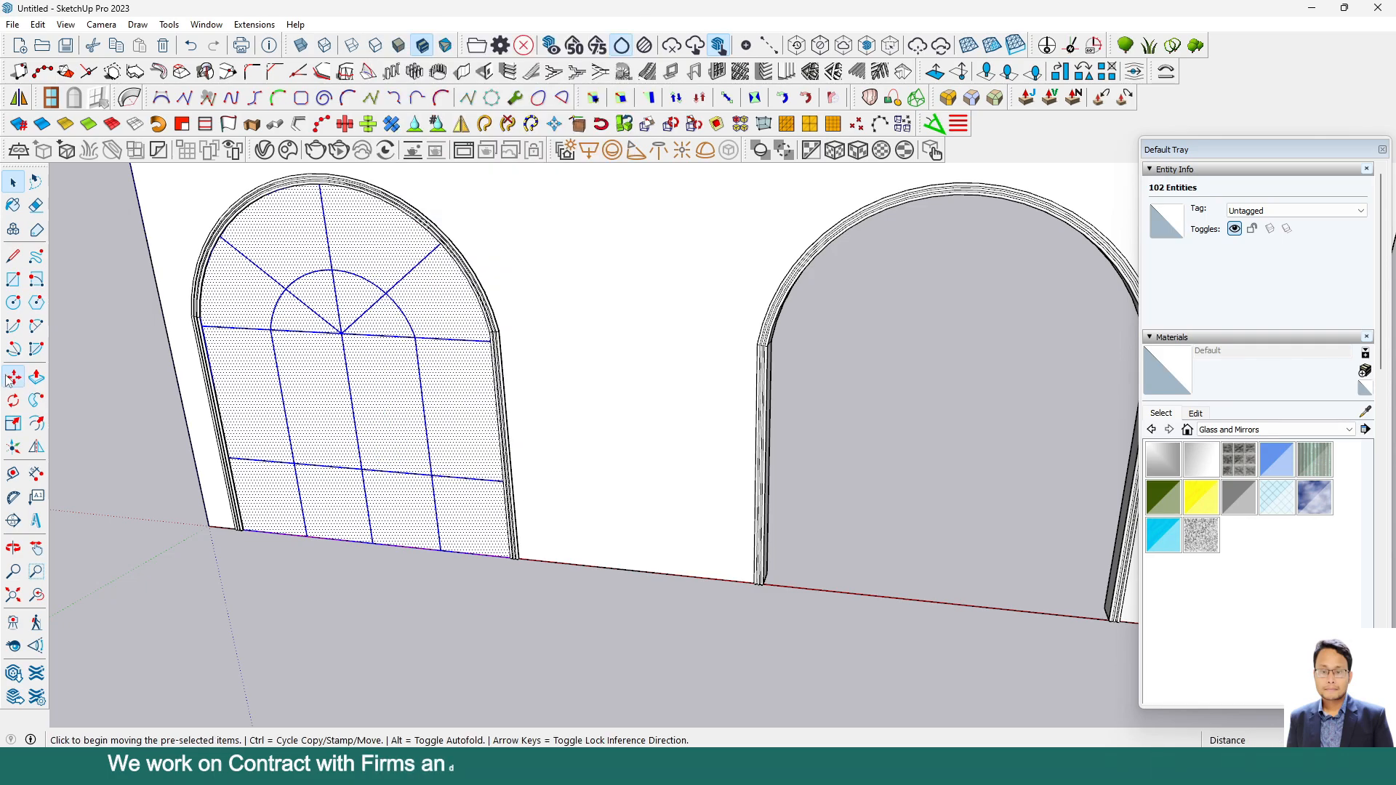
pyautogui.scroll(5, 258, 536)
pyautogui.press('ctrl')
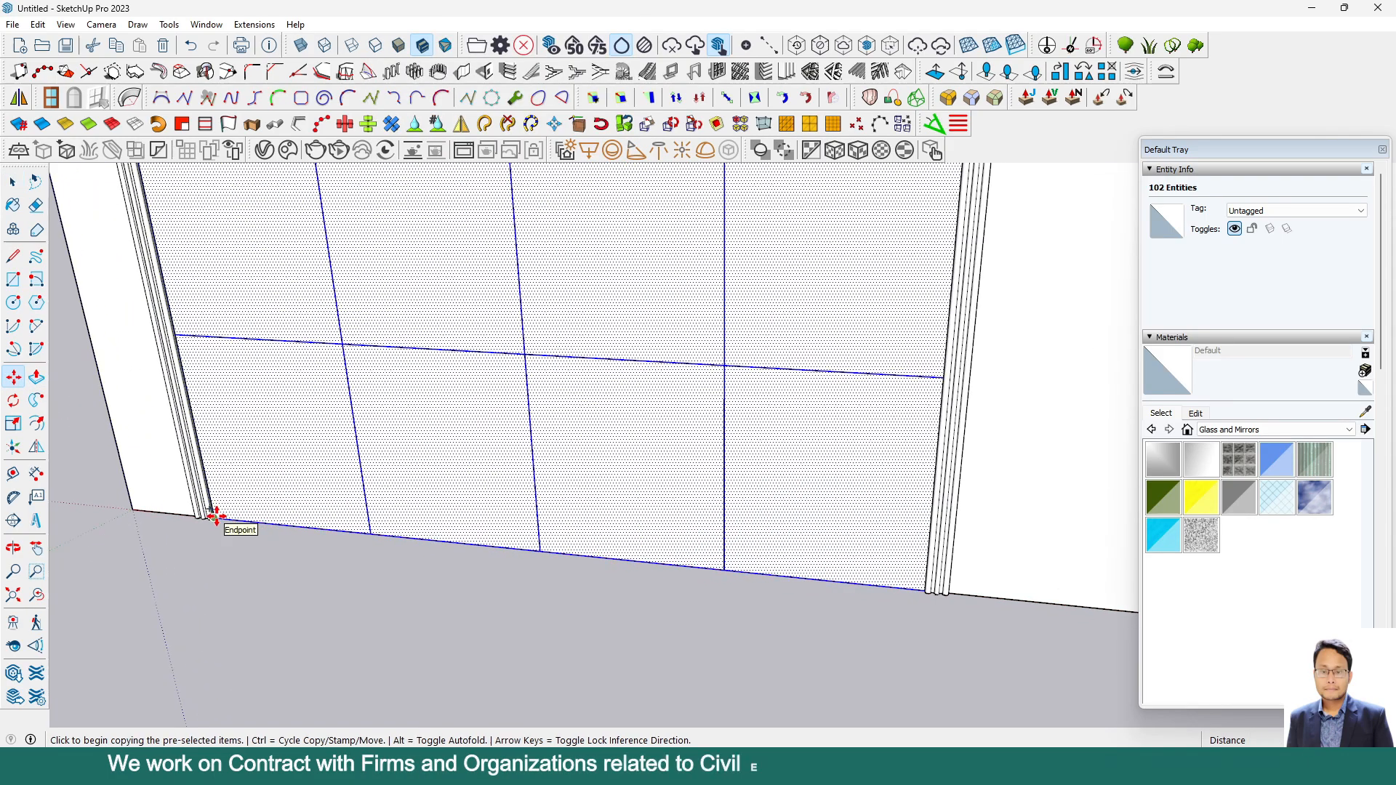
pyautogui.click(216, 517)
pyautogui.scroll(-5, 220, 517)
pyautogui.scroll(4, 772, 577)
pyautogui.scroll(6, 790, 594)
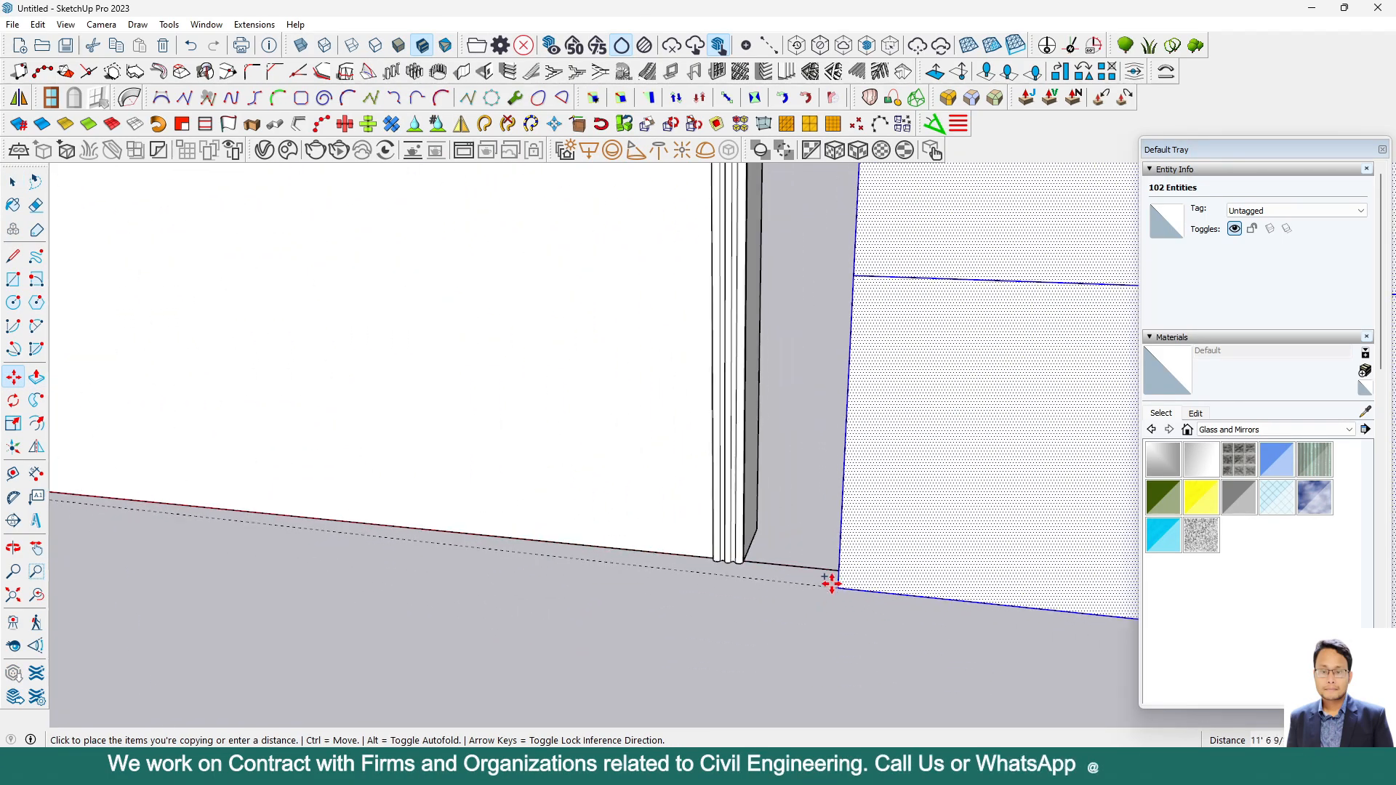
pyautogui.click(670, 563)
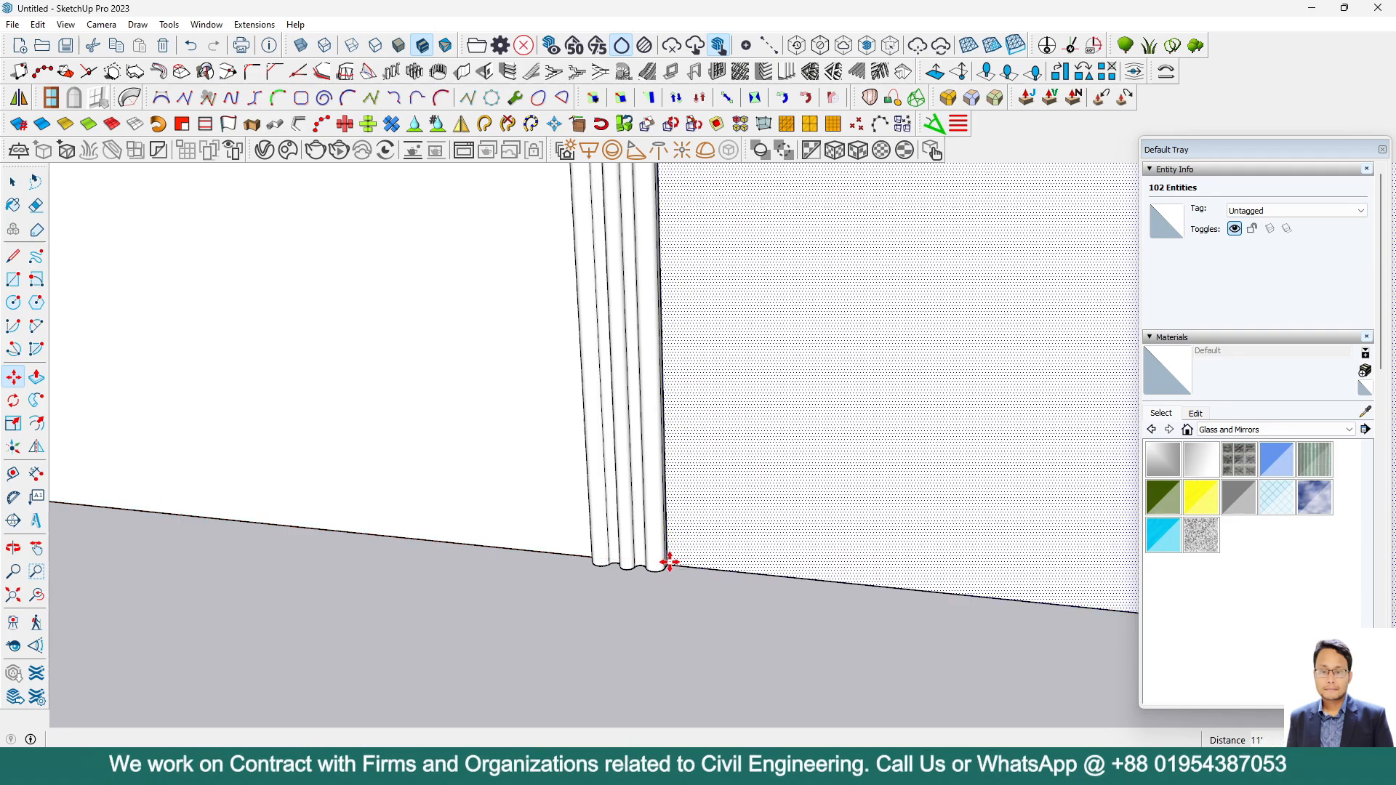
pyautogui.scroll(-6, 557, 551)
pyautogui.moveTo(520, 567); pyautogui.dragTo(638, 528, button='middle')
pyautogui.scroll(-4, 871, 452)
pyautogui.click(13, 182)
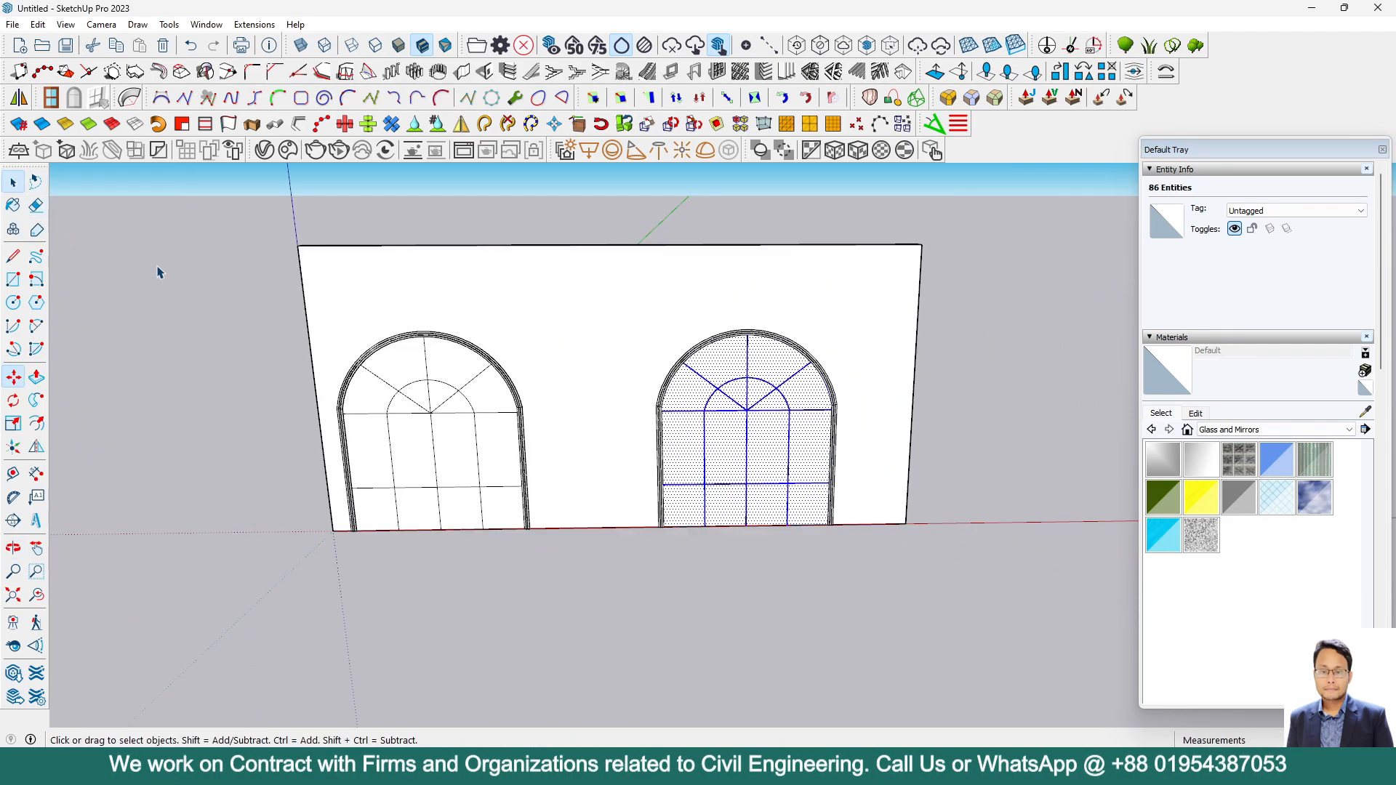
# Convert the left opening's divided panel with Lattice Maker, using width 1, depth 1, 1" pane inset, 1/4" pane thickness, Gray lattice and Glass panes
pyautogui.scroll(6, 274, 466)
pyautogui.tripleClick(515, 408)
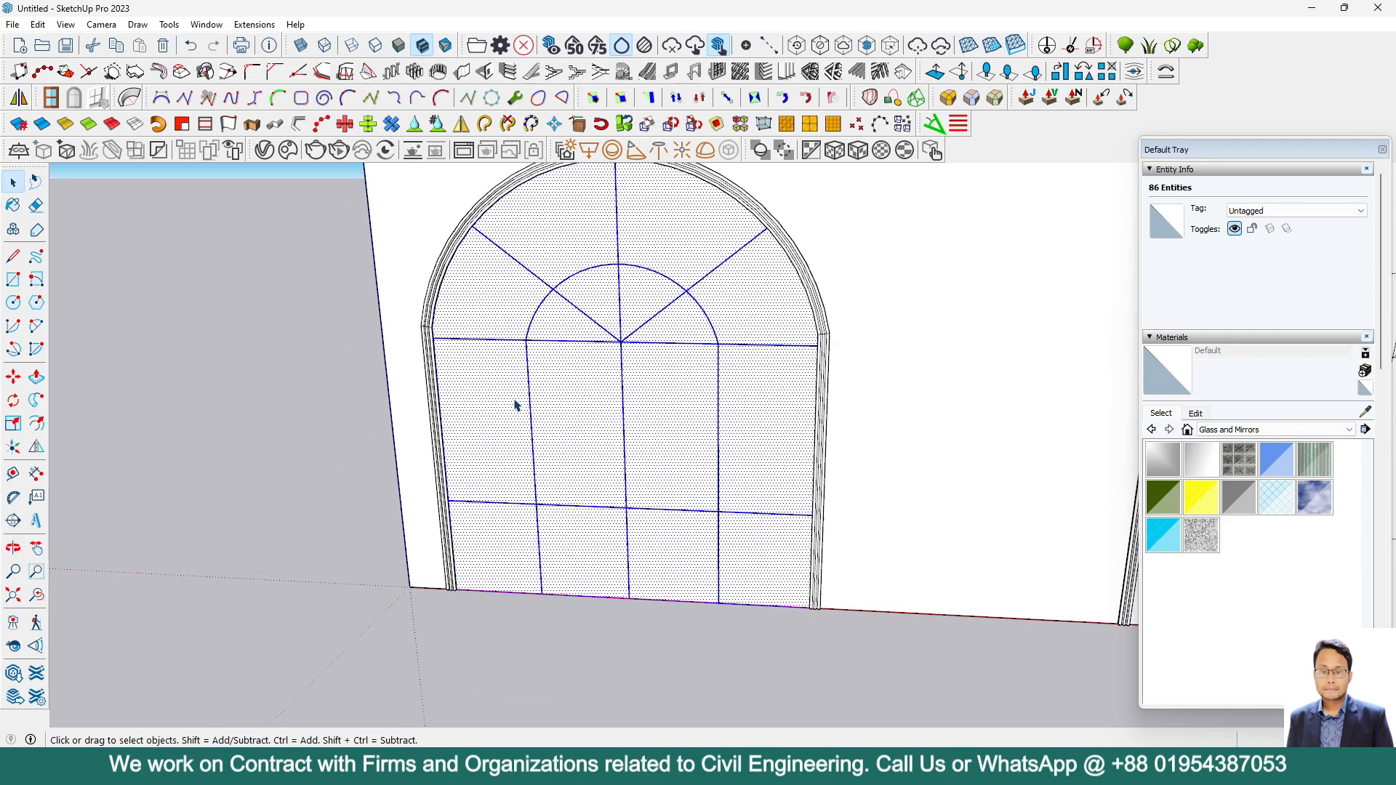
pyautogui.scroll(-4, 367, 514)
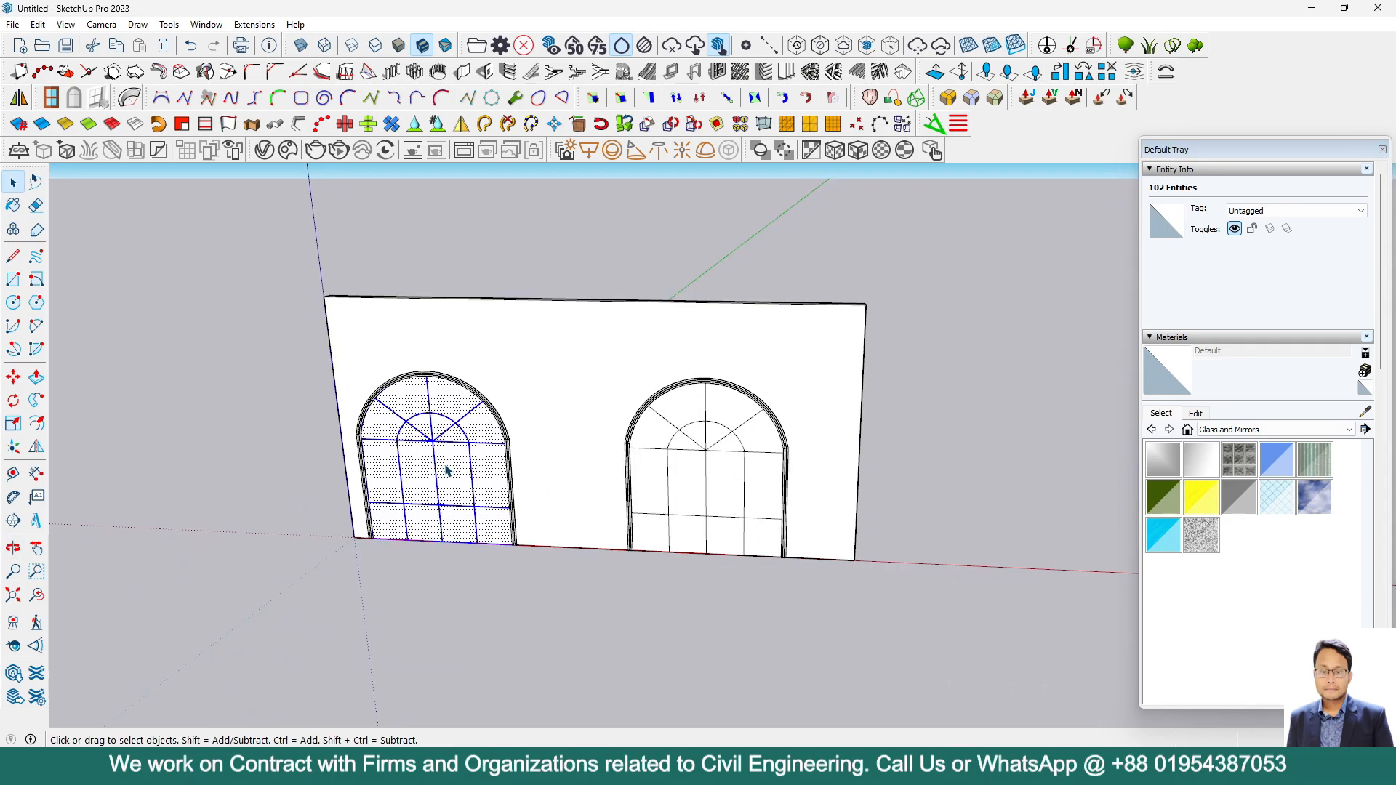
pyautogui.scroll(2, 447, 471)
pyautogui.click(256, 25)
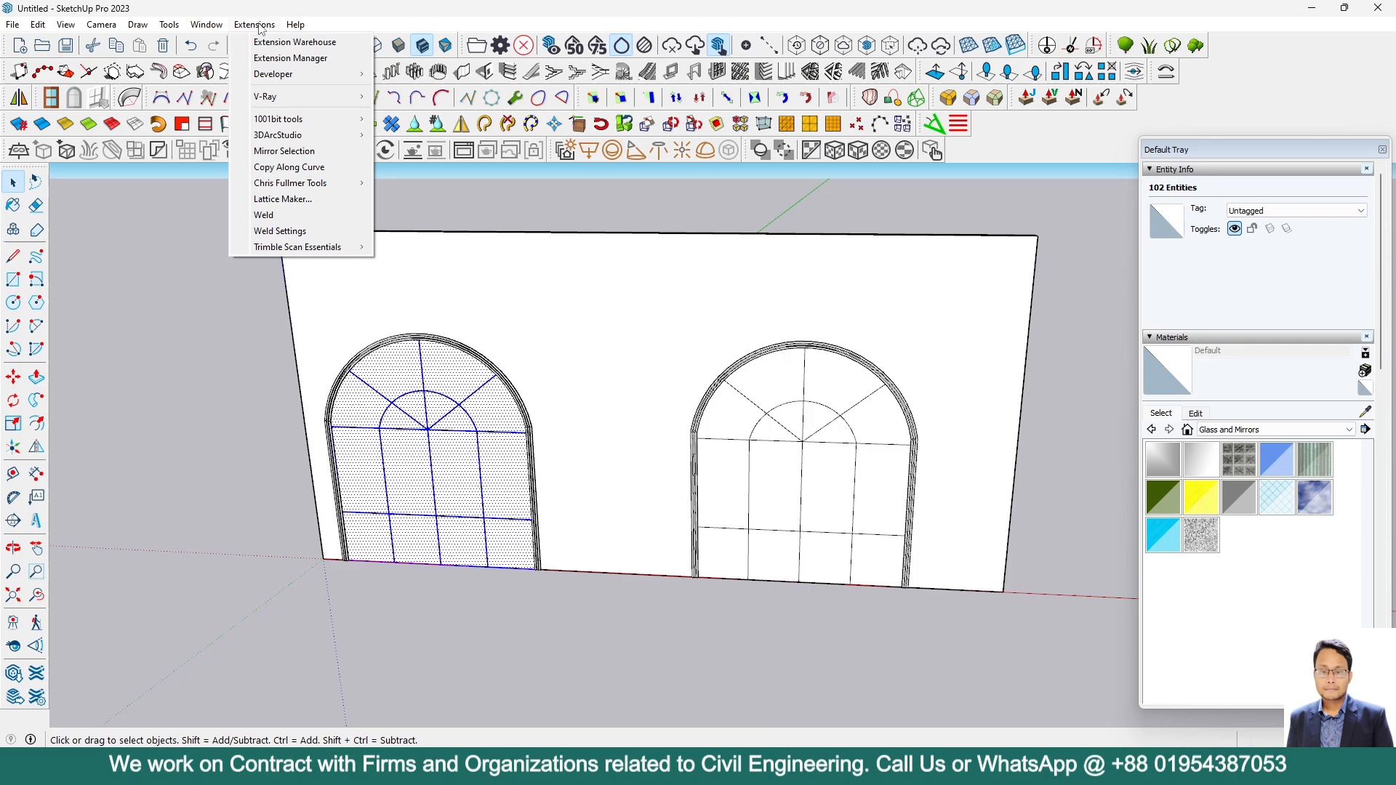
pyautogui.click(312, 199)
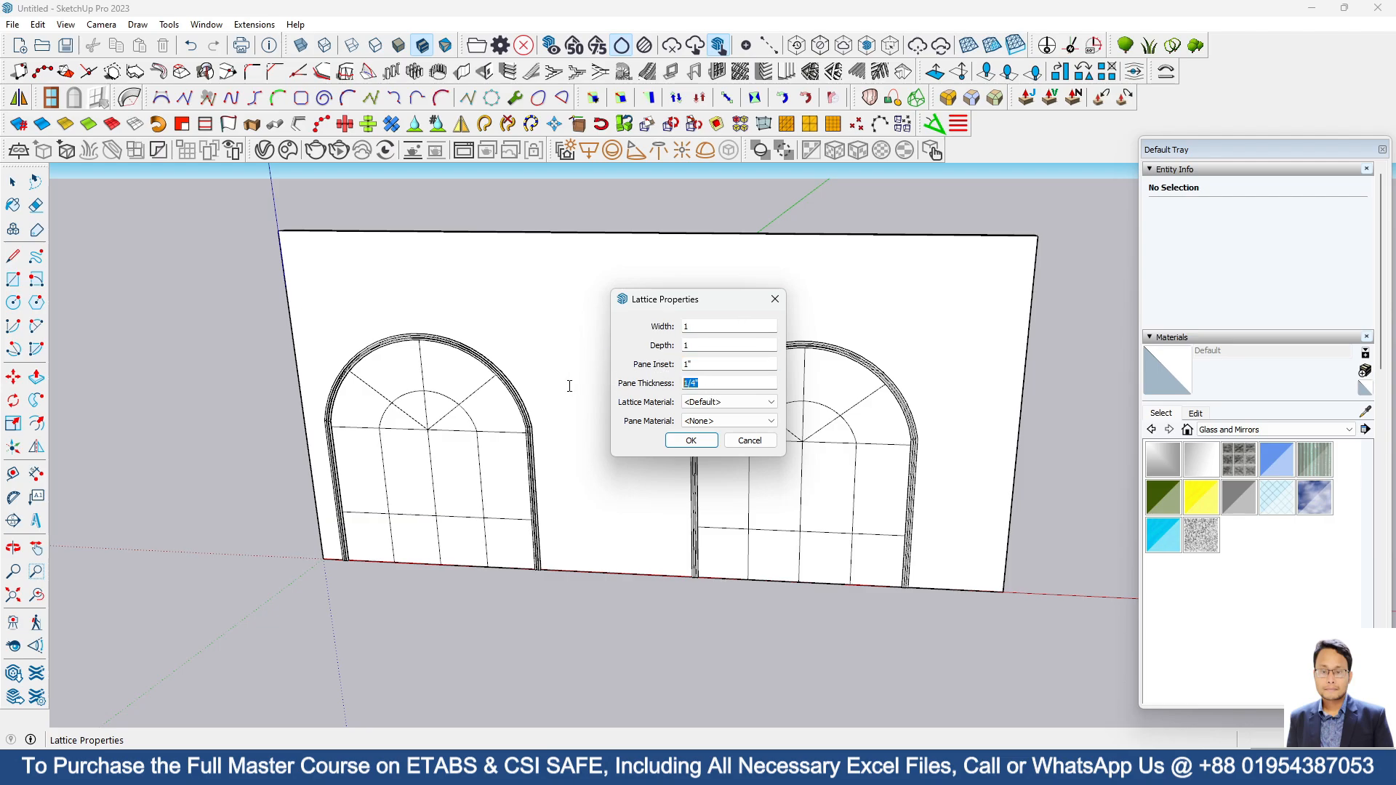
pyautogui.click(712, 402)
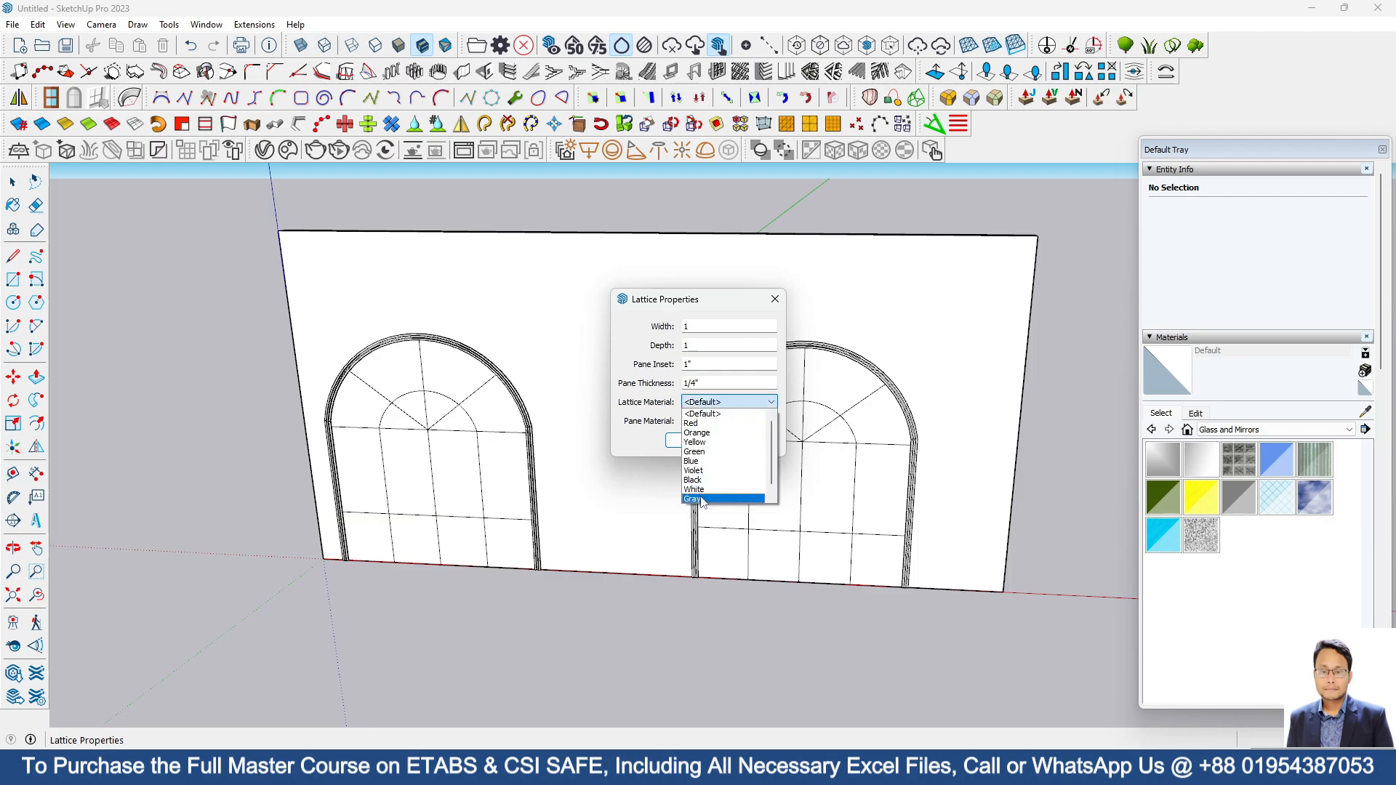
pyautogui.click(702, 500)
pyautogui.click(703, 423)
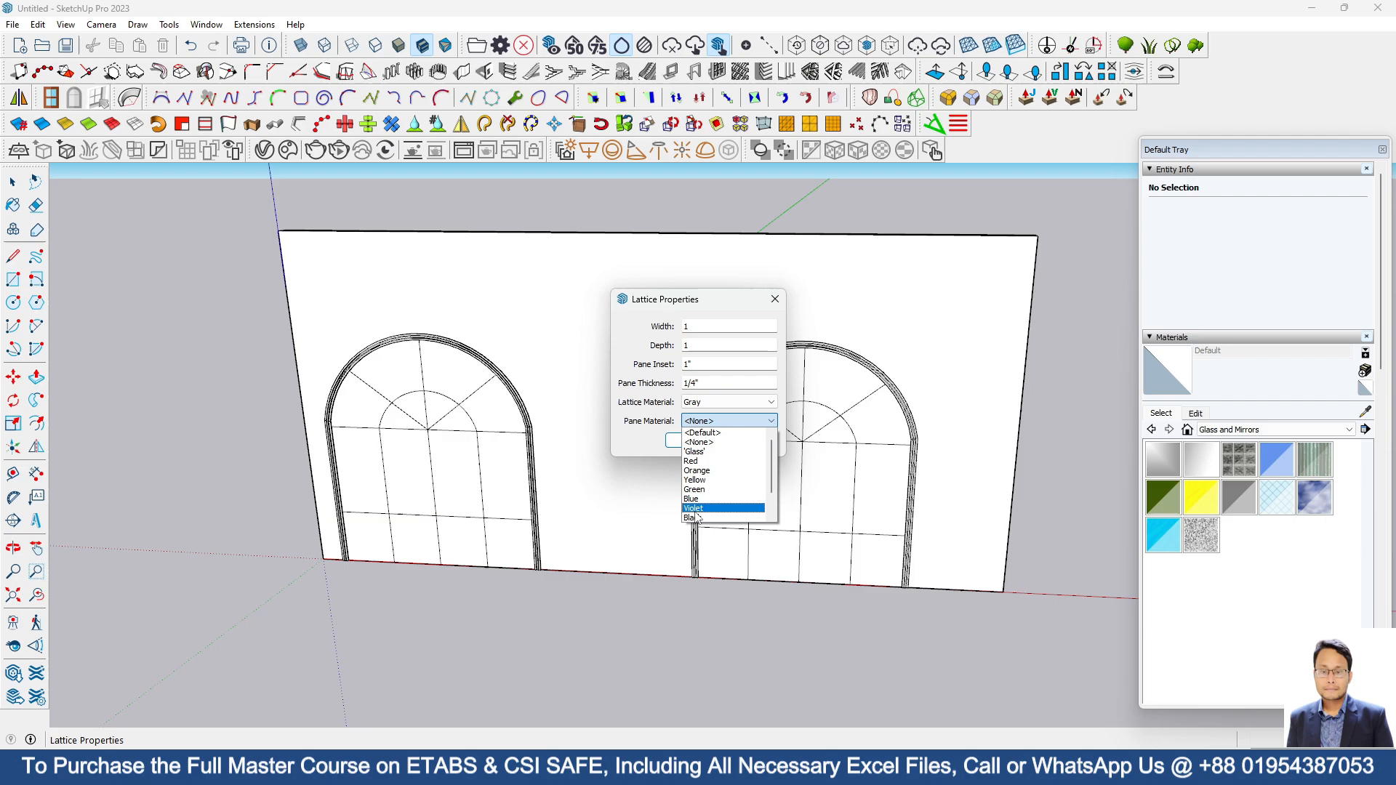
pyautogui.scroll(-1, 695, 513)
pyautogui.scroll(1, 696, 515)
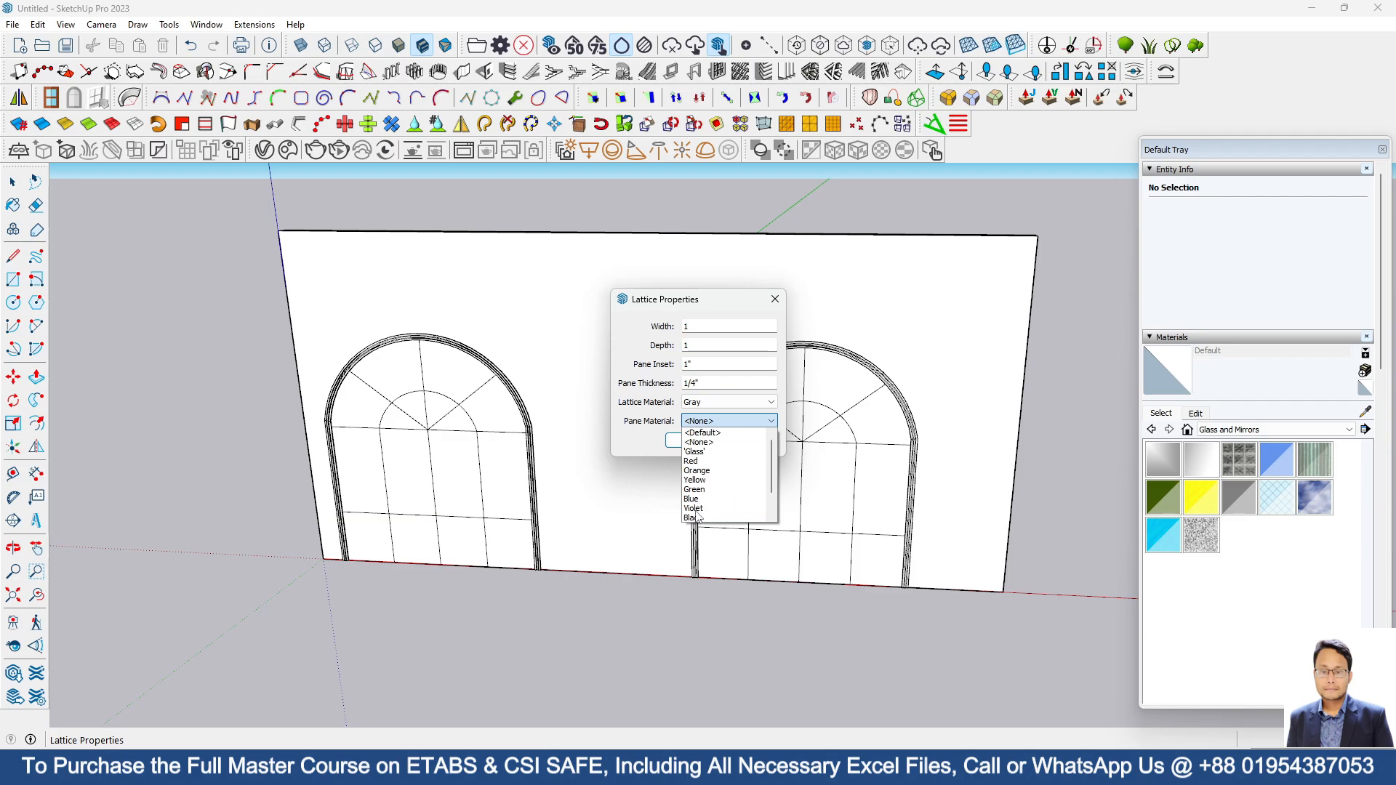
pyautogui.click(695, 452)
pyautogui.click(691, 441)
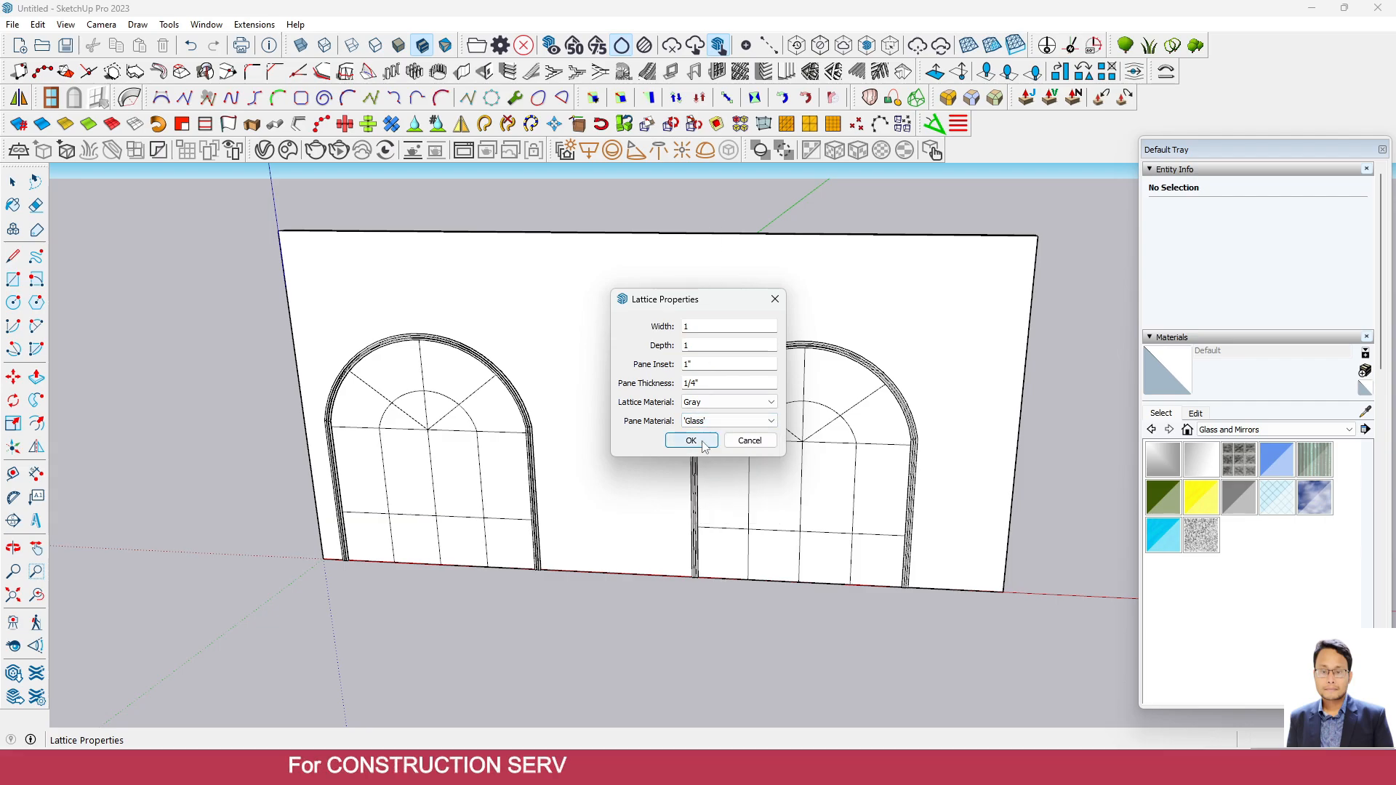
# Examine the left window's lattice bars and glass panes up close and from several angles
pyautogui.scroll(3, 383, 599)
pyautogui.moveTo(383, 599); pyautogui.dragTo(334, 541, button='middle')
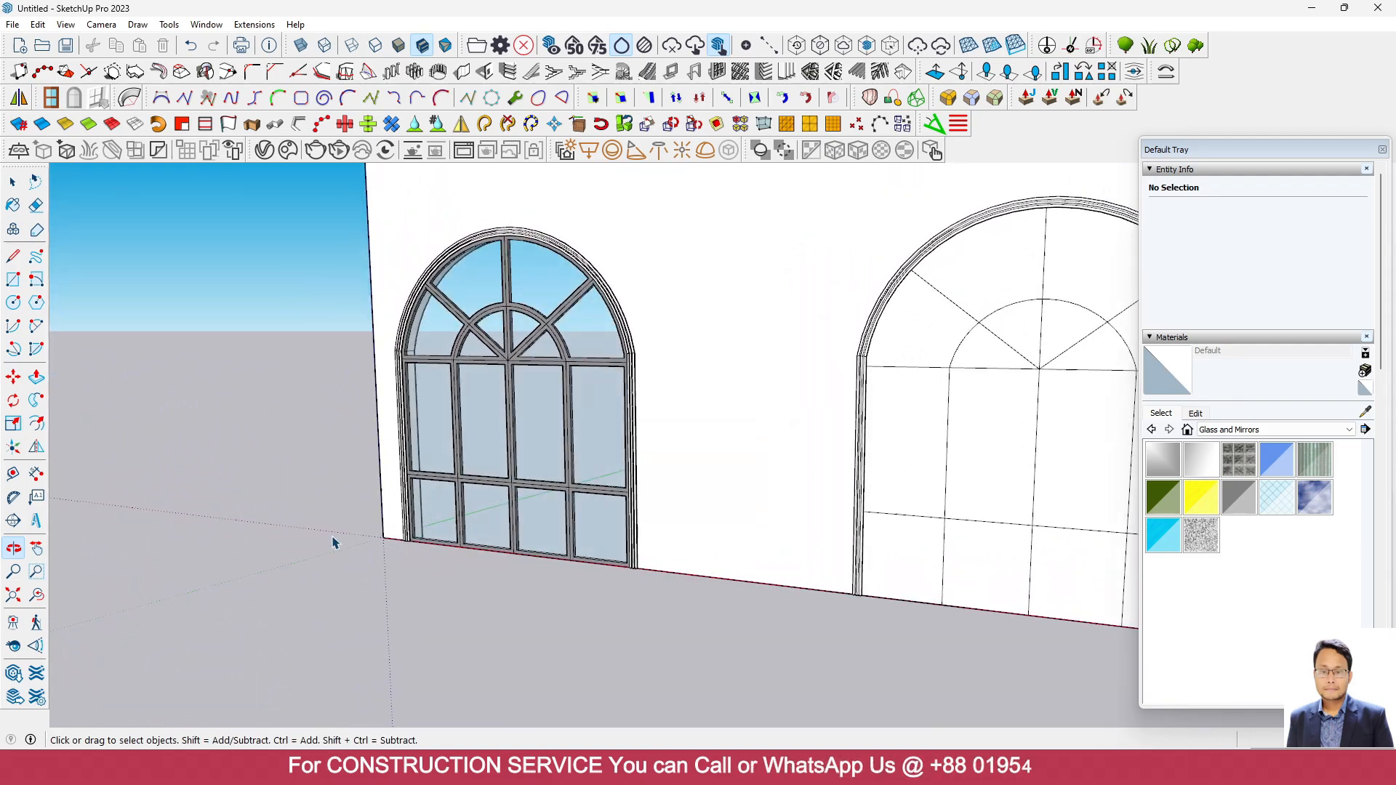
pyautogui.scroll(4, 593, 483)
pyautogui.scroll(-2, 555, 529)
pyautogui.moveTo(538, 553); pyautogui.dragTo(779, 521, button='middle')
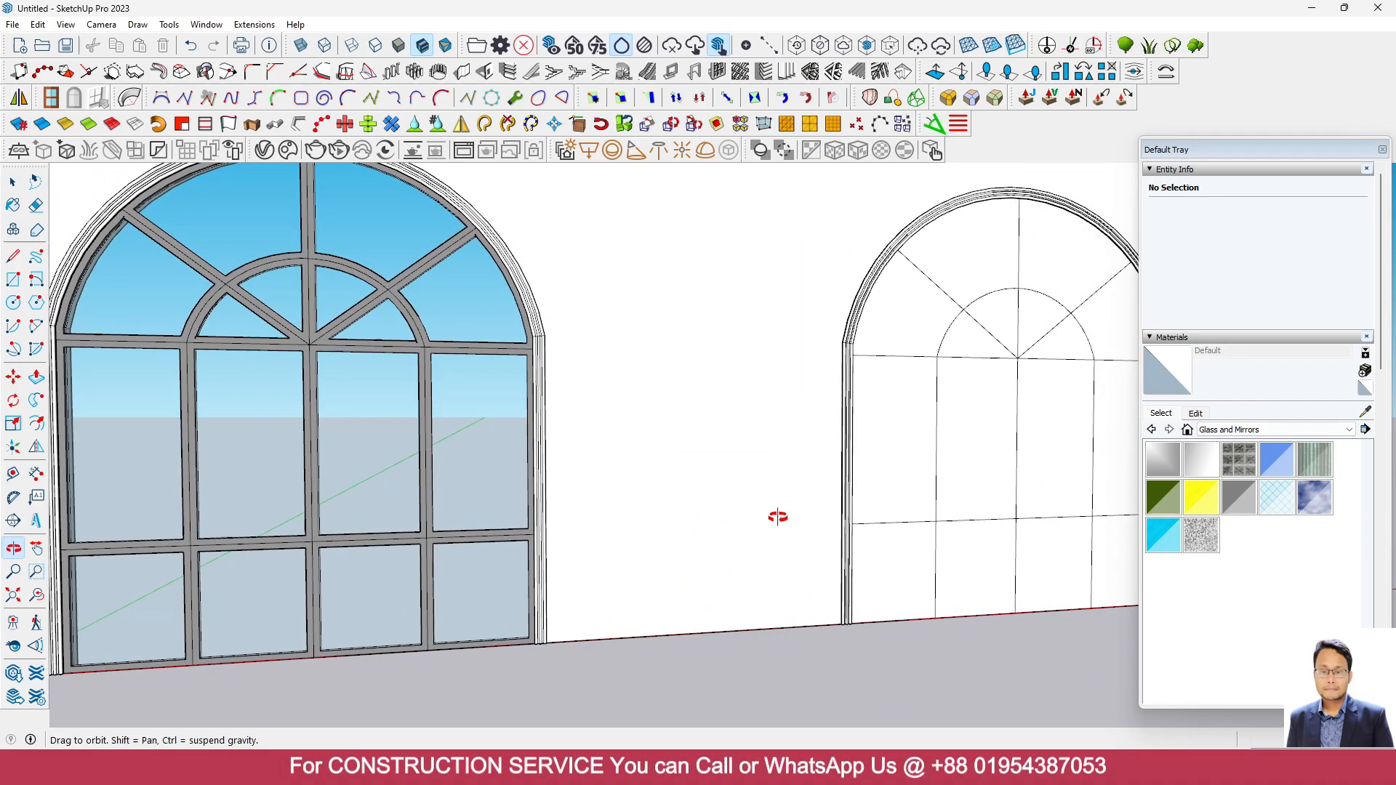
pyautogui.scroll(-4, 265, 458)
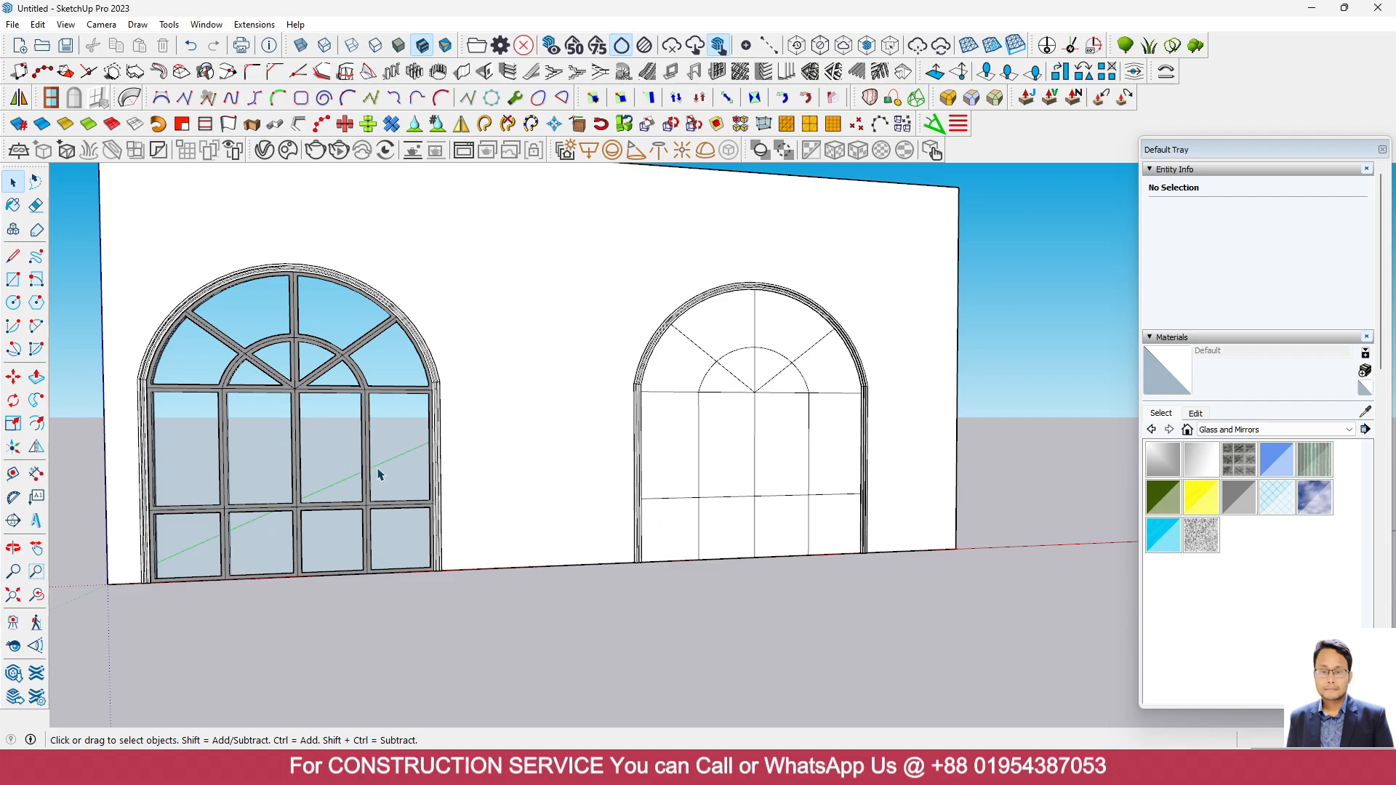
pyautogui.moveTo(736, 500); pyautogui.dragTo(523, 491, button='middle')
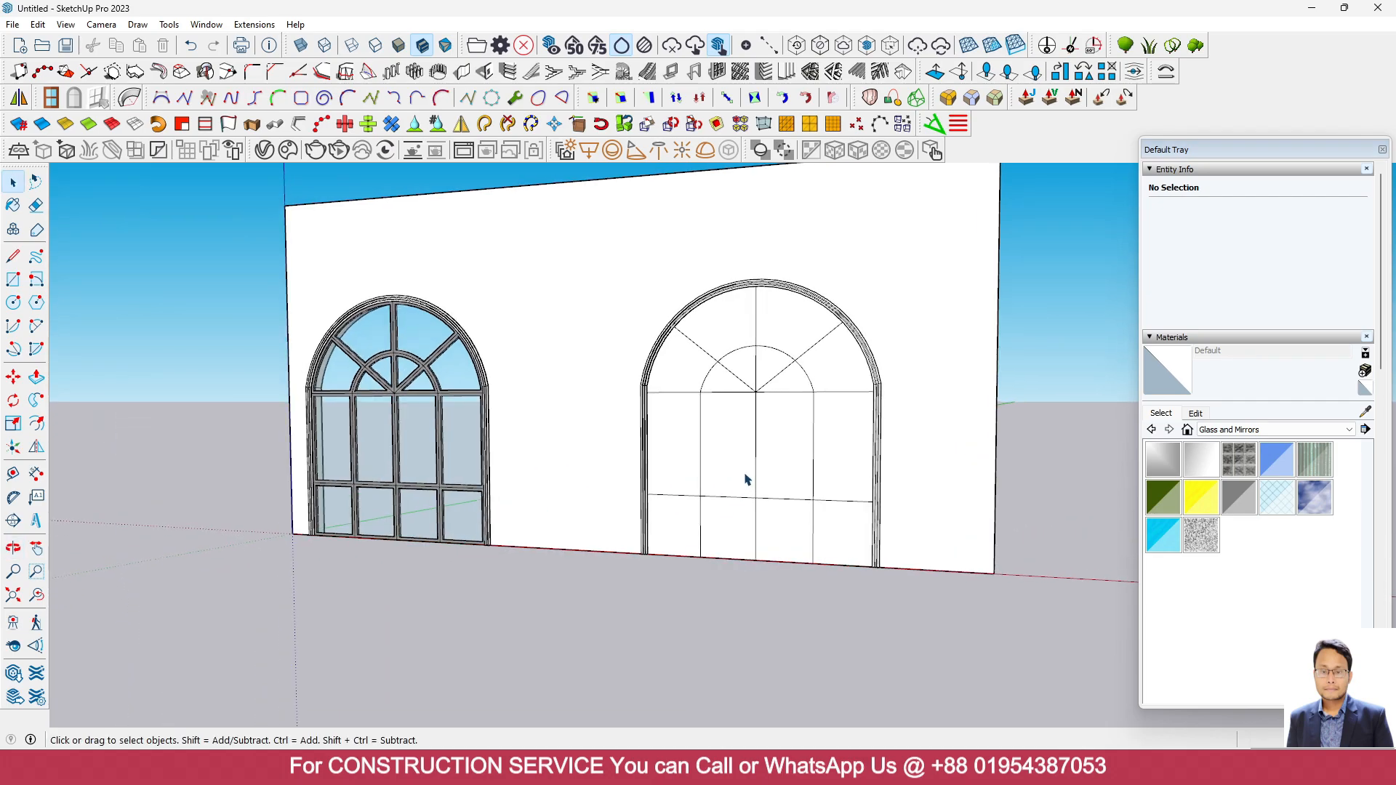
pyautogui.moveTo(749, 477); pyautogui.dragTo(427, 551, button='middle')
pyautogui.moveTo(755, 459); pyautogui.dragTo(813, 496, button='middle')
# Try to delete segments of the lower horizontal line in the right opening's panel
pyautogui.scroll(2, 686, 552)
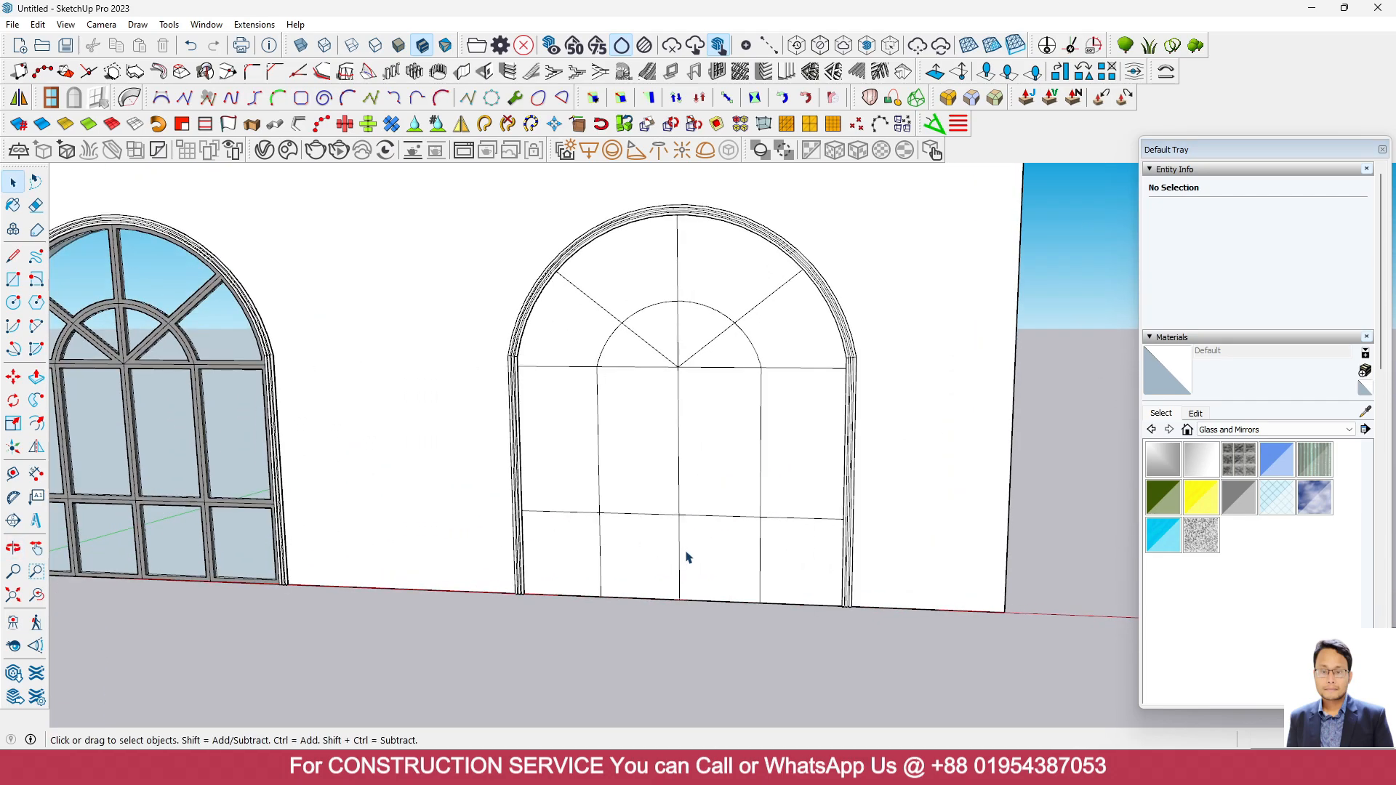
pyautogui.scroll(2, 616, 520)
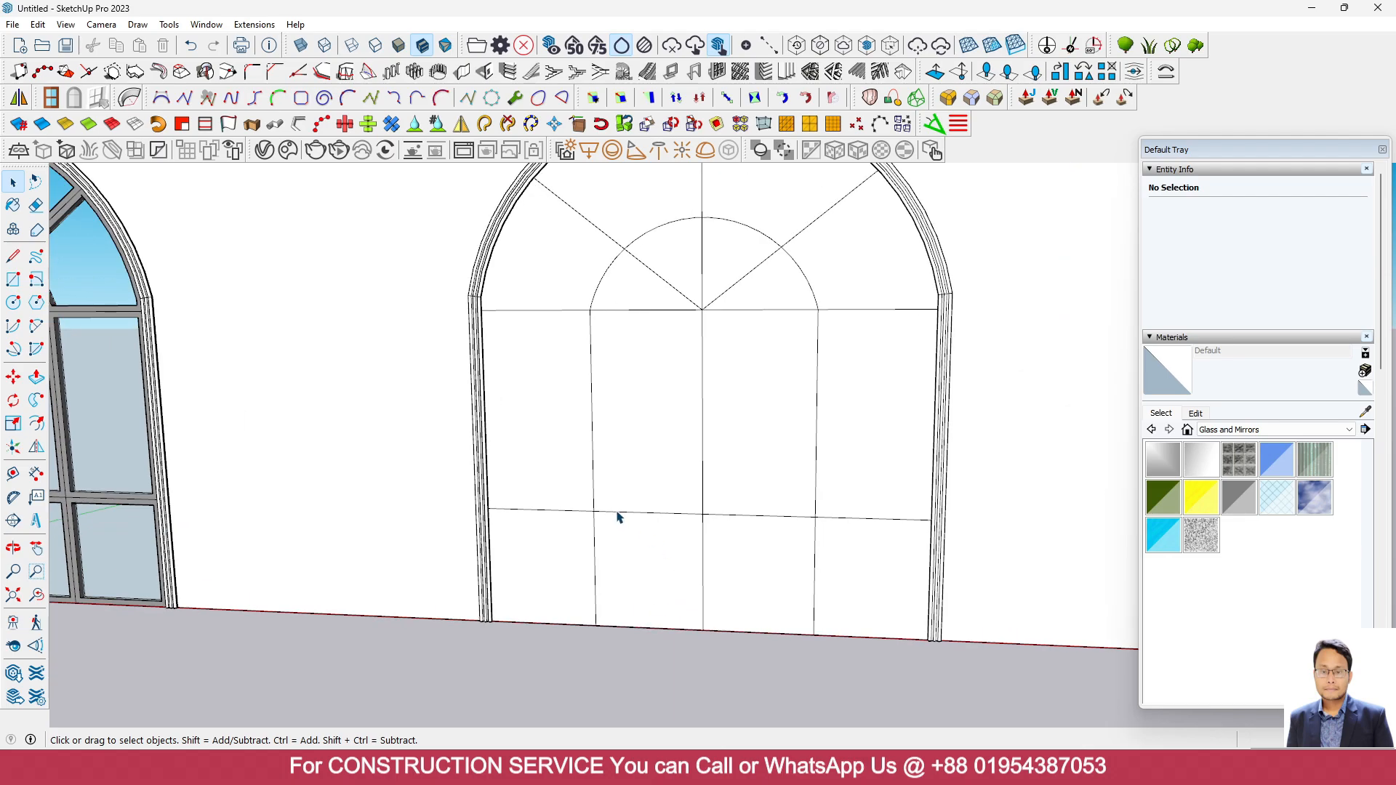
pyautogui.click(617, 514)
pyautogui.press('Delete')
pyautogui.click(867, 524)
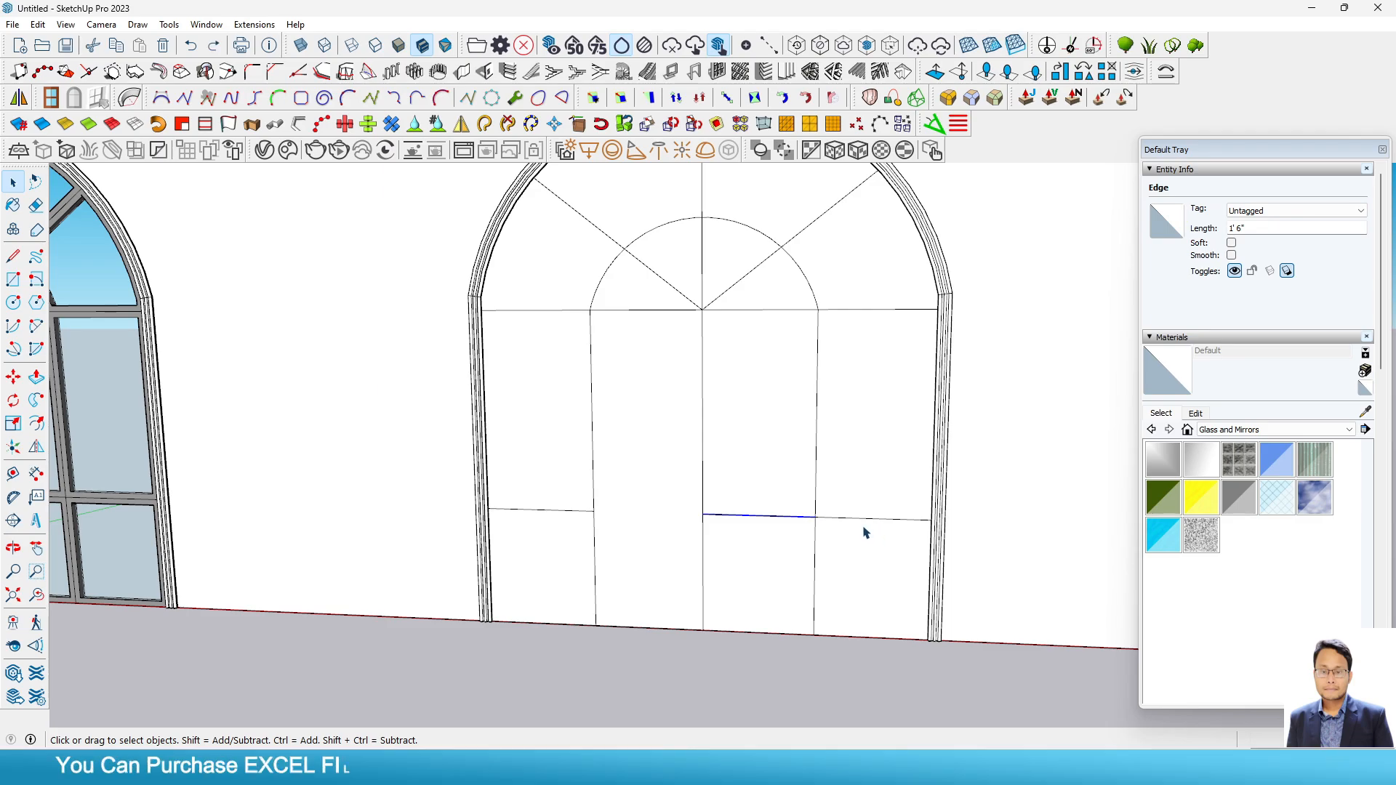
# Apply Lattice Maker to the right panel without its four bottom panes, using 1" width, depth and inset, 0.0 pane thickness, Gray lattice and Glass panes
pyautogui.scroll(-2, 576, 613)
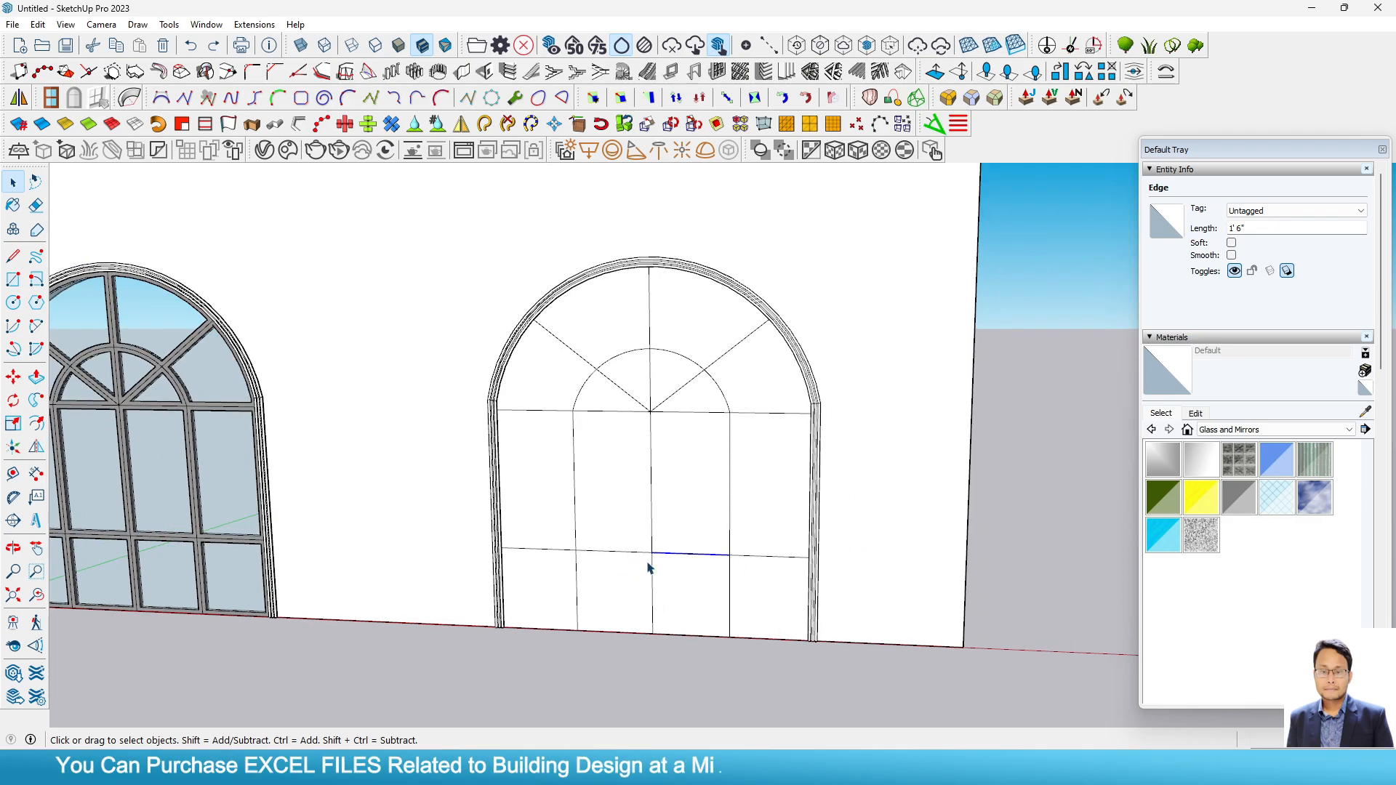
pyautogui.tripleClick(608, 522)
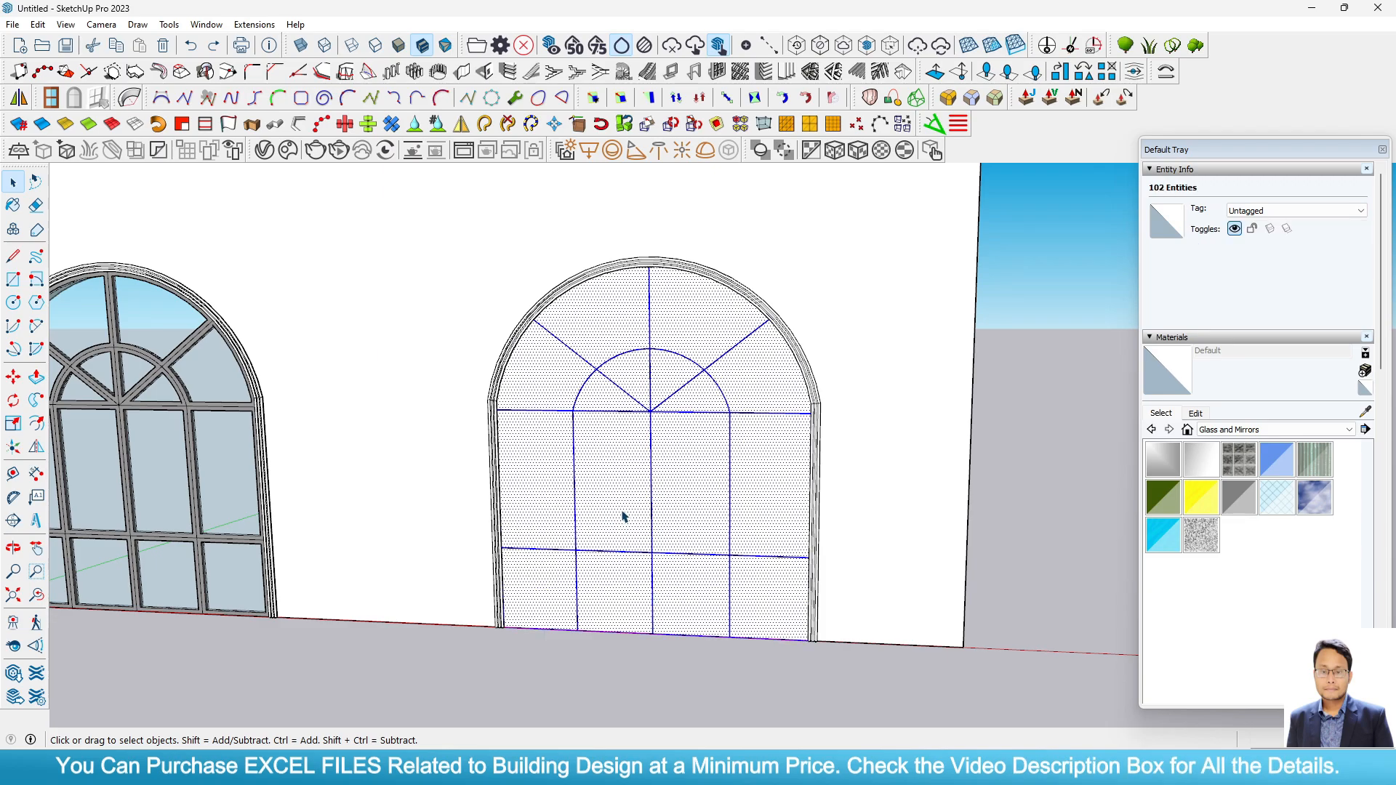
pyautogui.keyDown('shift'); pyautogui.click(555, 585); pyautogui.keyUp('shift')
pyautogui.keyDown('shift'); pyautogui.click(630, 586); pyautogui.keyUp('shift')
pyautogui.keyDown('shift'); pyautogui.click(702, 591); pyautogui.keyUp('shift')
pyautogui.keyDown('shift'); pyautogui.click(766, 594); pyautogui.keyUp('shift')
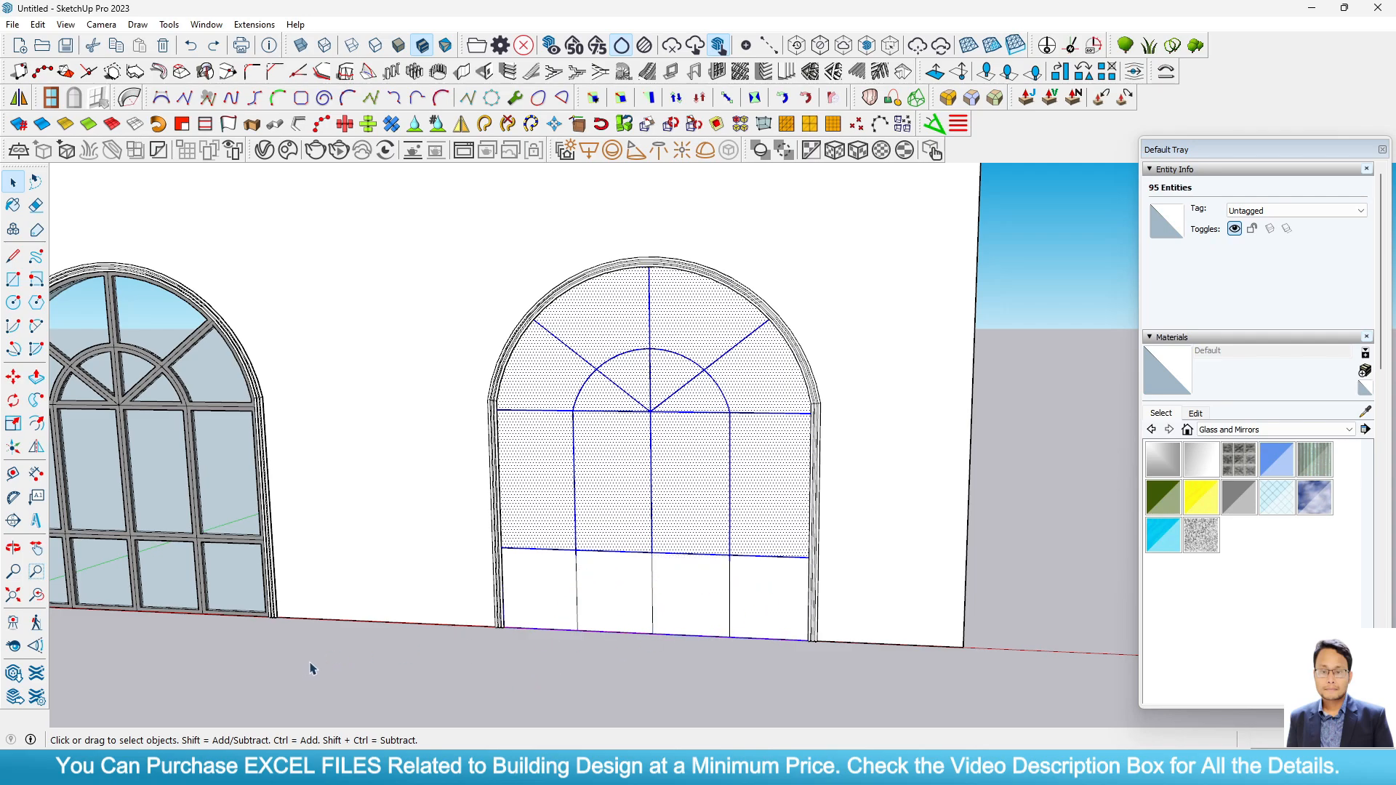
pyautogui.scroll(-3, 310, 669)
pyautogui.moveTo(483, 602); pyautogui.dragTo(342, 265, button='middle')
pyautogui.click(252, 25)
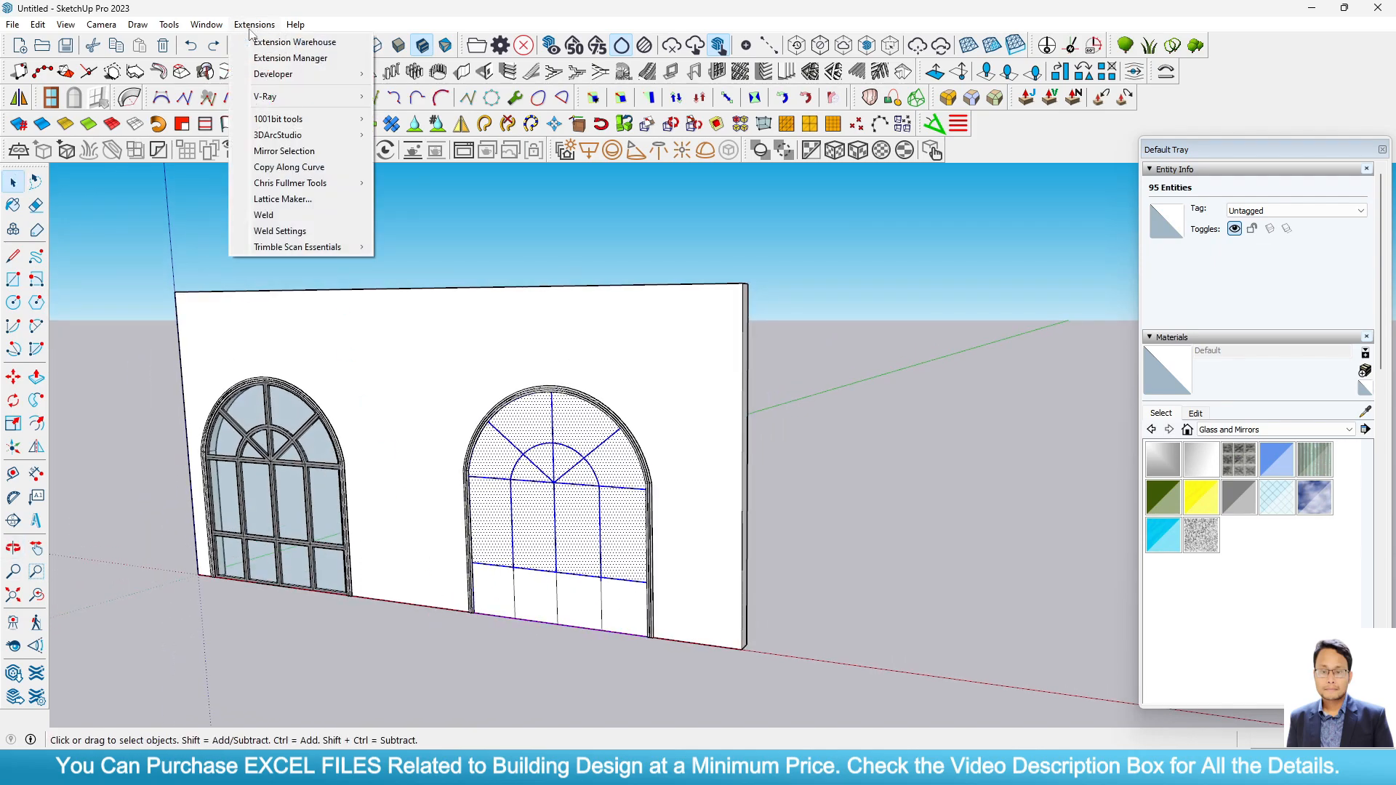
pyautogui.click(296, 199)
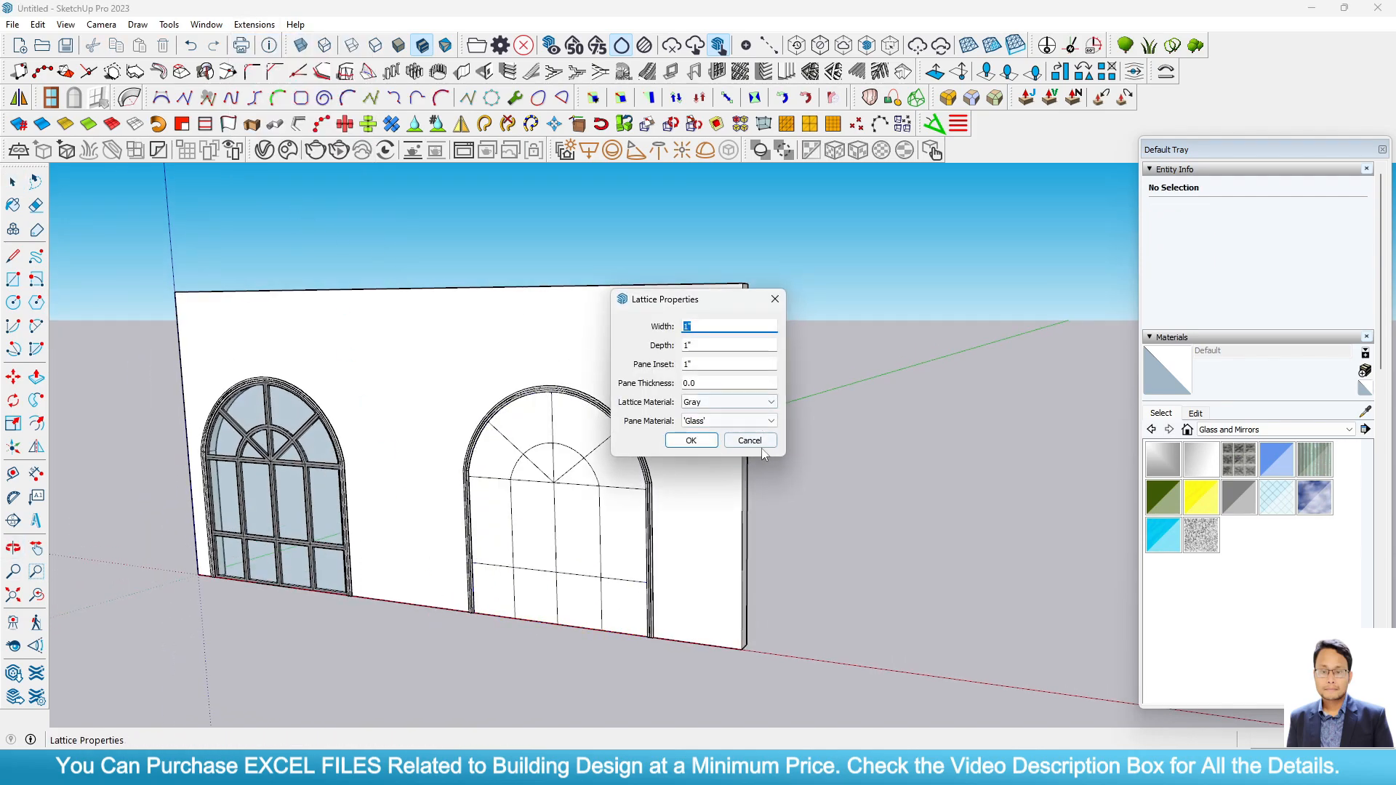
pyautogui.click(691, 440)
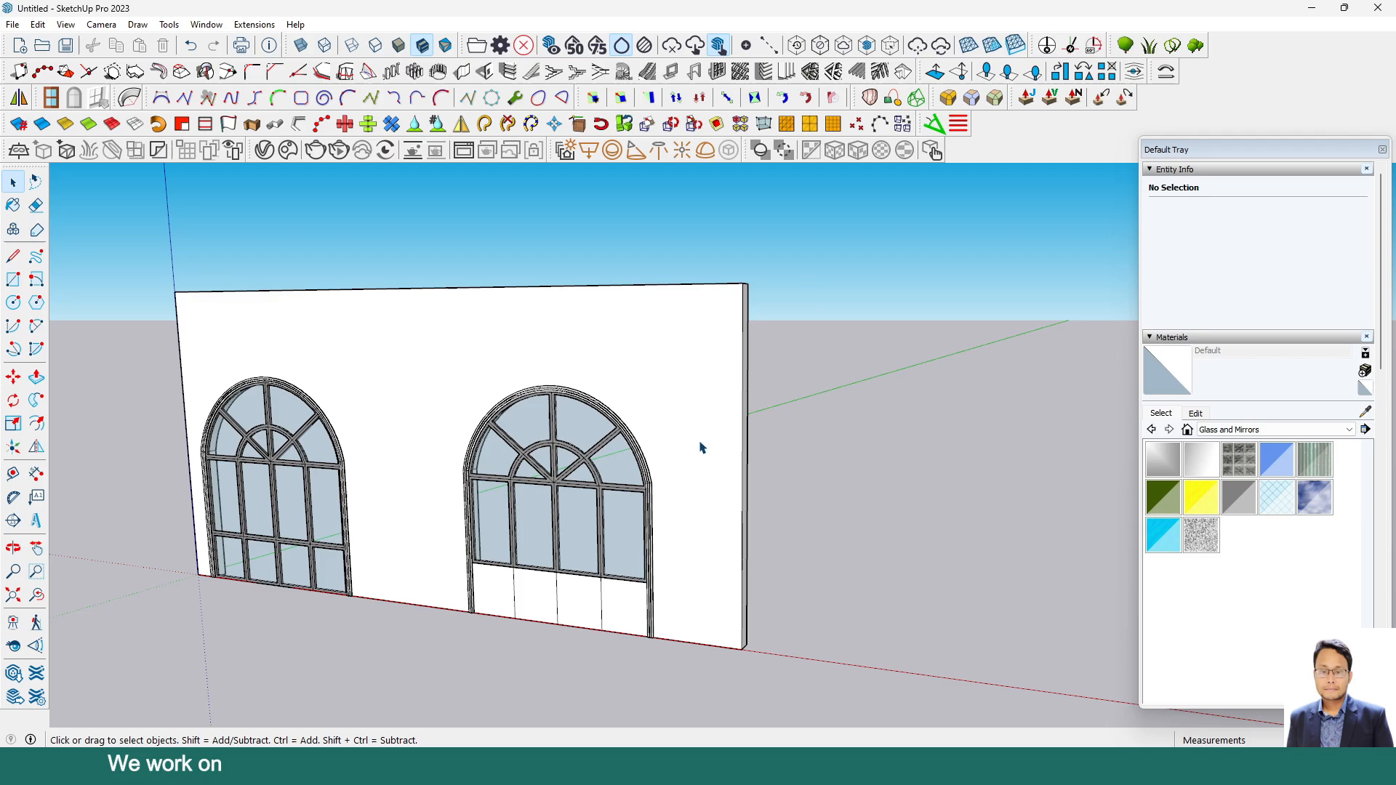
# Erase the vertical lines dividing the plain strip below the right window's lattice, including their leftover stubs
pyautogui.scroll(5, 565, 558)
pyautogui.moveTo(643, 541); pyautogui.dragTo(733, 573, button='middle')
pyautogui.scroll(3, 556, 530)
pyautogui.scroll(-6, 733, 572)
pyautogui.moveTo(639, 570); pyautogui.dragTo(364, 640, button='middle')
pyautogui.click(35, 206)
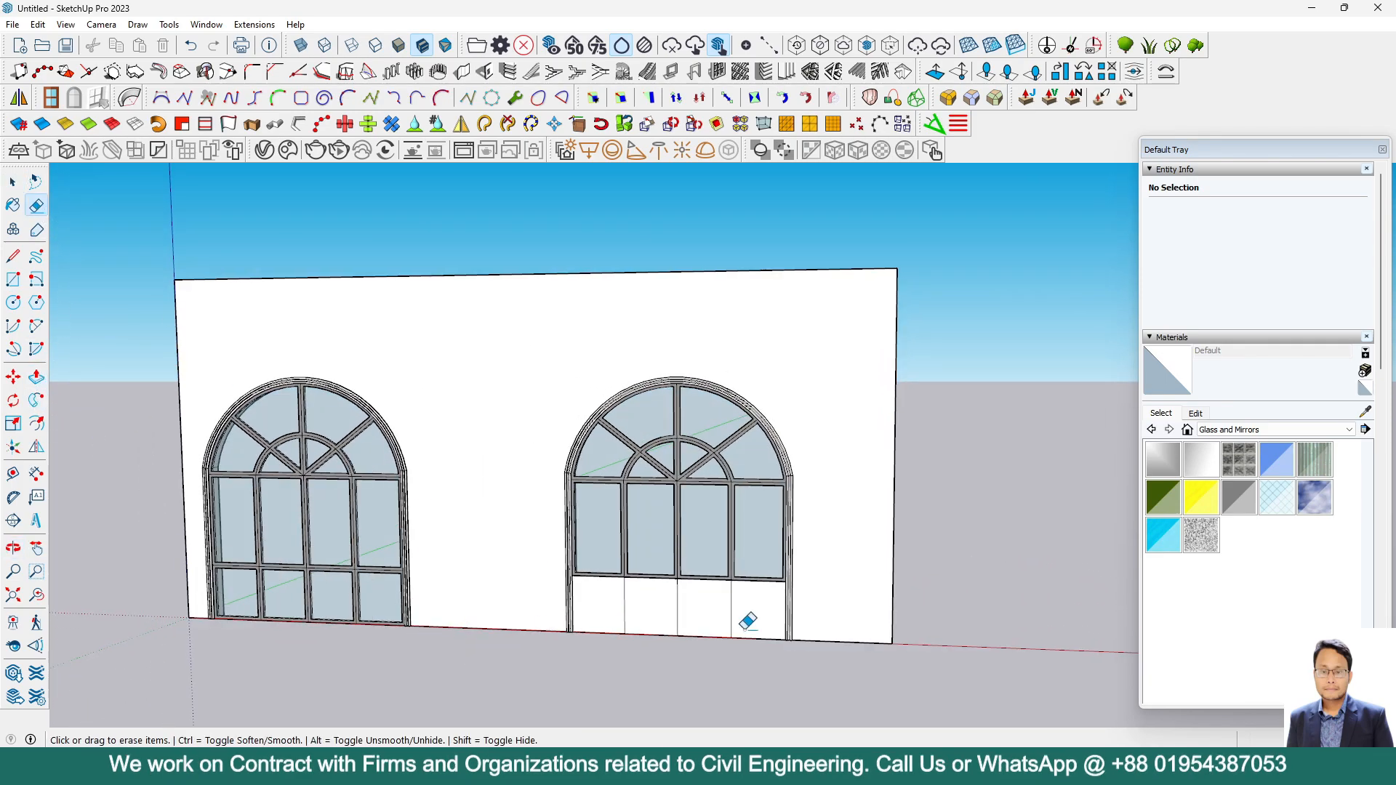
pyautogui.scroll(3, 749, 617)
pyautogui.moveTo(756, 582); pyautogui.dragTo(585, 578)
pyautogui.scroll(8, 645, 611)
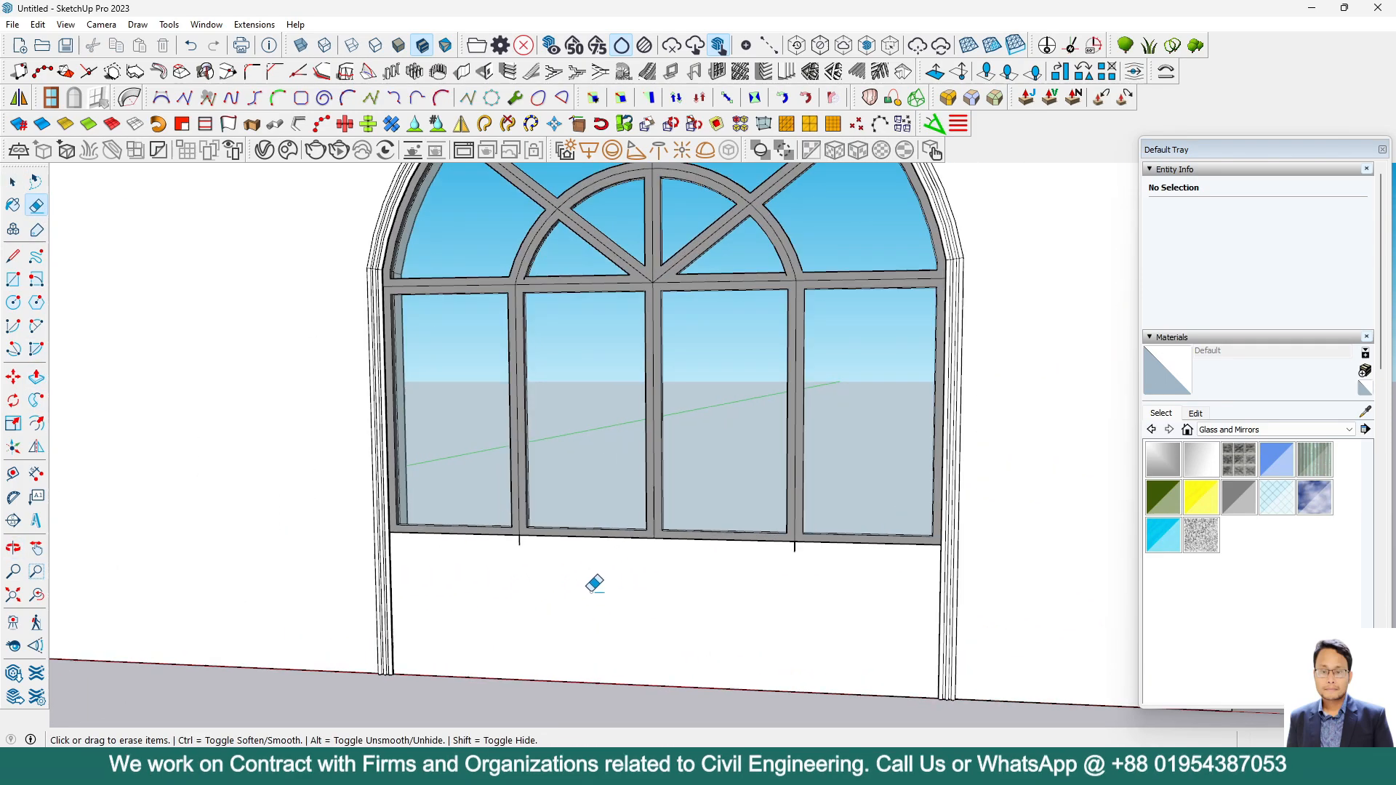
pyautogui.moveTo(442, 545); pyautogui.dragTo(498, 567)
pyautogui.scroll(-5, 543, 586)
pyautogui.scroll(4, 767, 587)
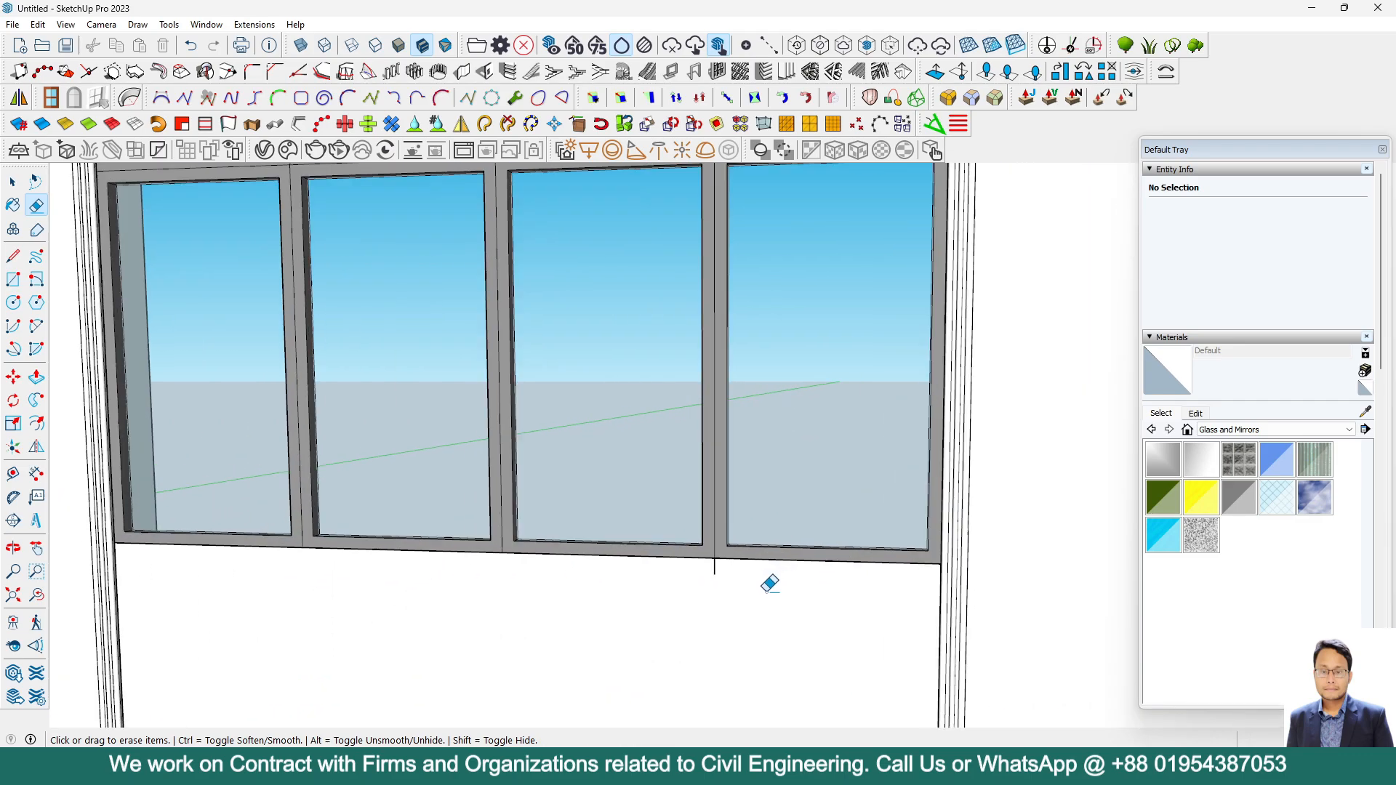
pyautogui.moveTo(735, 568); pyautogui.dragTo(638, 573)
# Group the plain strip's face and edges below the right window and open the group for editing from the wall's back side
pyautogui.scroll(-4, 516, 571)
pyautogui.scroll(-4, 517, 564)
pyautogui.moveTo(894, 579); pyautogui.dragTo(742, 542, button='middle')
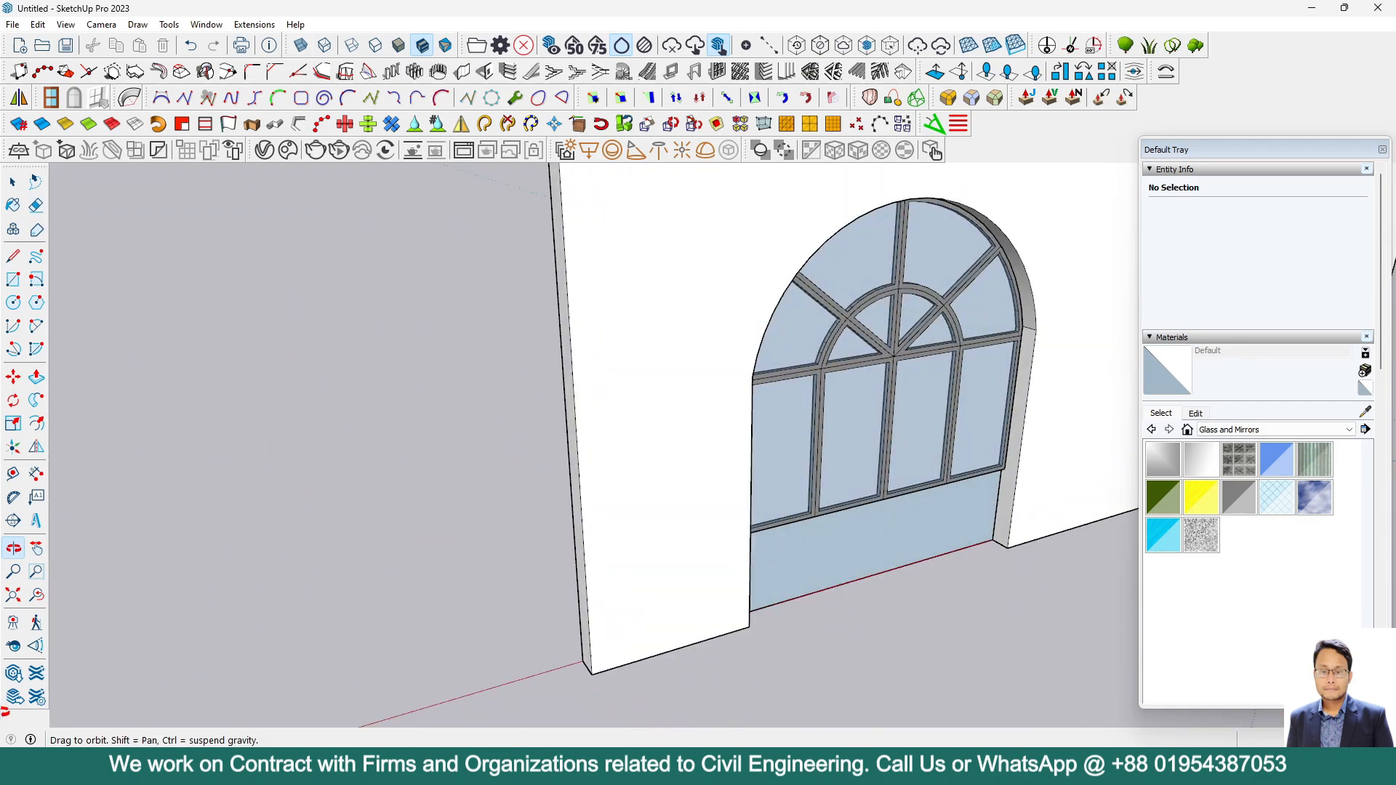
pyautogui.scroll(3, 1006, 513)
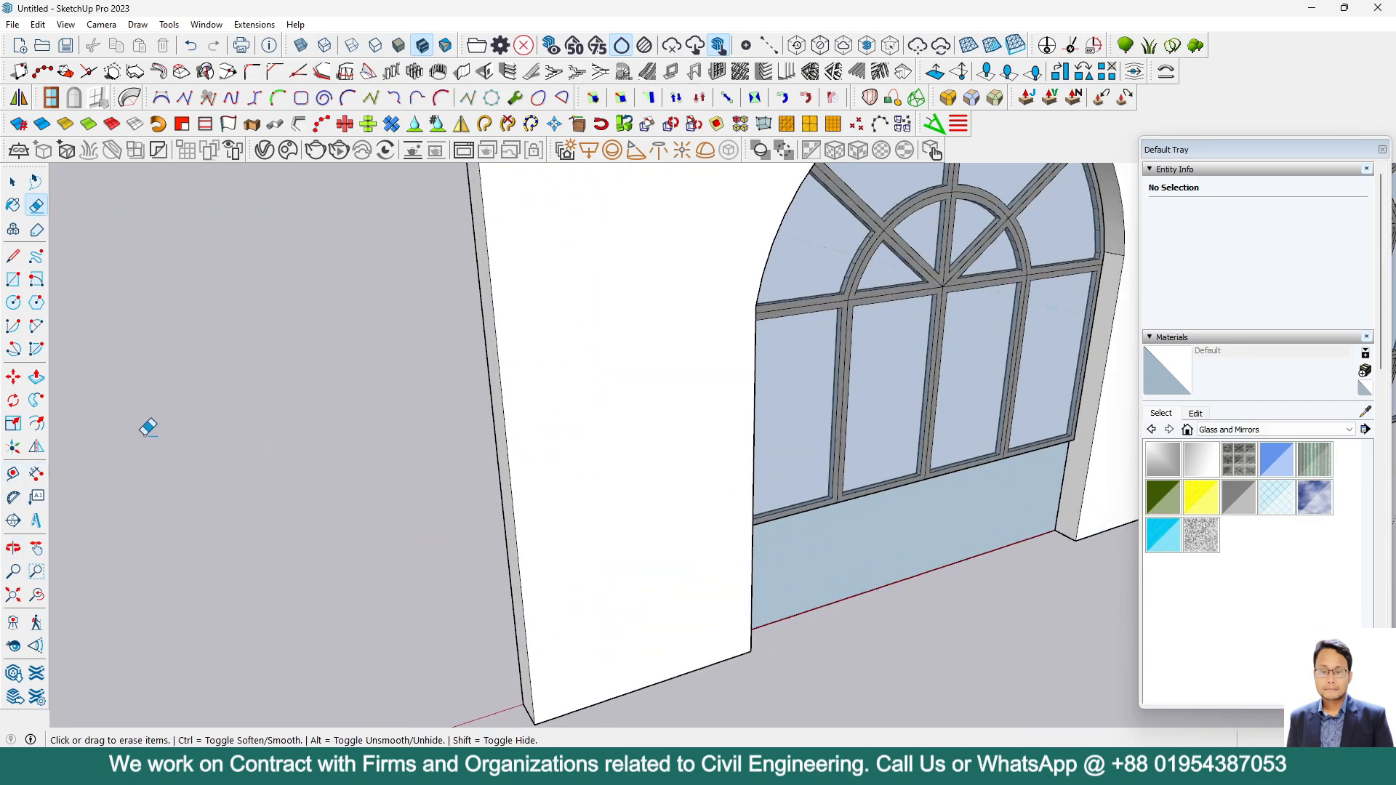
pyautogui.press('space')
pyautogui.doubleClick(861, 577)
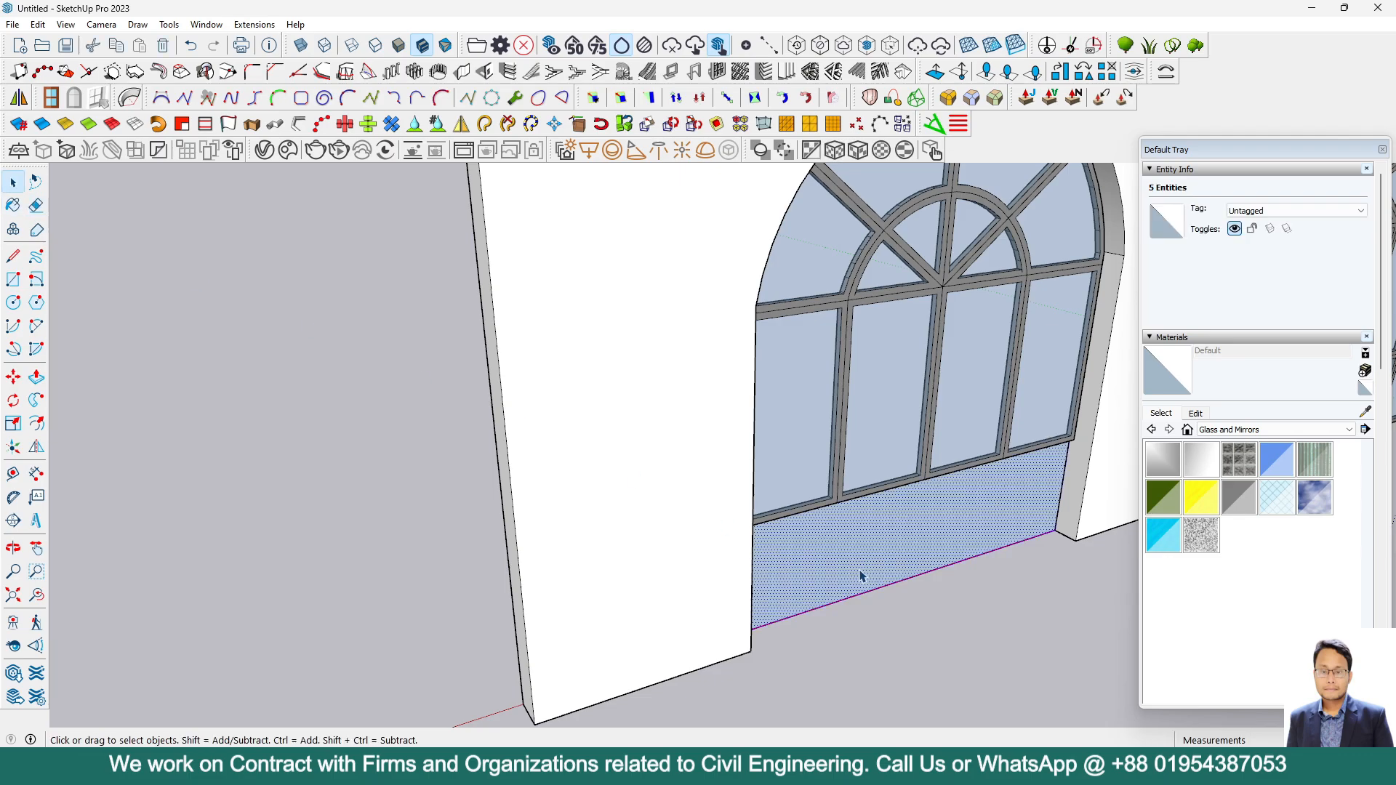
pyautogui.rightClick(861, 576)
pyautogui.click(914, 282)
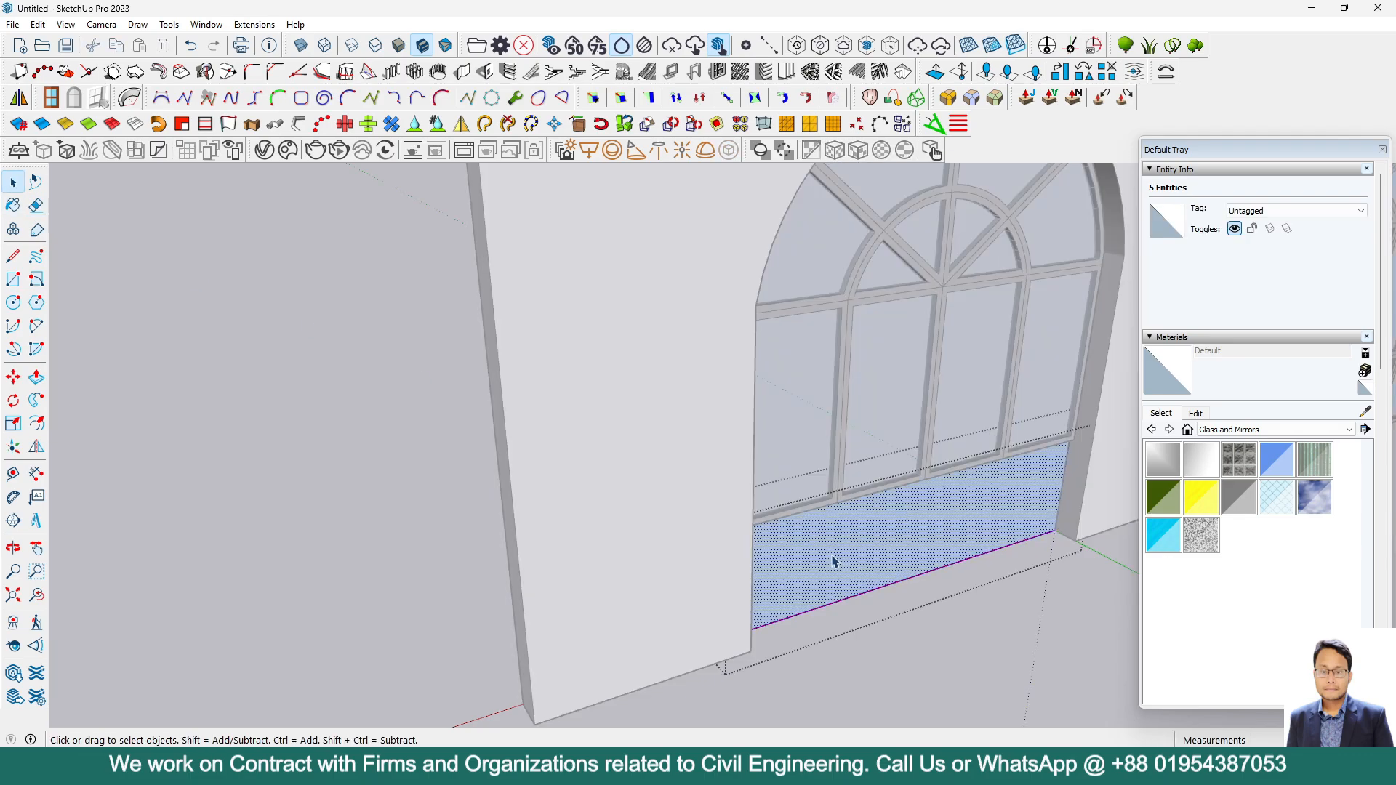
# Push/Pull the strip below the right window out to the wall's back face and close its group
pyautogui.click(36, 377)
pyautogui.click(768, 606)
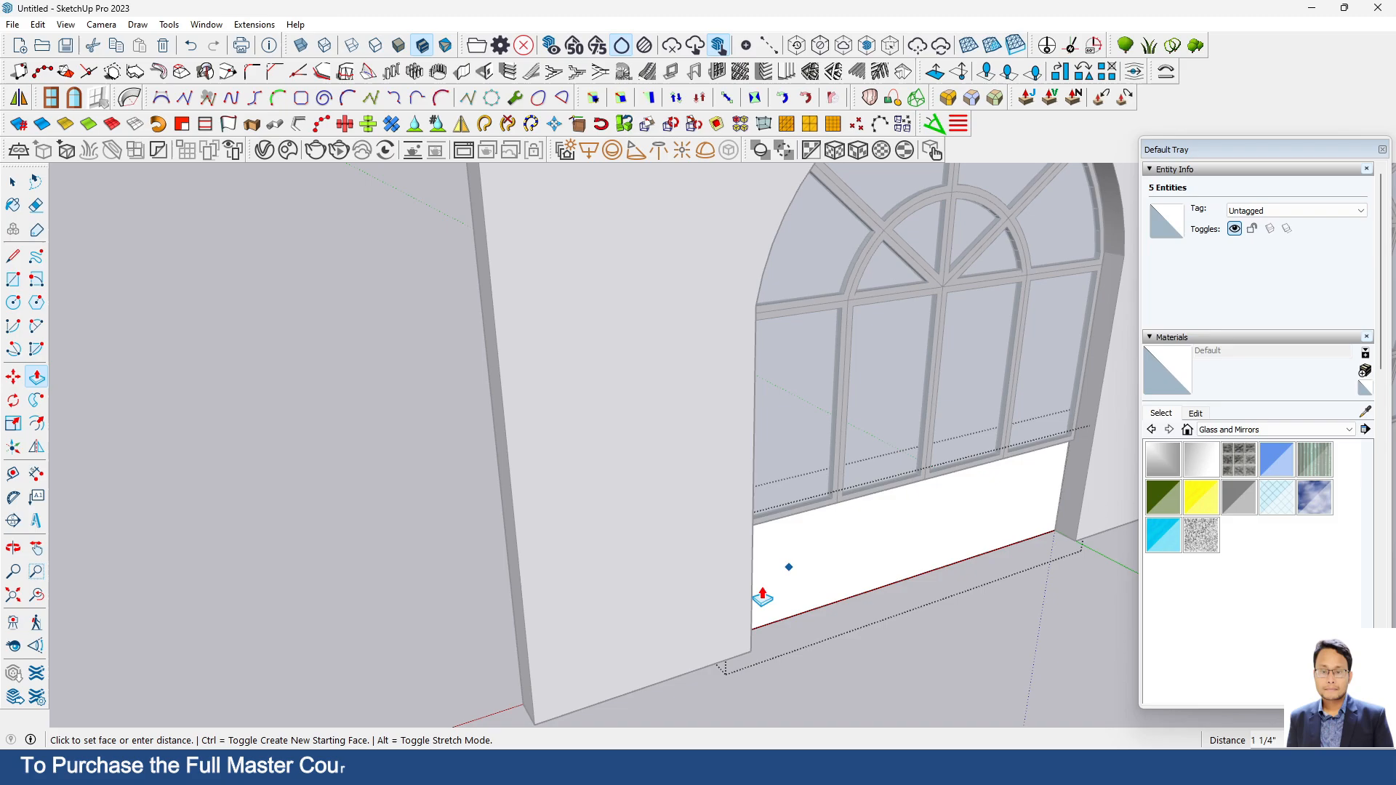
pyautogui.click(741, 538)
pyautogui.click(13, 183)
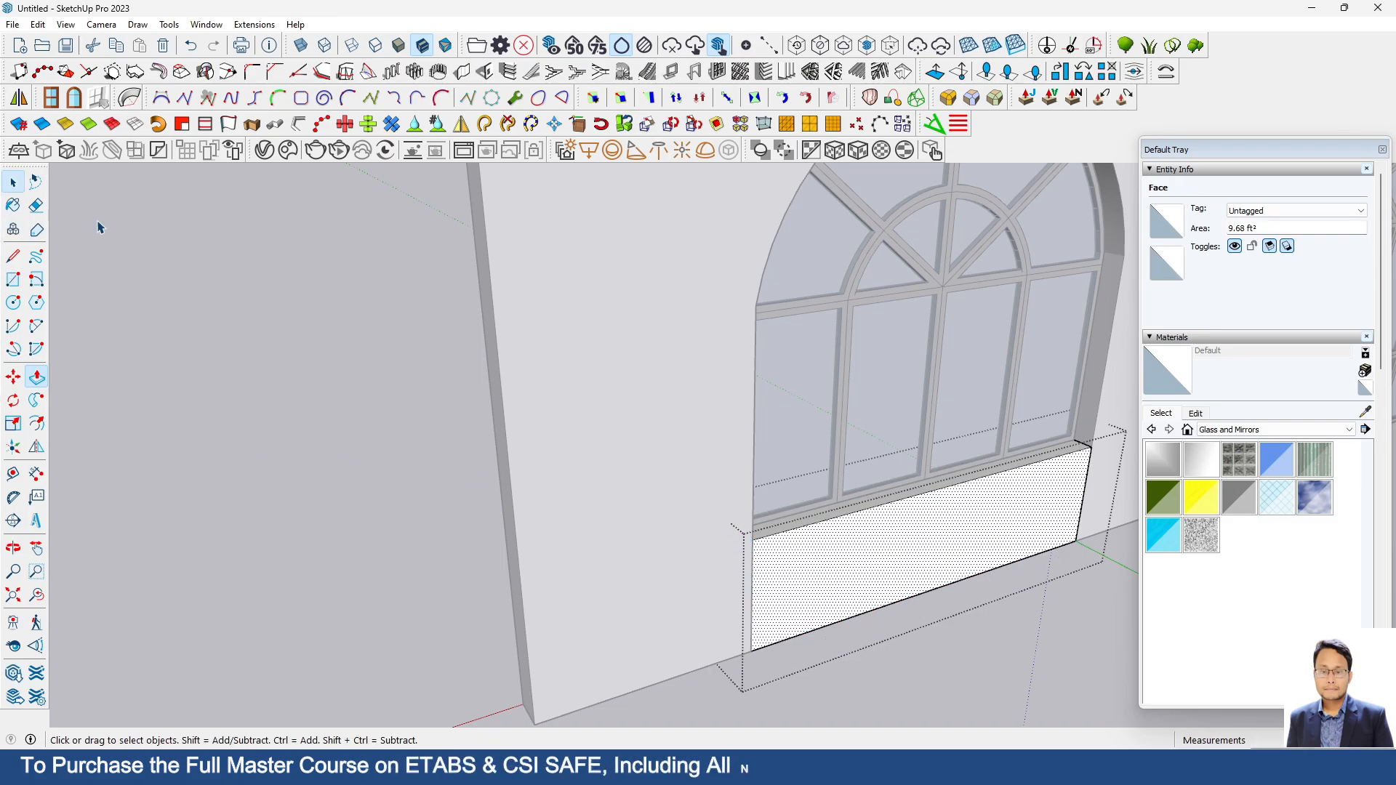
pyautogui.click(271, 428)
# Examine the wall's front side, checking where the right arch's molding meets the solid panel and how both windows look
pyautogui.scroll(-4, 287, 465)
pyautogui.moveTo(303, 505); pyautogui.dragTo(901, 525, button='middle')
pyautogui.scroll(-2, 902, 525)
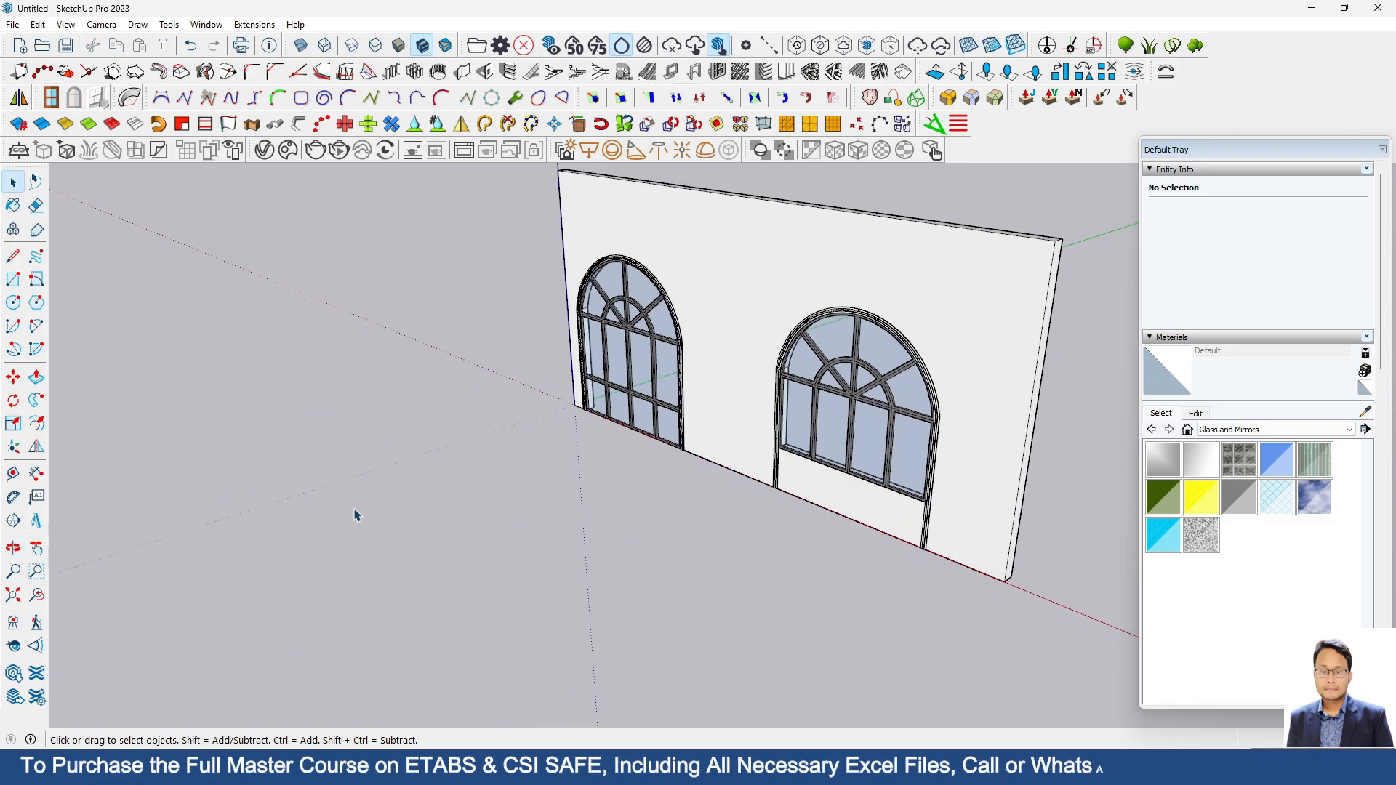
pyautogui.moveTo(355, 515); pyautogui.dragTo(632, 462, button='middle')
pyautogui.scroll(6, 726, 468)
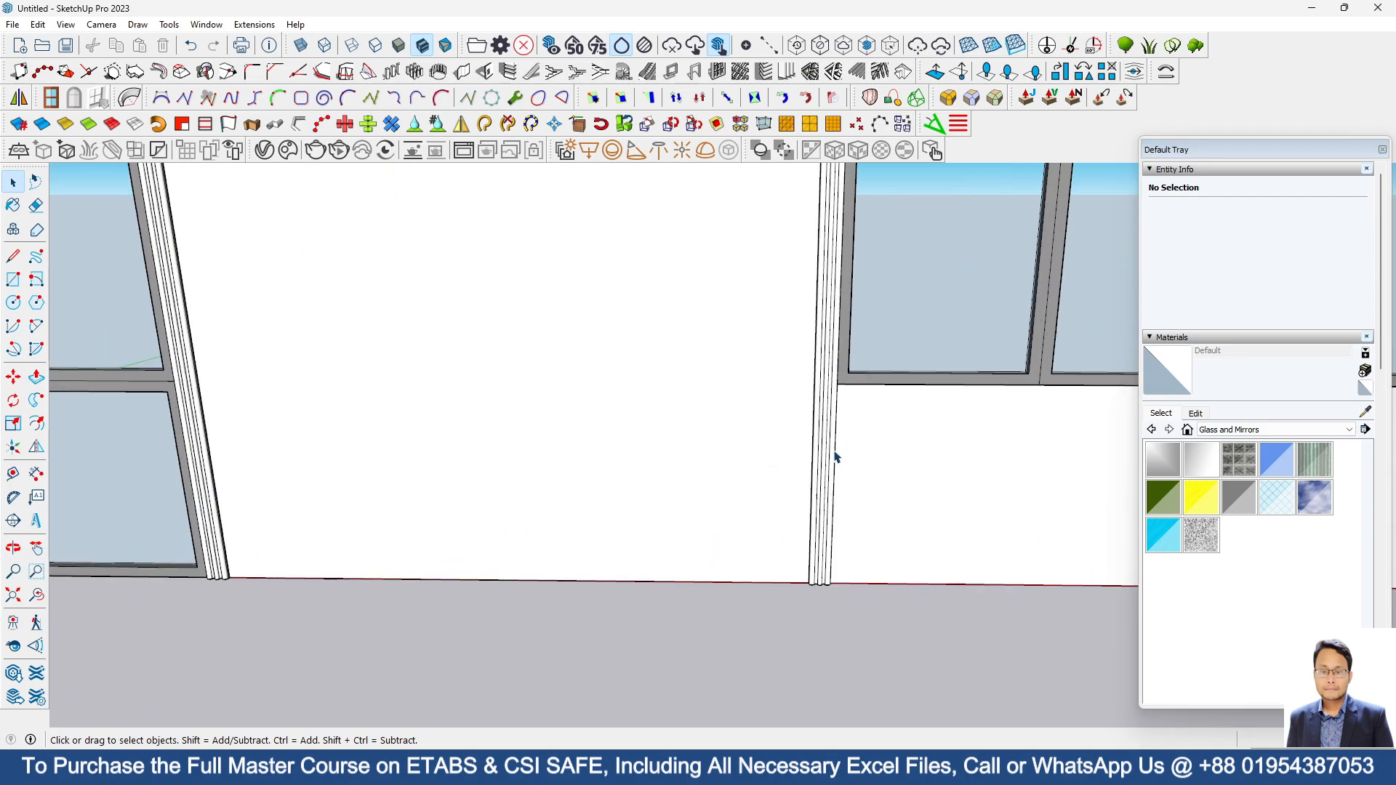
pyautogui.scroll(-2, 492, 509)
pyautogui.scroll(3, 744, 467)
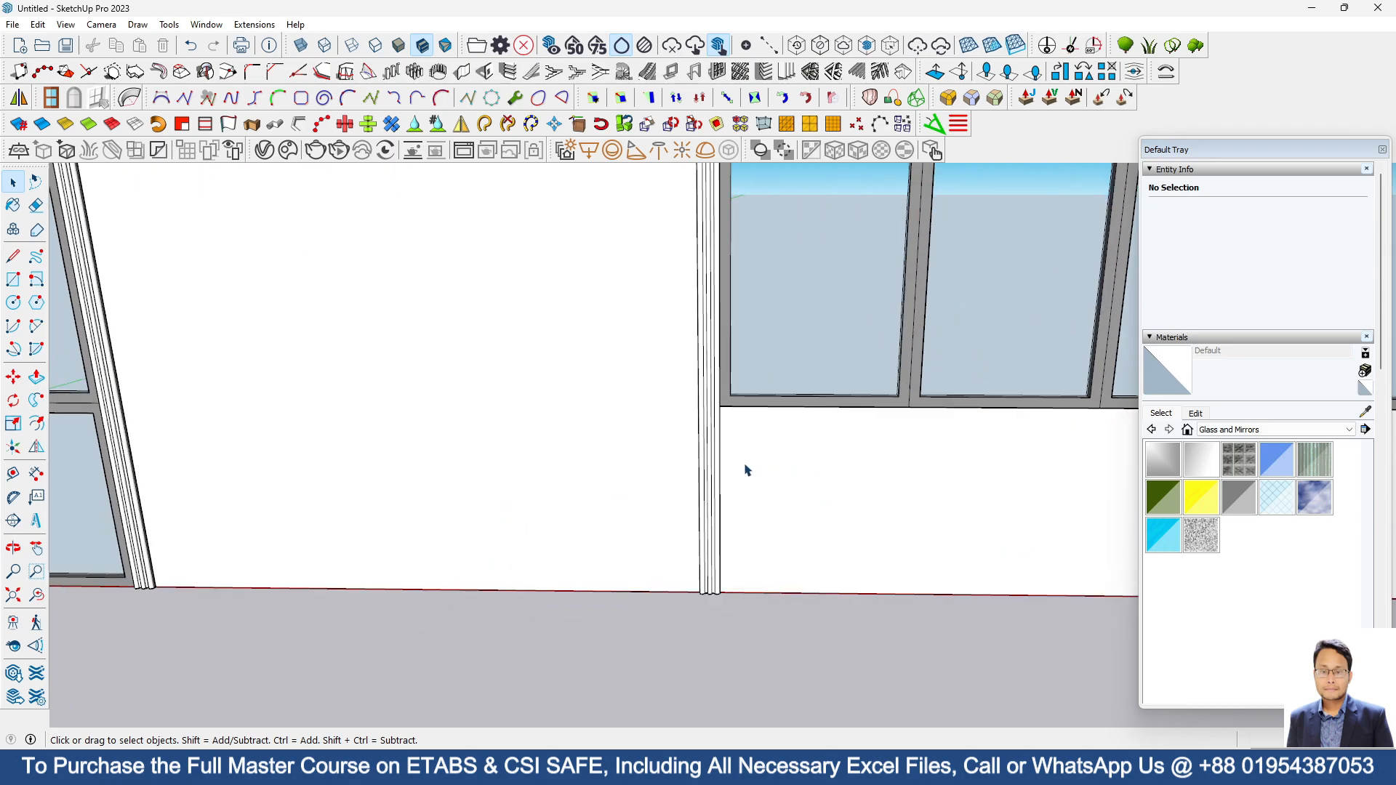
pyautogui.click(711, 447)
pyautogui.scroll(-3, 436, 574)
pyautogui.click(667, 639)
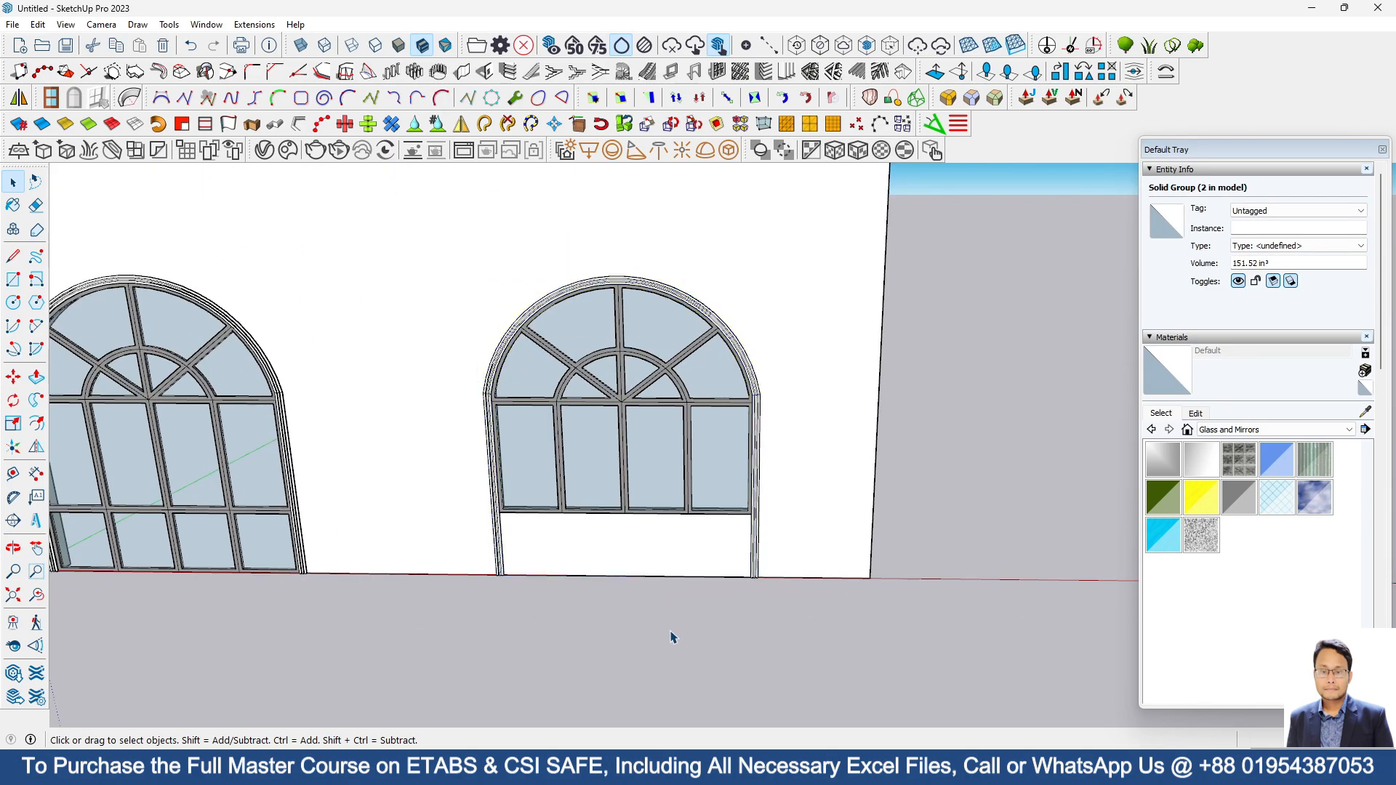
pyautogui.scroll(4, 473, 564)
pyautogui.scroll(2, 505, 514)
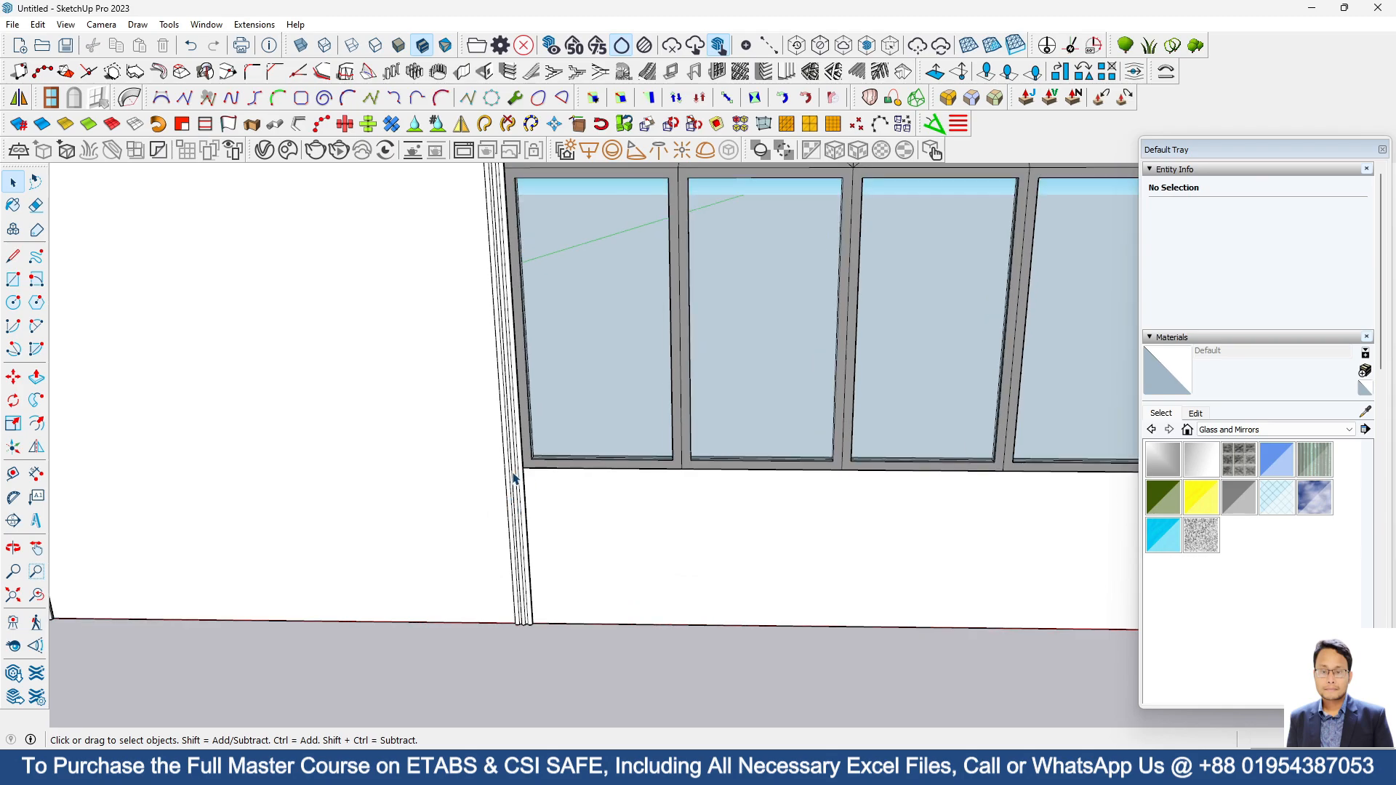
pyautogui.scroll(-4, 494, 484)
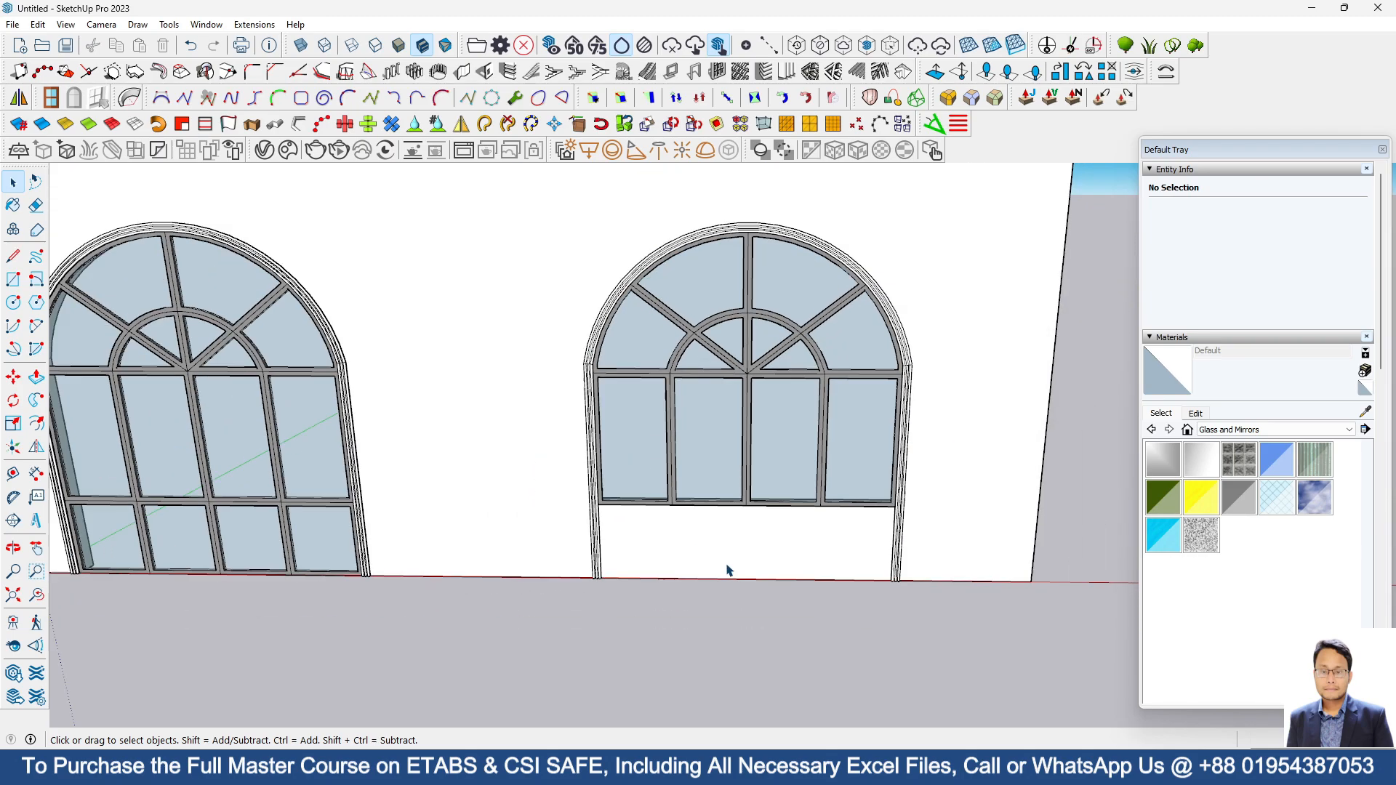
pyautogui.moveTo(725, 570); pyautogui.dragTo(481, 538, button='middle')
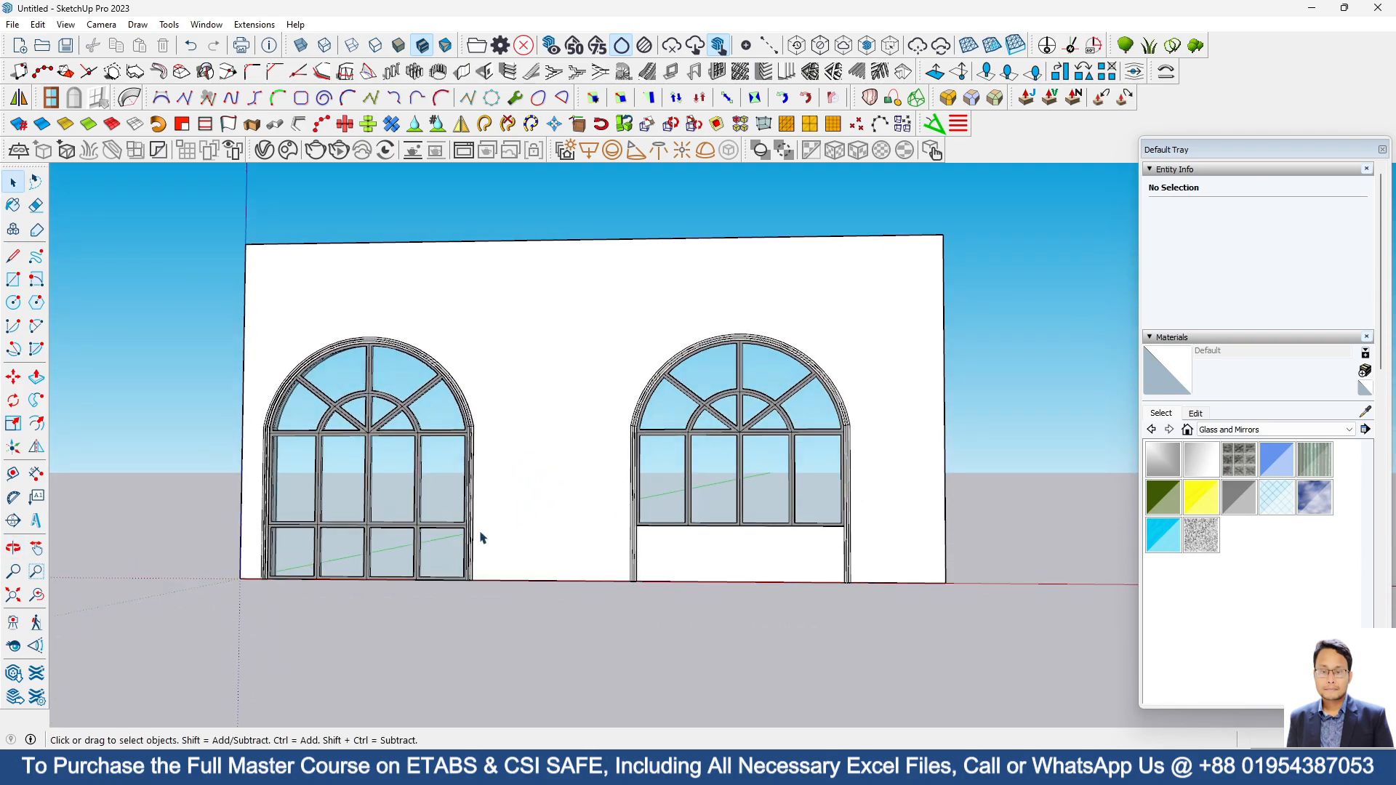